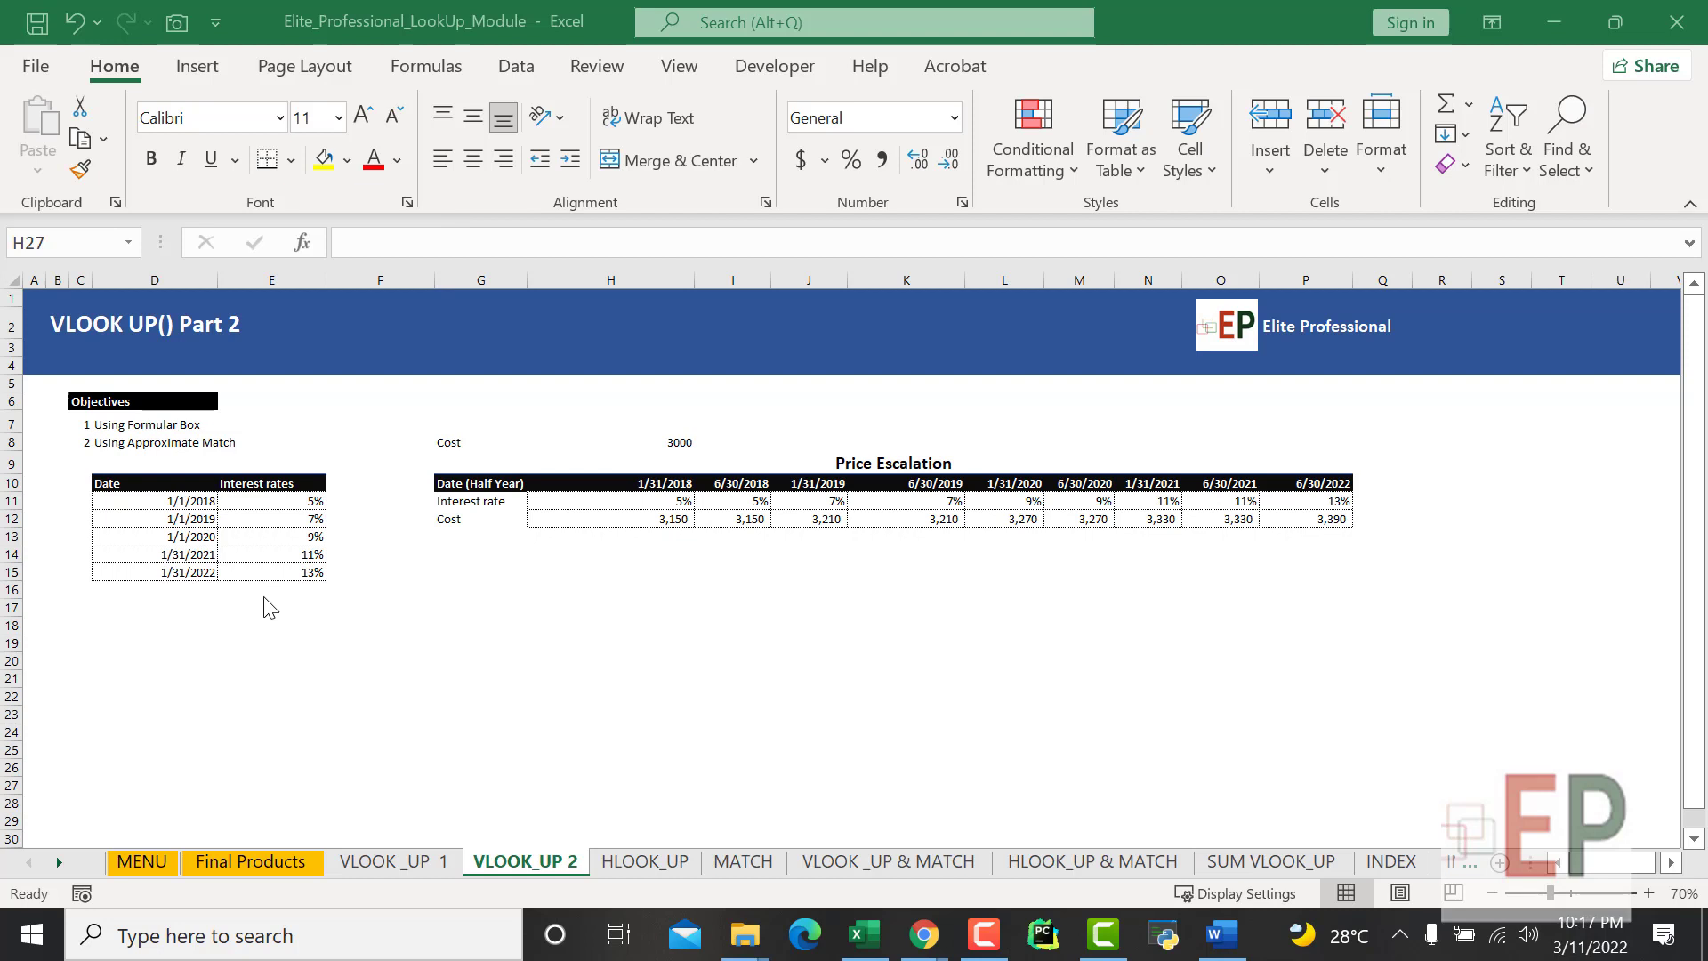
# Clear the Interest rate and Cost values under all half-year dates in the Price Escalation table.
pyautogui.click(464, 632)
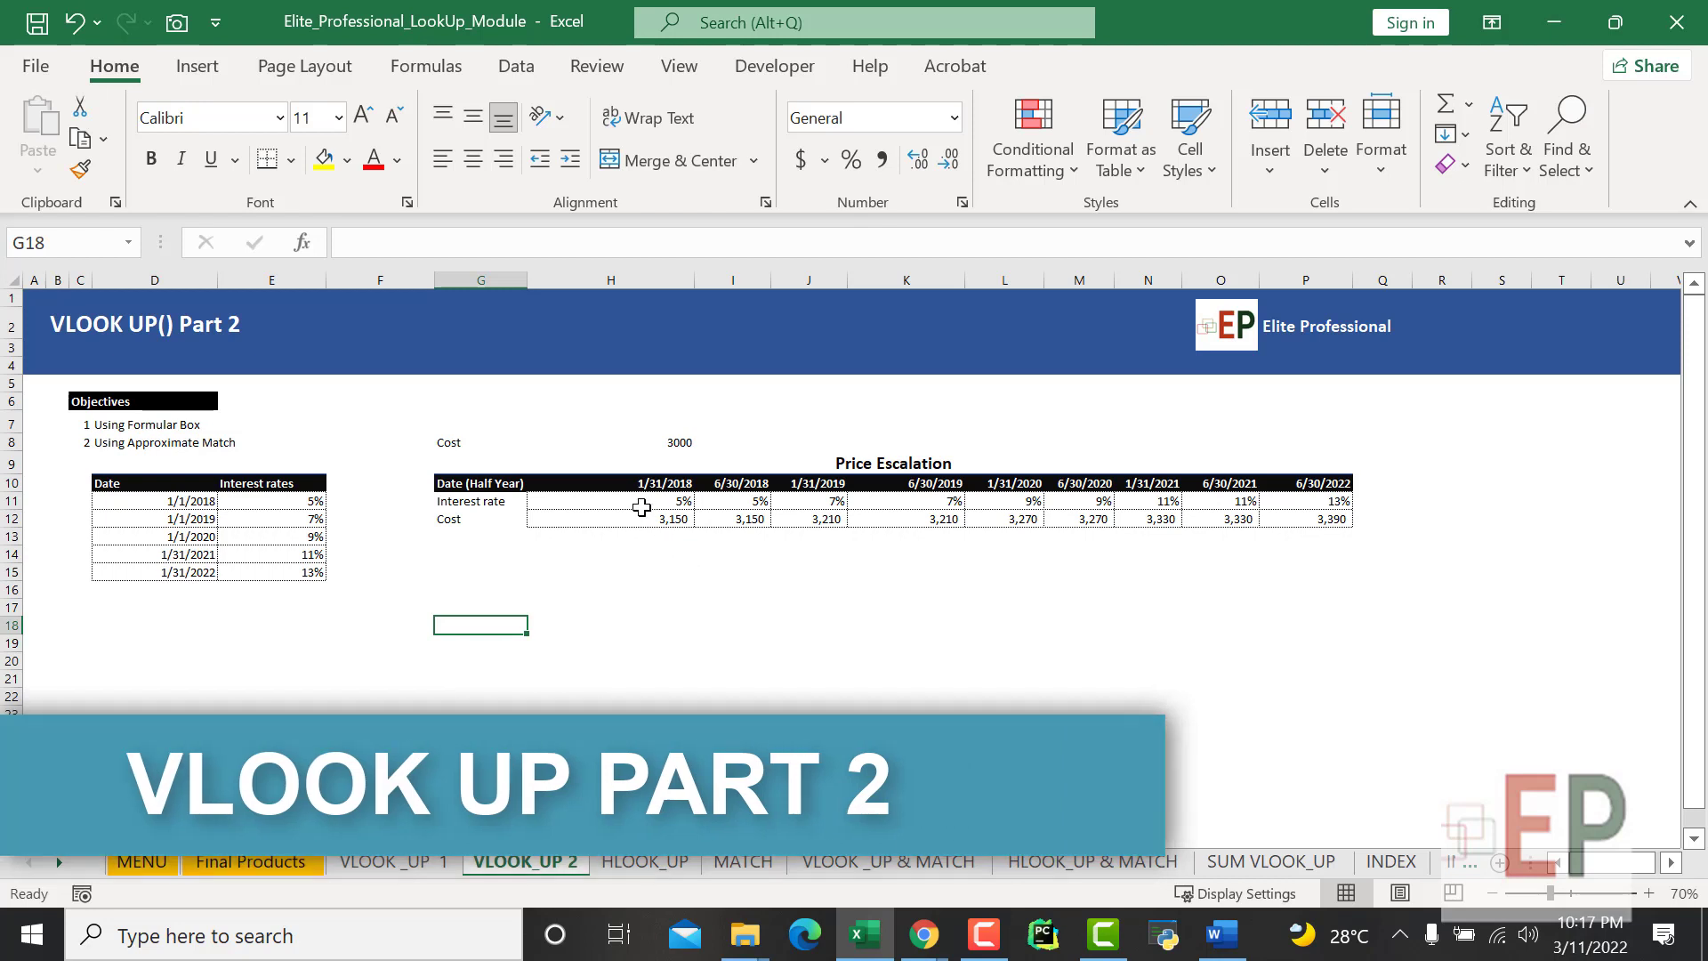
pyautogui.moveTo(641, 501); pyautogui.dragTo(1349, 495)
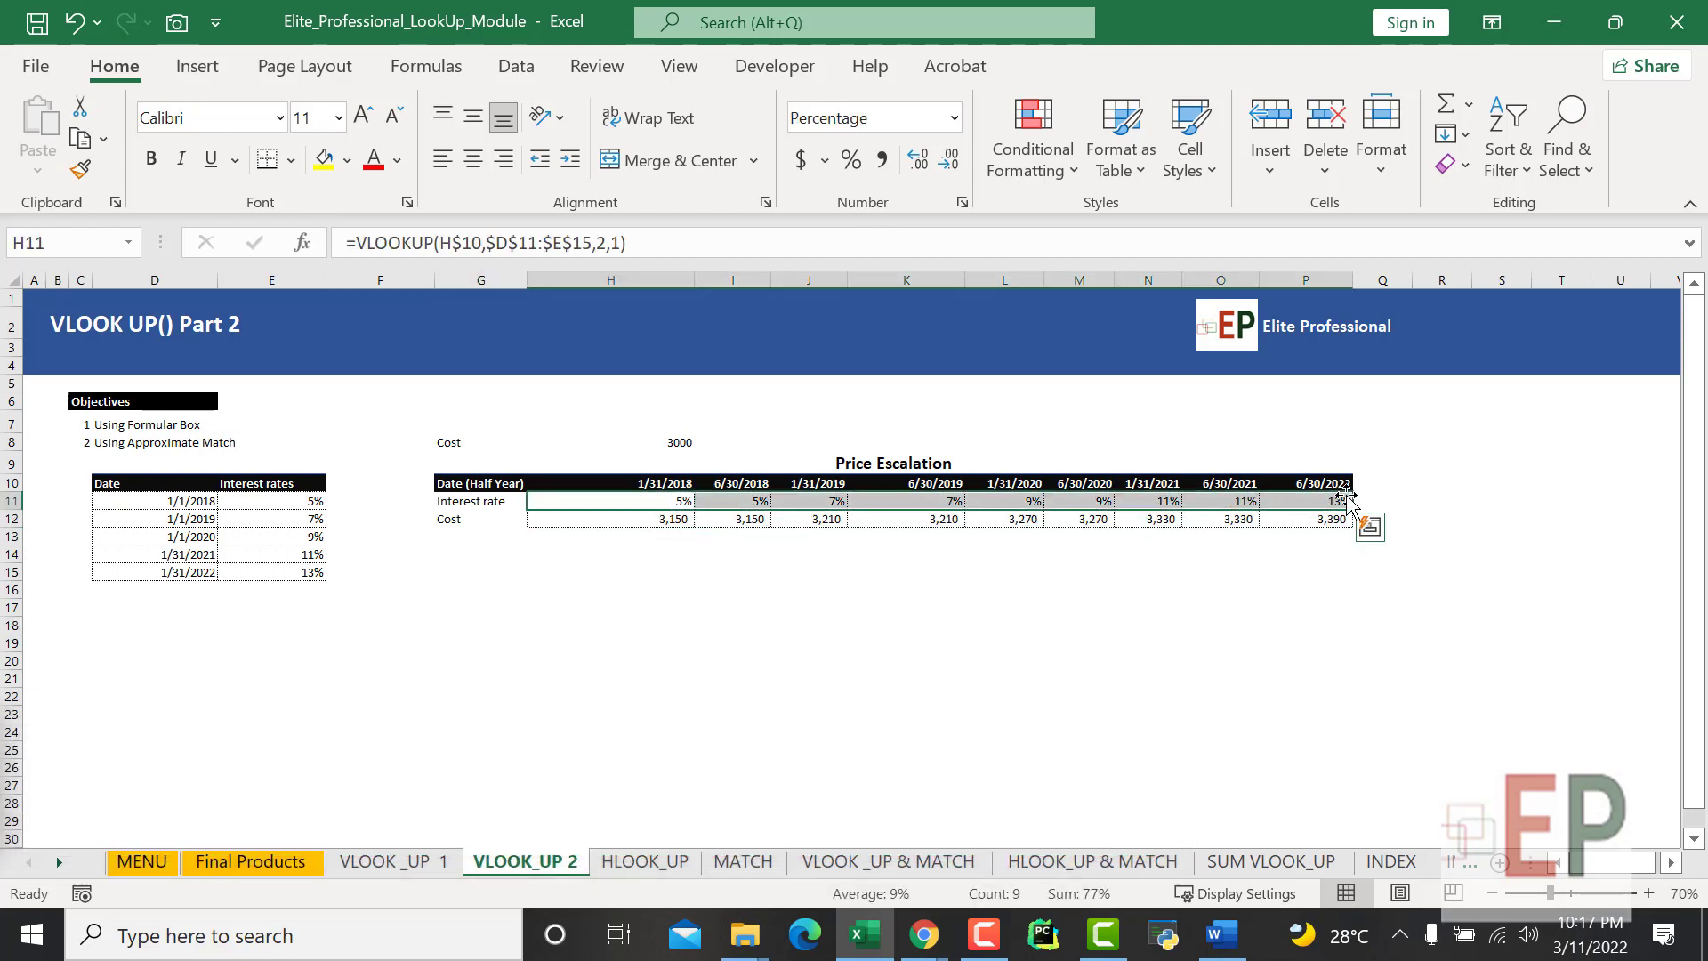
pyautogui.press('Delete')
pyautogui.click(923, 666)
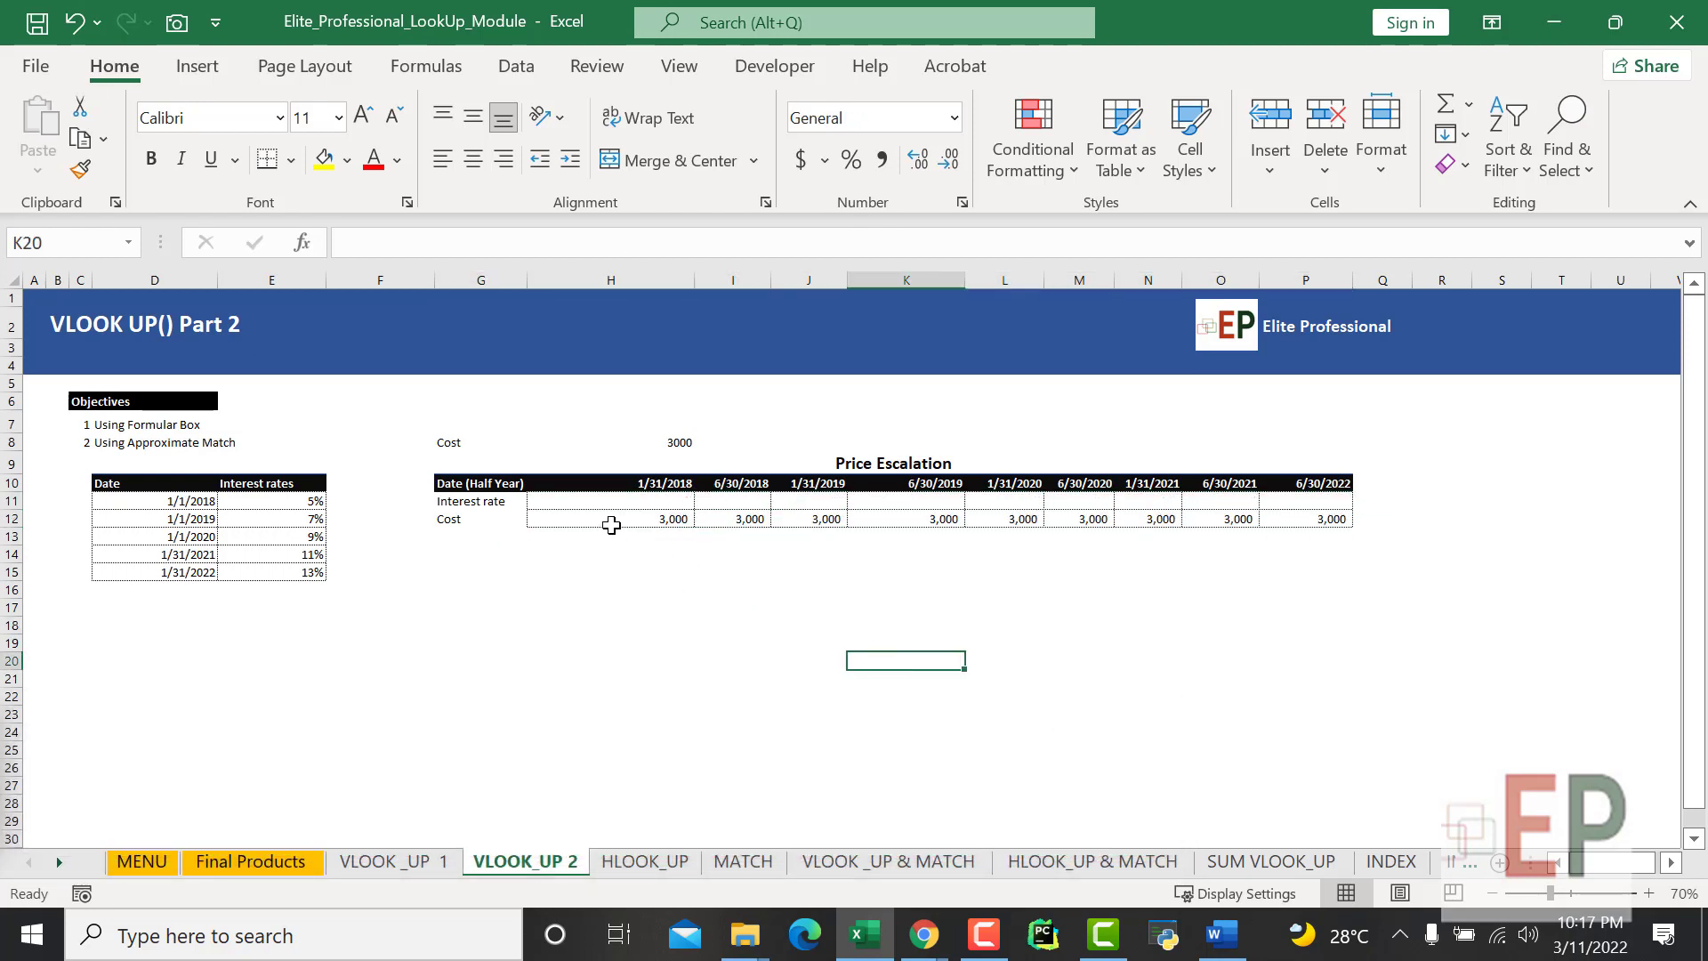
pyautogui.moveTo(612, 525); pyautogui.dragTo(1332, 556)
pyautogui.press('Delete')
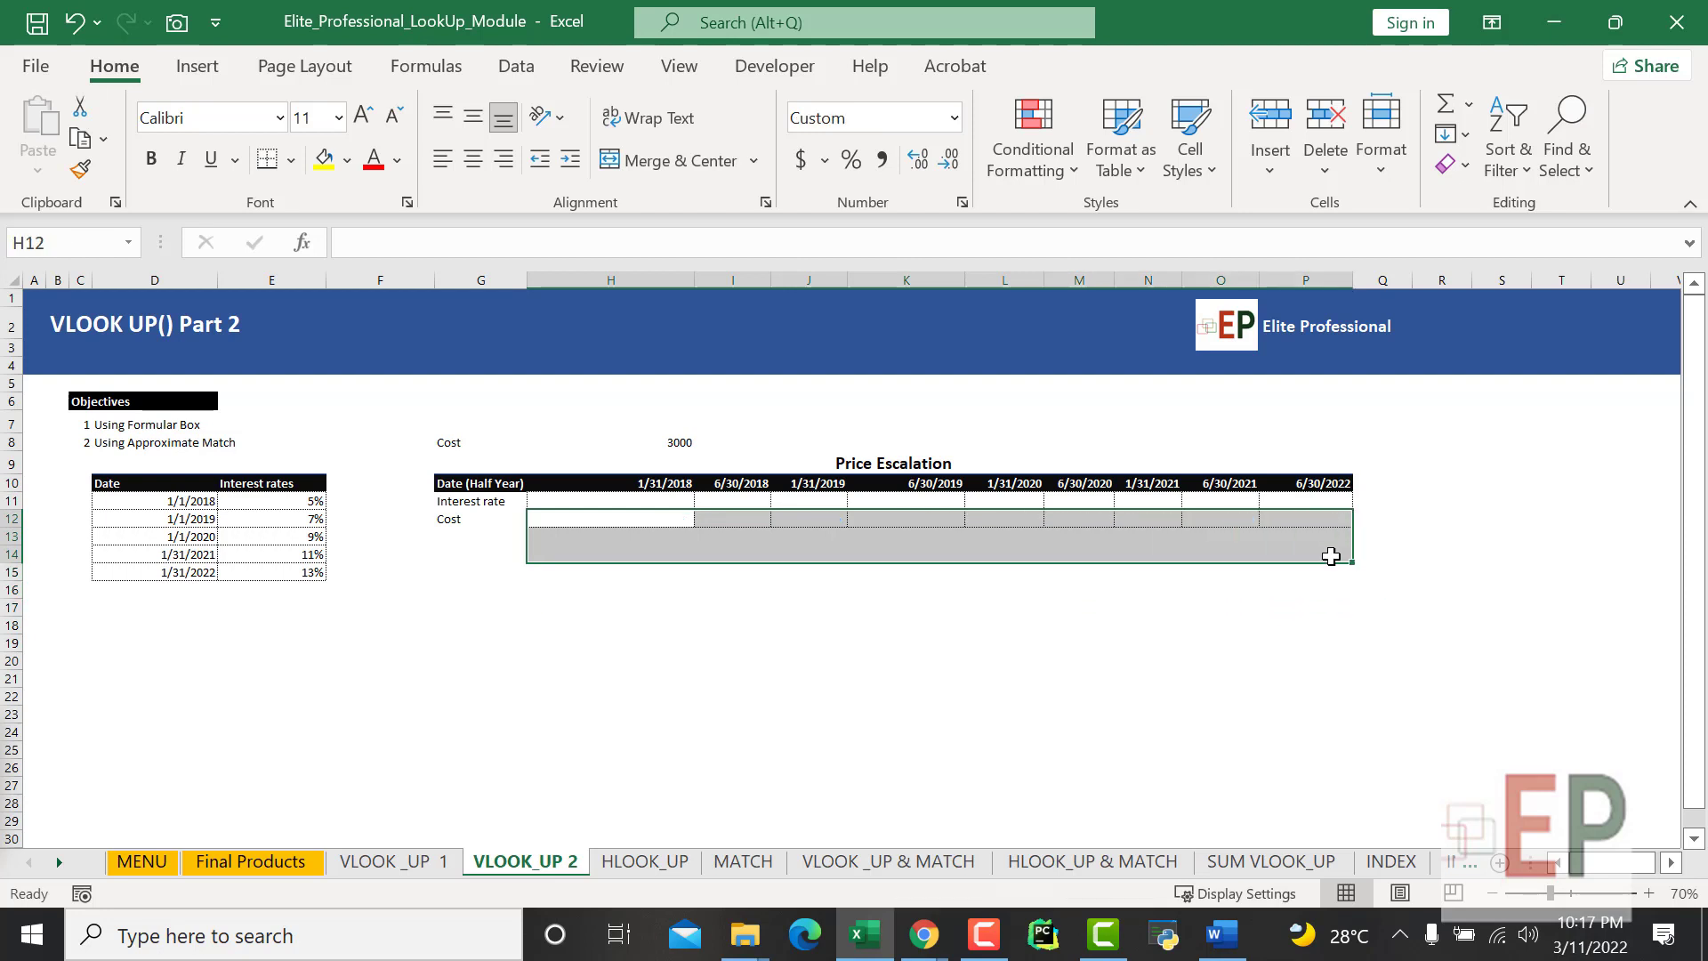
pyautogui.click(918, 644)
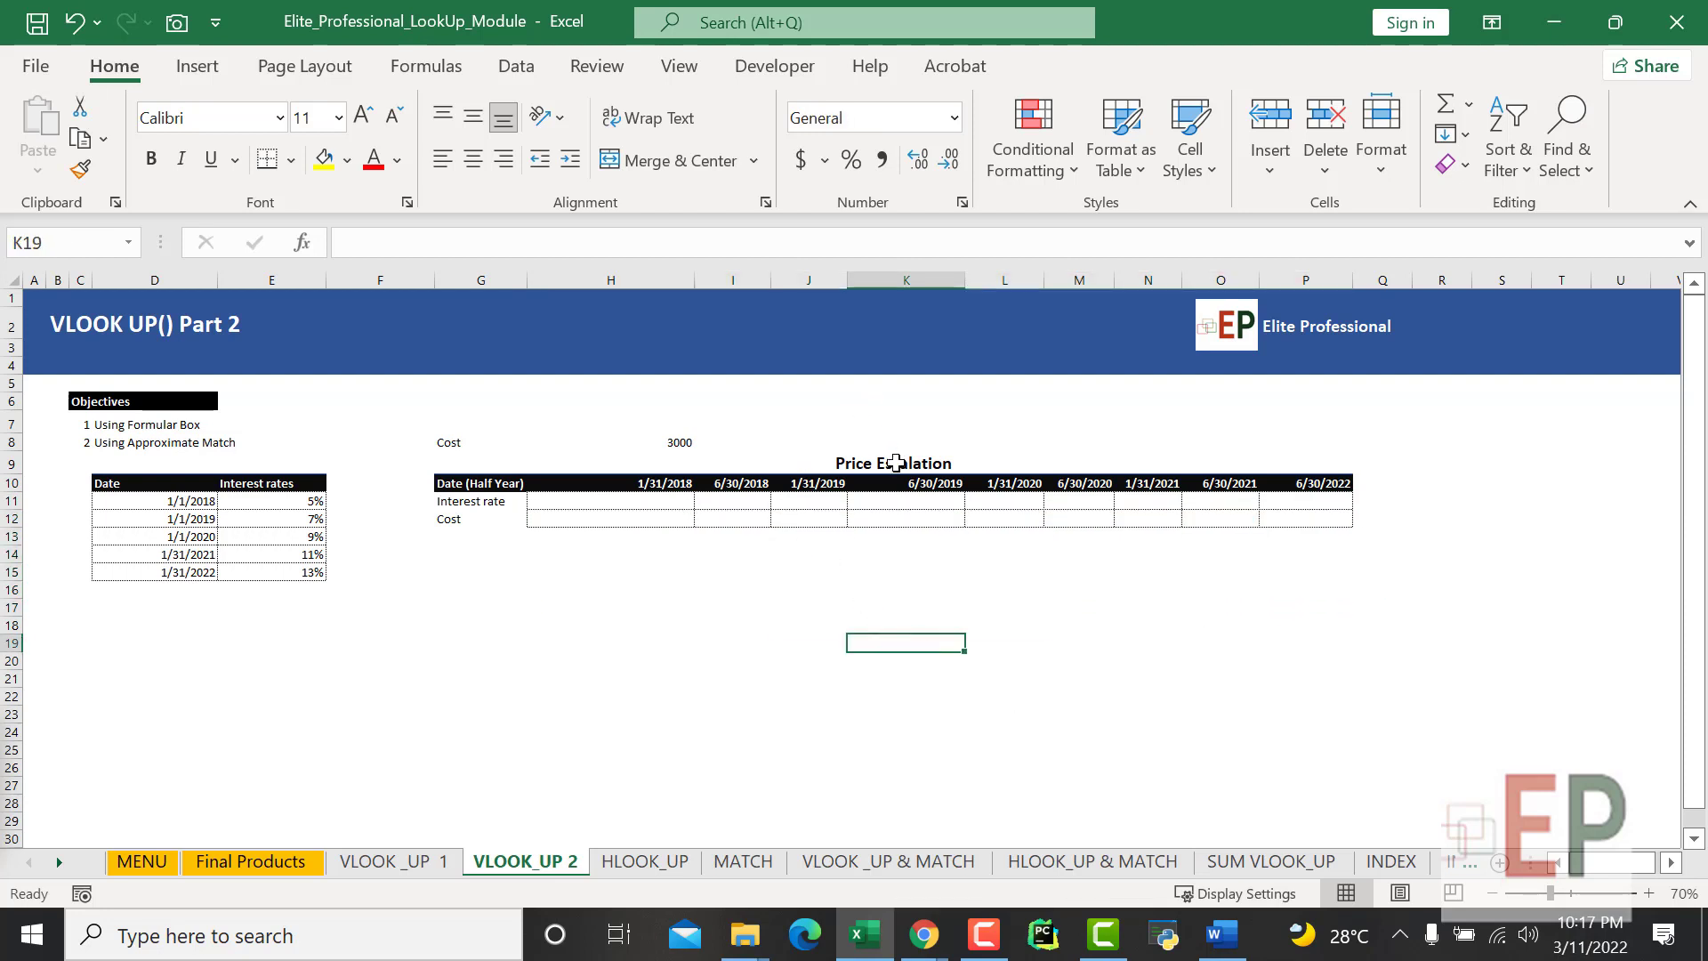
# Examine the date and interest rate lookup table alongside the first half-year dates of the Price Escalation table.
pyautogui.click(396, 643)
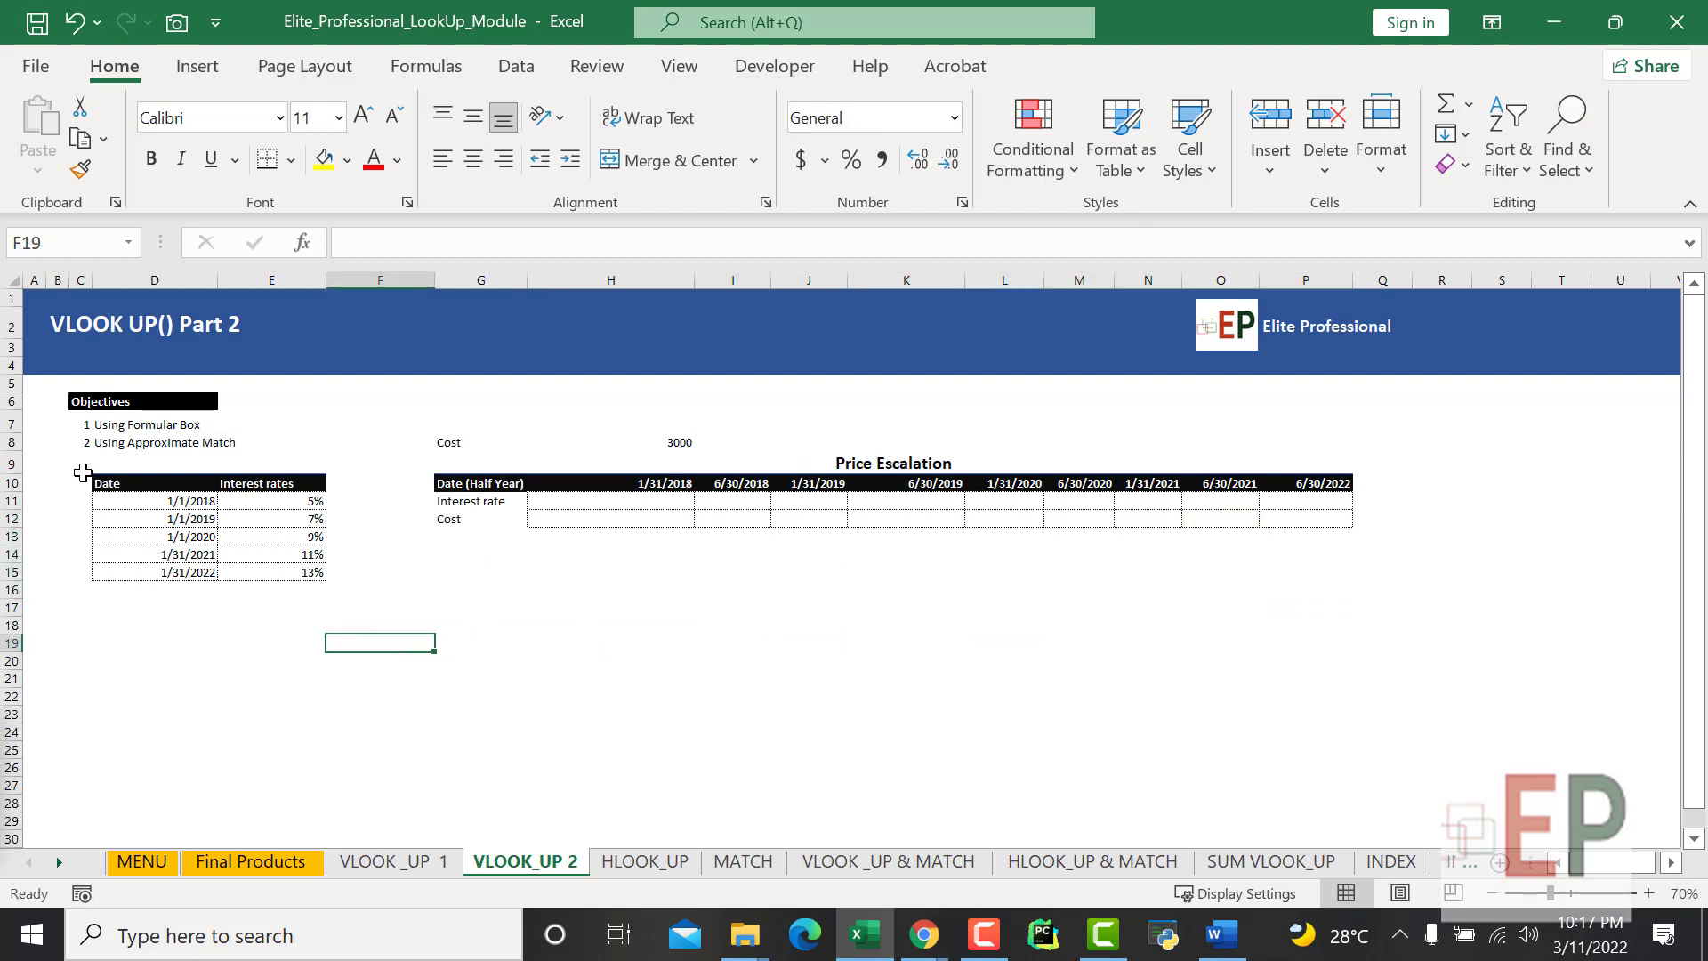
pyautogui.moveTo(115, 489); pyautogui.dragTo(256, 554)
pyautogui.click(235, 690)
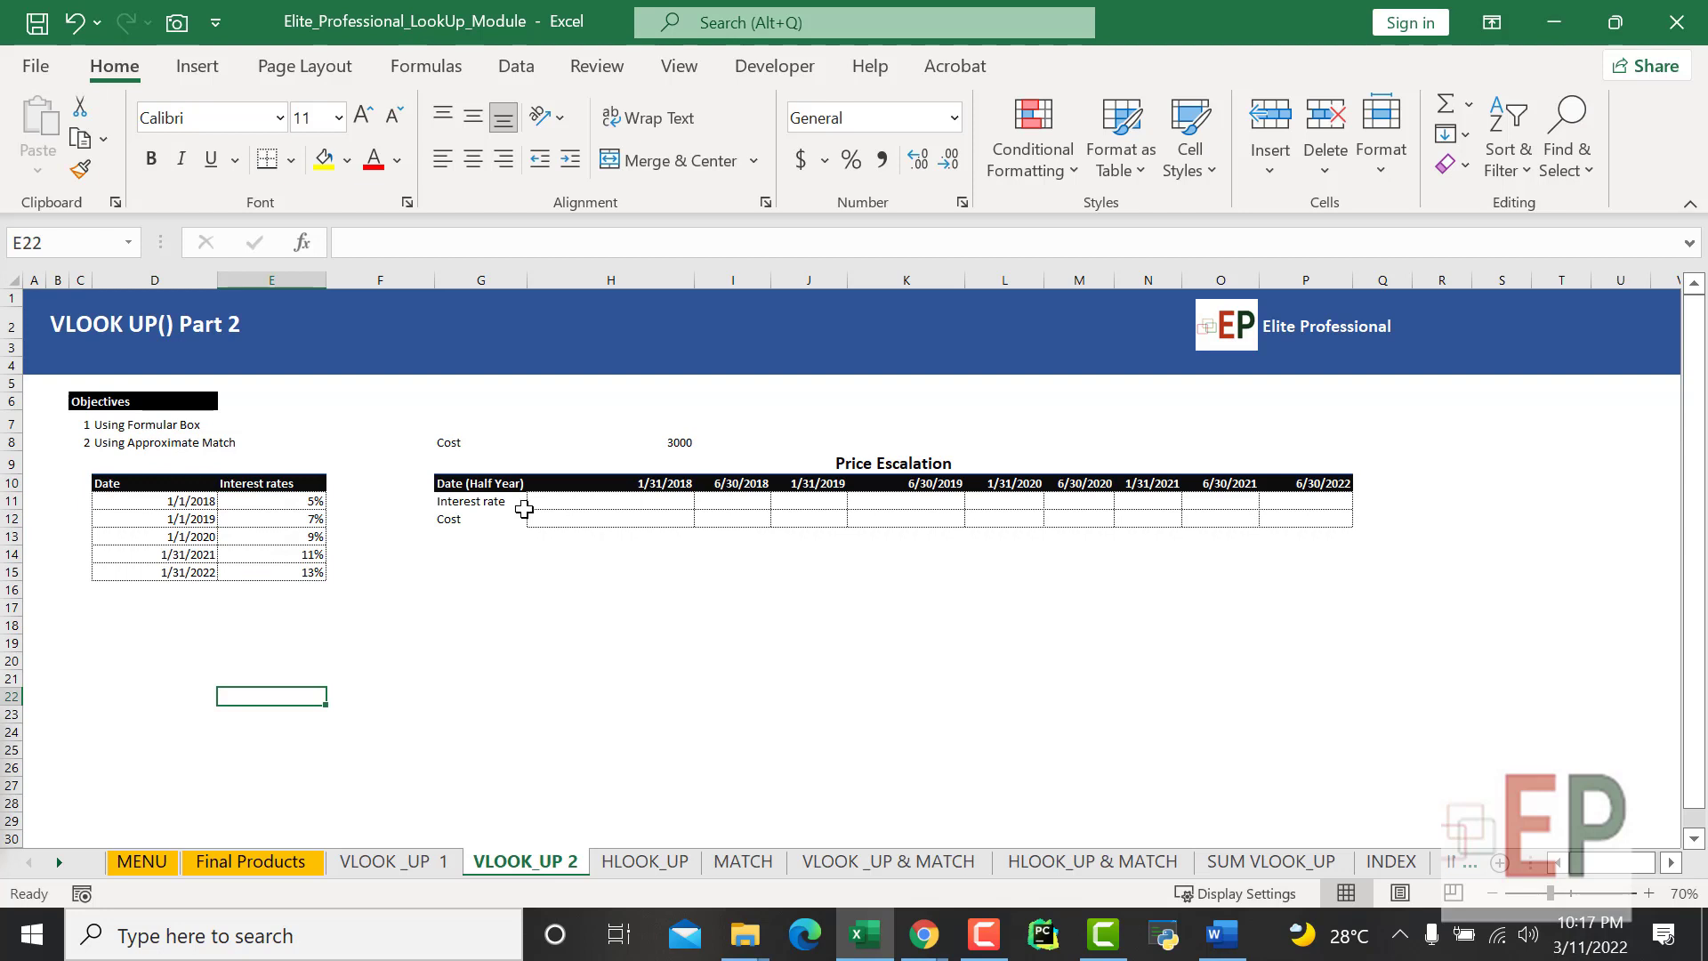
pyautogui.click(652, 485)
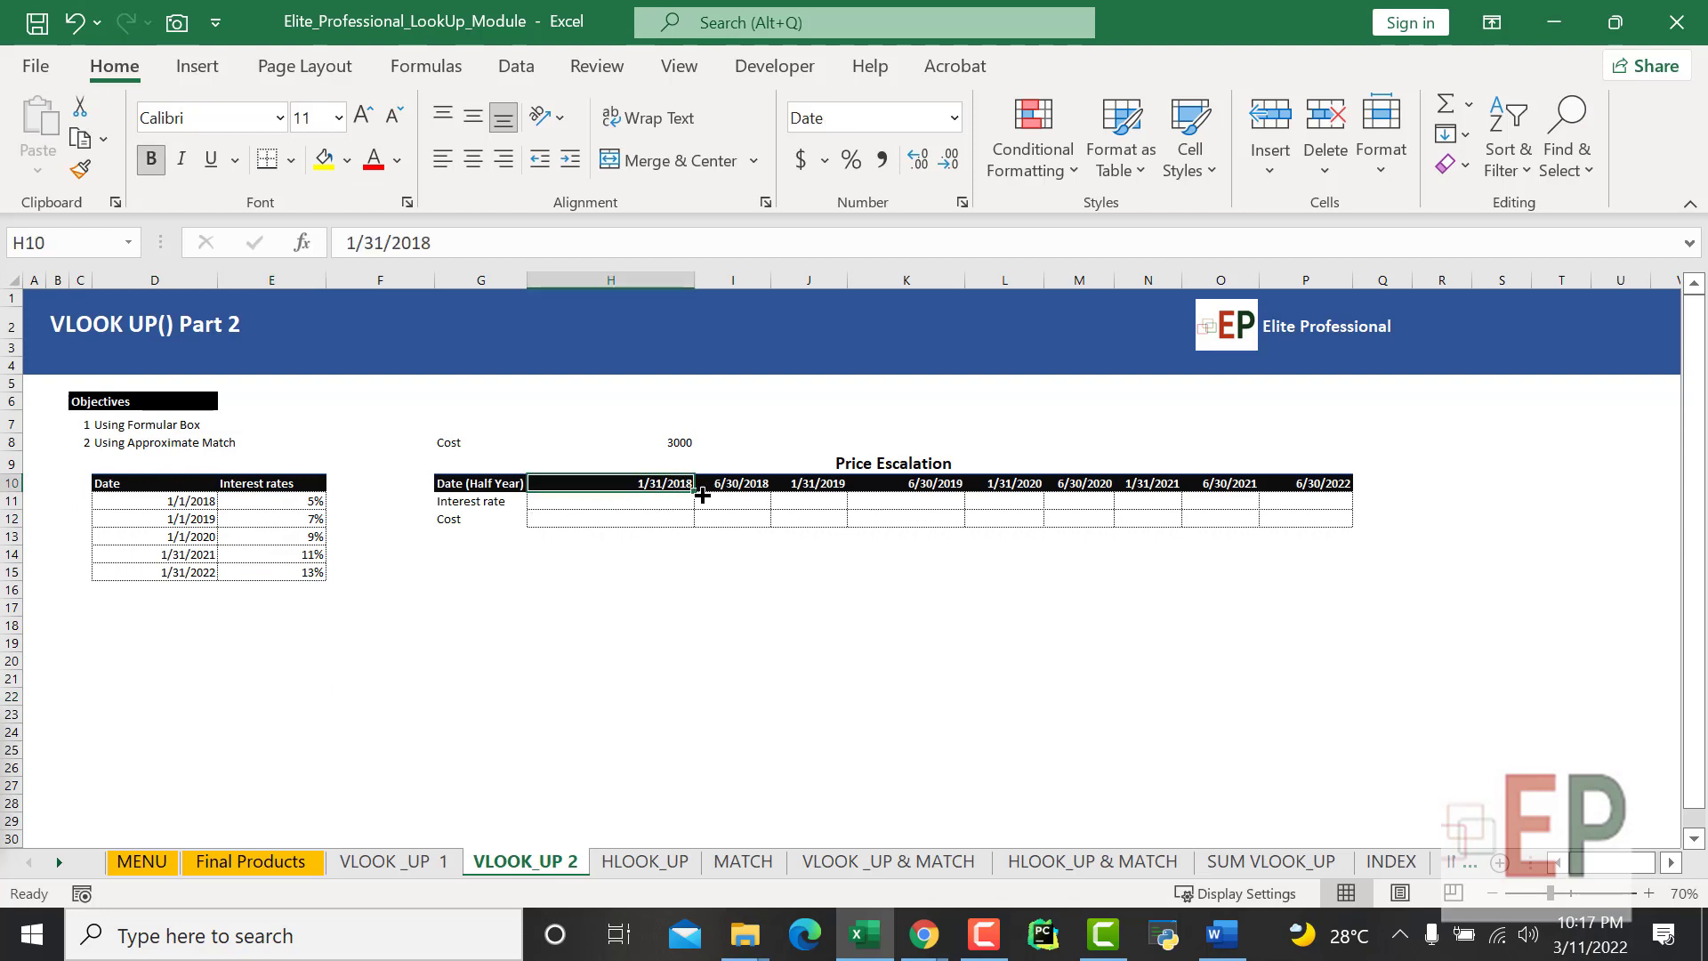
pyautogui.click(719, 485)
pyautogui.click(676, 595)
pyautogui.click(685, 487)
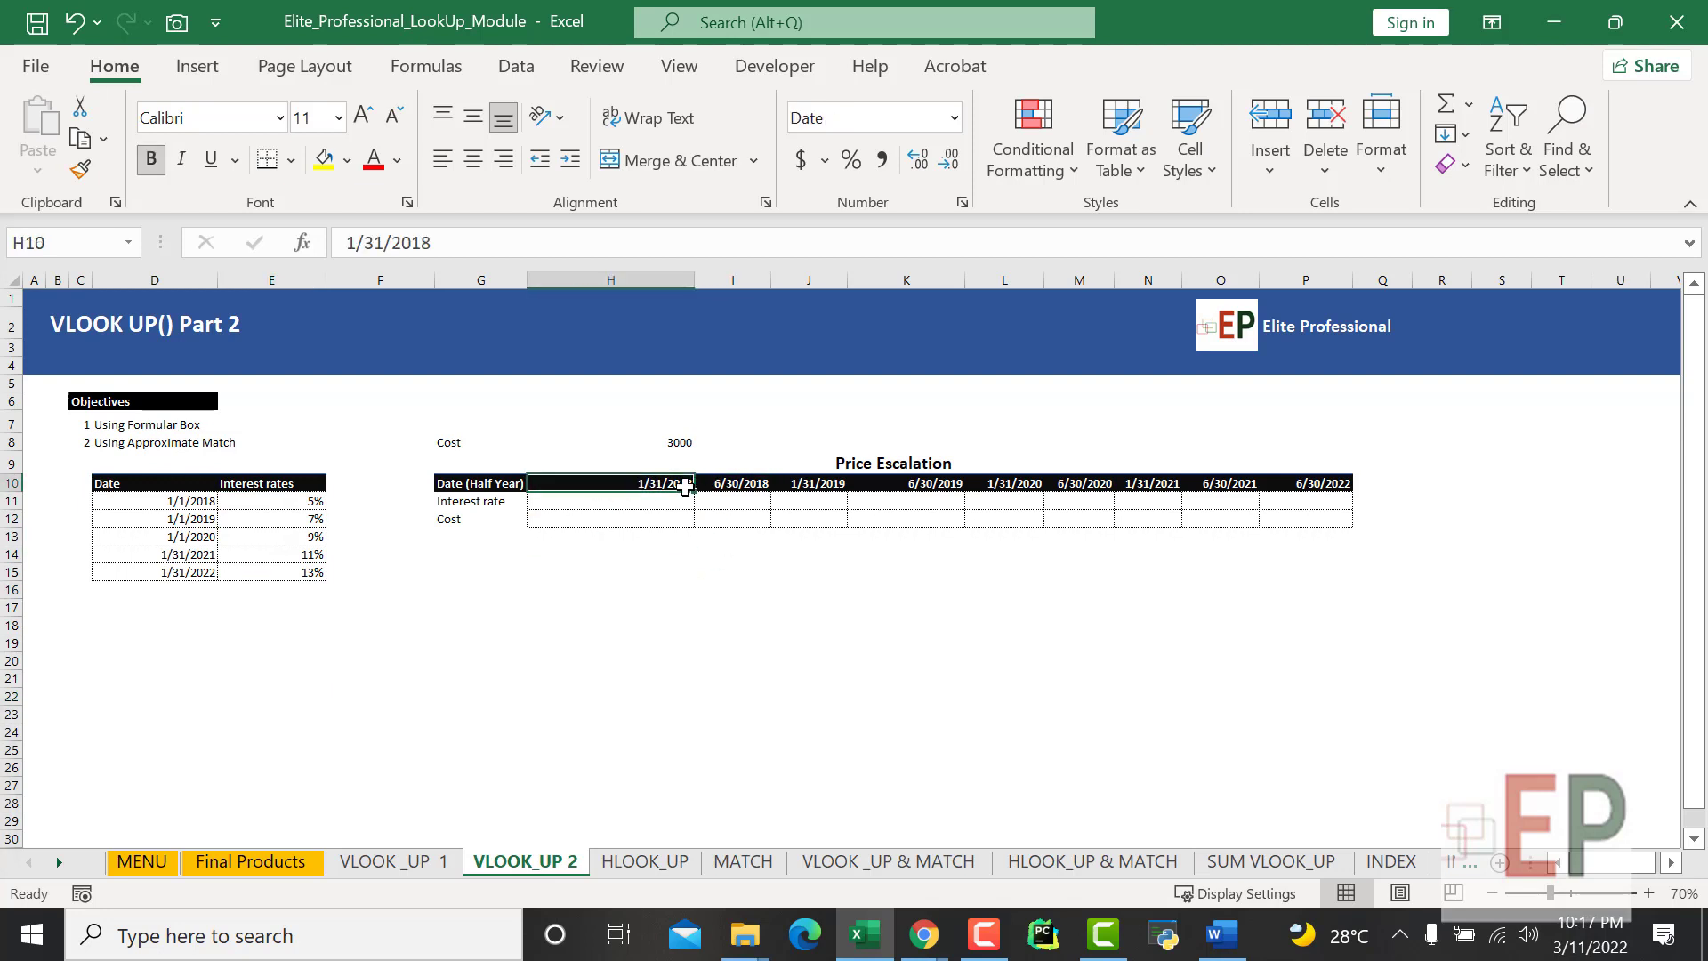
pyautogui.click(287, 497)
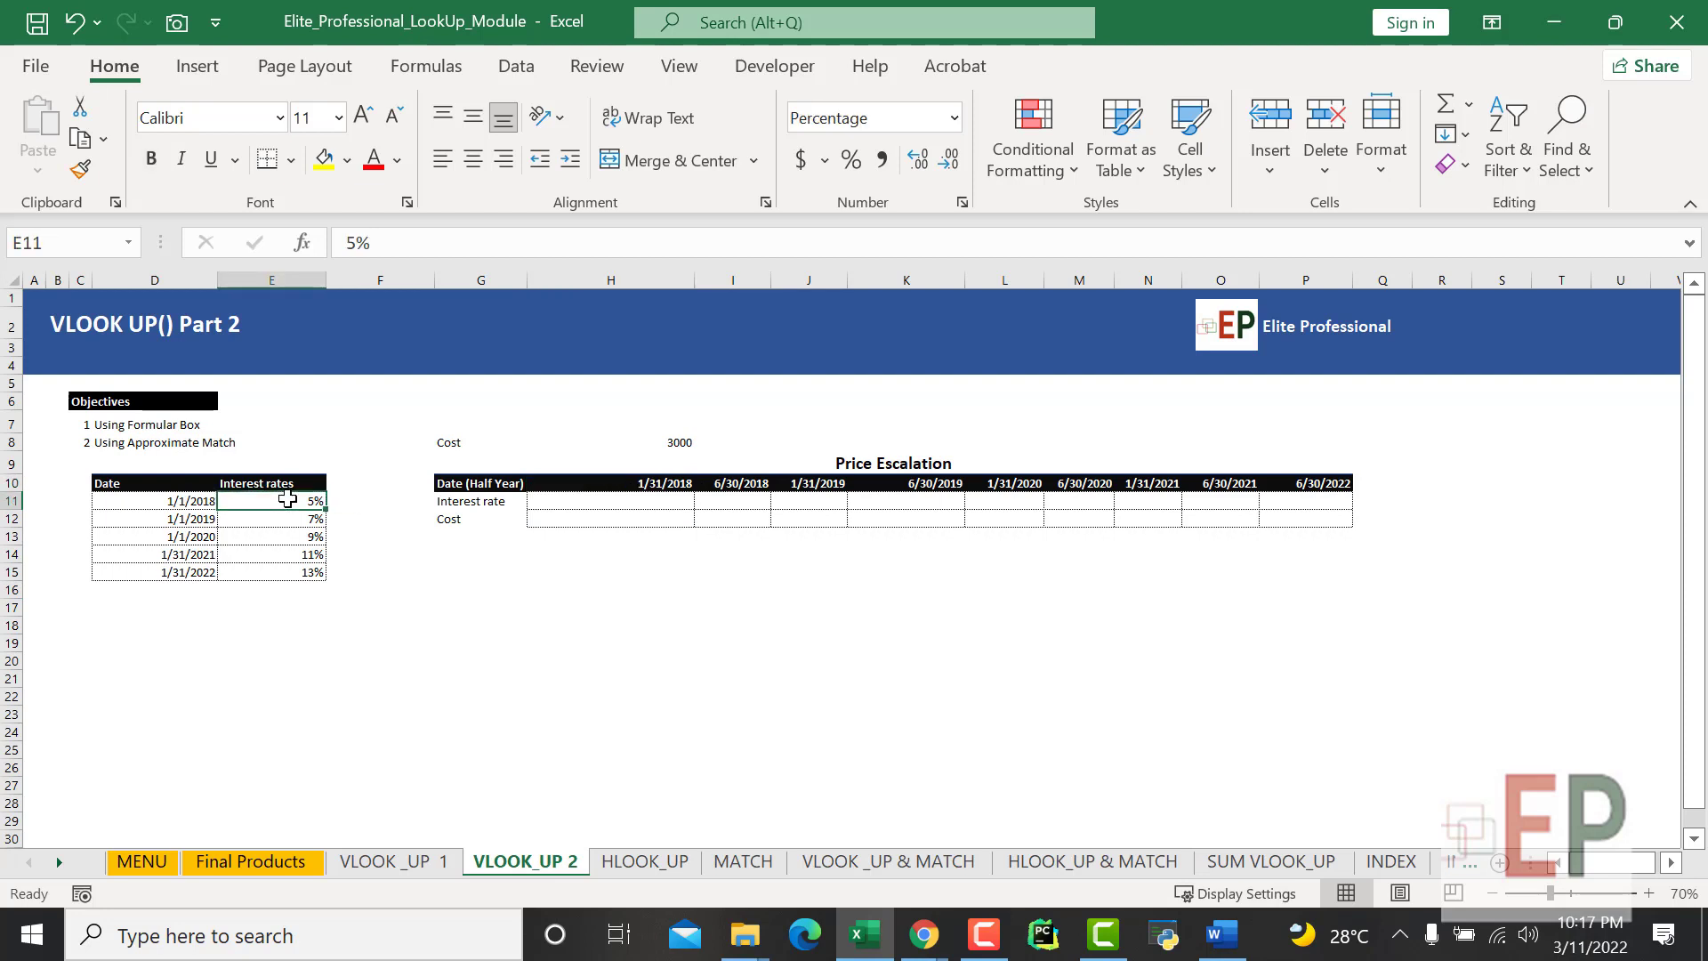
pyautogui.click(315, 536)
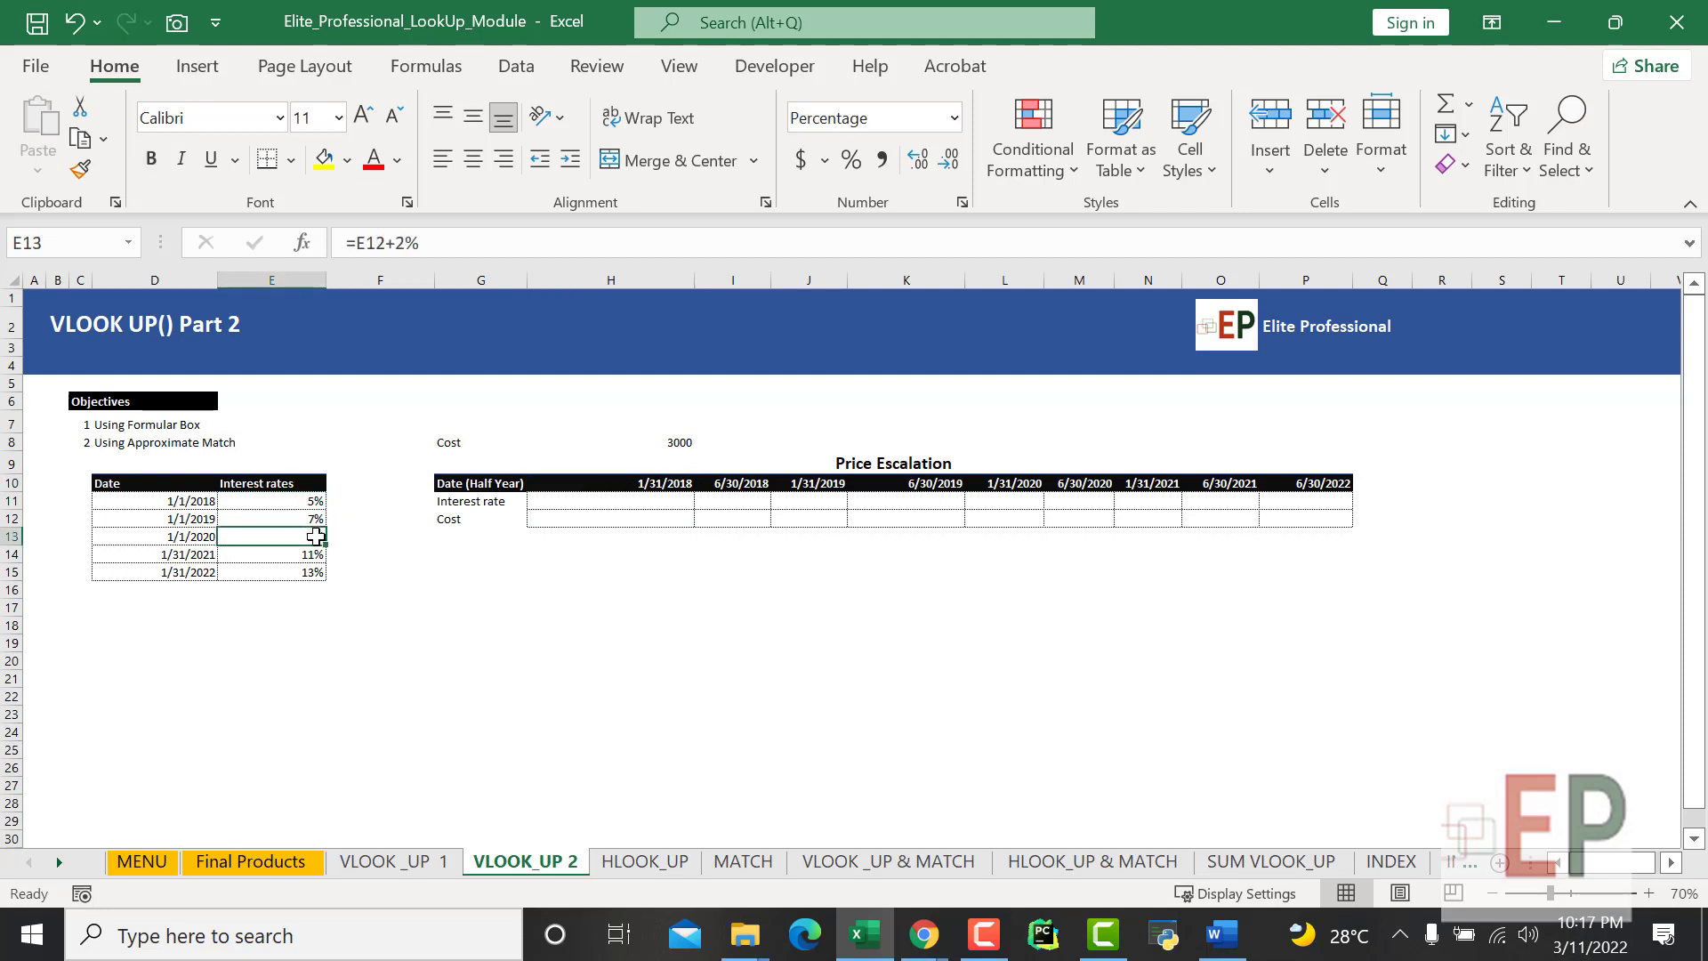
pyautogui.click(575, 612)
# Examine the empty Interest rate cells, the base cost in H8 and the first rate in the lookup table.
pyautogui.click(656, 482)
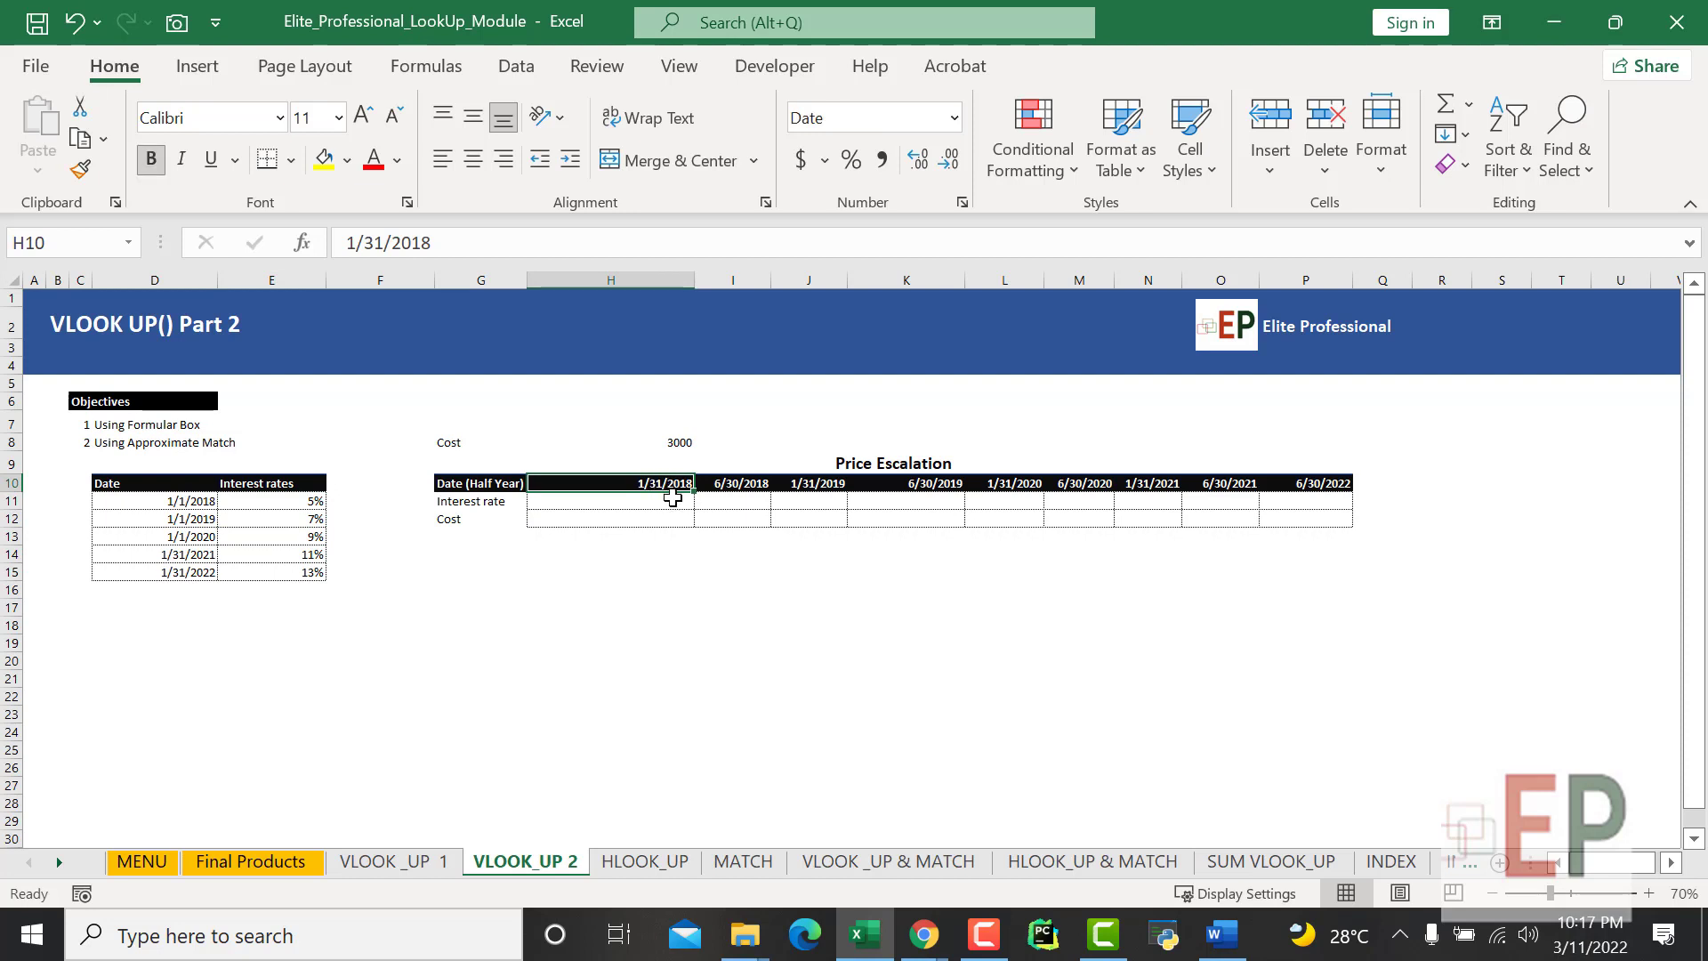
pyautogui.click(687, 501)
pyautogui.click(723, 503)
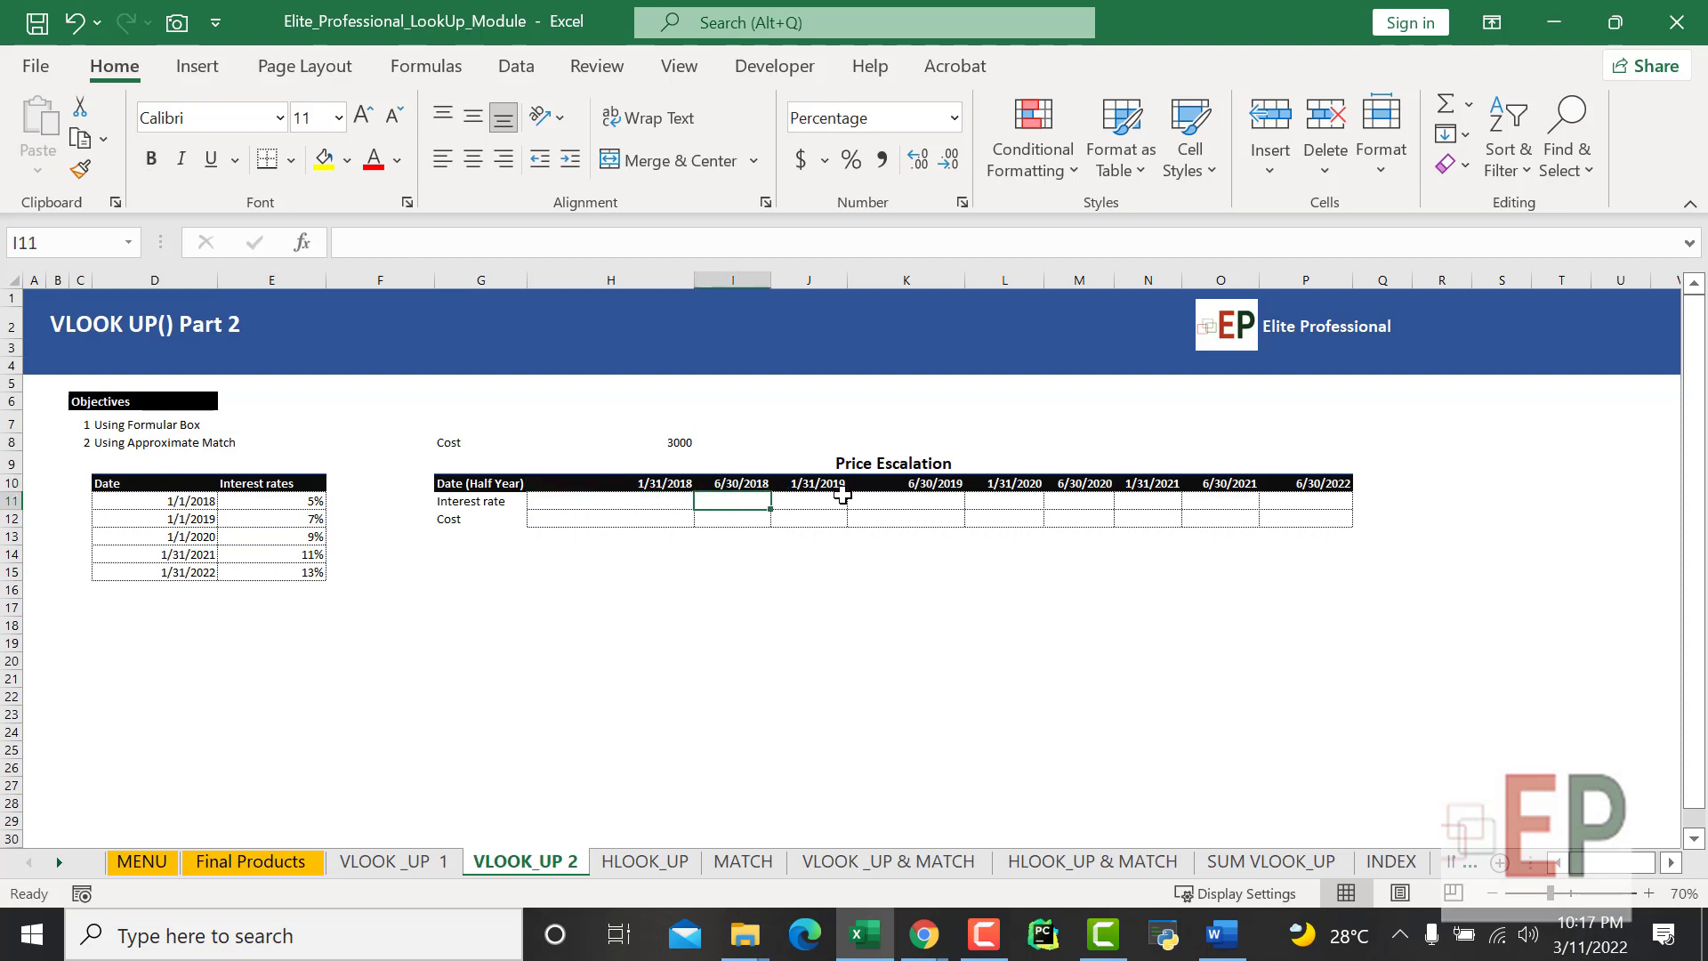
pyautogui.click(791, 659)
pyautogui.click(495, 605)
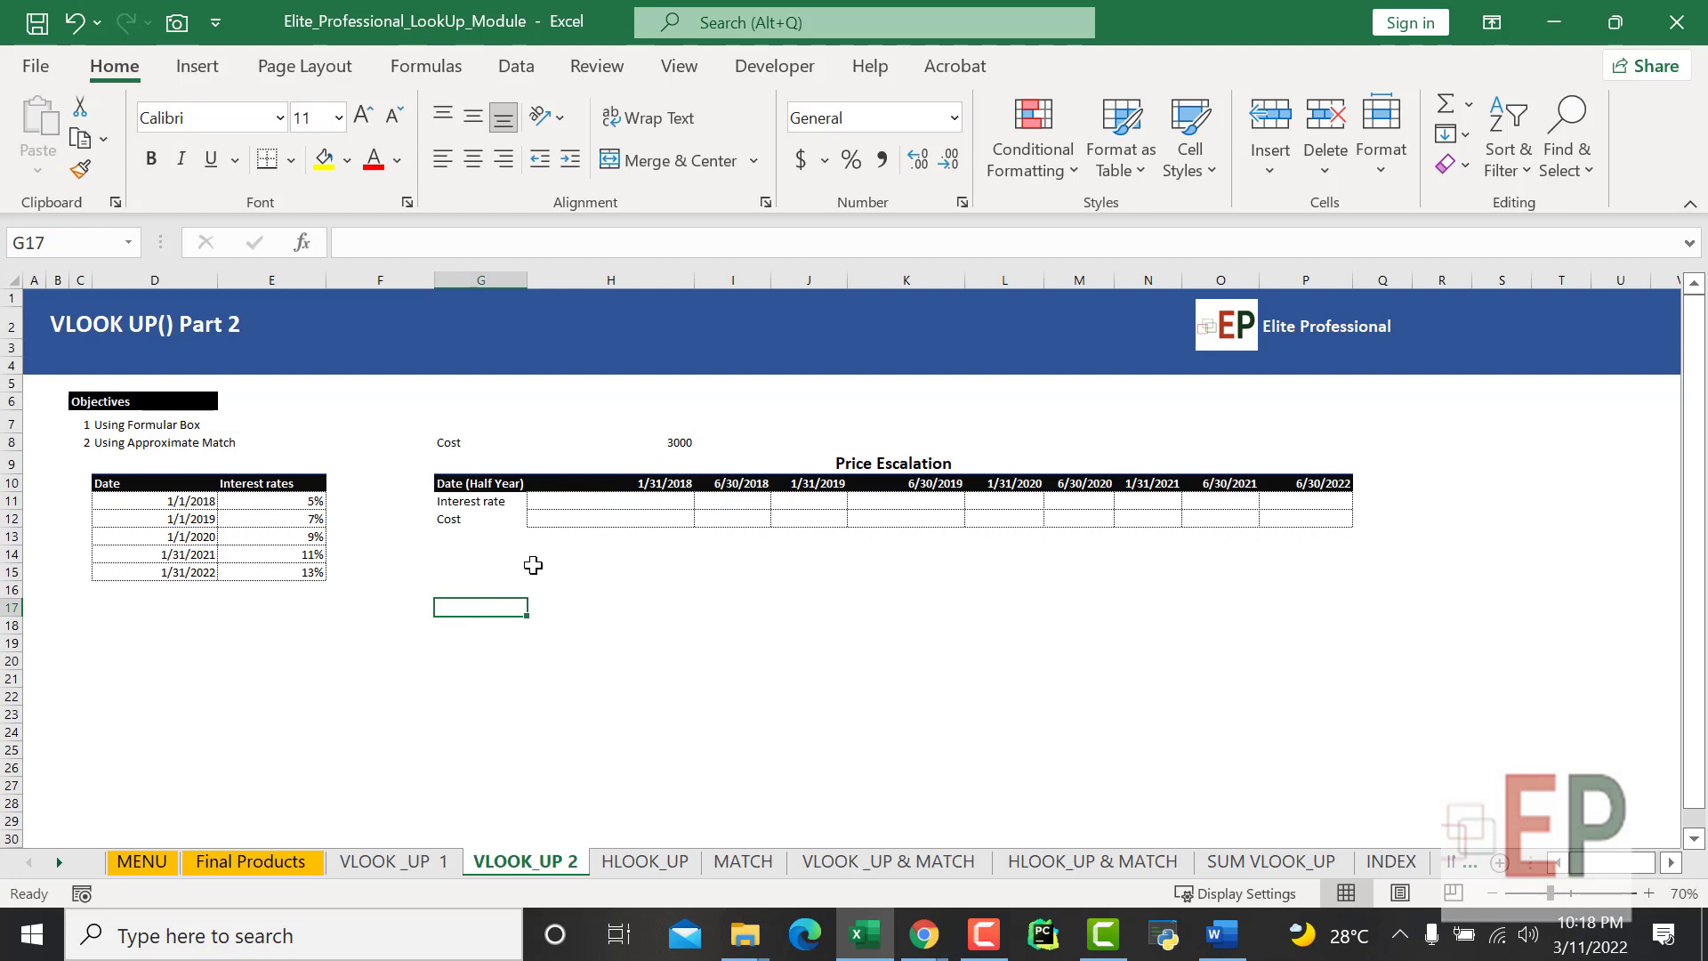
pyautogui.click(622, 503)
pyautogui.click(632, 553)
pyautogui.click(679, 444)
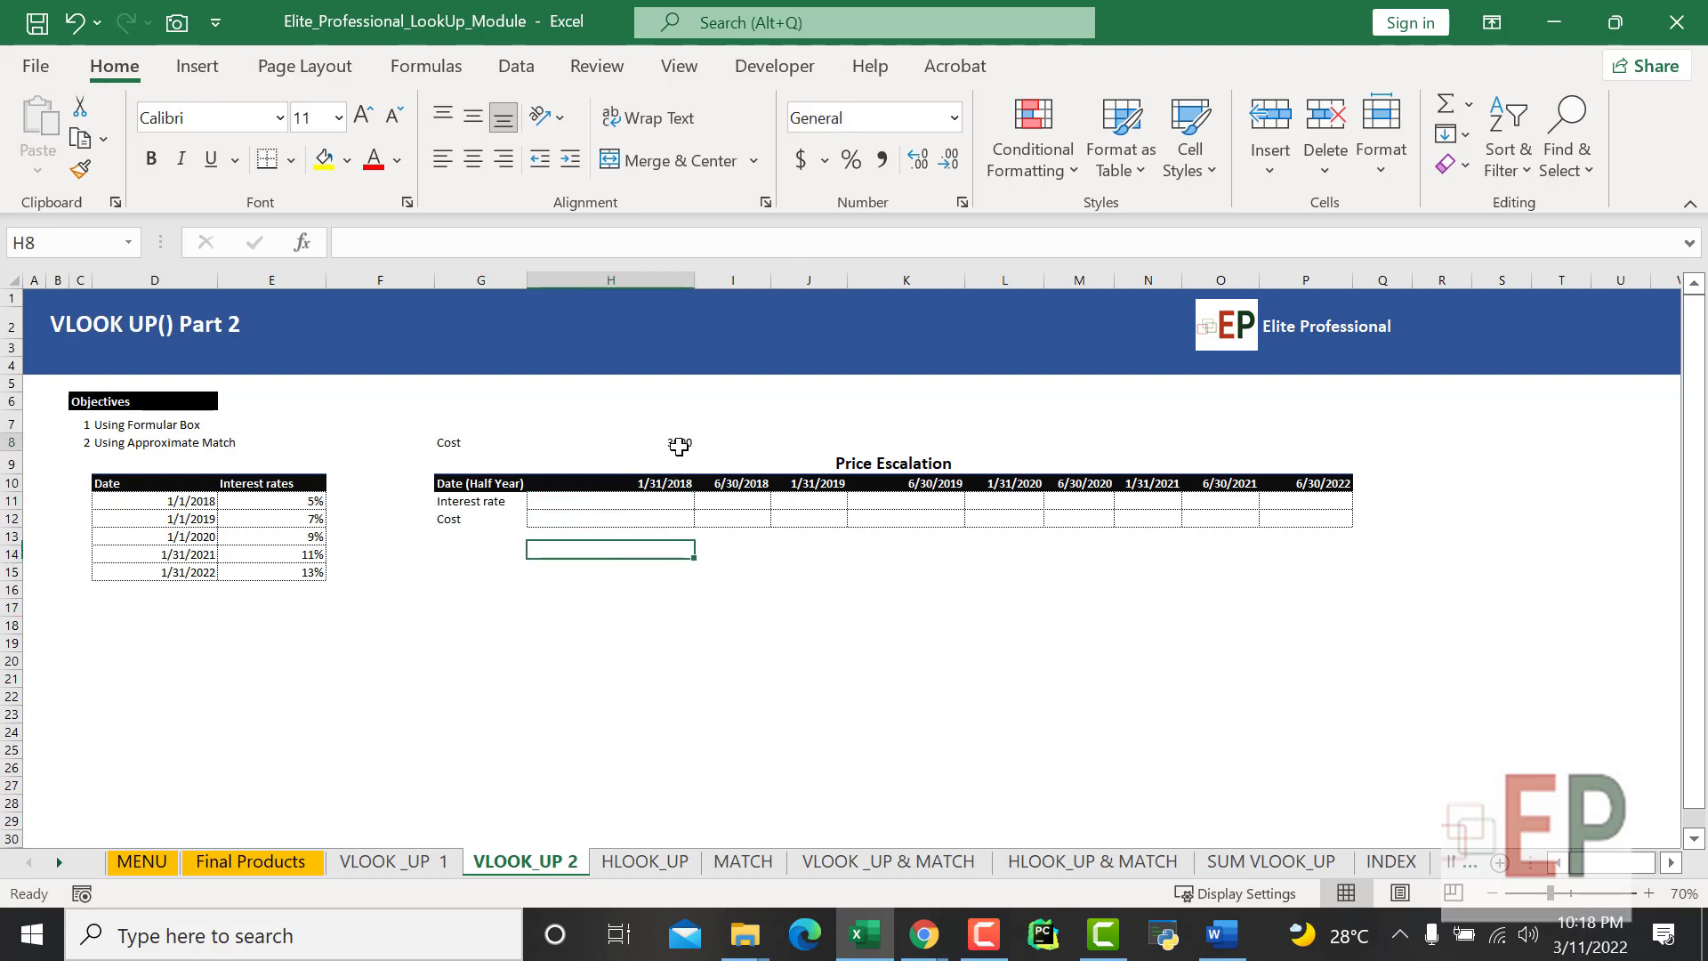
pyautogui.click(273, 496)
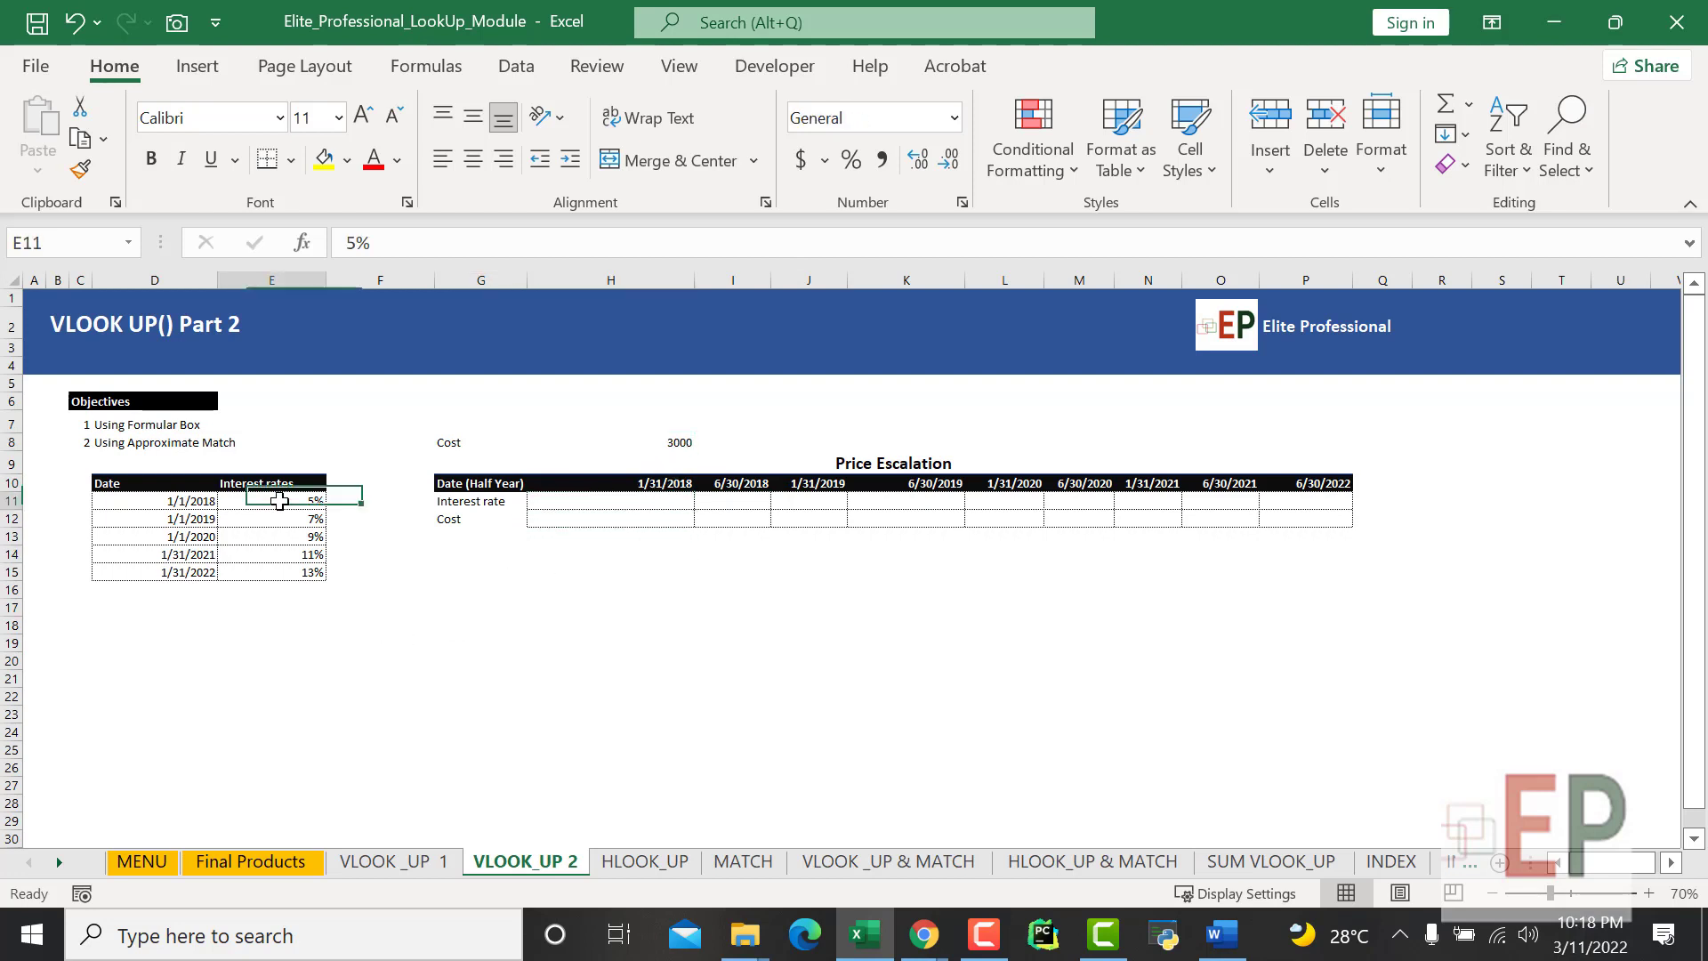
pyautogui.click(451, 621)
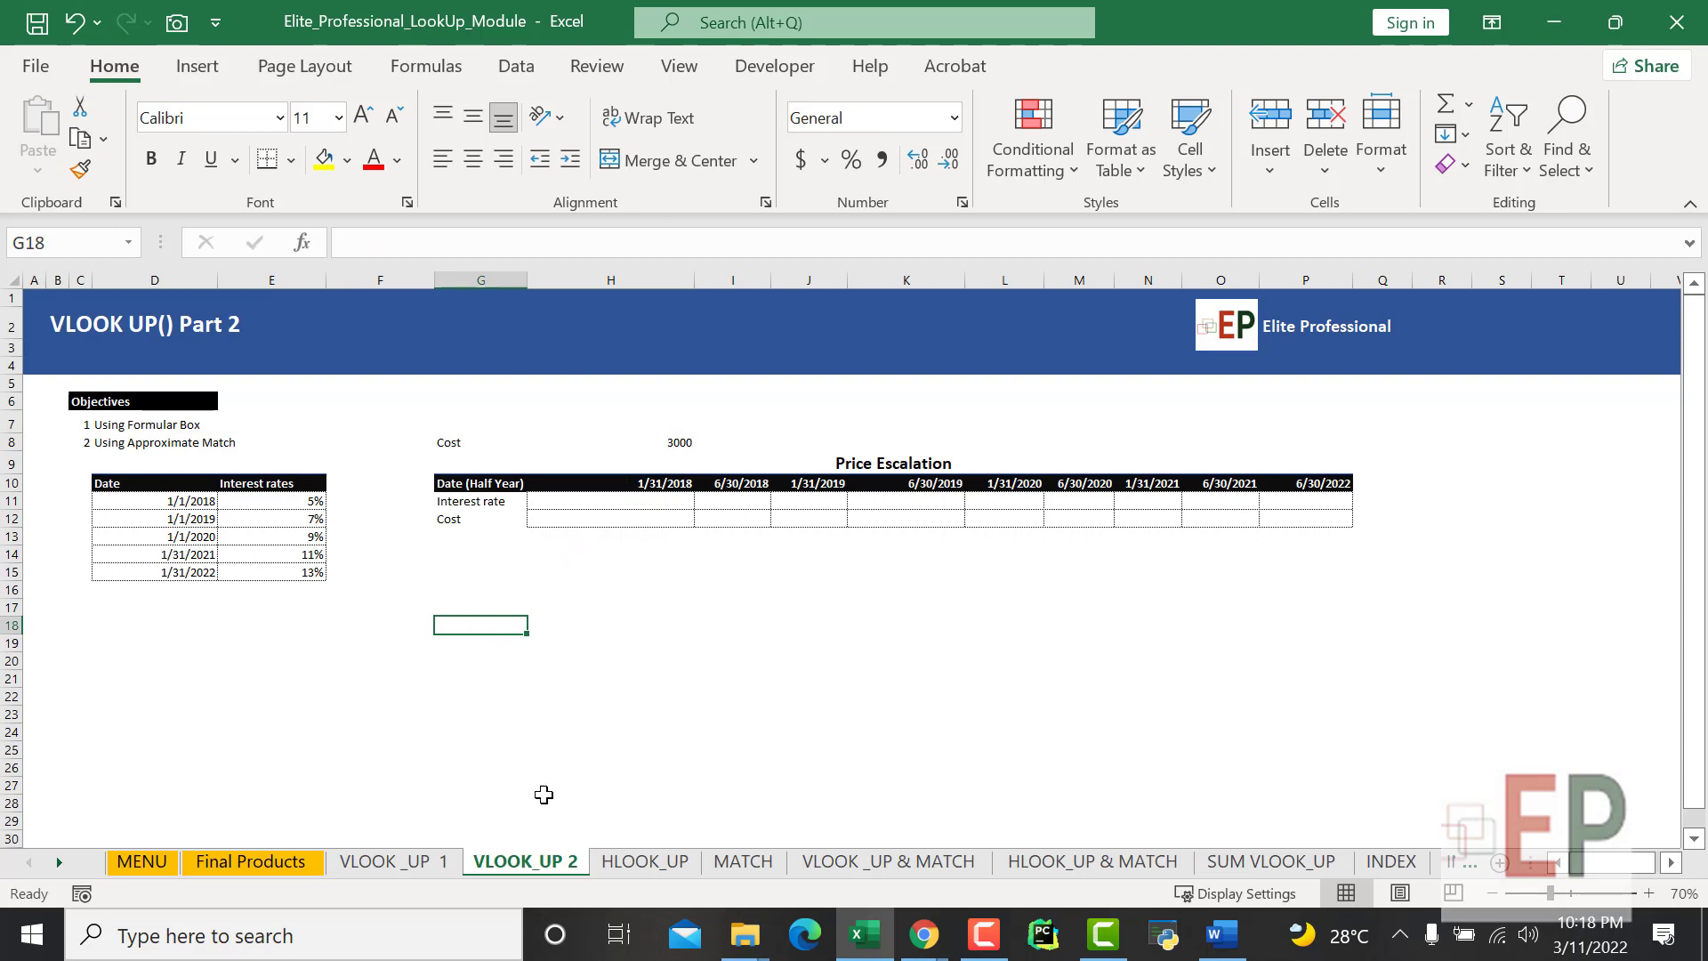
# Restore the cleared Interest rate and Cost formulas for a brief view of their results, and clear both rows again.
pyautogui.click(582, 501)
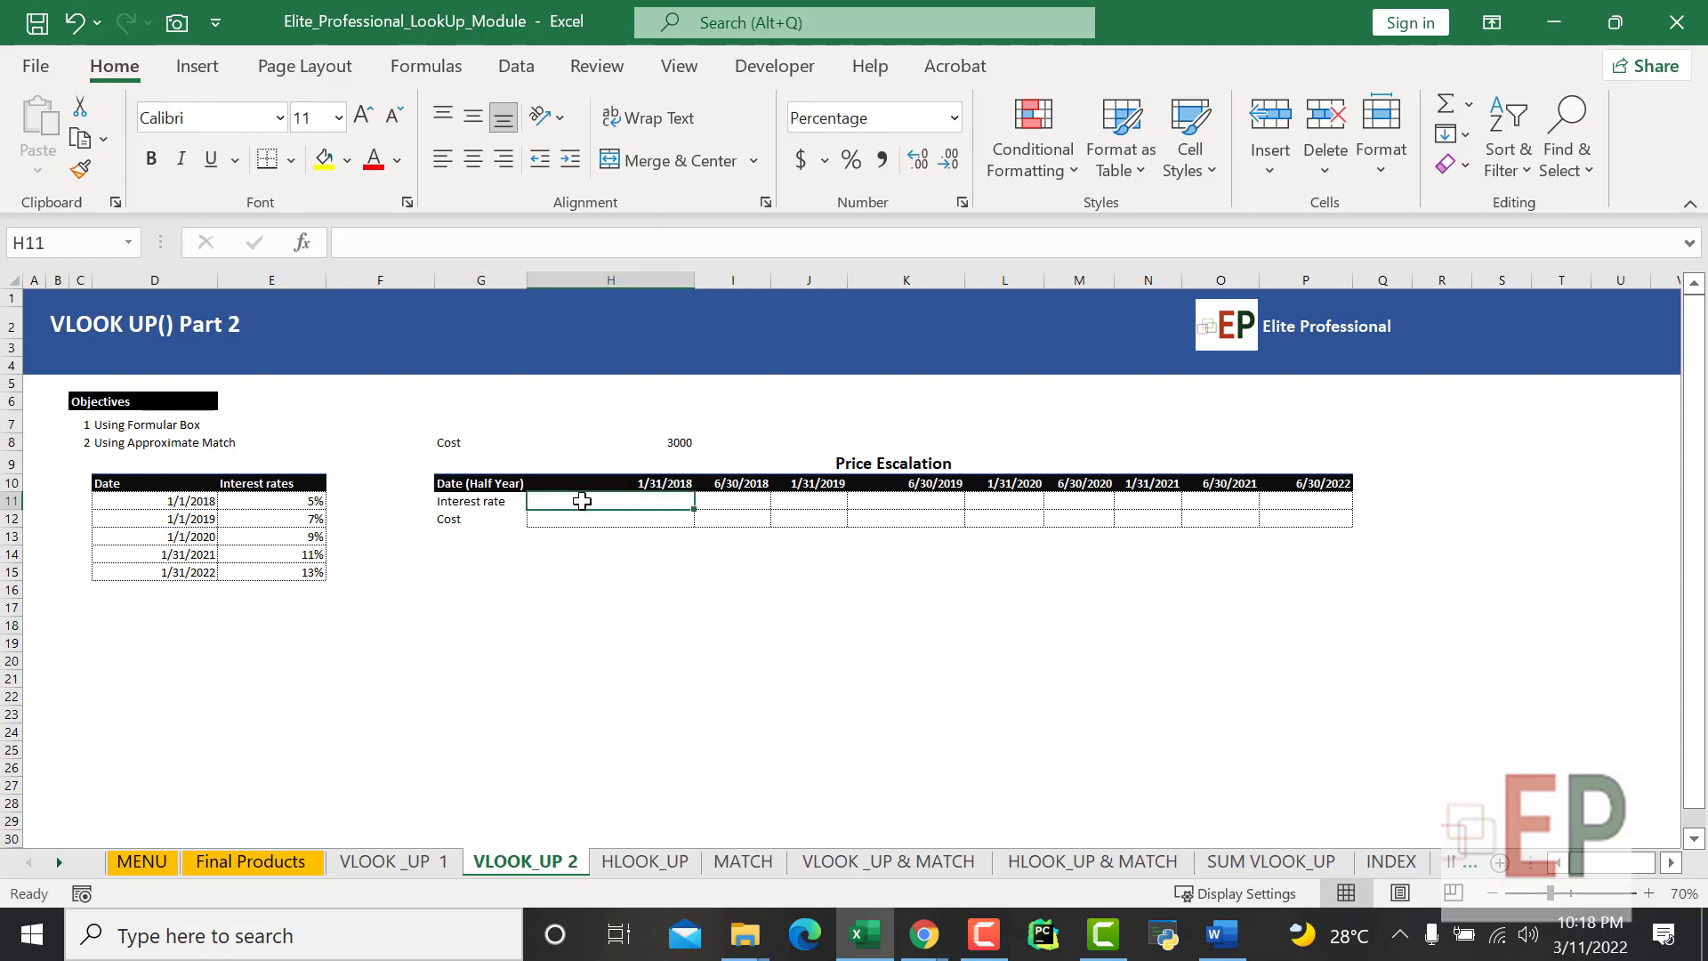
pyautogui.hotkey('ctrl', 'z')
pyautogui.hotkey('ctrl', 'y')
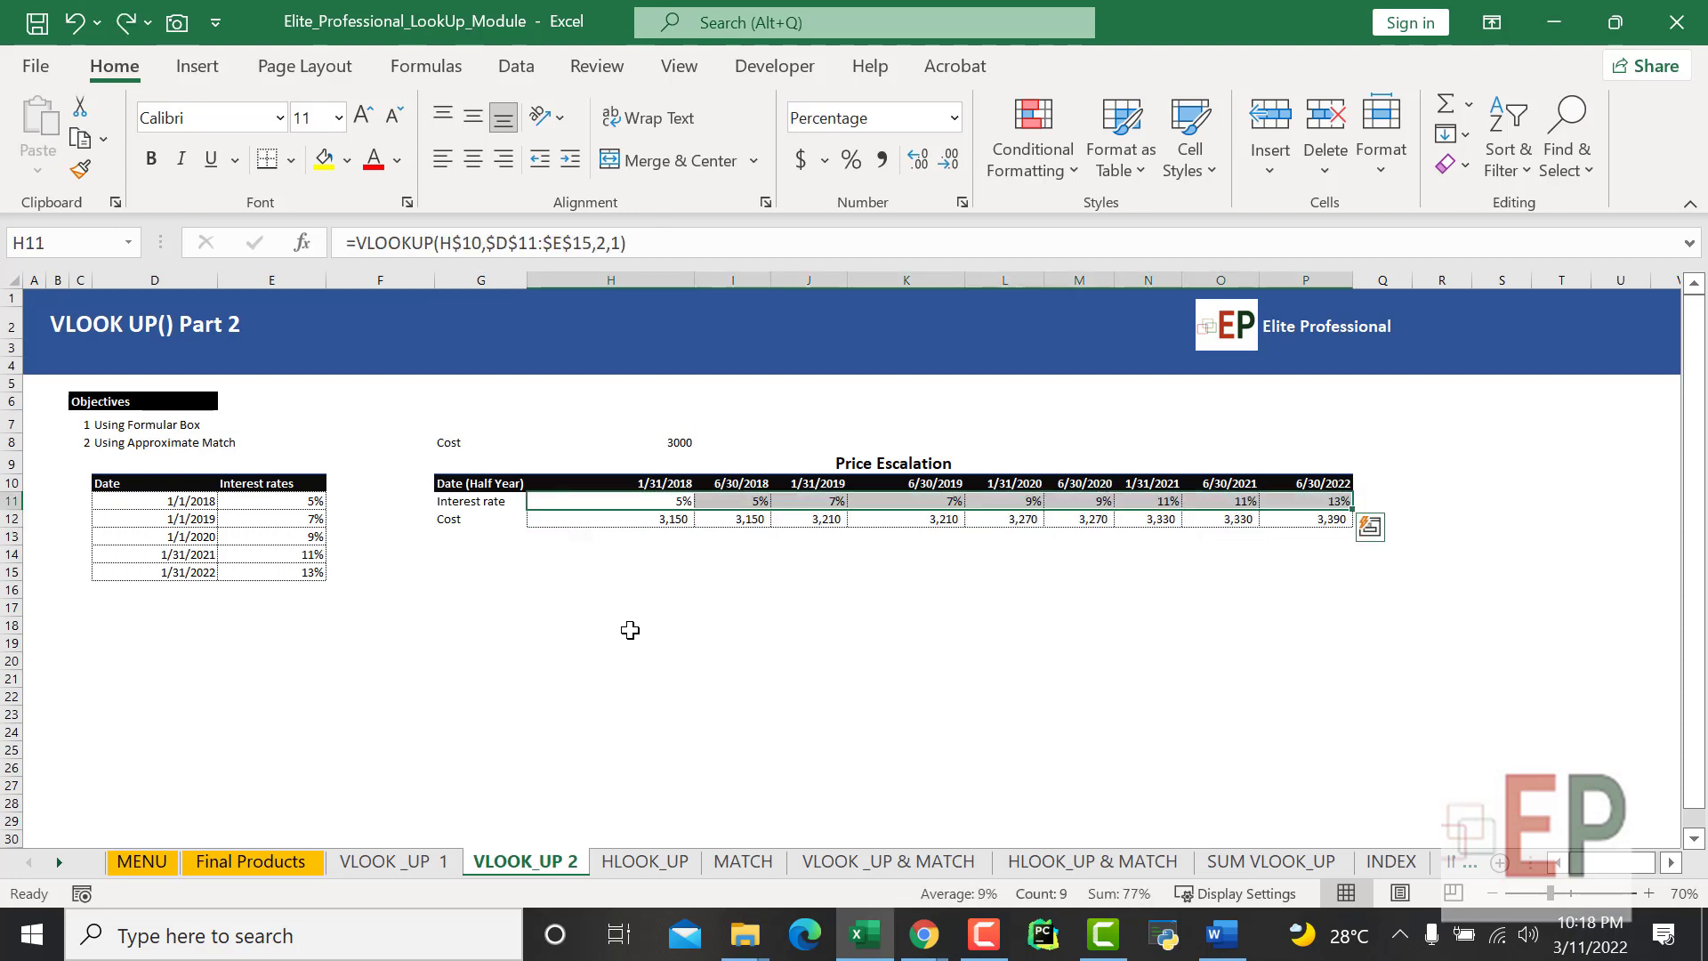
pyautogui.click(611, 679)
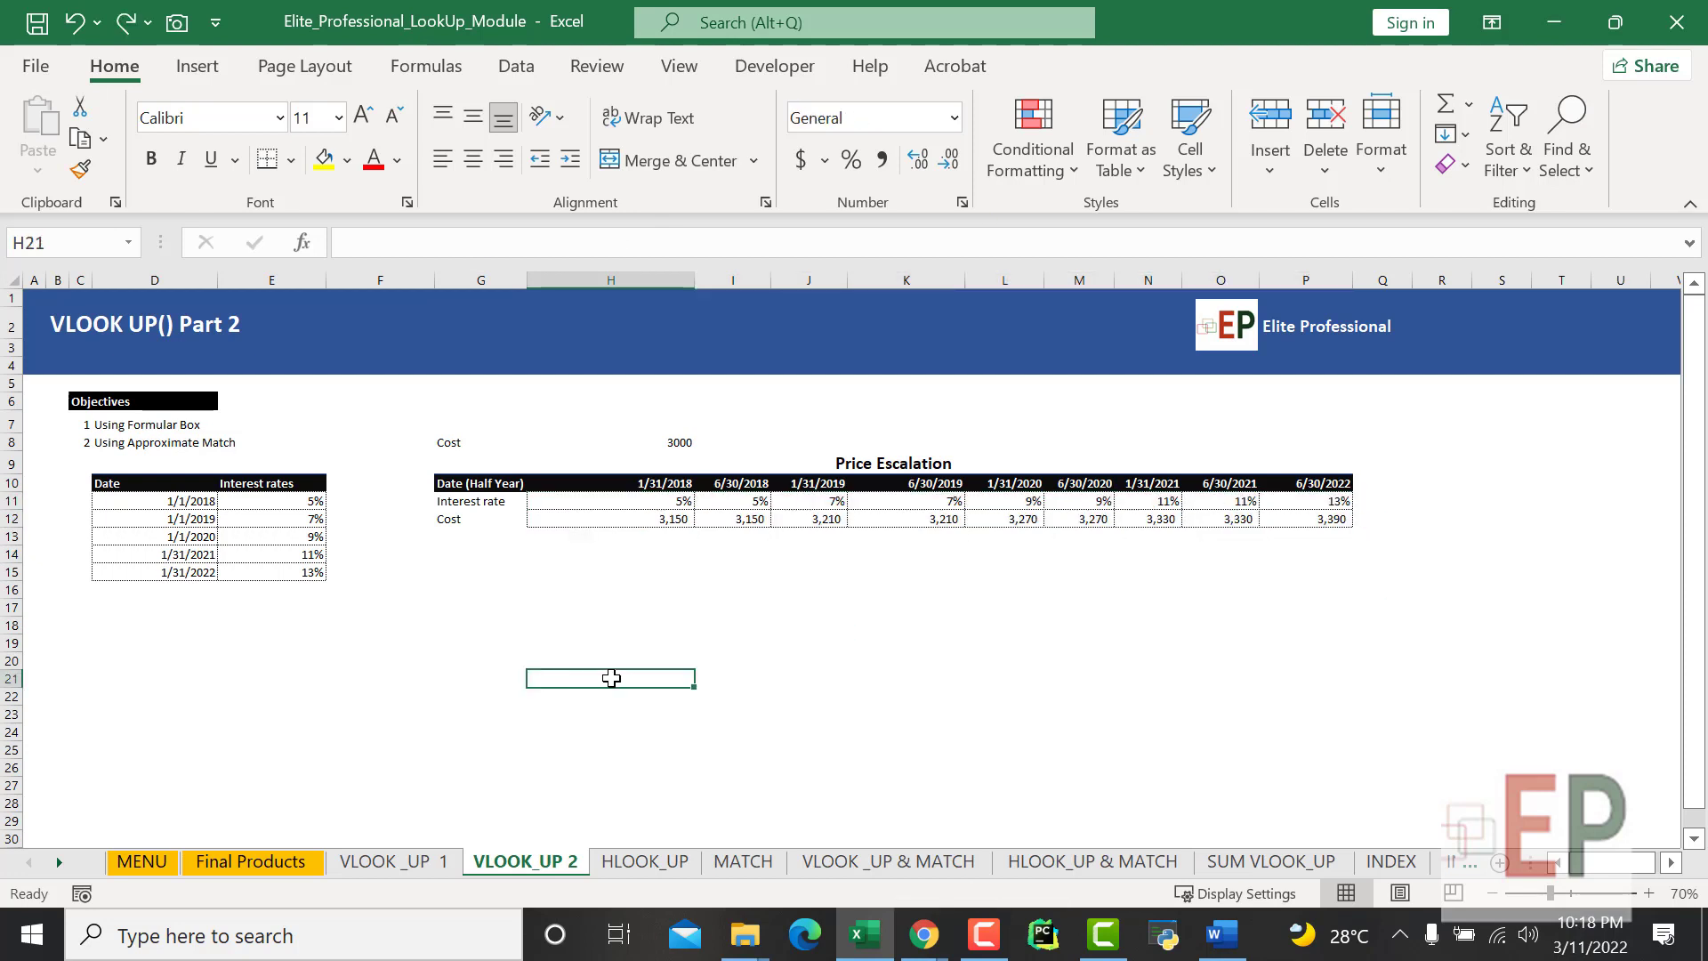
pyautogui.hotkey('ctrl', 'z')
pyautogui.hotkey('ctrl', 'z')
pyautogui.click(612, 679)
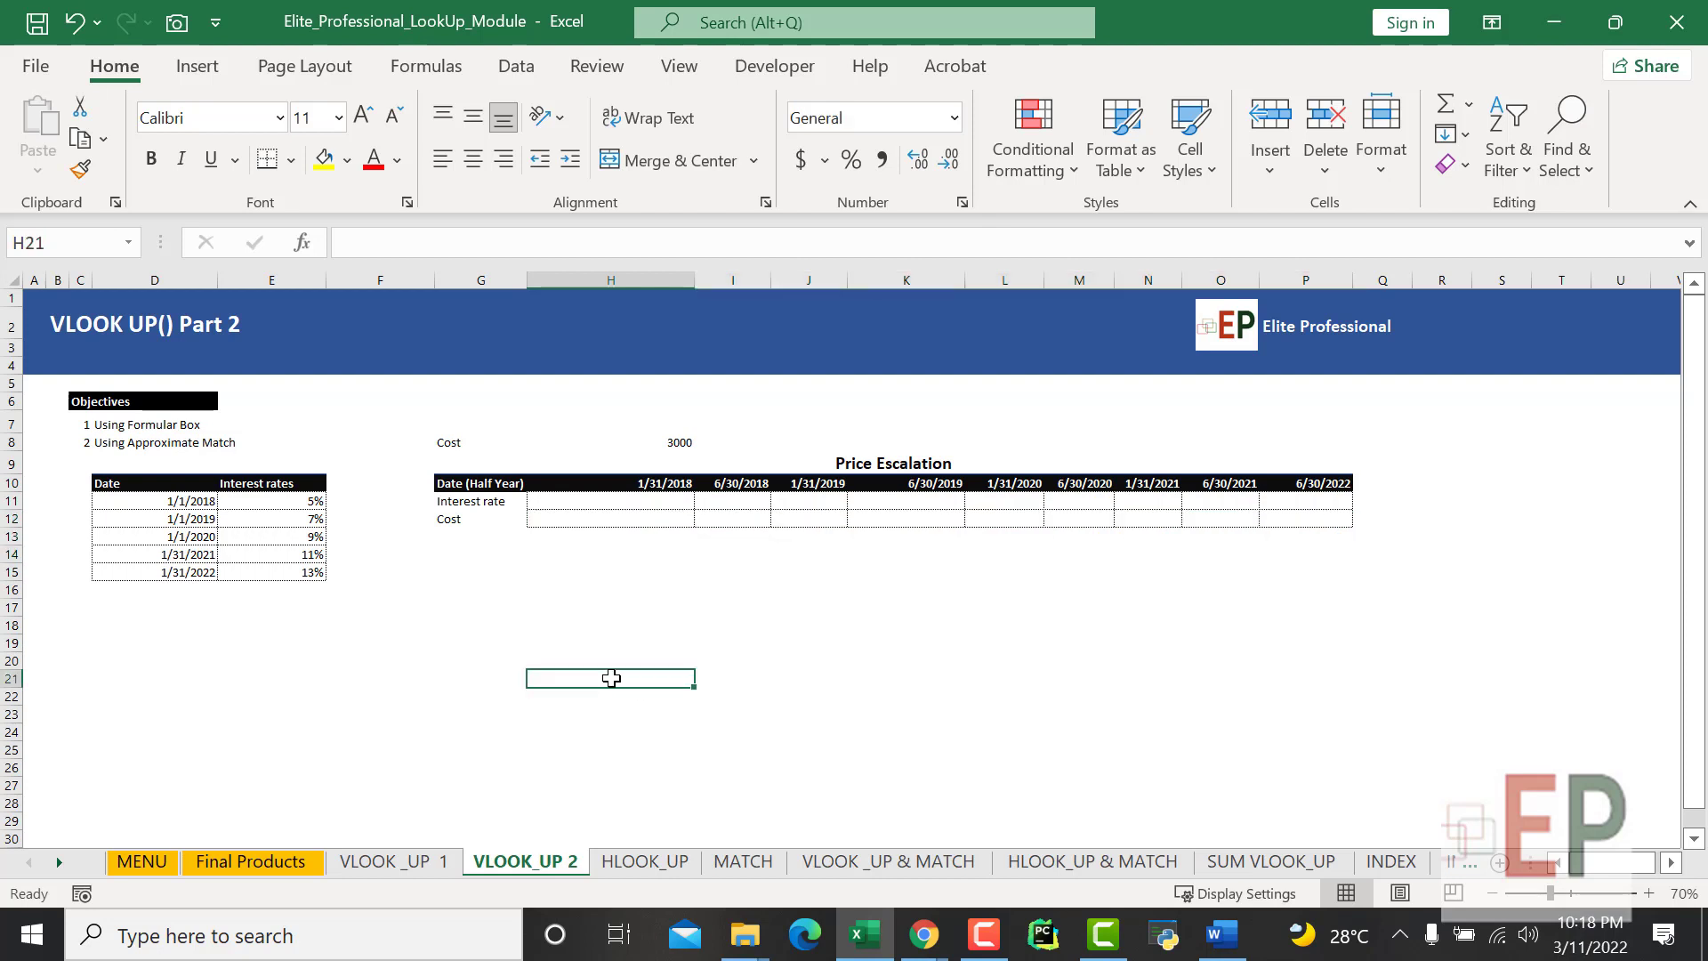
# Start a VLOOKUP formula in H11 using the Function Arguments dialog, with H10 as the lookup value.
pyautogui.click(675, 502)
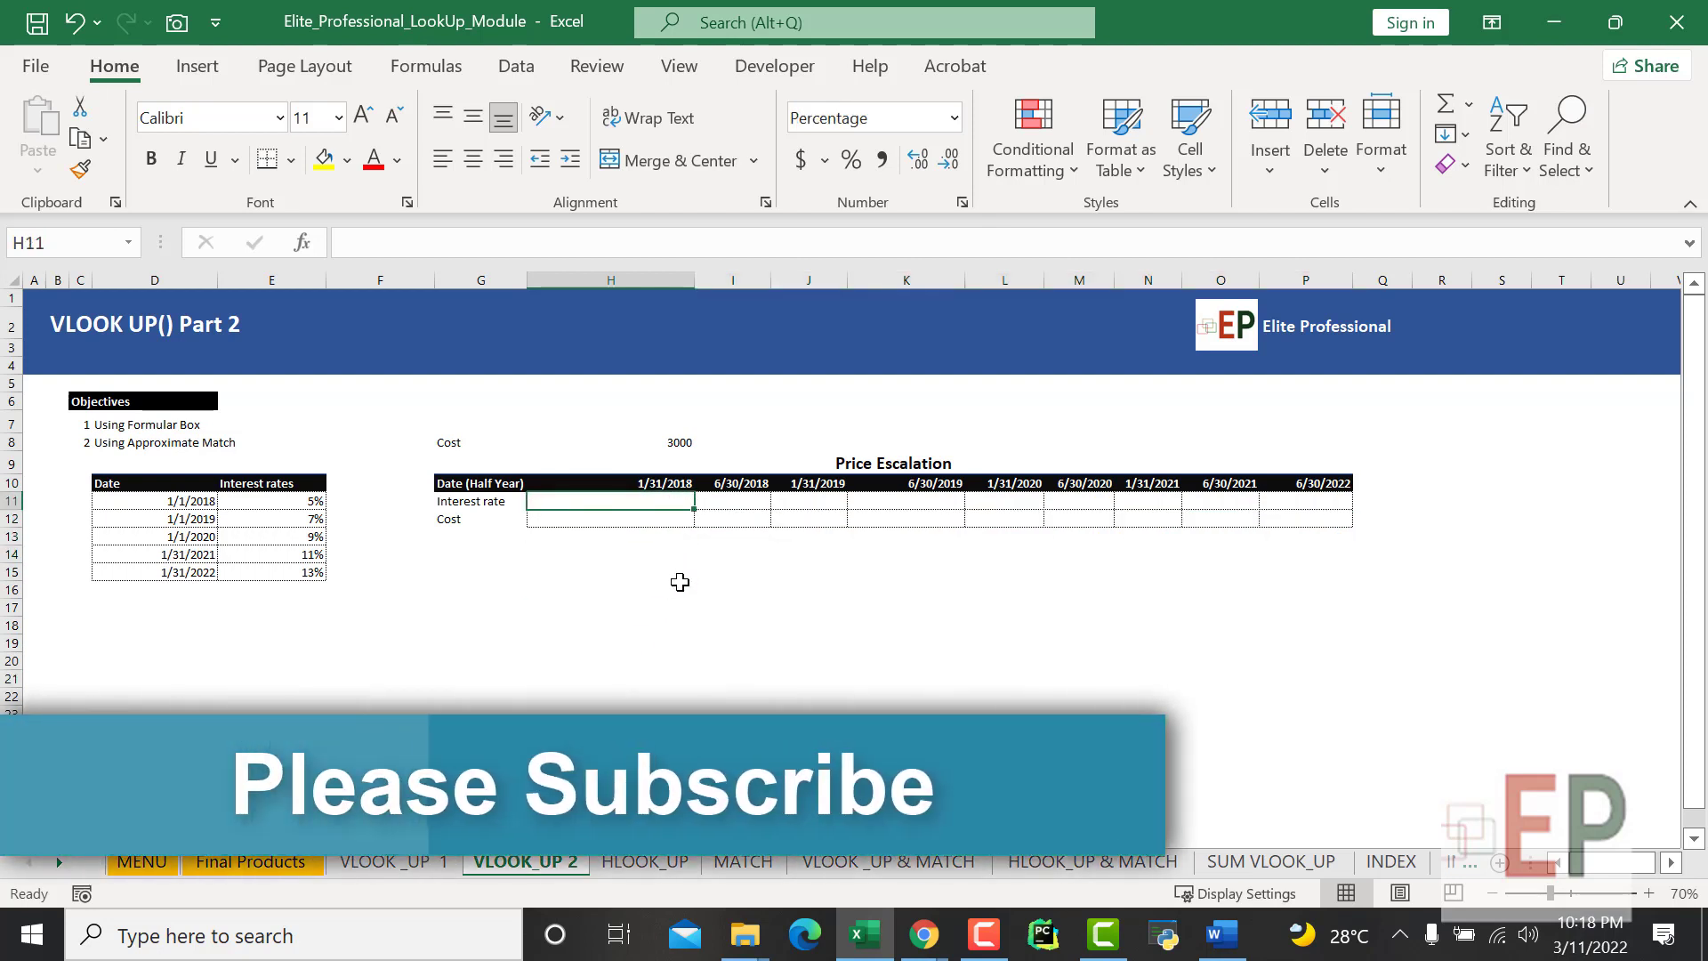
pyautogui.write('=')
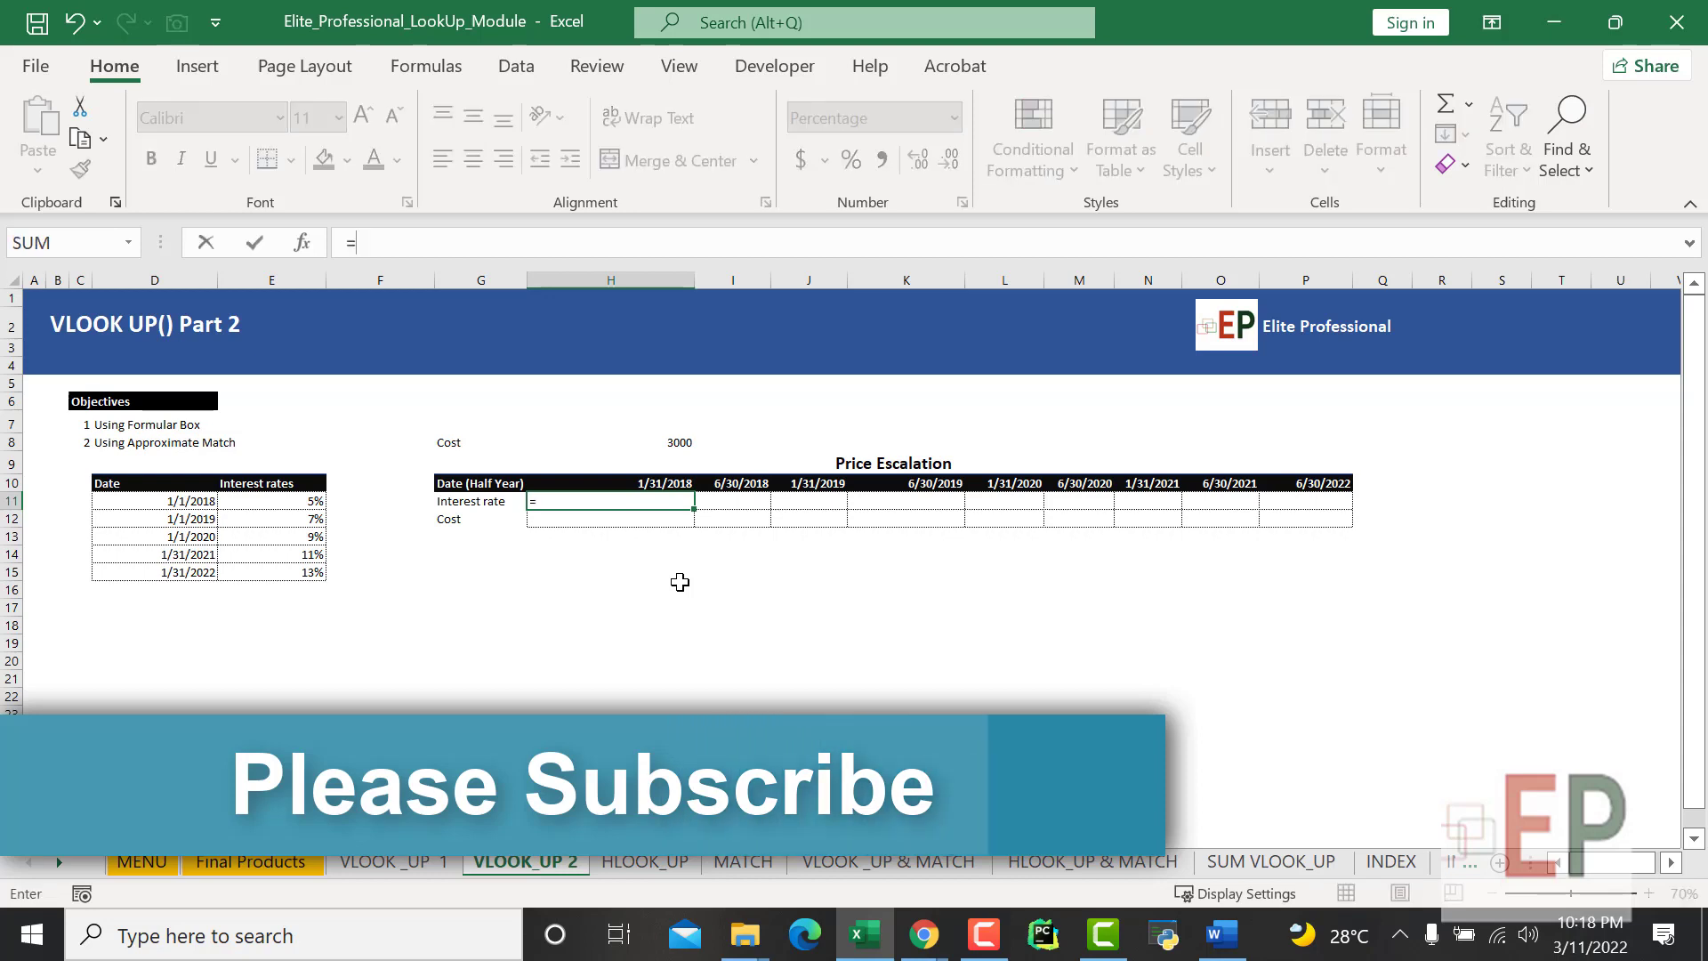
pyautogui.write('vlo')
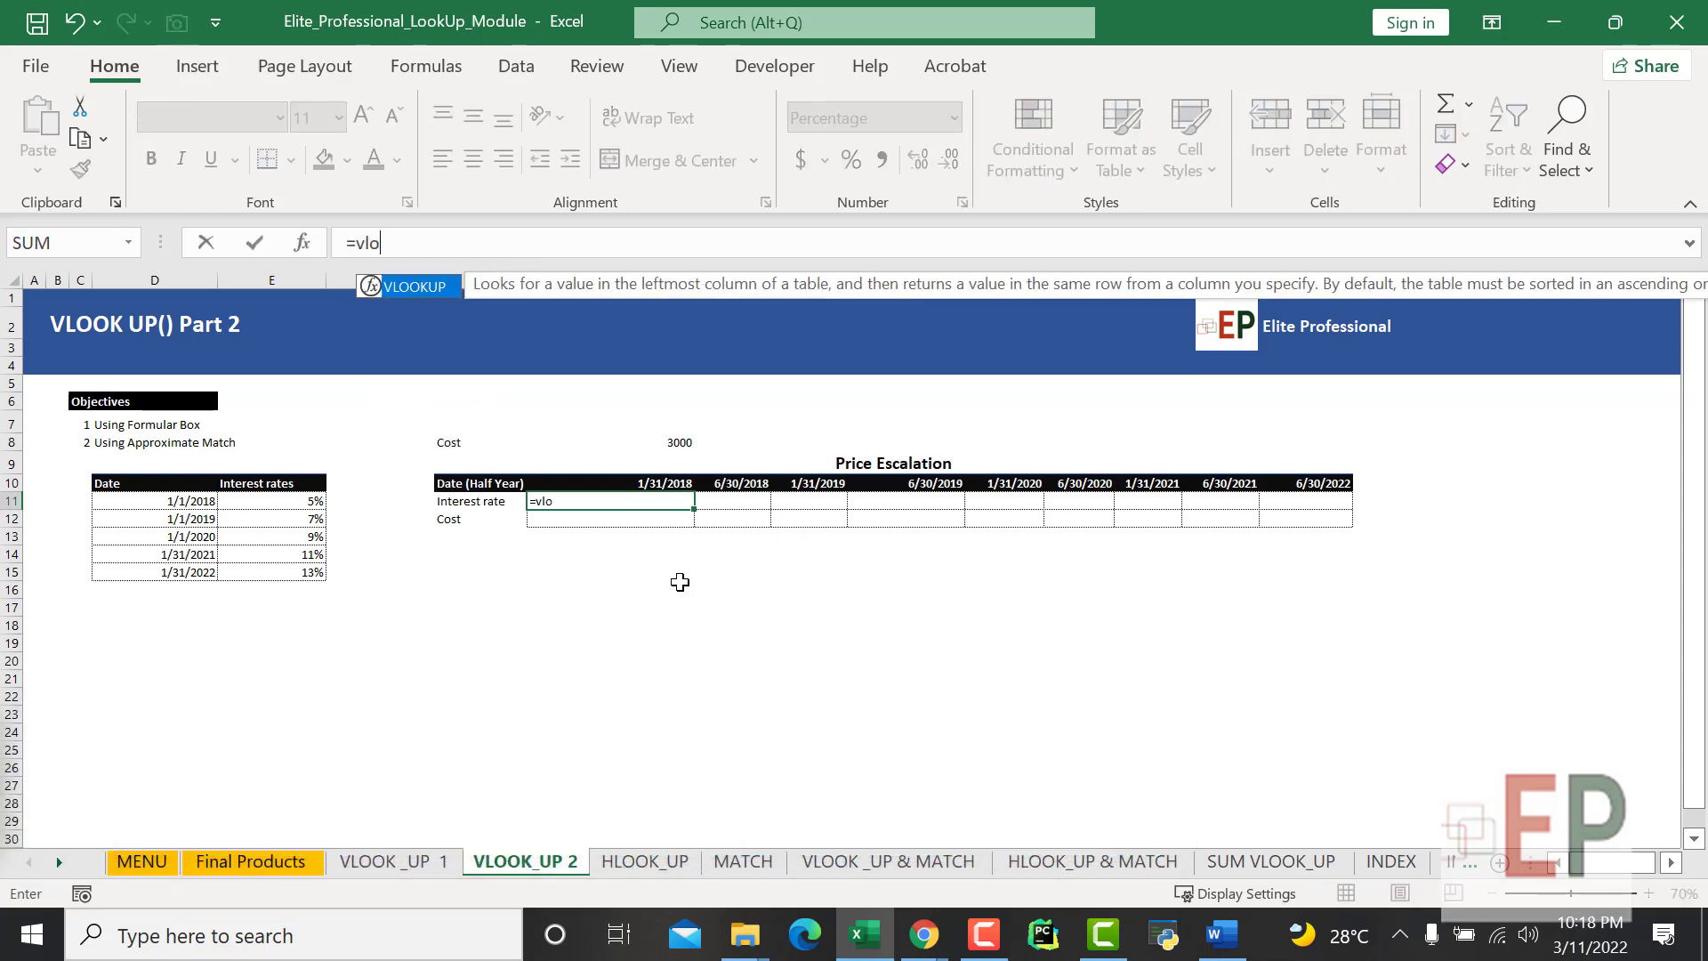
pyautogui.press('Tab')
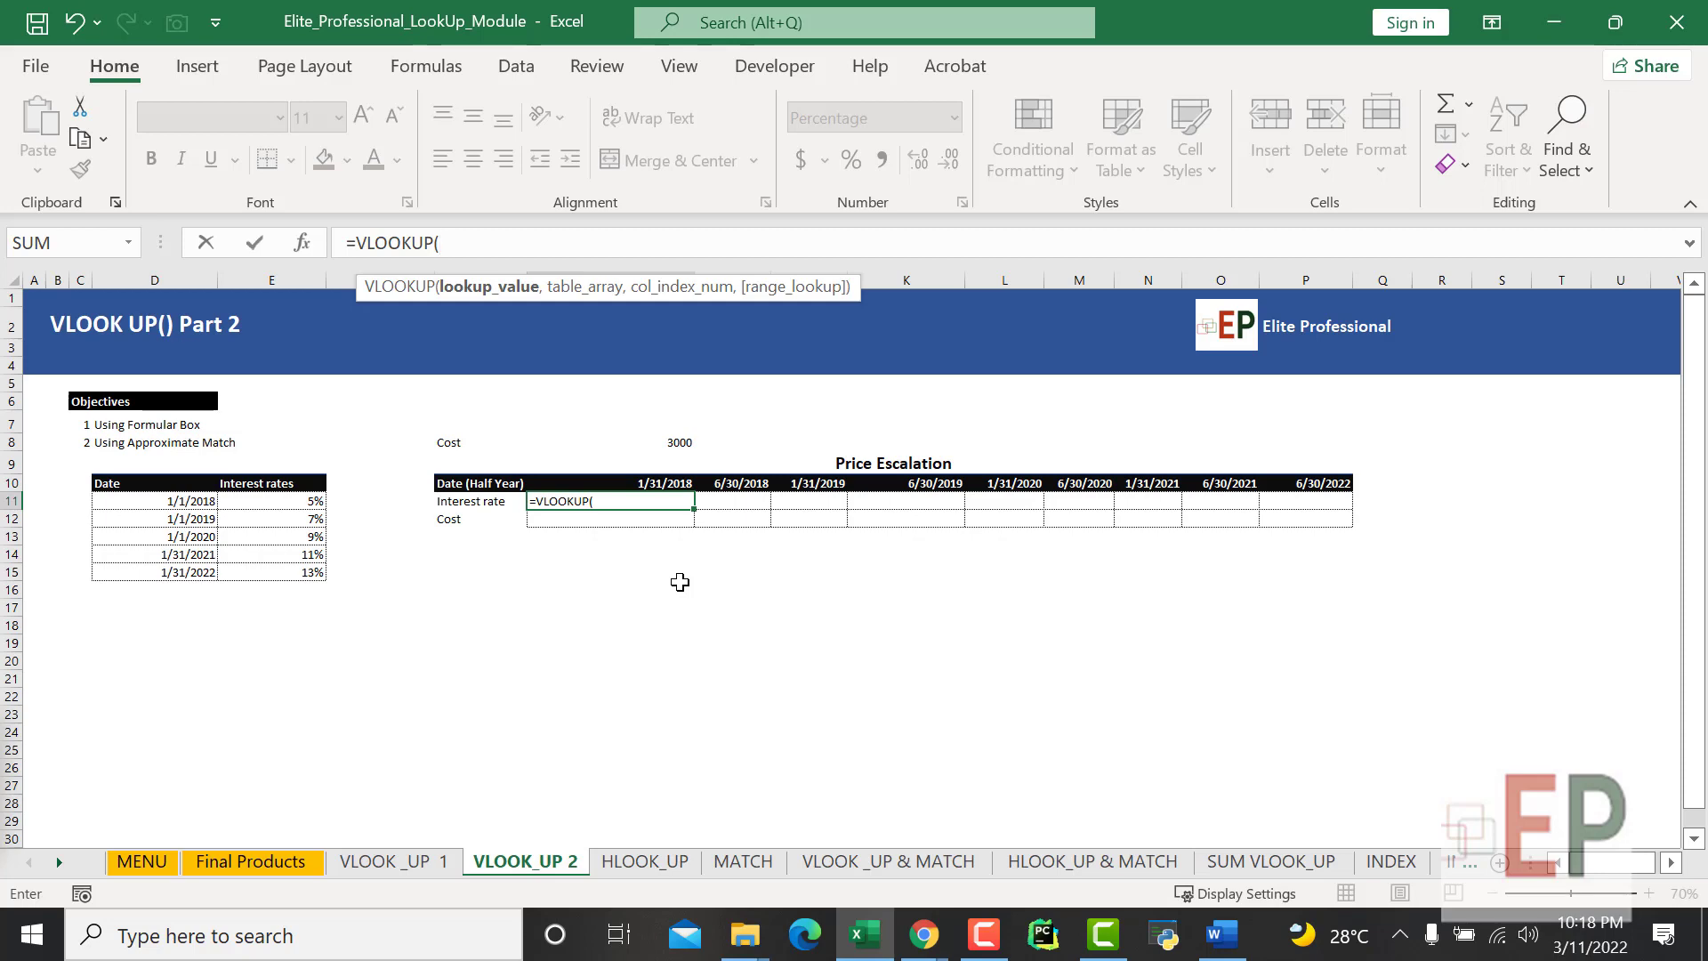
pyautogui.hotkey('ctrl', 'a')
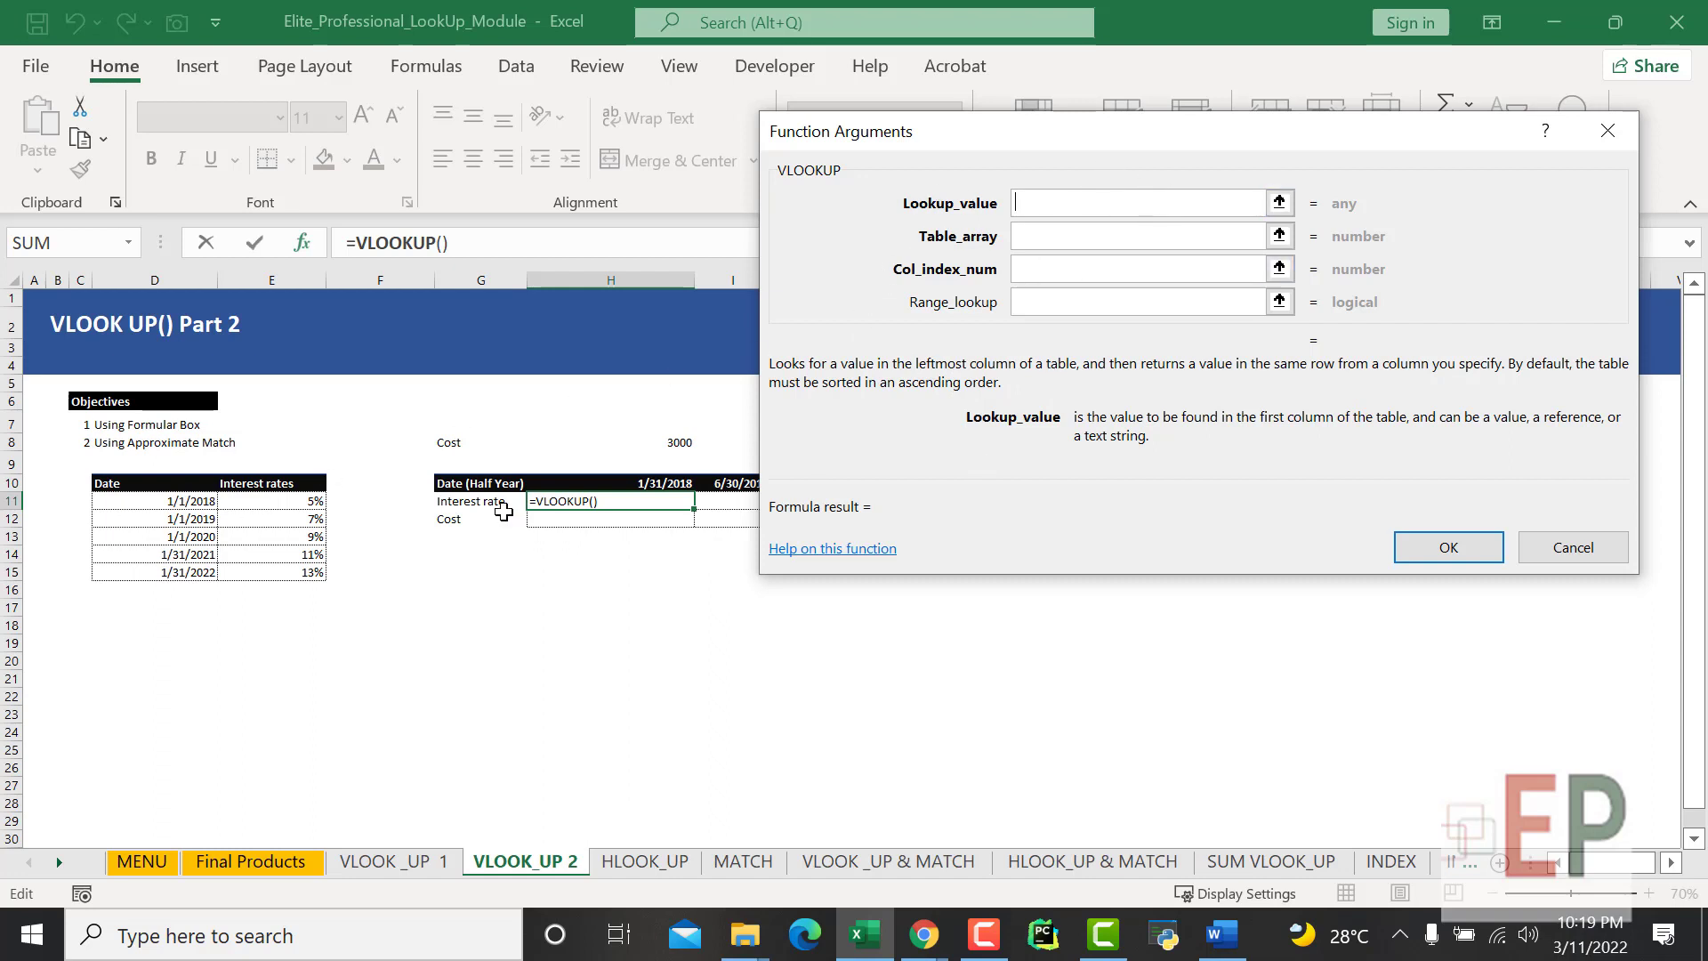
pyautogui.click(1279, 203)
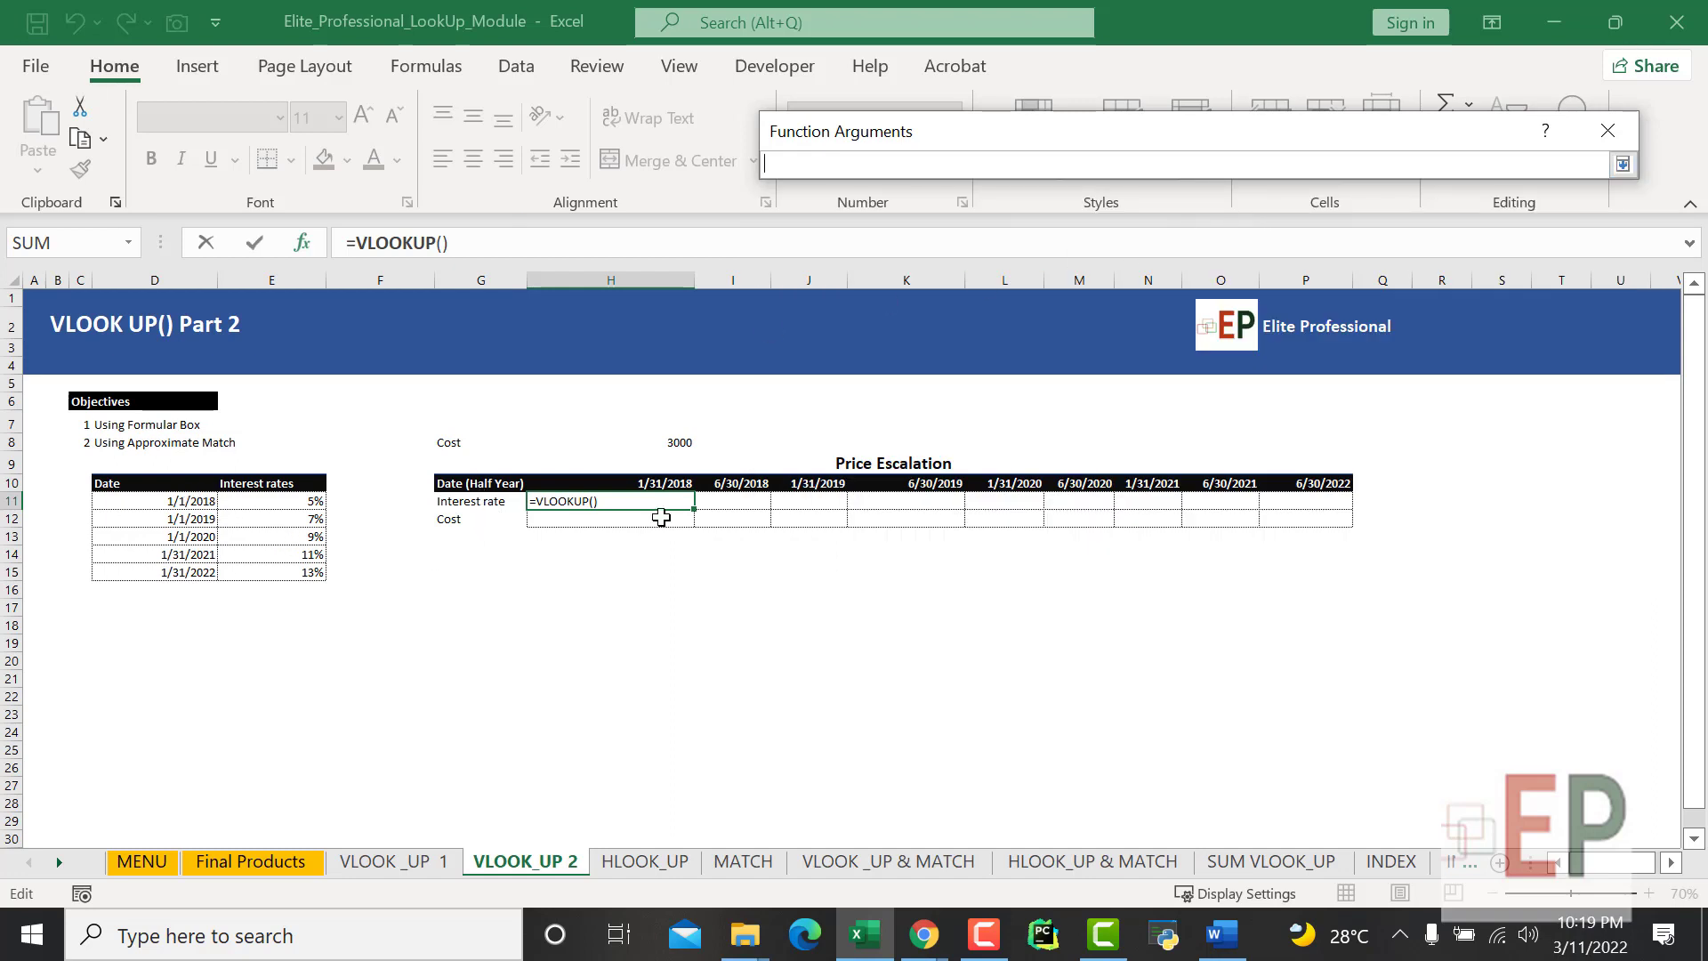
pyautogui.click(649, 484)
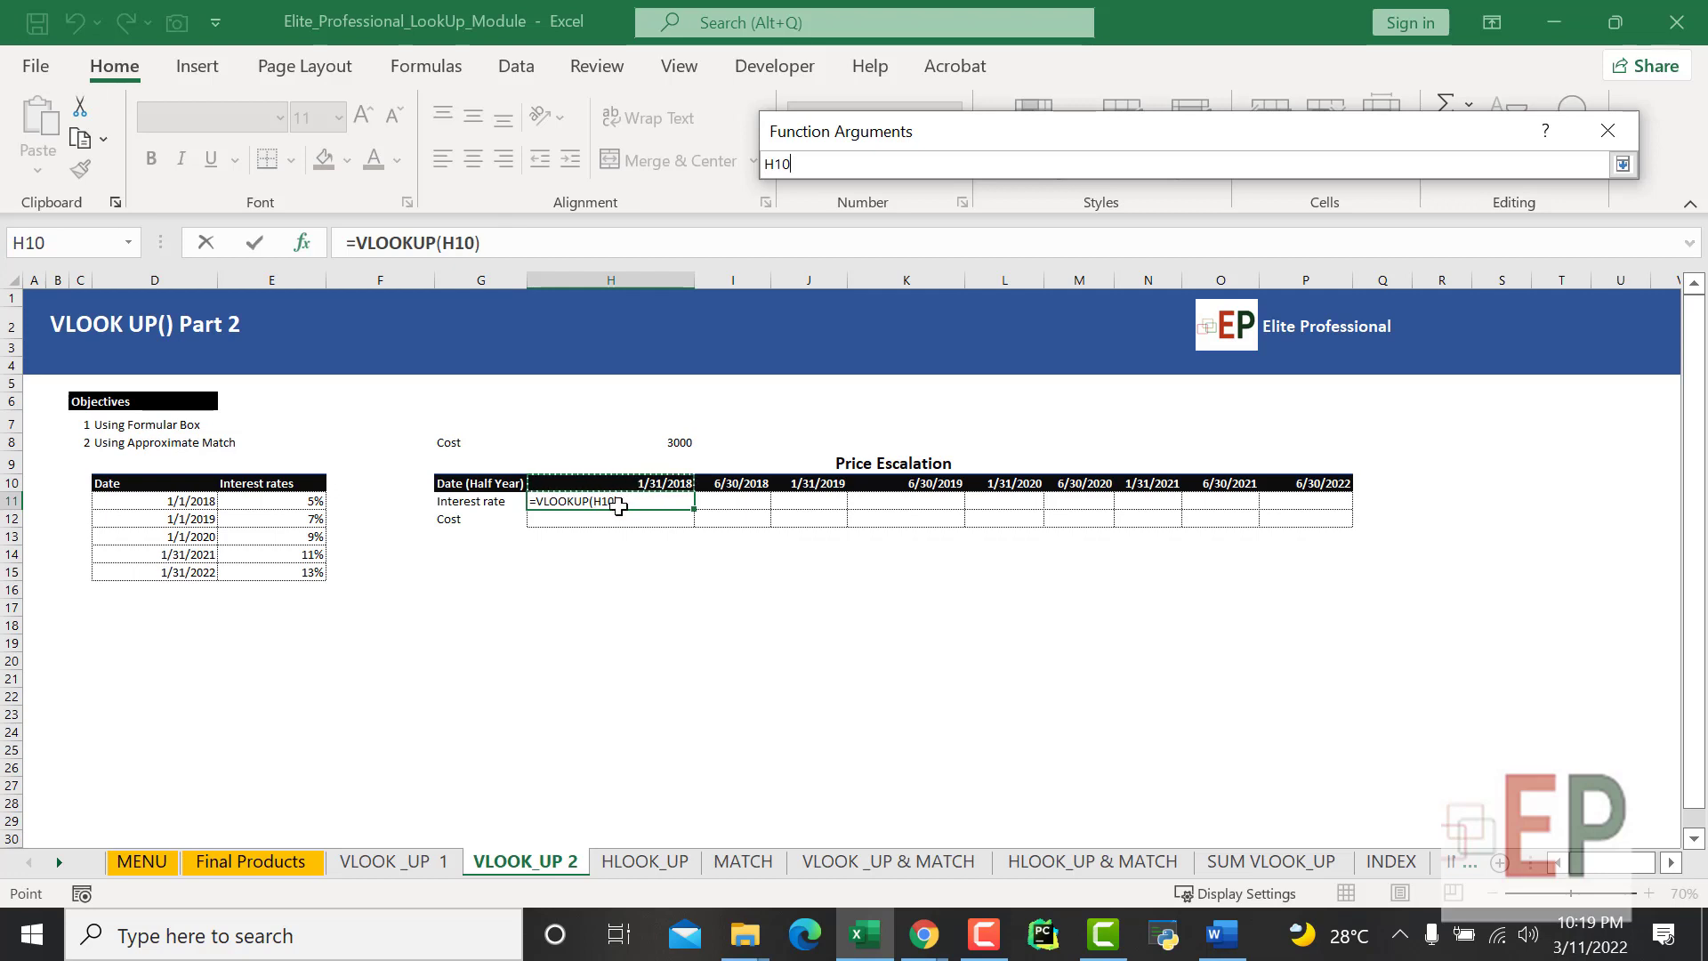
pyautogui.write(',')
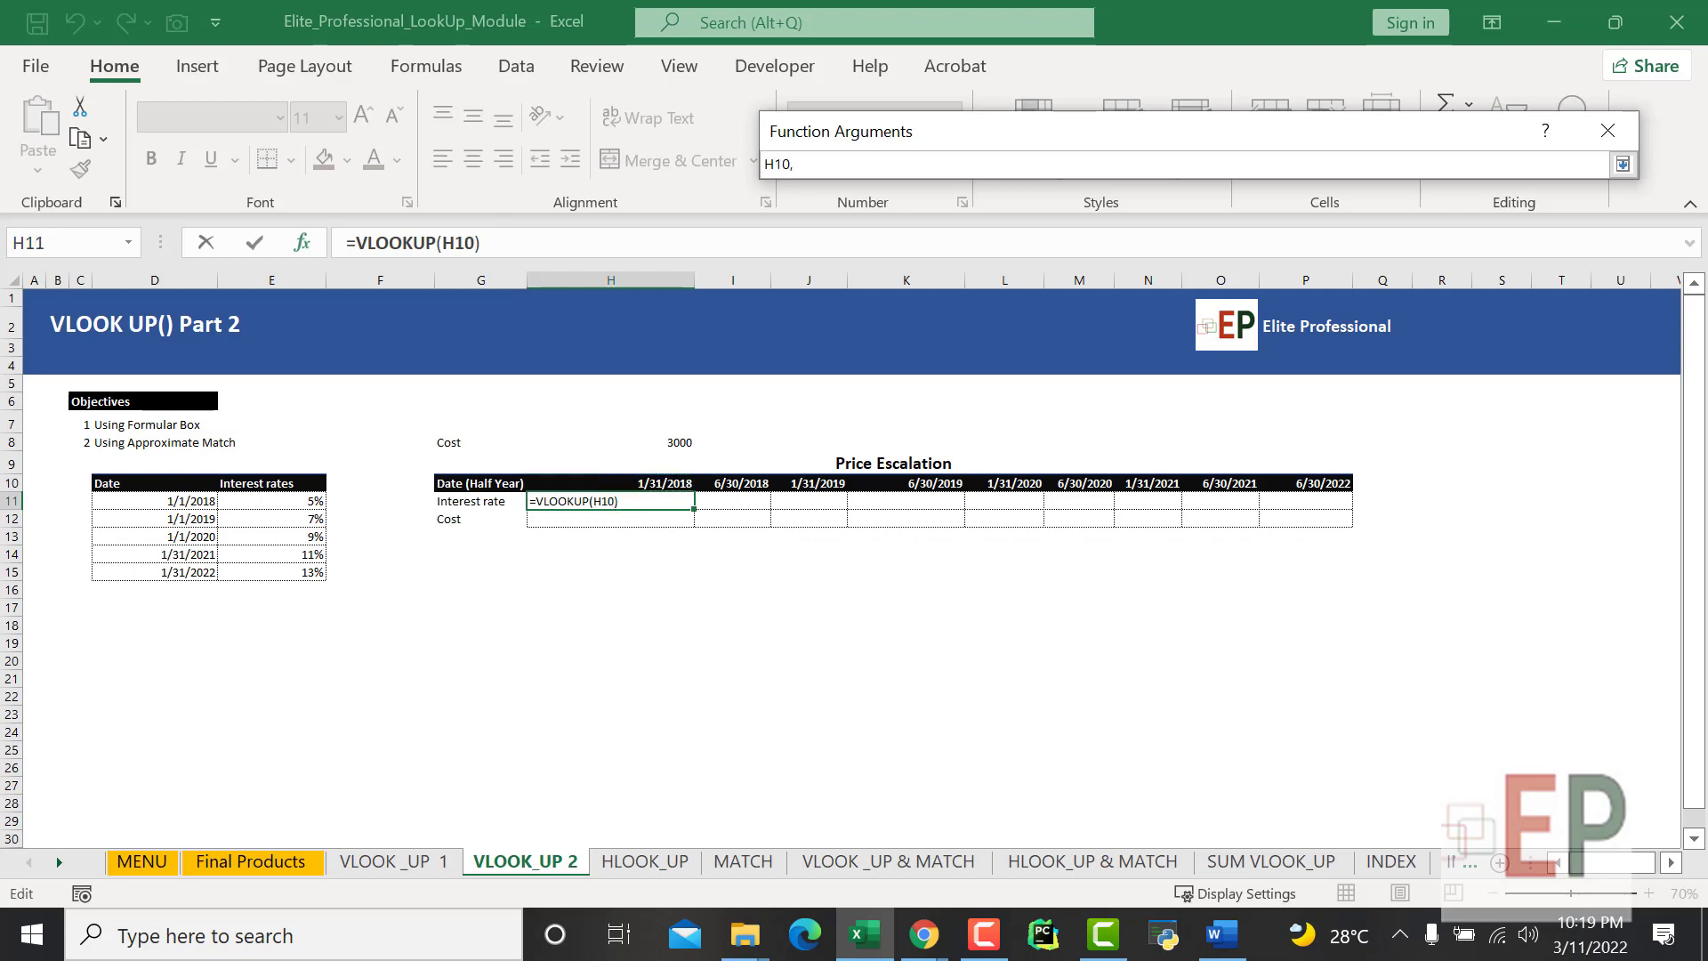
pyautogui.click(1623, 165)
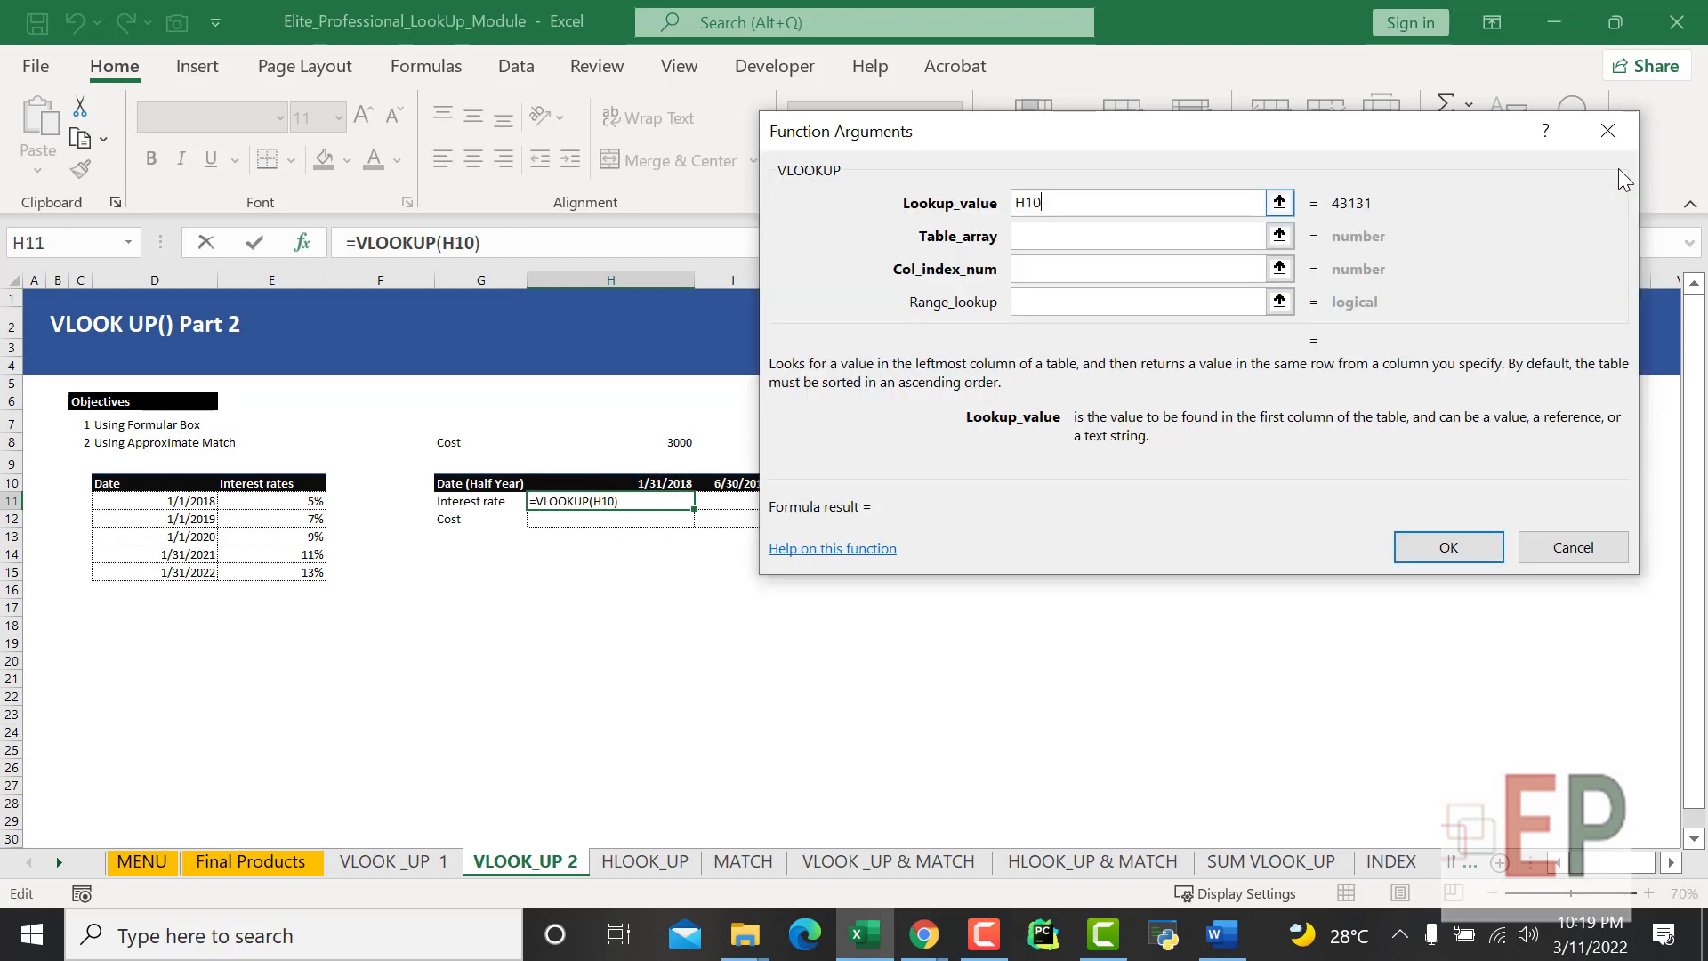
# Set the VLOOKUP table array to the date and interest rate data as the absolute range $D$11:$E$15.
pyautogui.click(1056, 240)
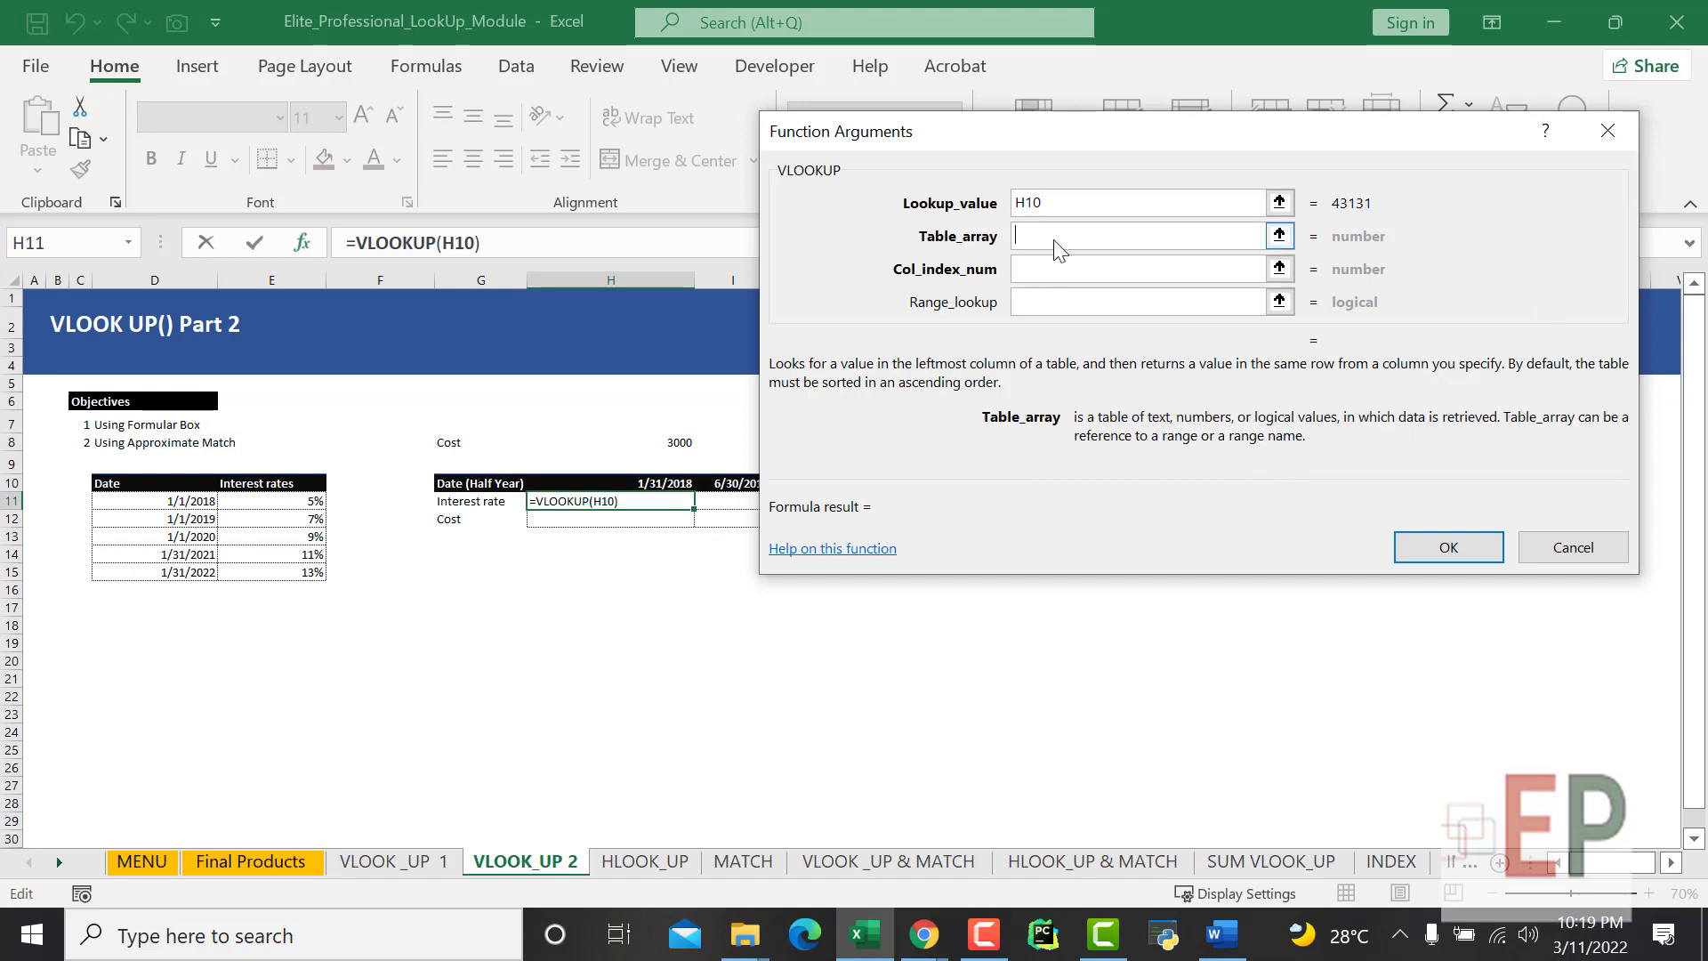
pyautogui.click(1279, 237)
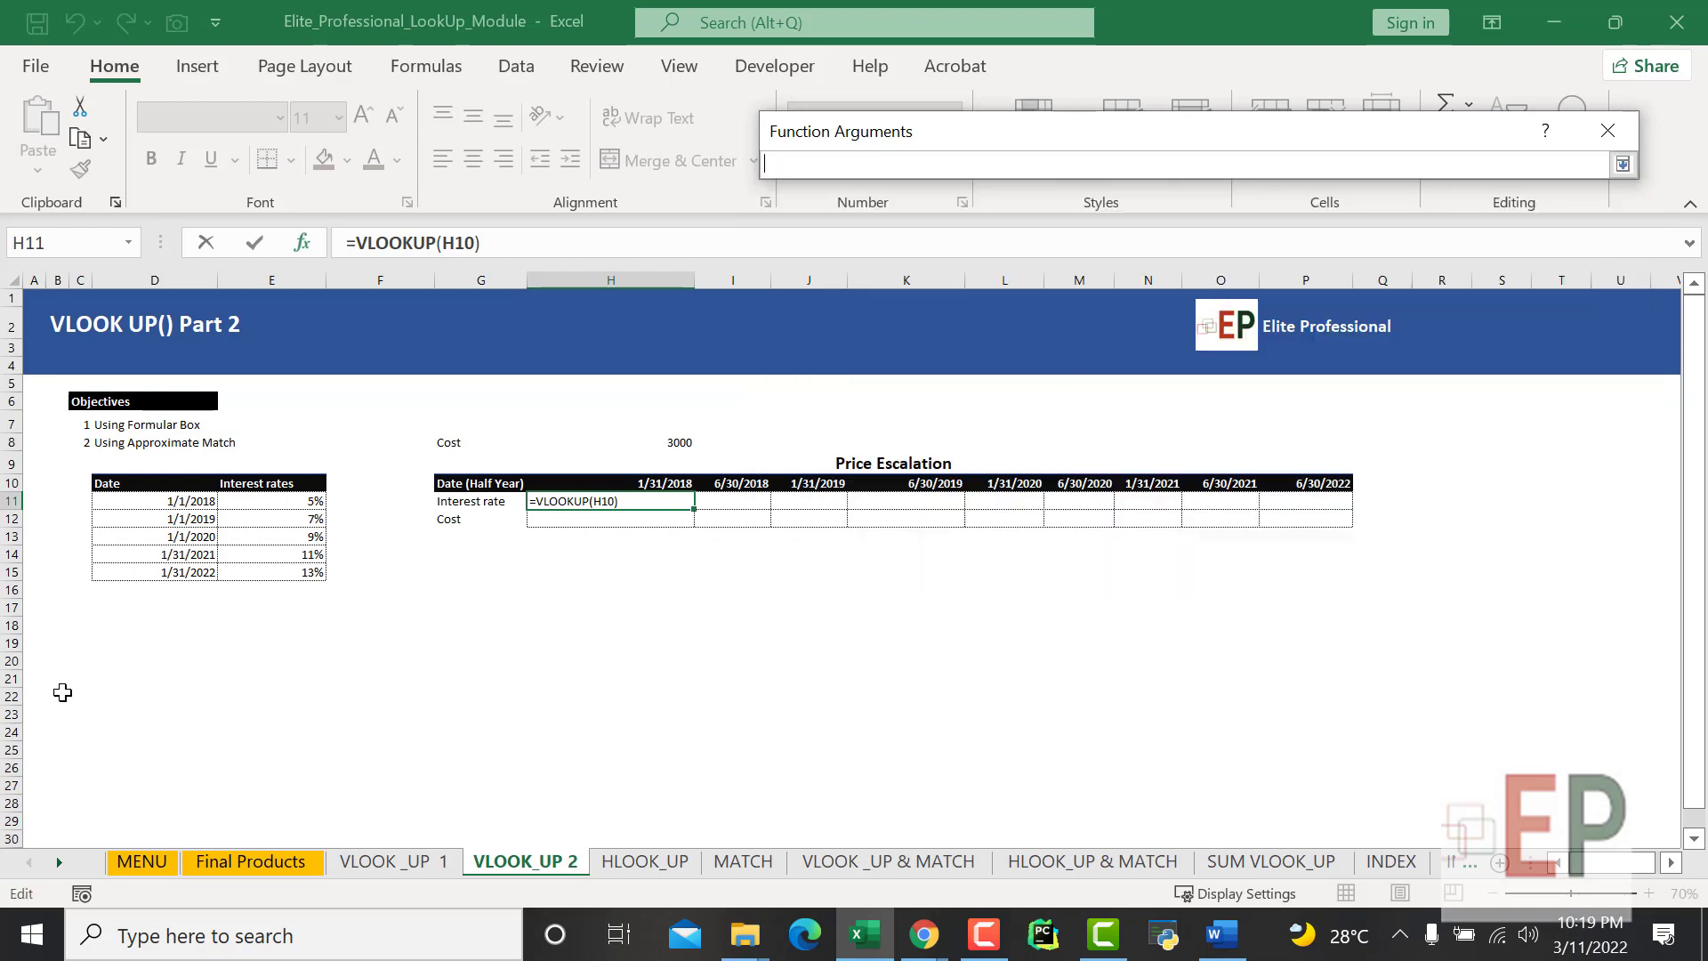
pyautogui.moveTo(135, 501); pyautogui.dragTo(292, 571)
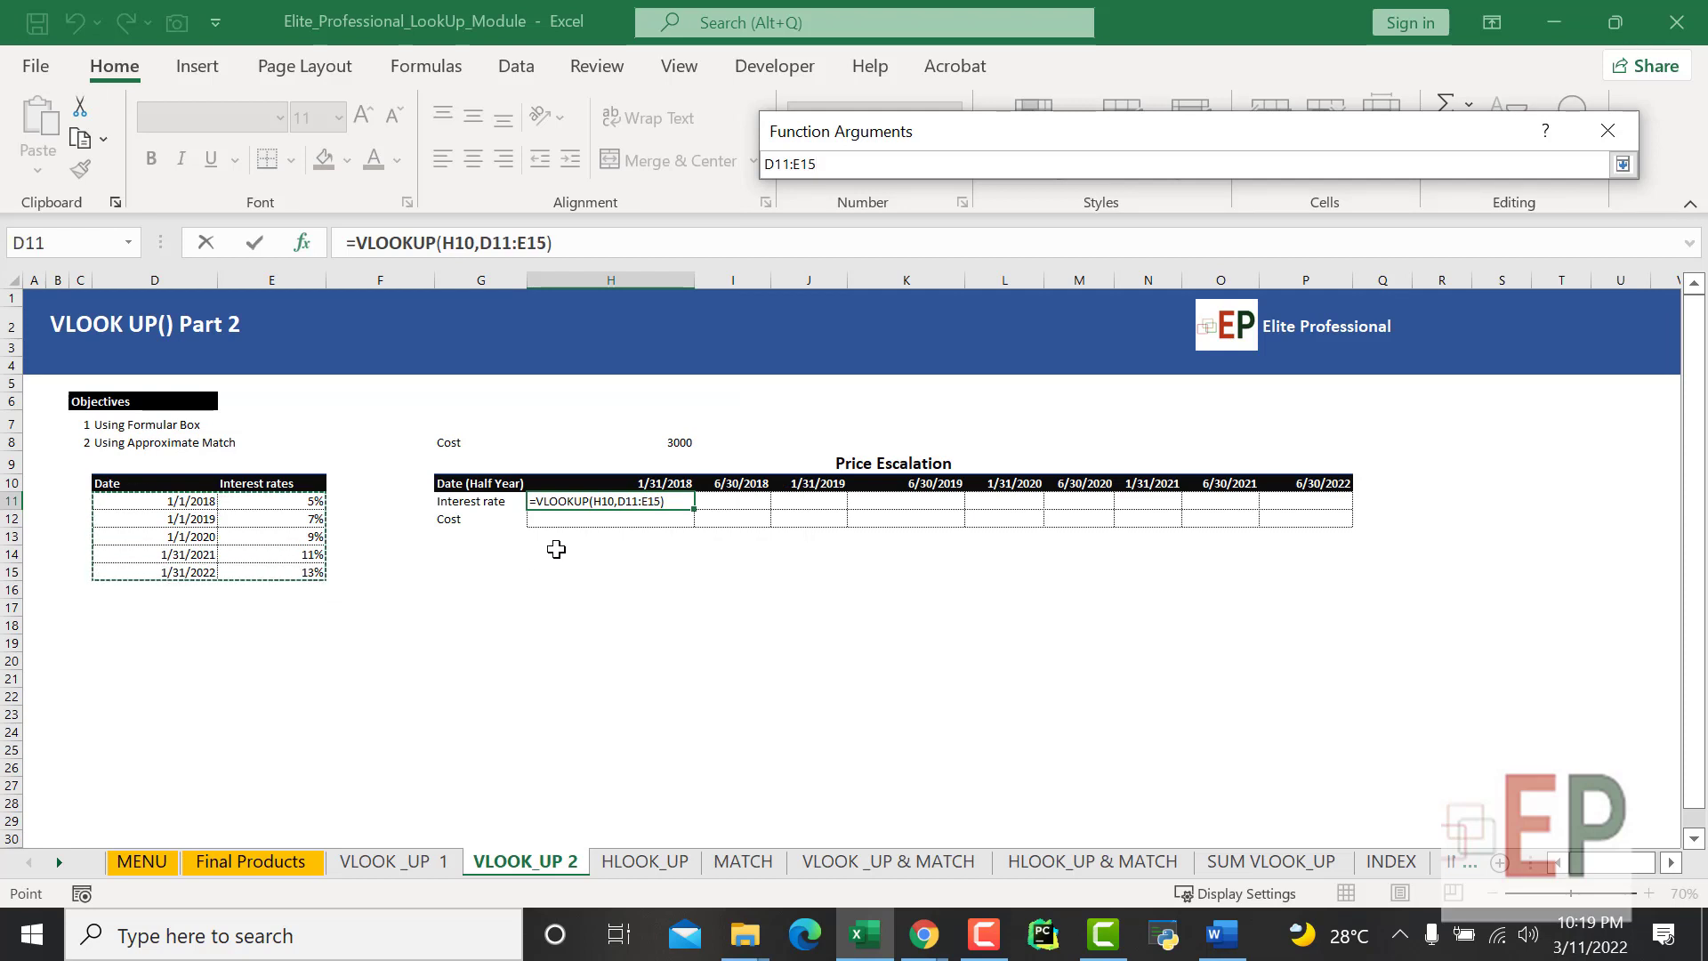
pyautogui.press('F4')
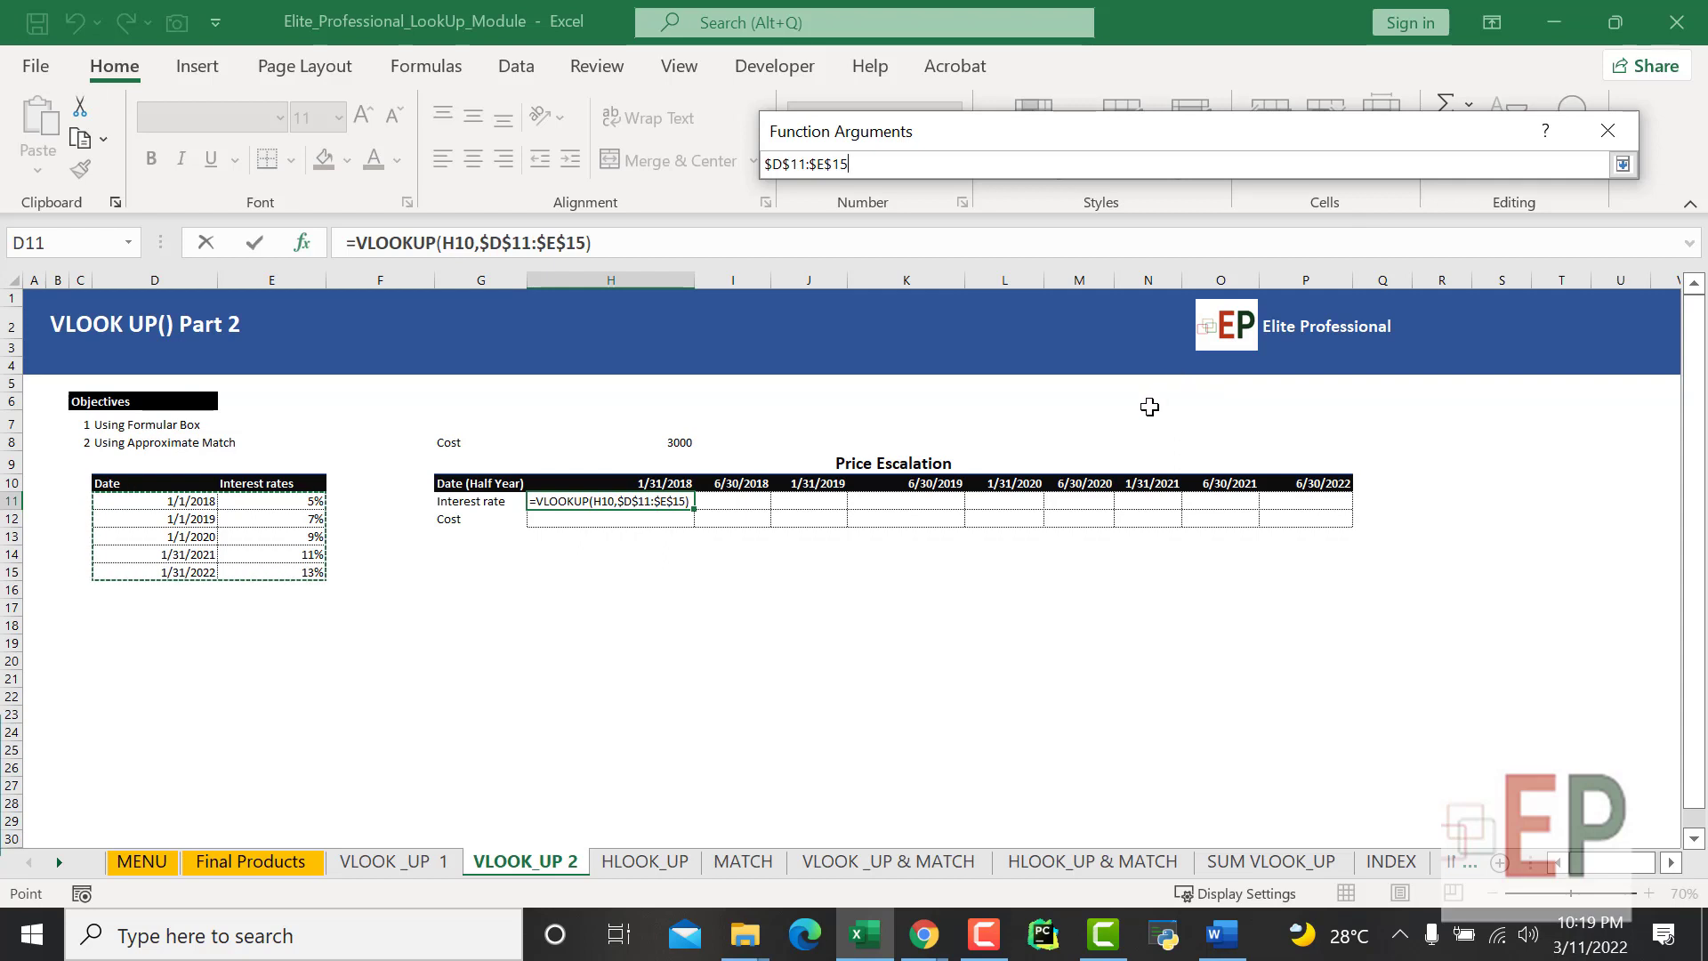
pyautogui.click(1624, 164)
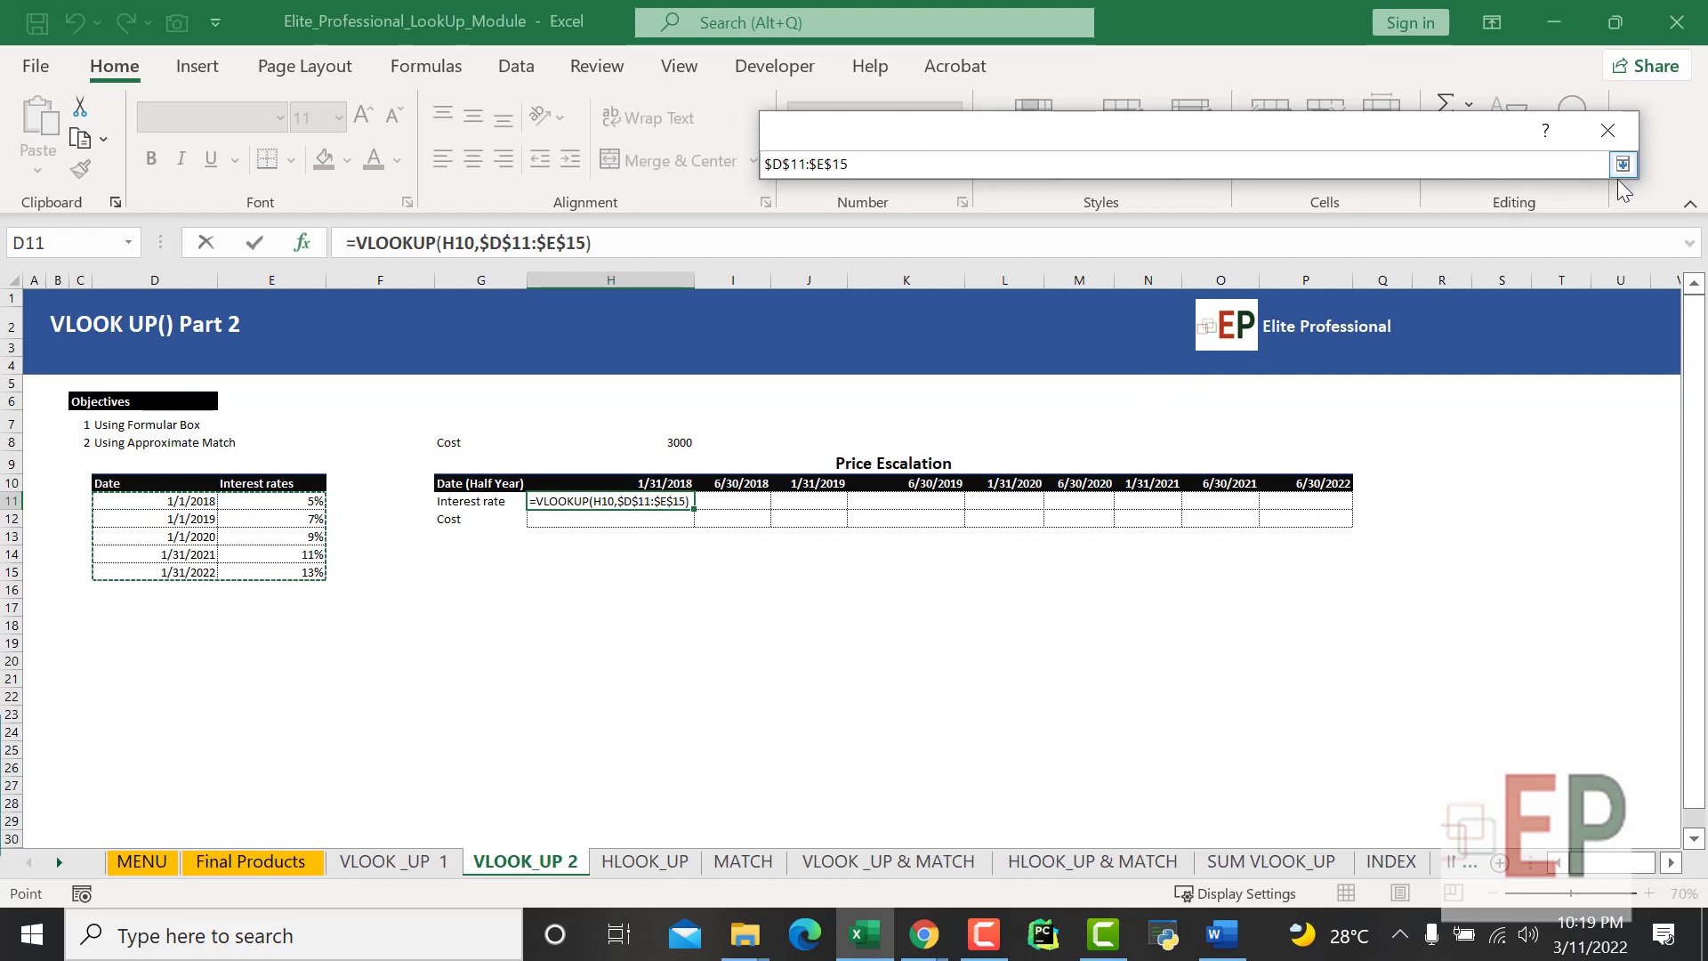
# Complete the VLOOKUP arguments with E11 as the column index and 1 as the range lookup, and confirm the formula.
pyautogui.click(1048, 279)
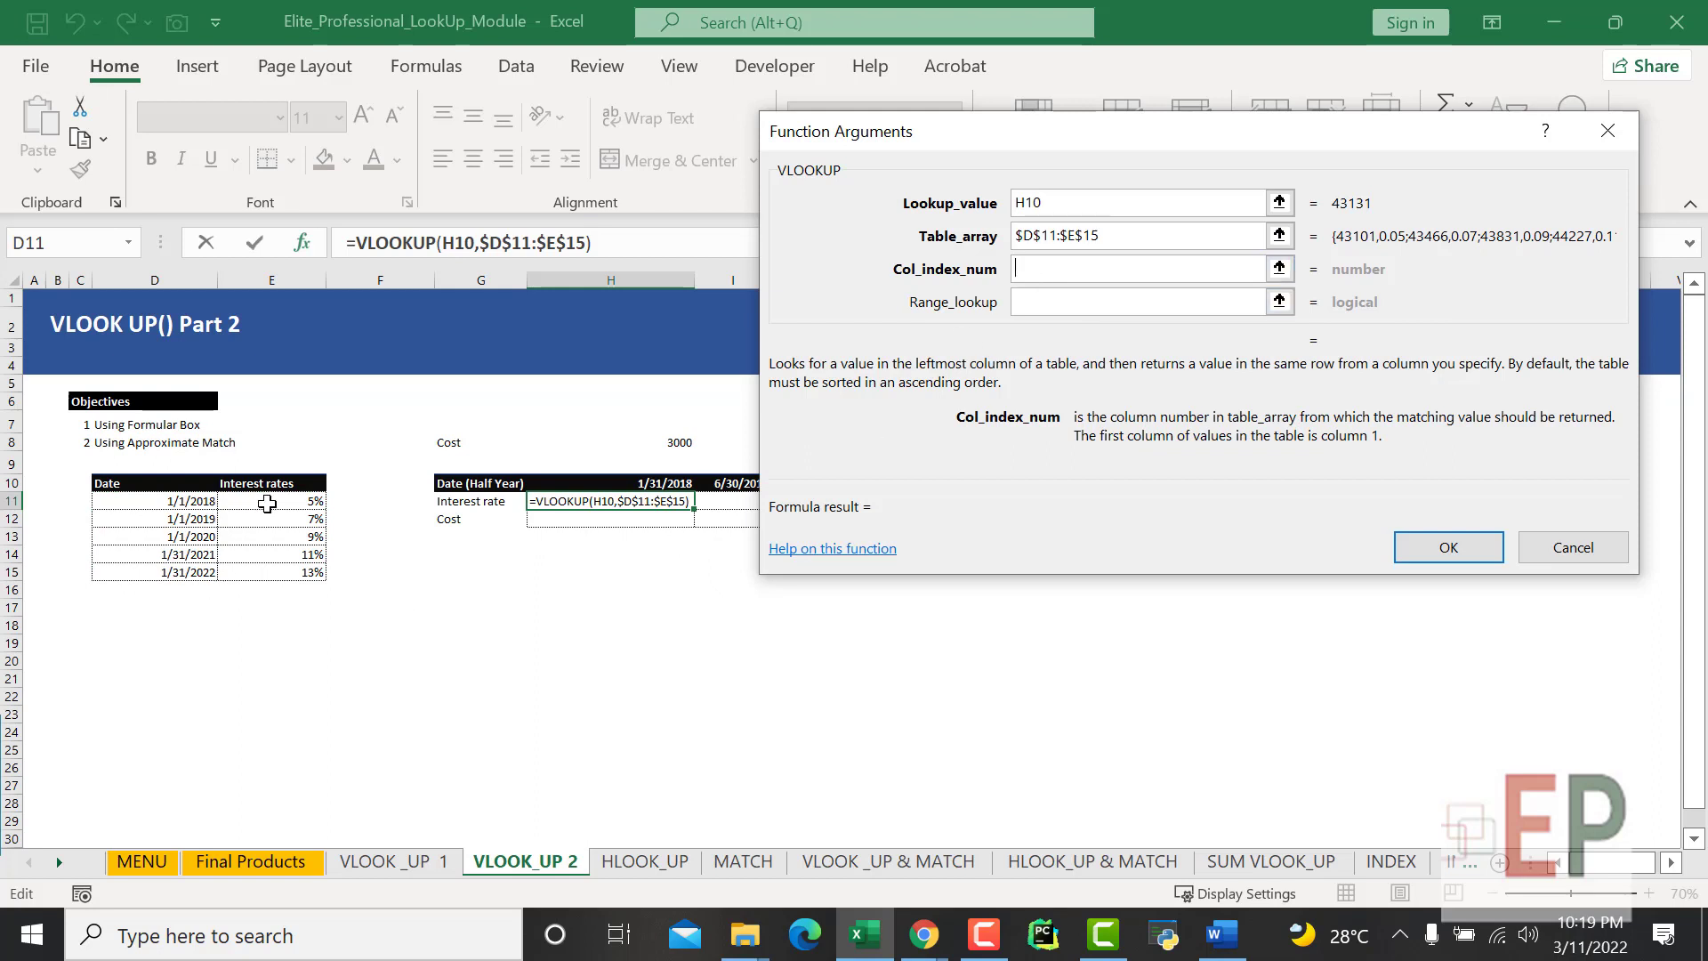
pyautogui.moveTo(267, 503); pyautogui.dragTo(262, 578)
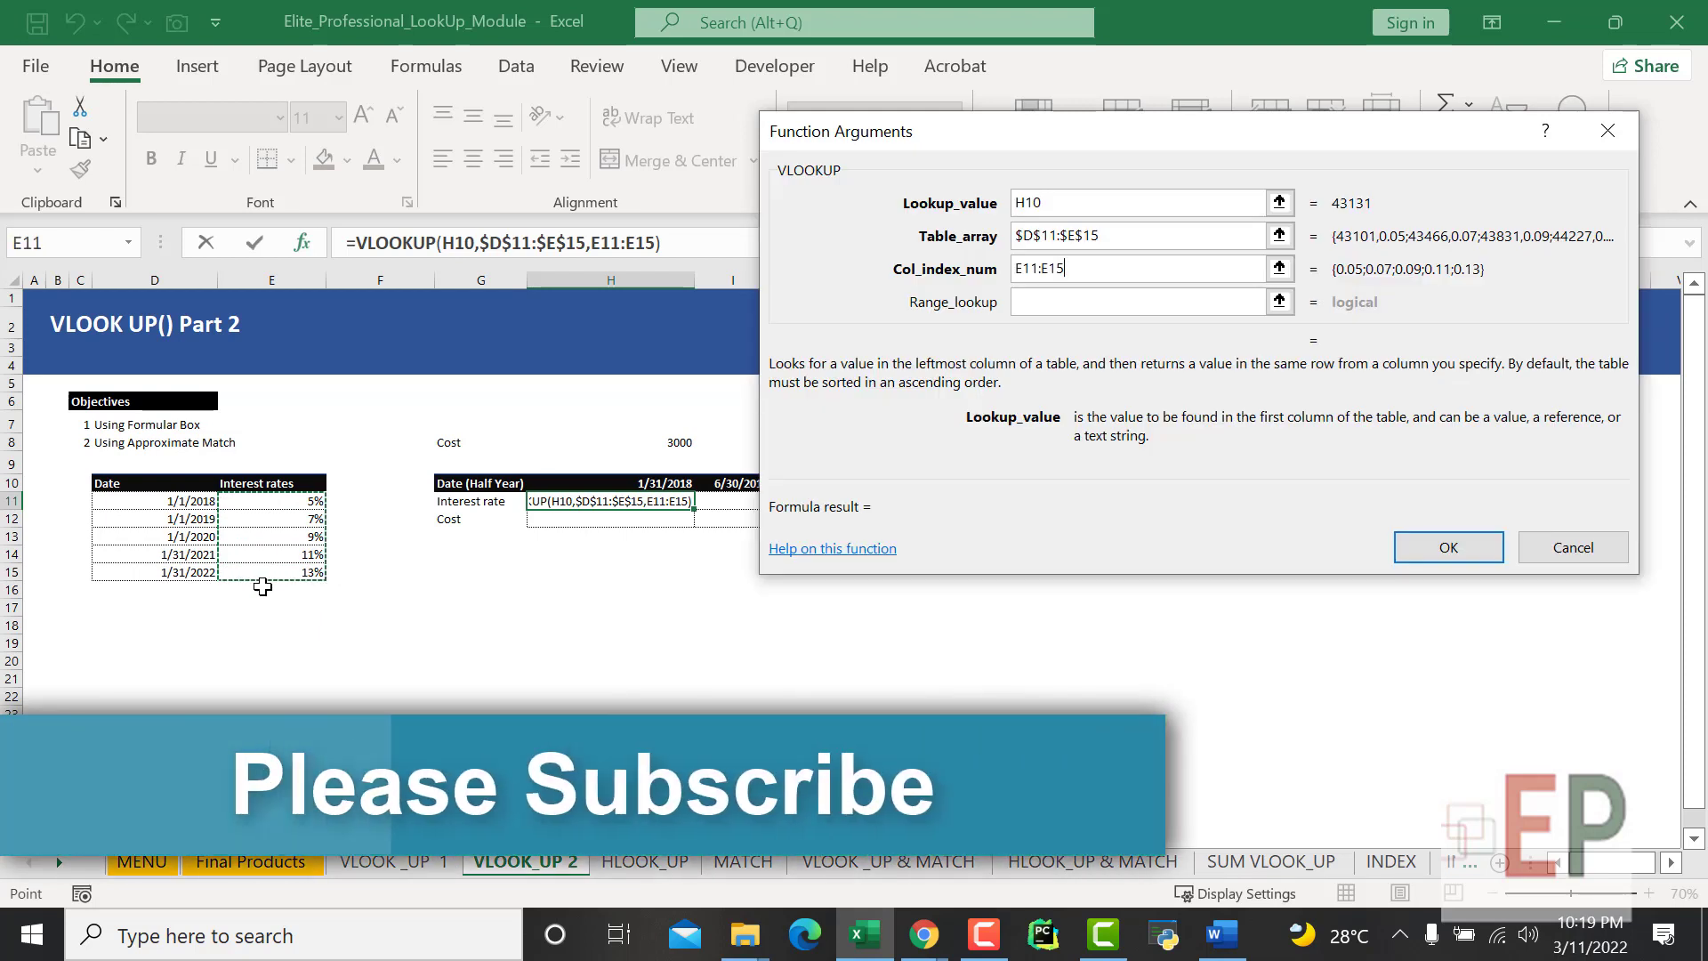
pyautogui.click(284, 501)
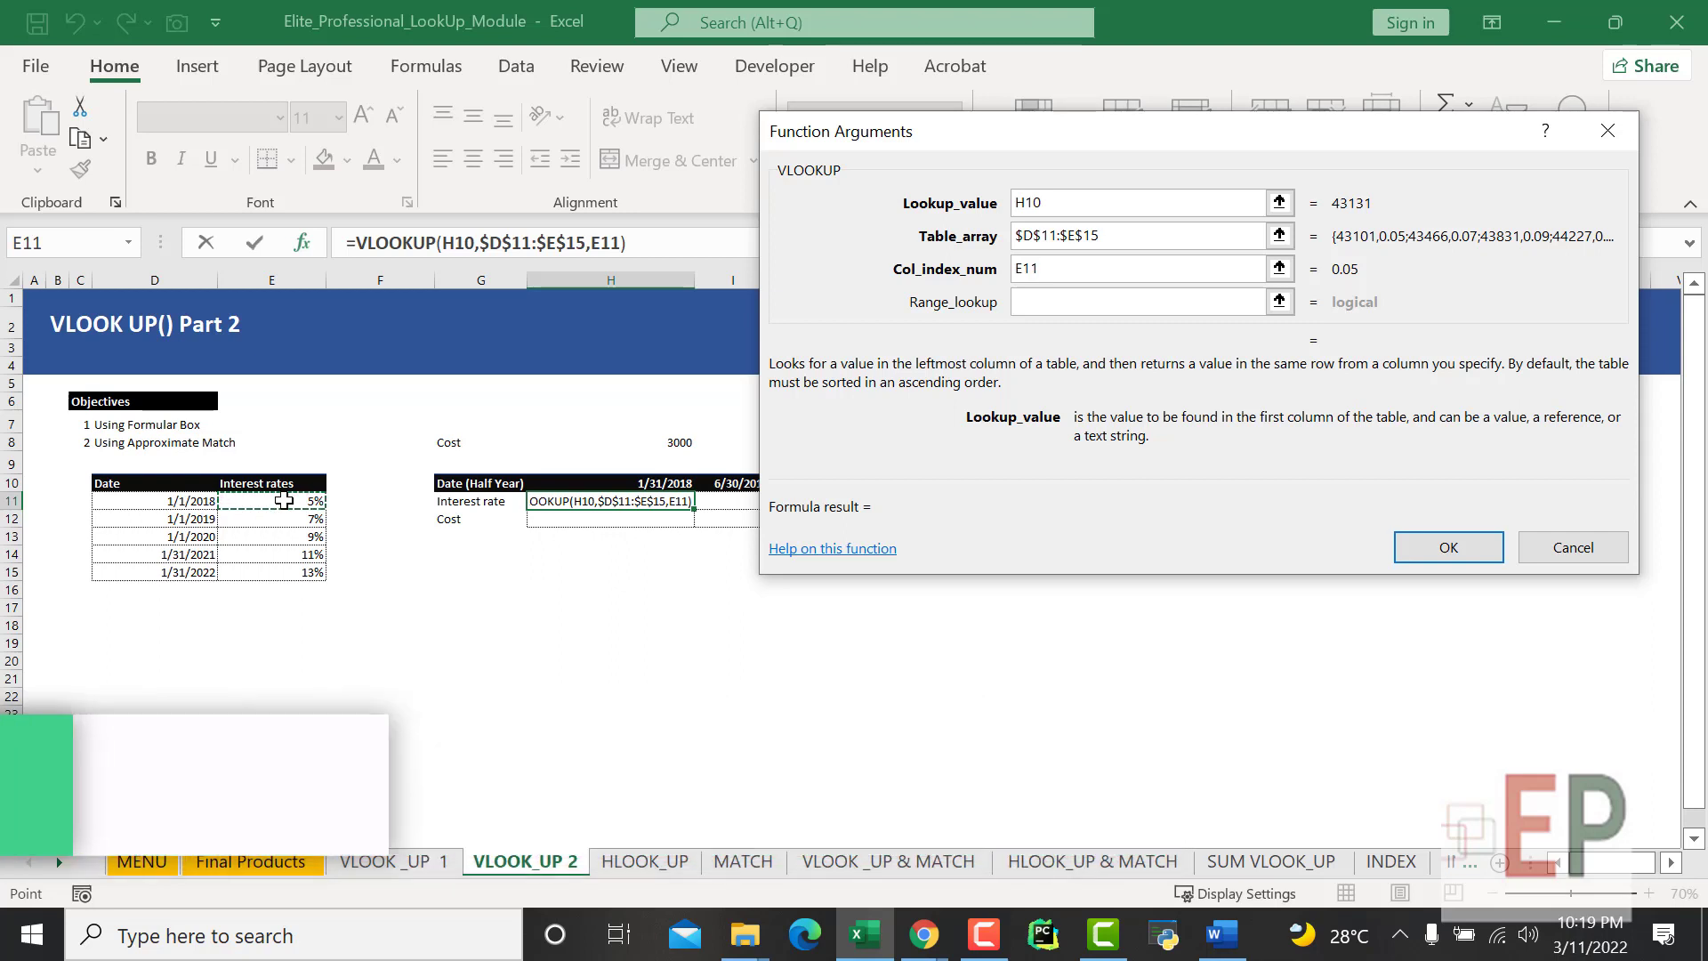
pyautogui.click(1082, 301)
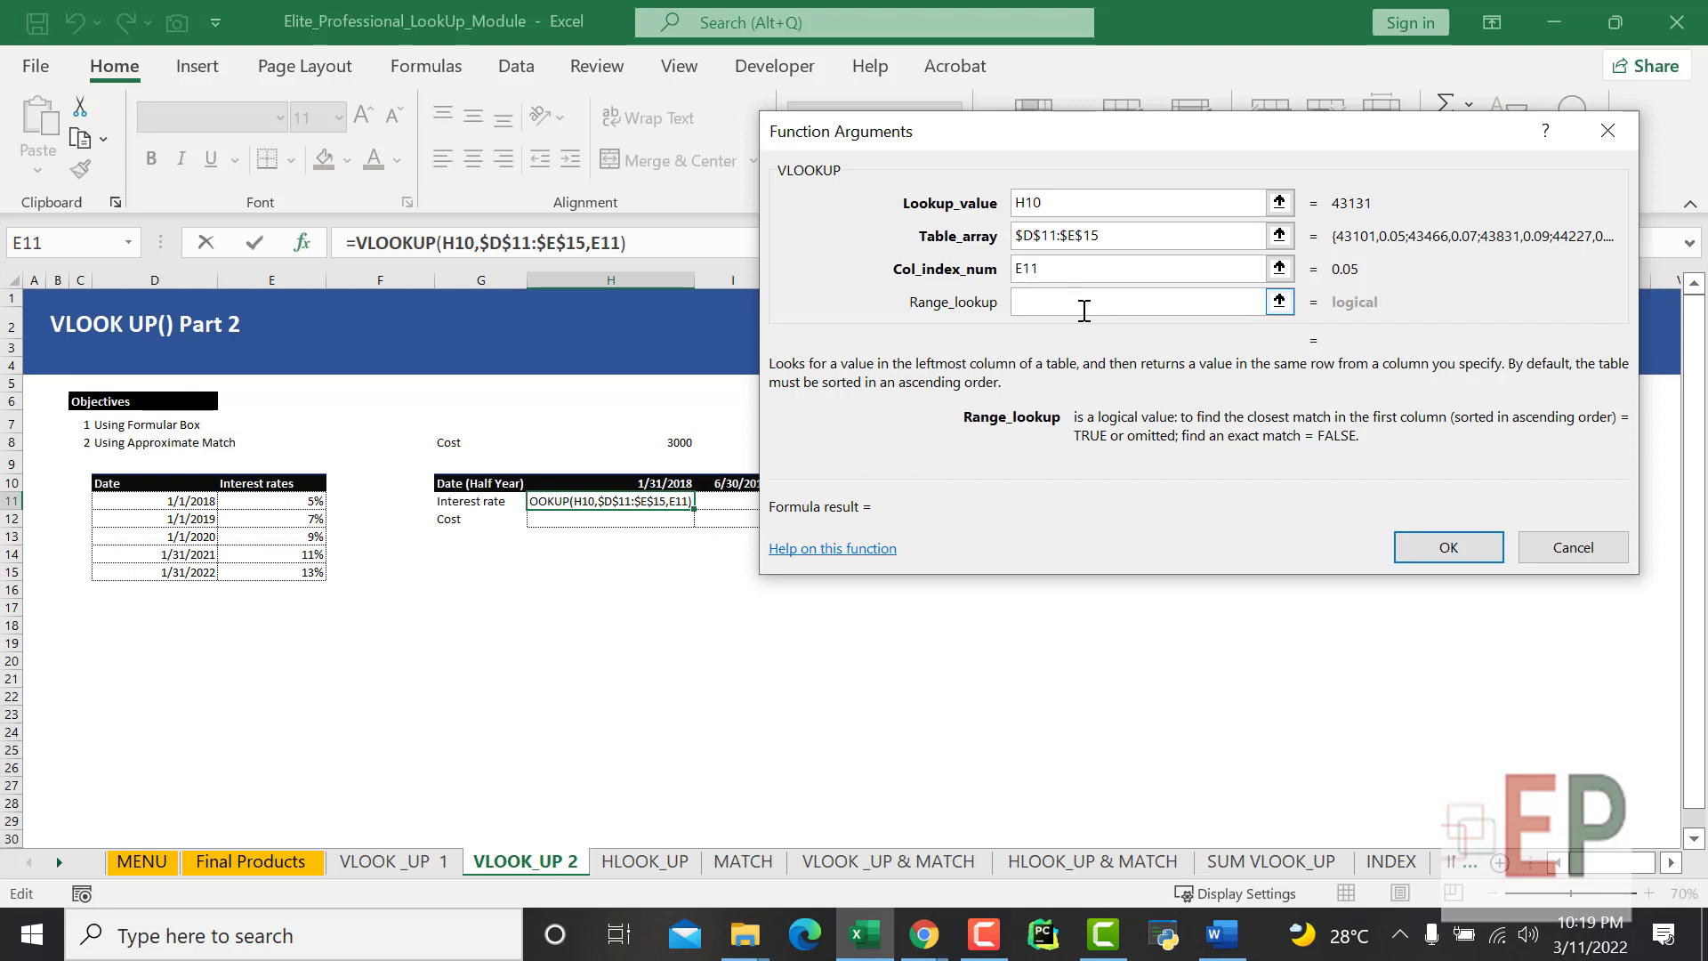
pyautogui.write('1')
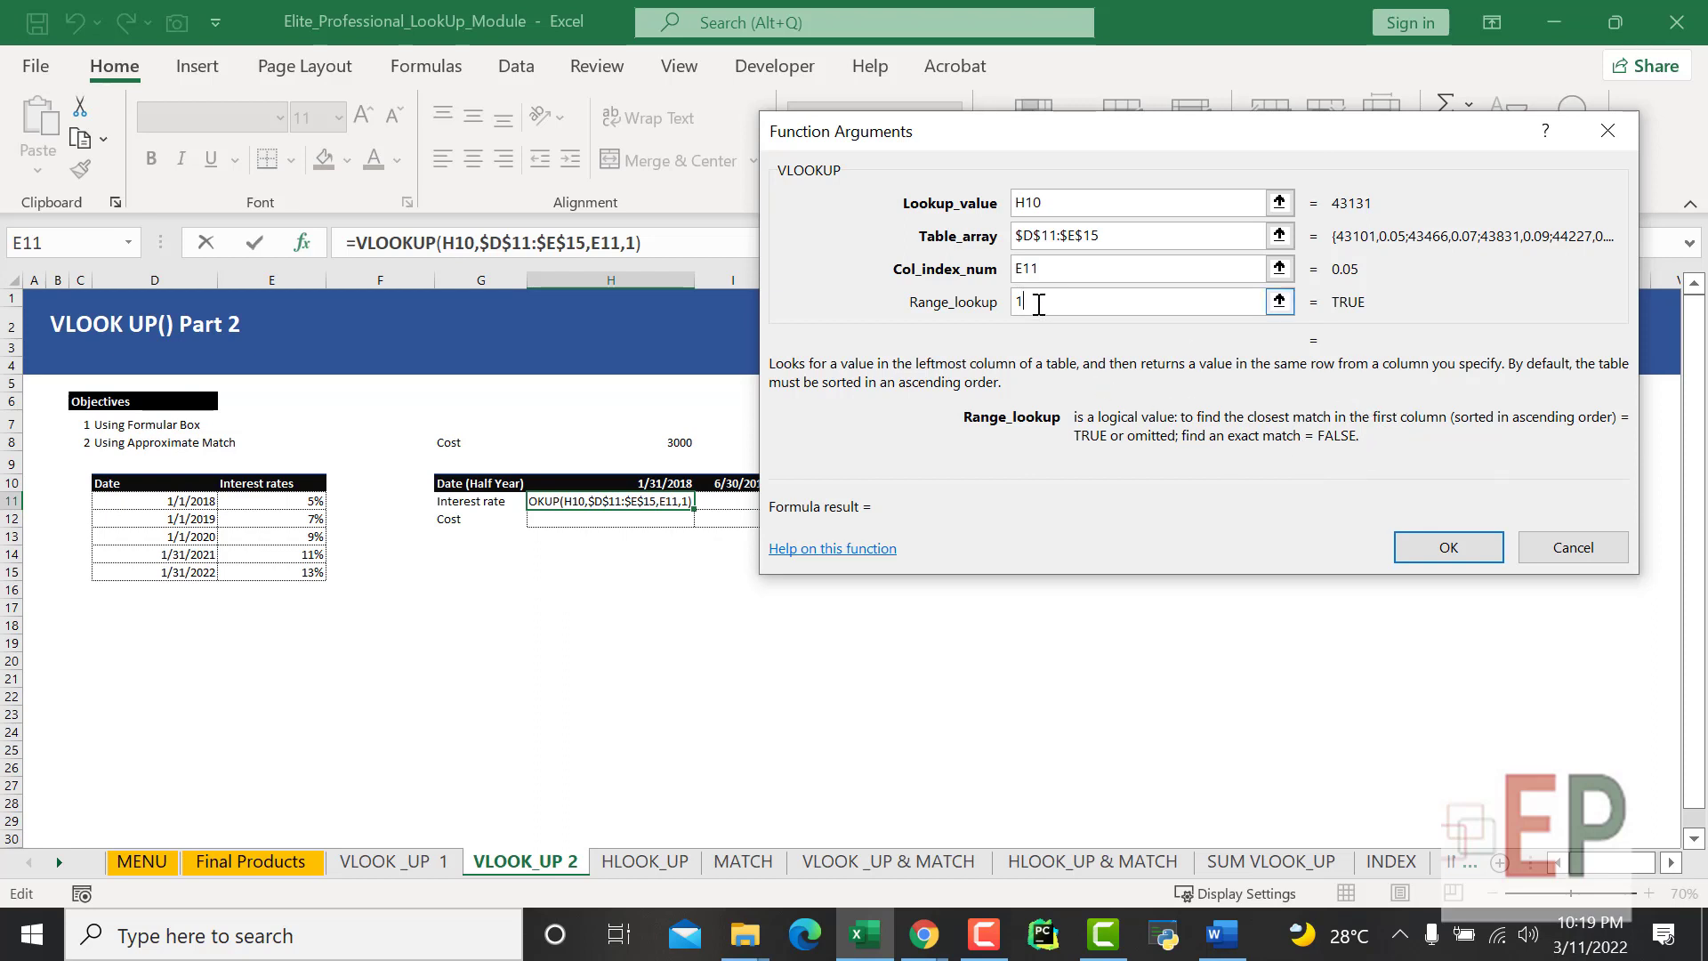
pyautogui.click(1456, 559)
# Examine the arguments of the VLOOKUP formula in H11 and leave the cell unchanged.
pyautogui.click(708, 593)
pyautogui.click(638, 500)
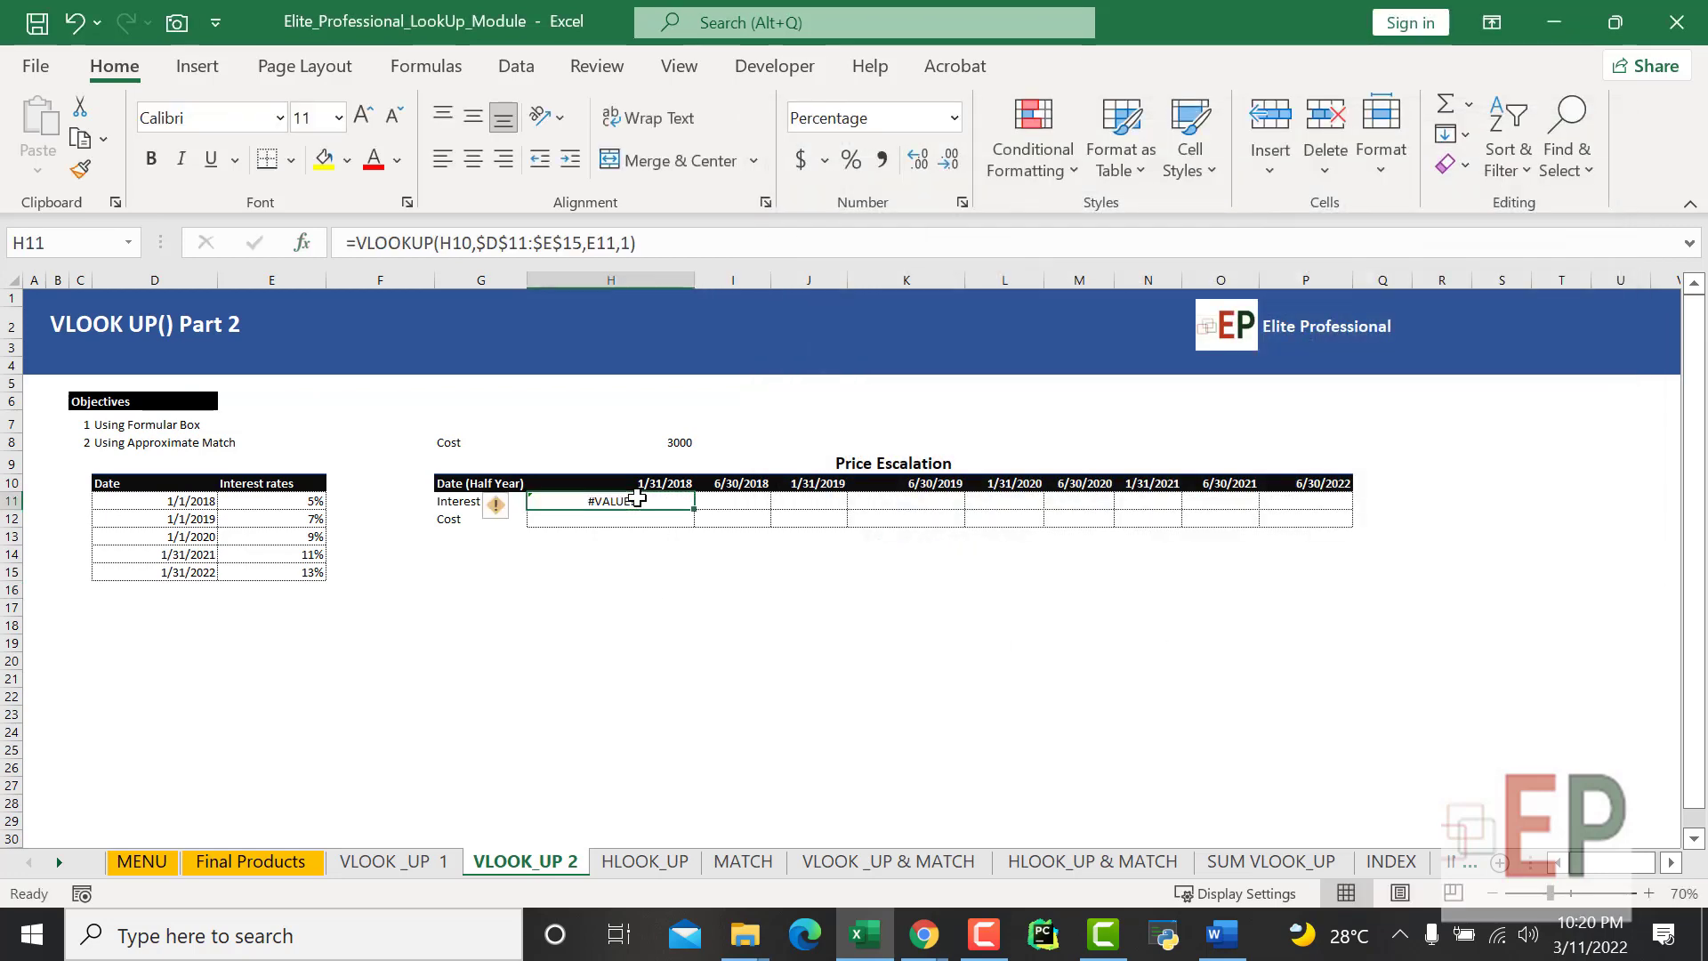
pyautogui.click(627, 243)
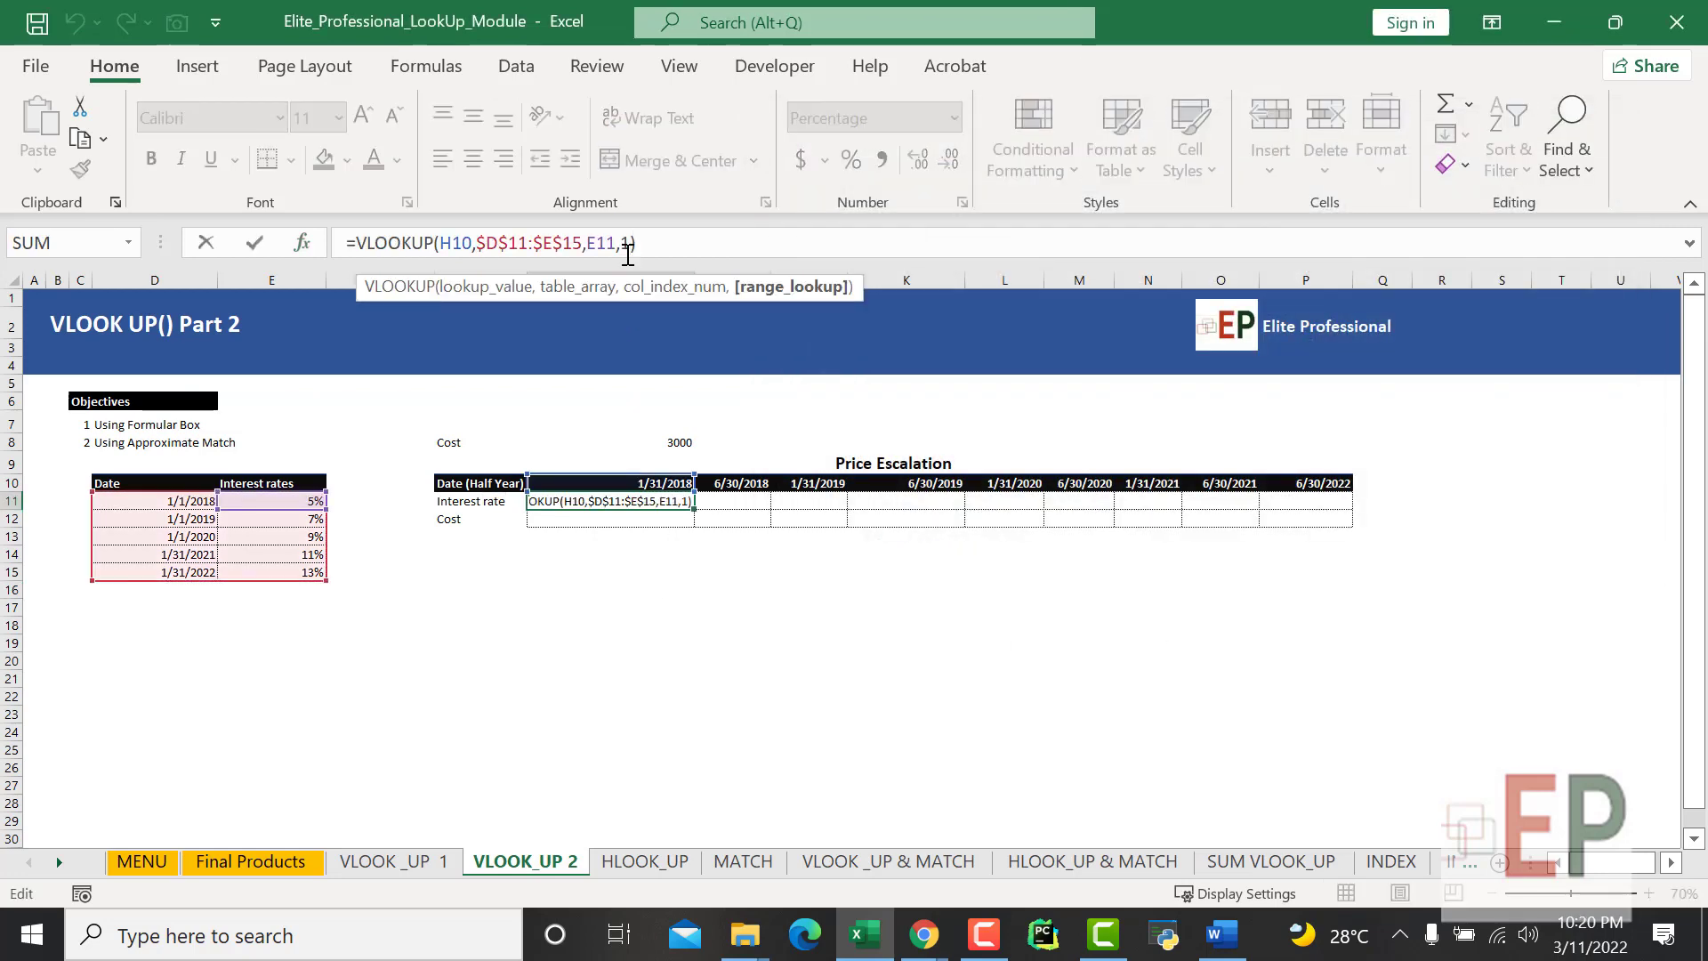
pyautogui.click(614, 587)
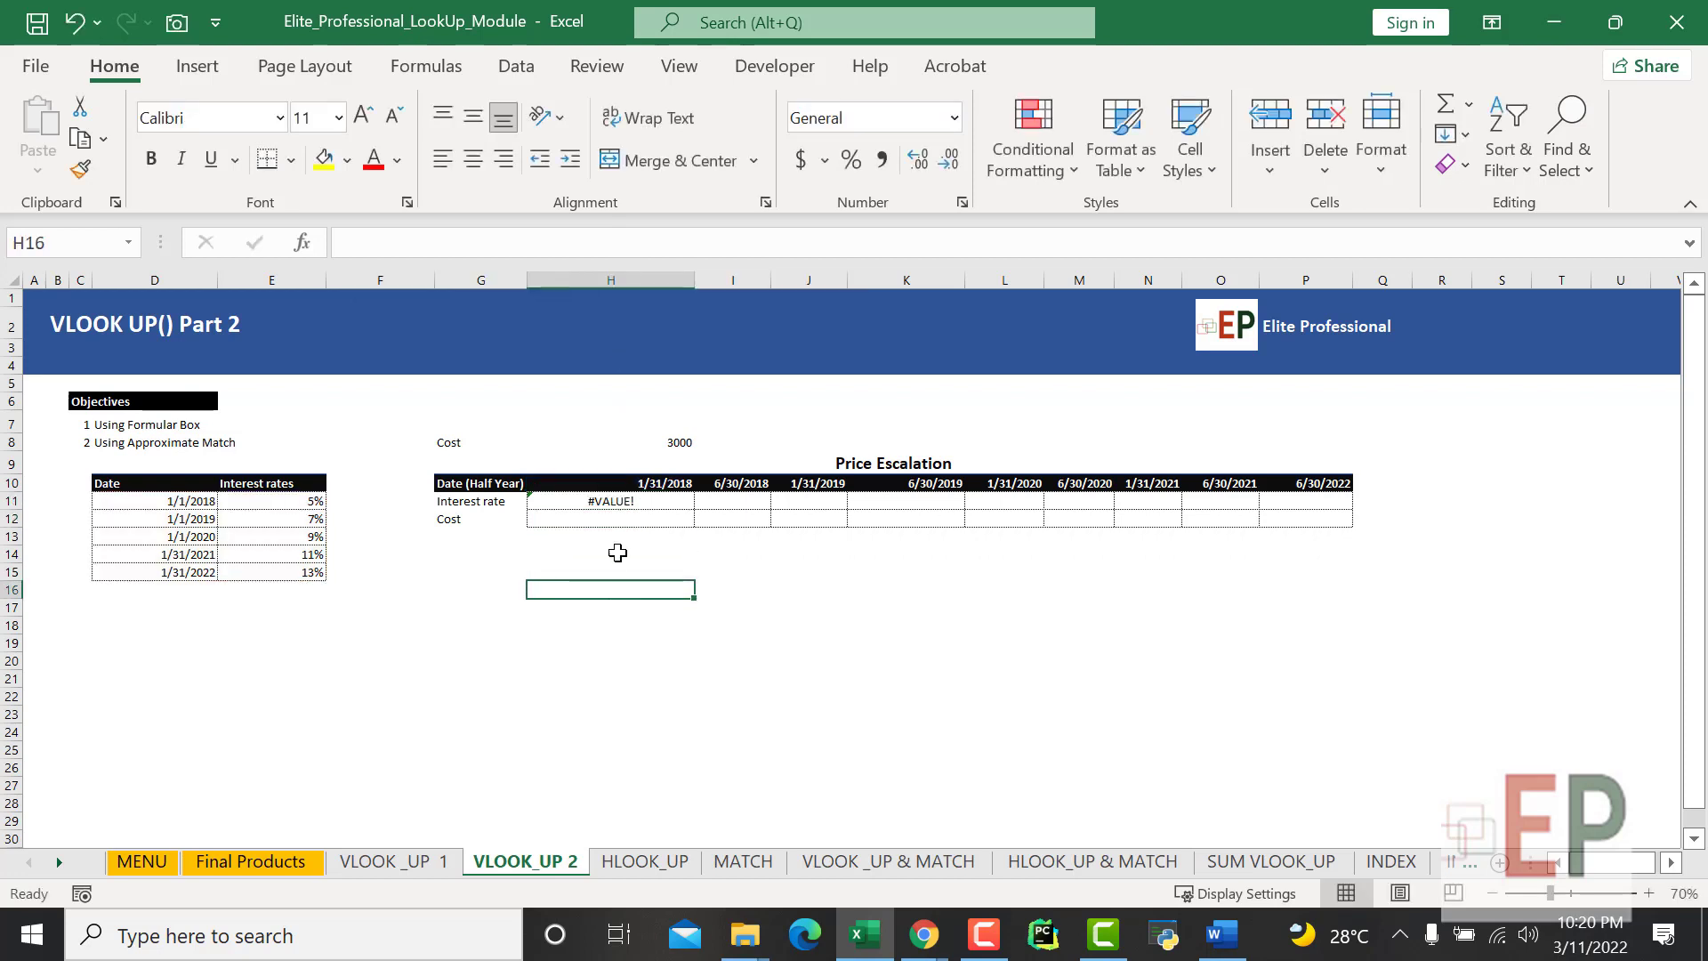
# Replace the H11 formula with a new VLOOKUP, using H10 as the lookup value and D$11:D$15 as the table array.
pyautogui.click(630, 500)
pyautogui.write('=vlo')
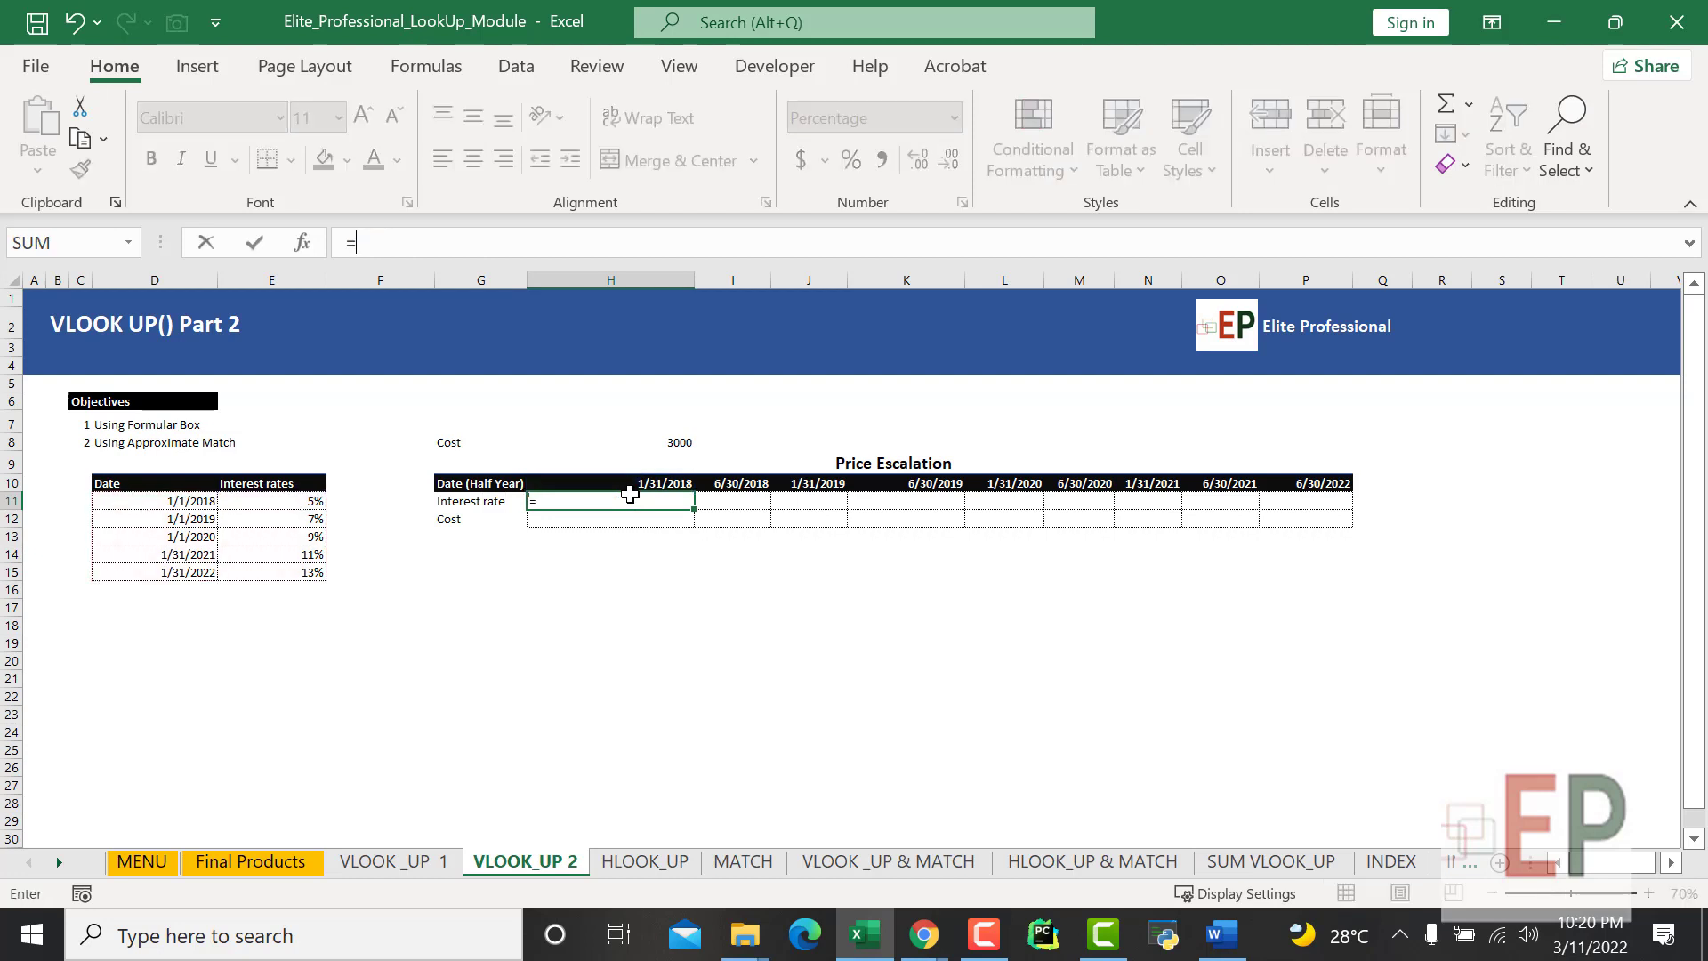
pyautogui.press('Tab')
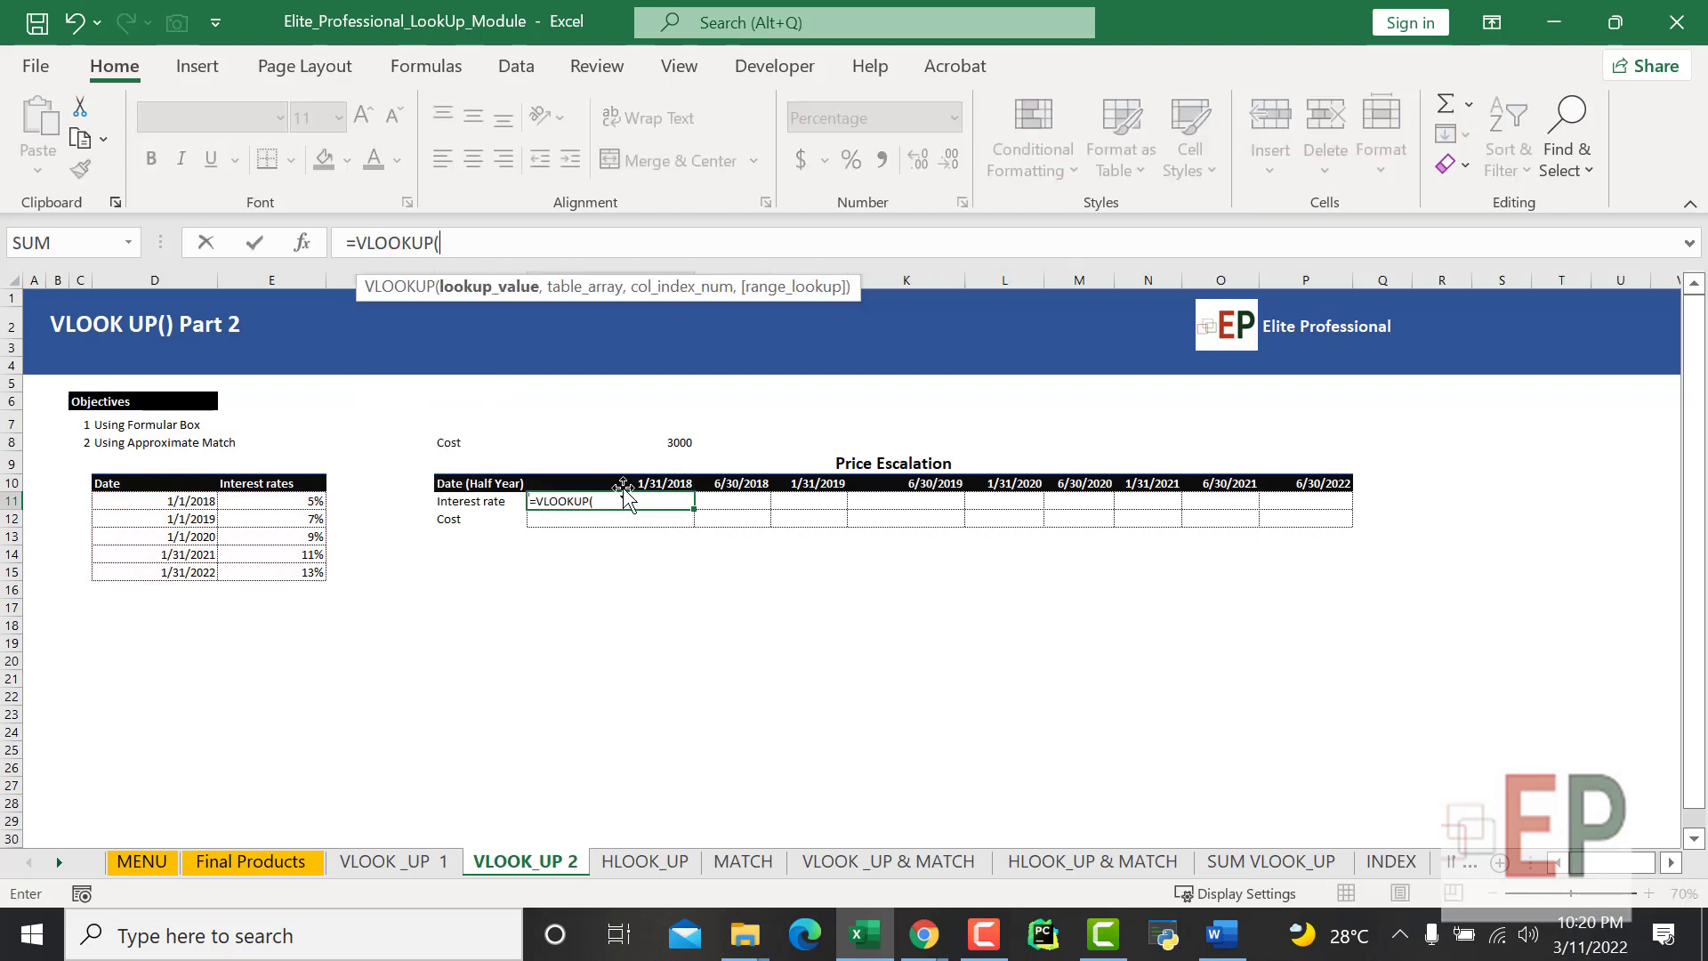
pyautogui.click(653, 482)
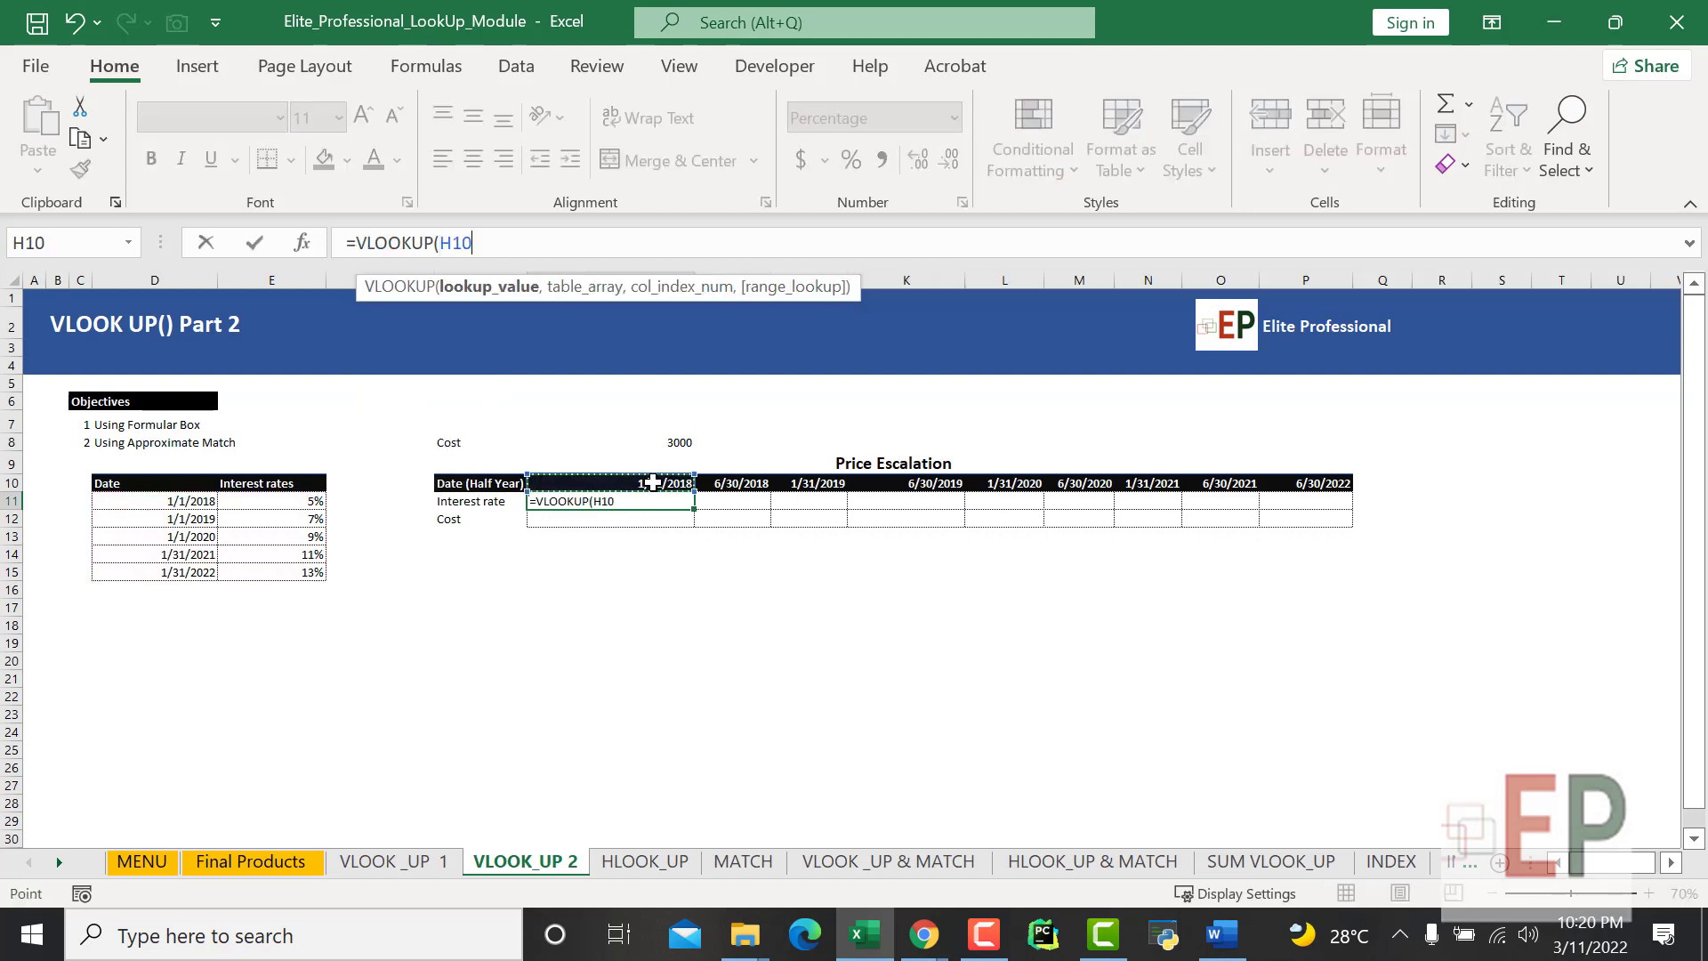
pyautogui.write(',')
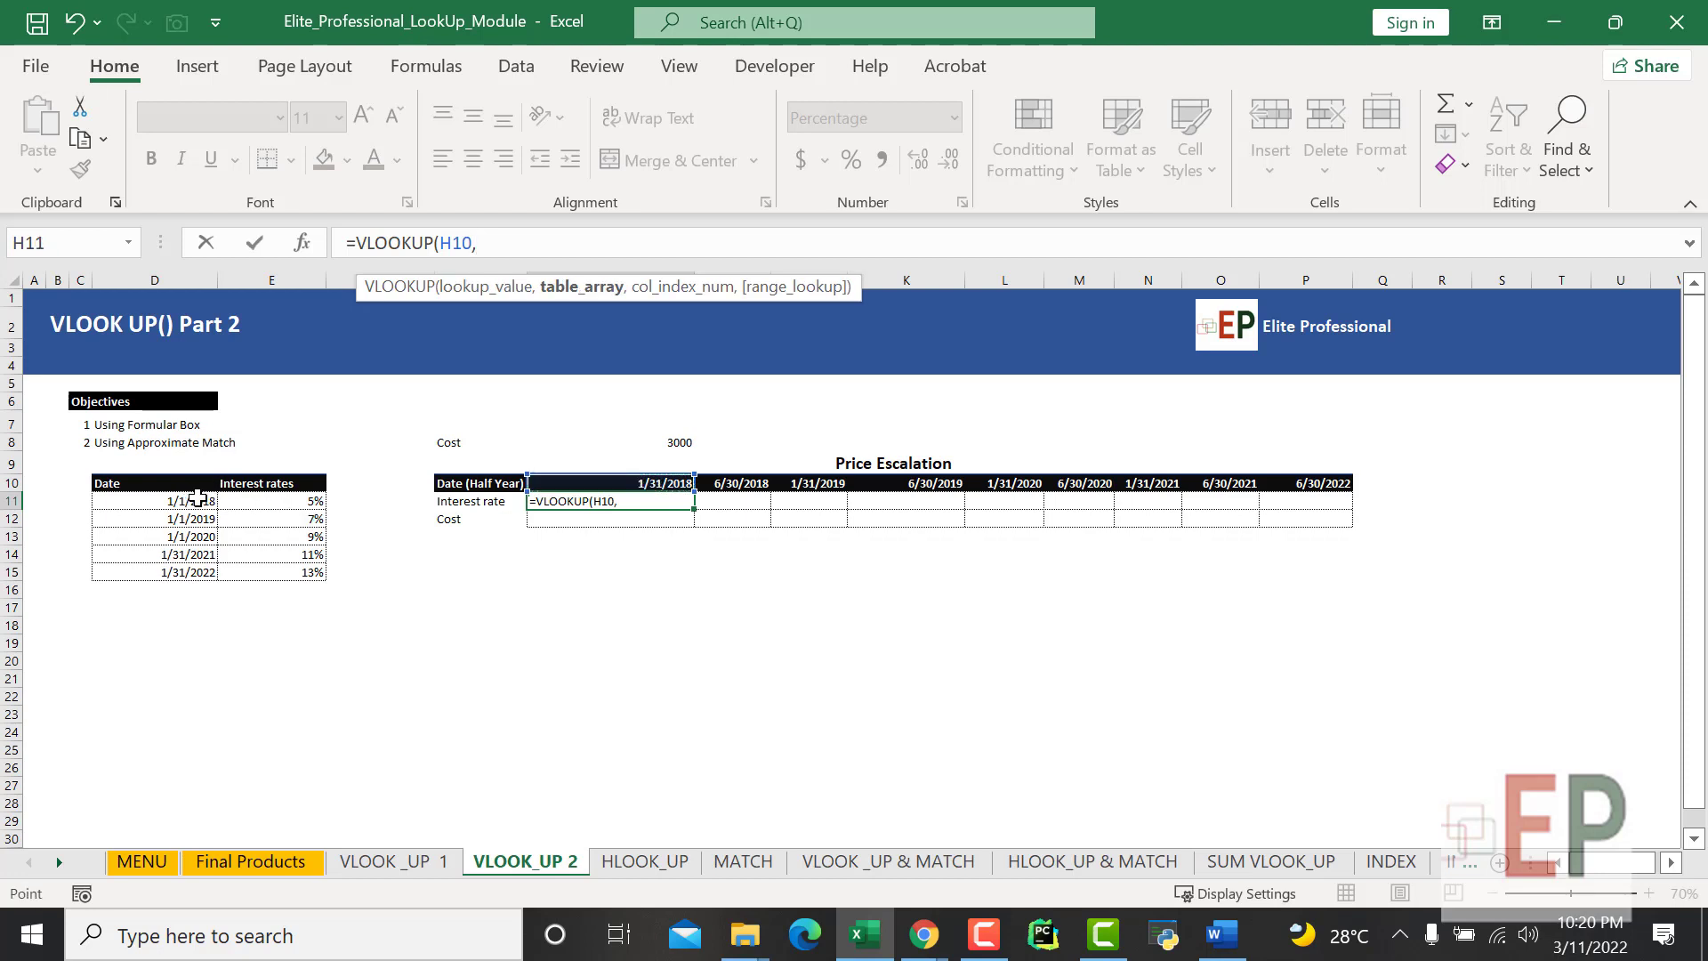
pyautogui.moveTo(194, 499); pyautogui.dragTo(194, 573)
pyautogui.press('F4')
pyautogui.press('F4')
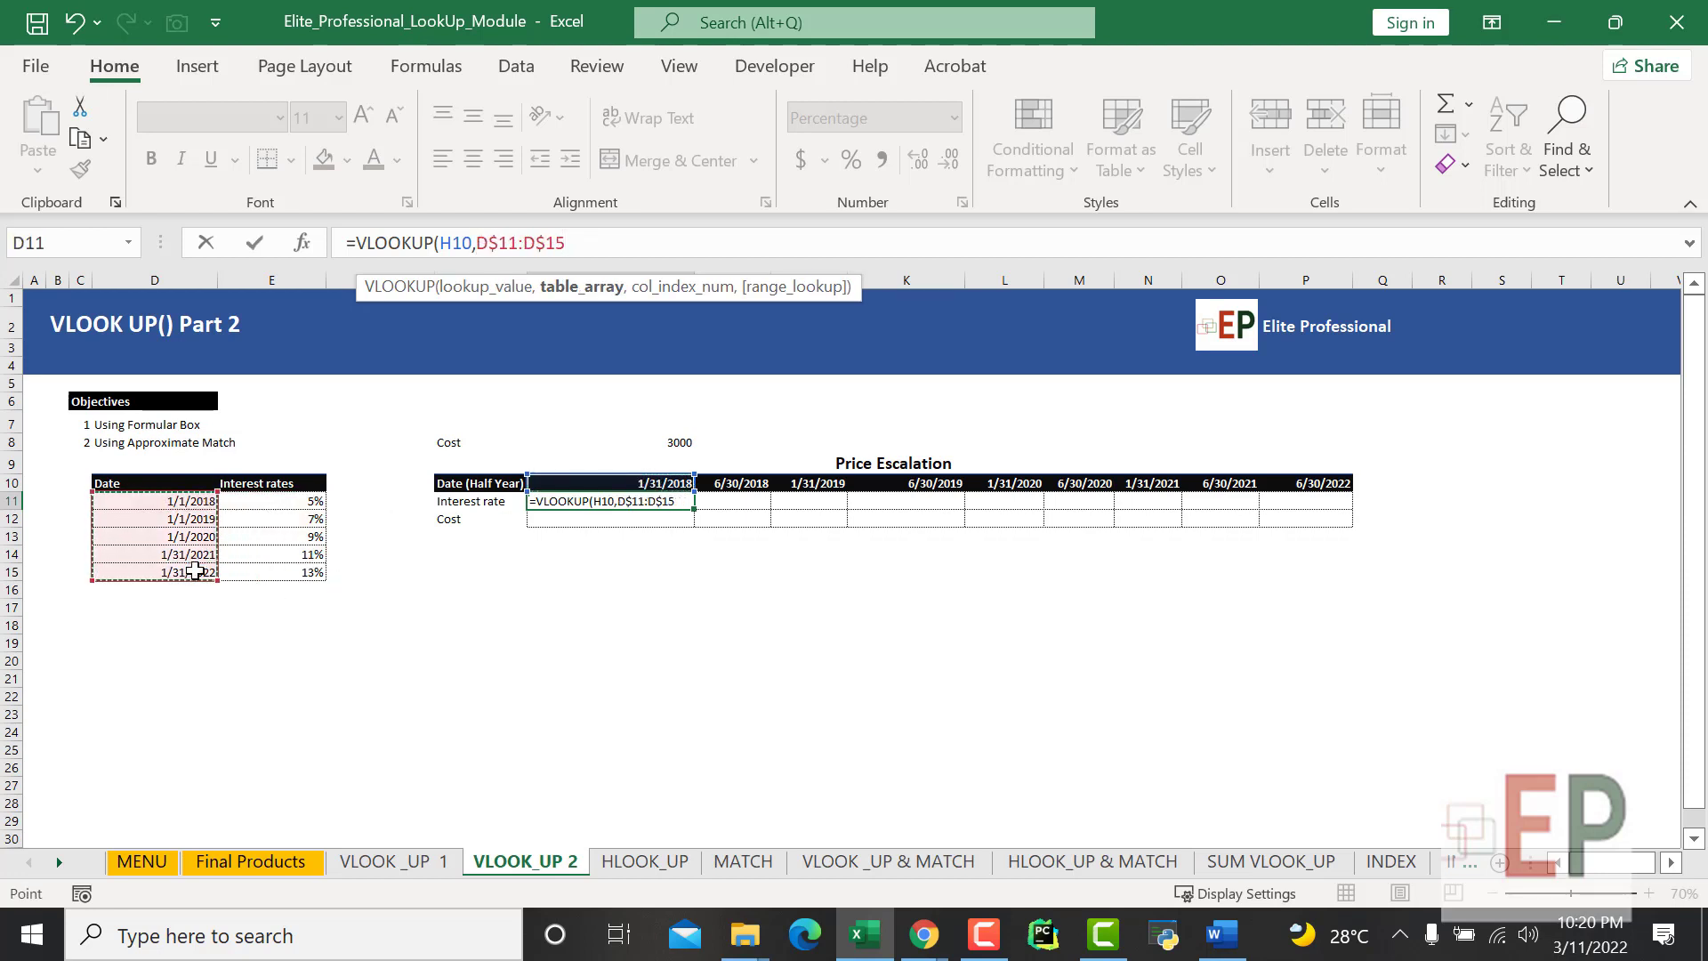
# Finish the H11 formula with D11 as the column index and TRUE for approximate match.
pyautogui.write(',')
pyautogui.click(187, 500)
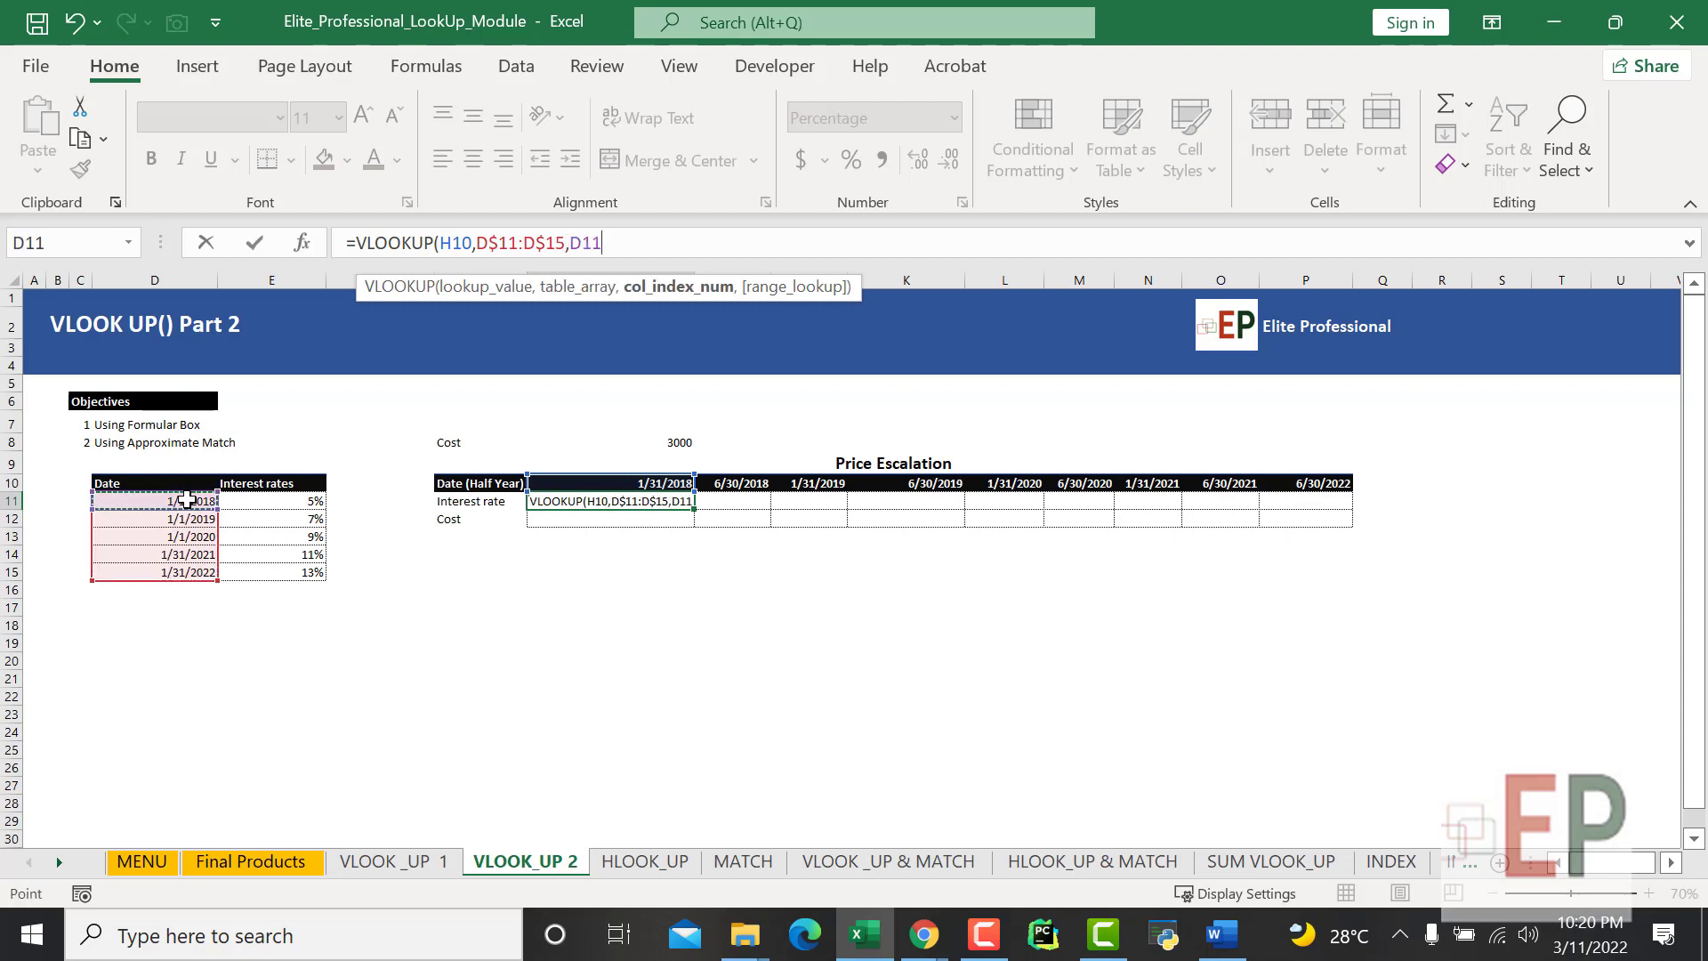
pyautogui.write(',')
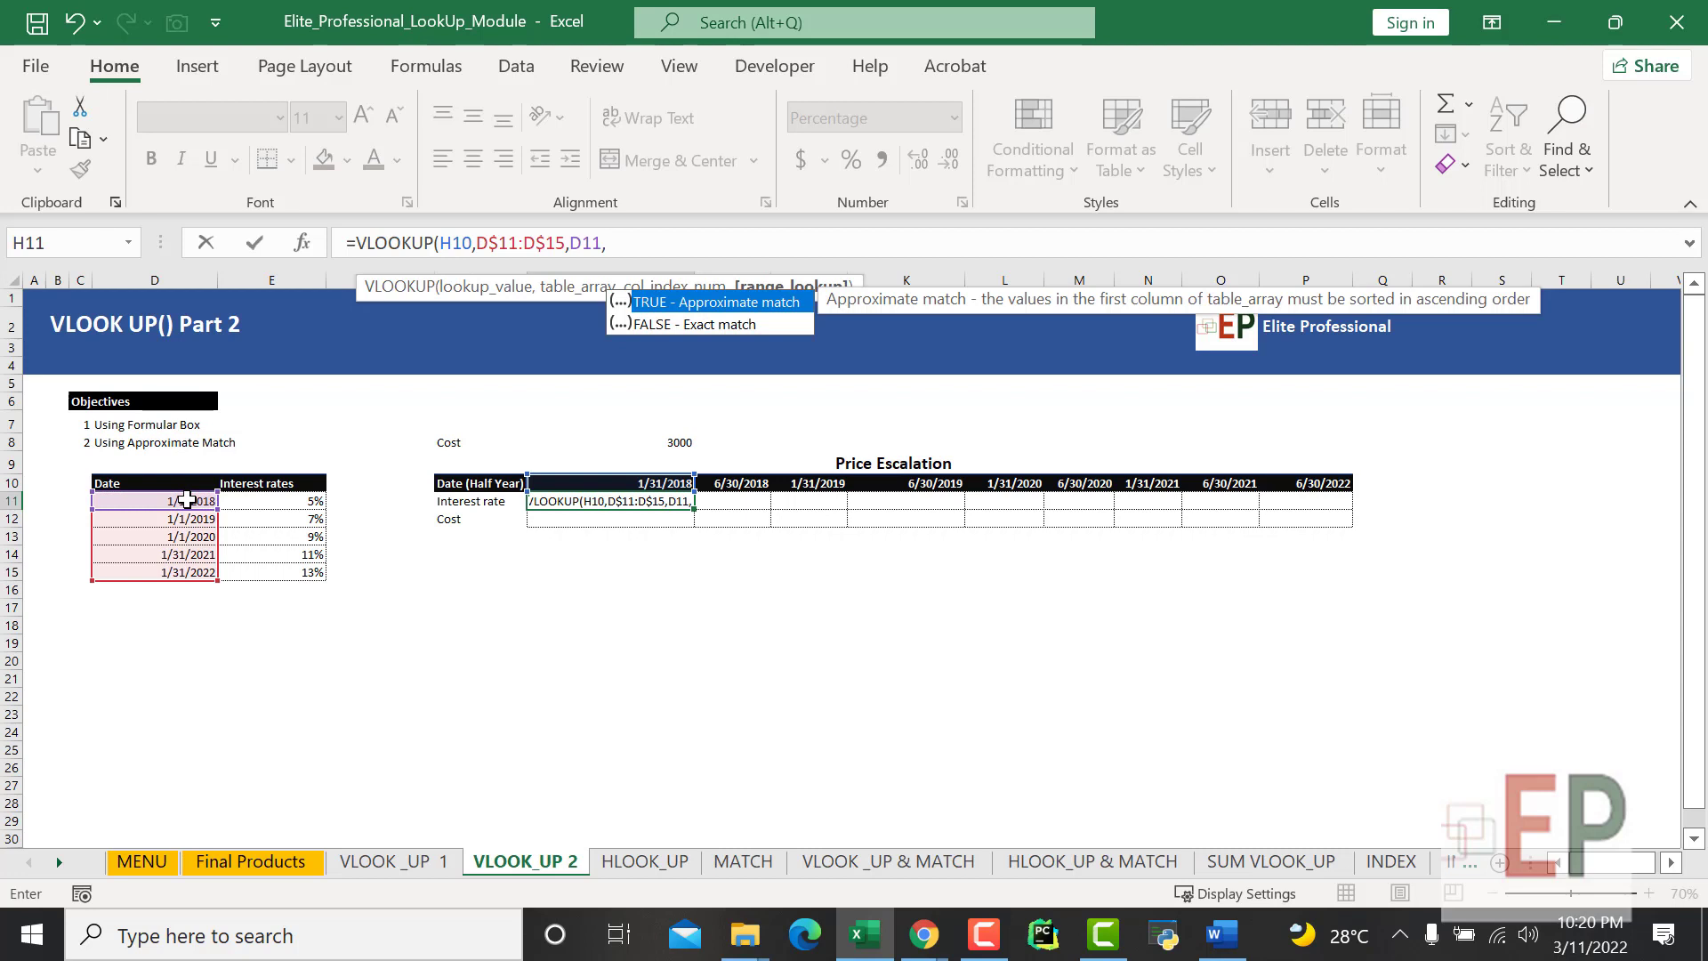
pyautogui.press('Tab')
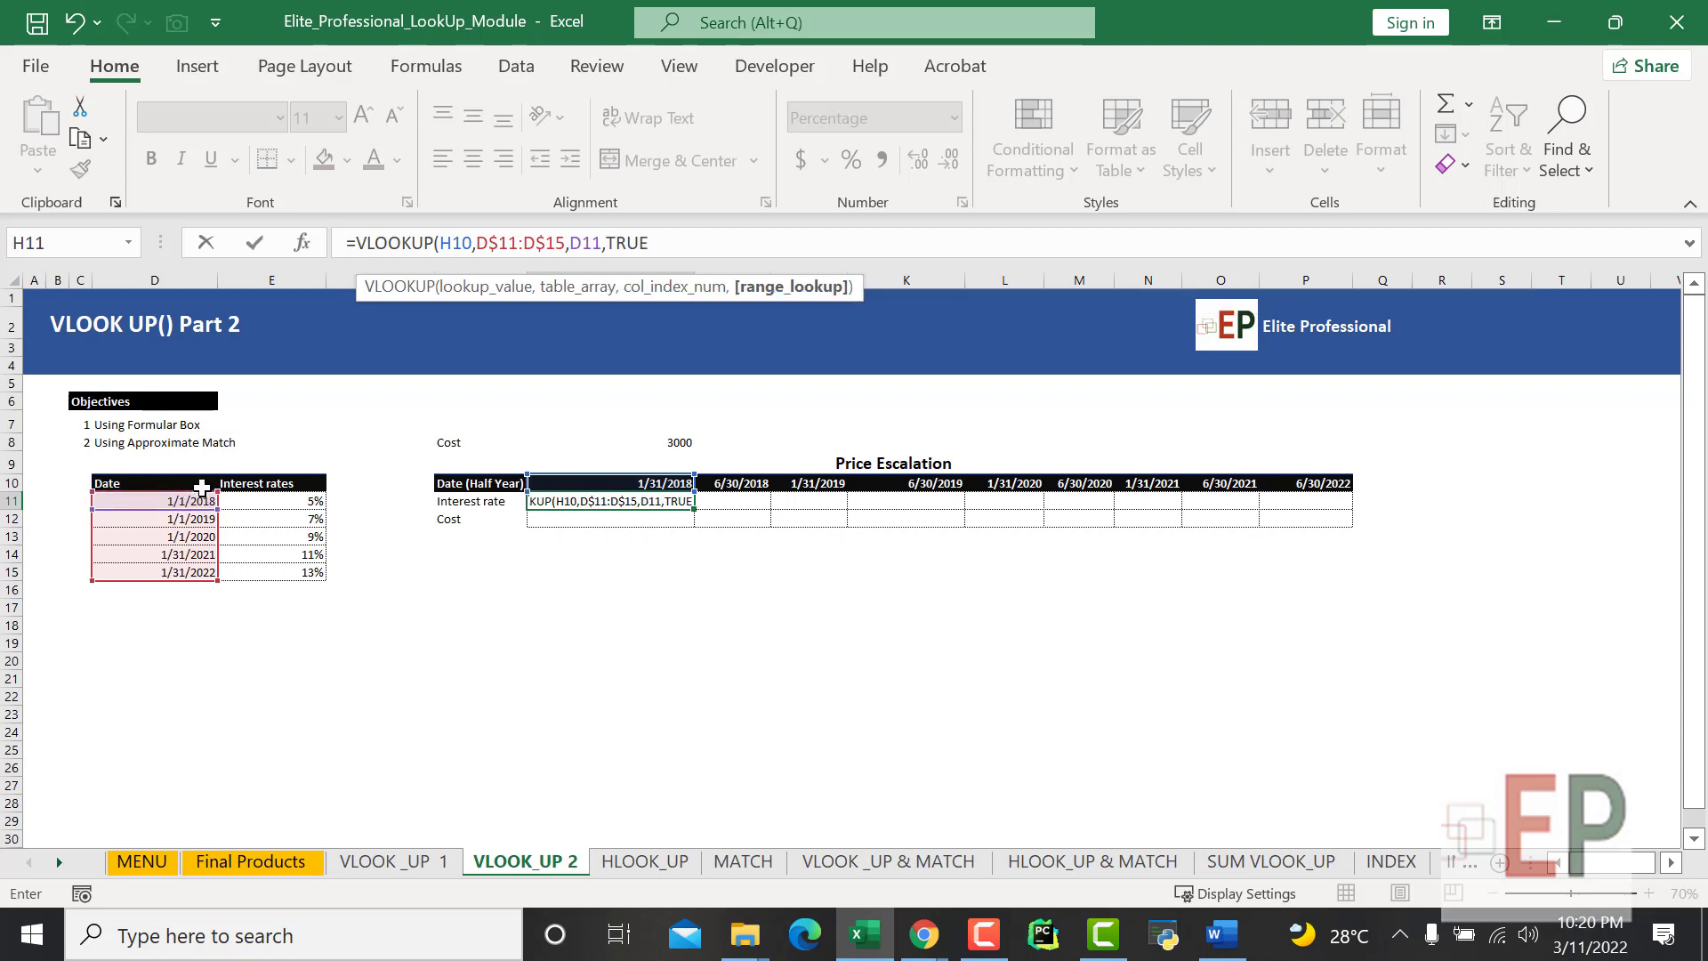
pyautogui.write(')')
pyautogui.press('Return')
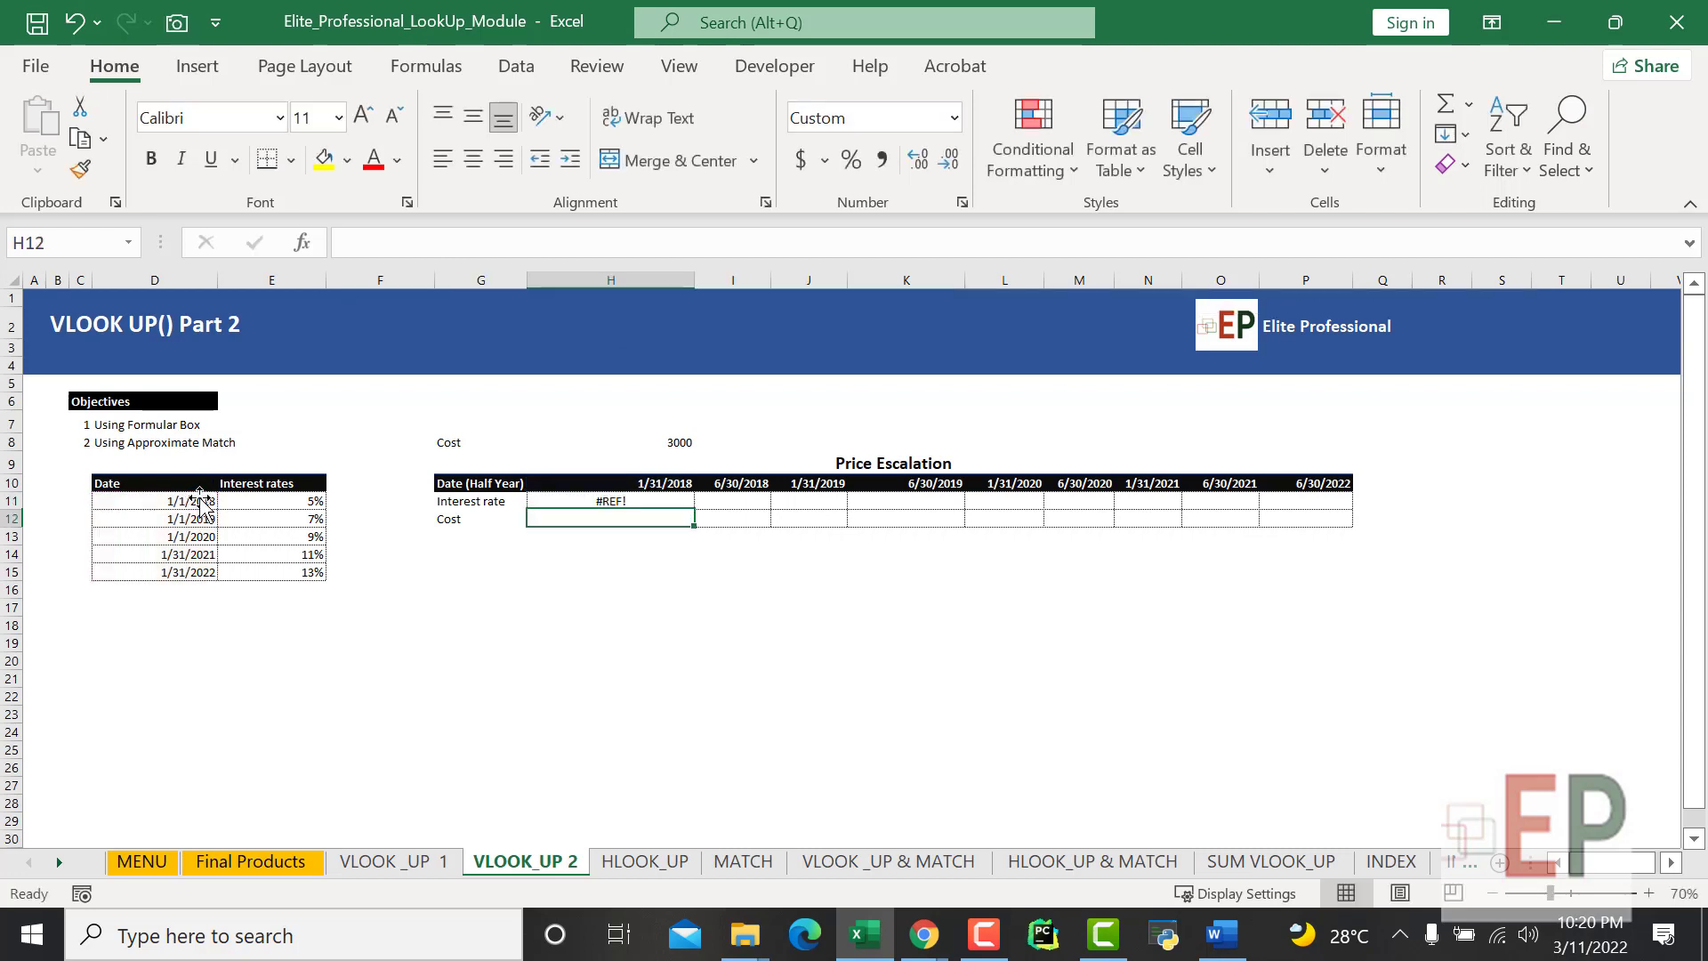
# Check the table array and other arguments of the re-entered VLOOKUP formula in H11.
pyautogui.click(610, 501)
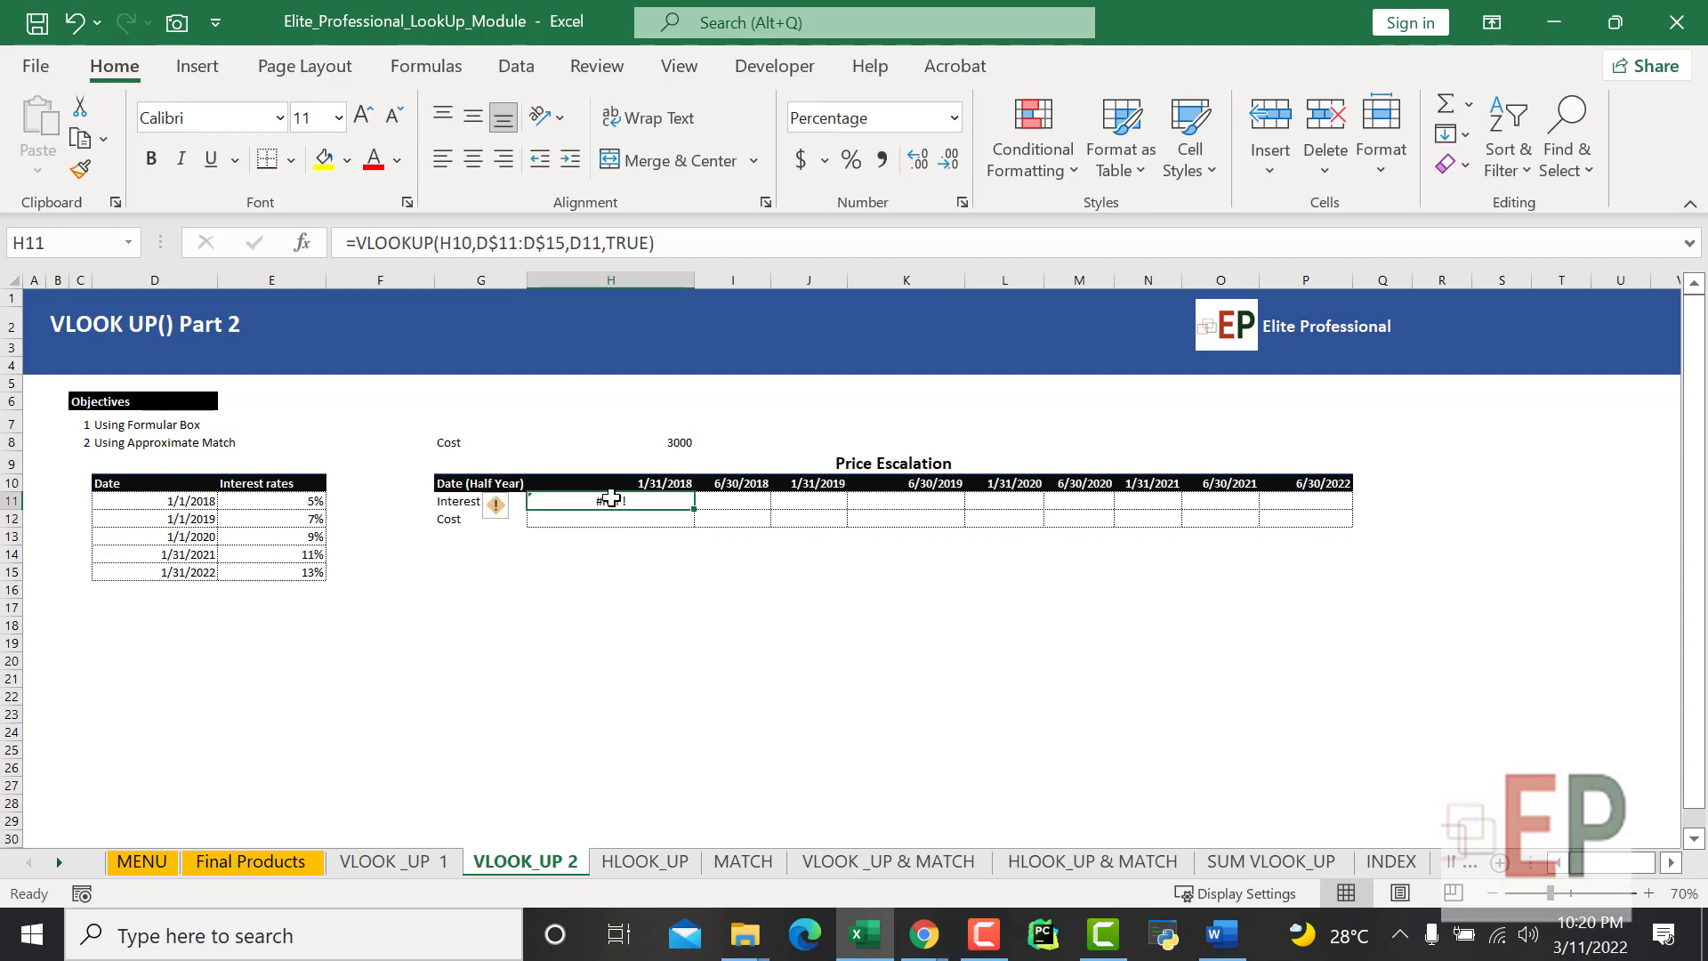
pyautogui.click(504, 242)
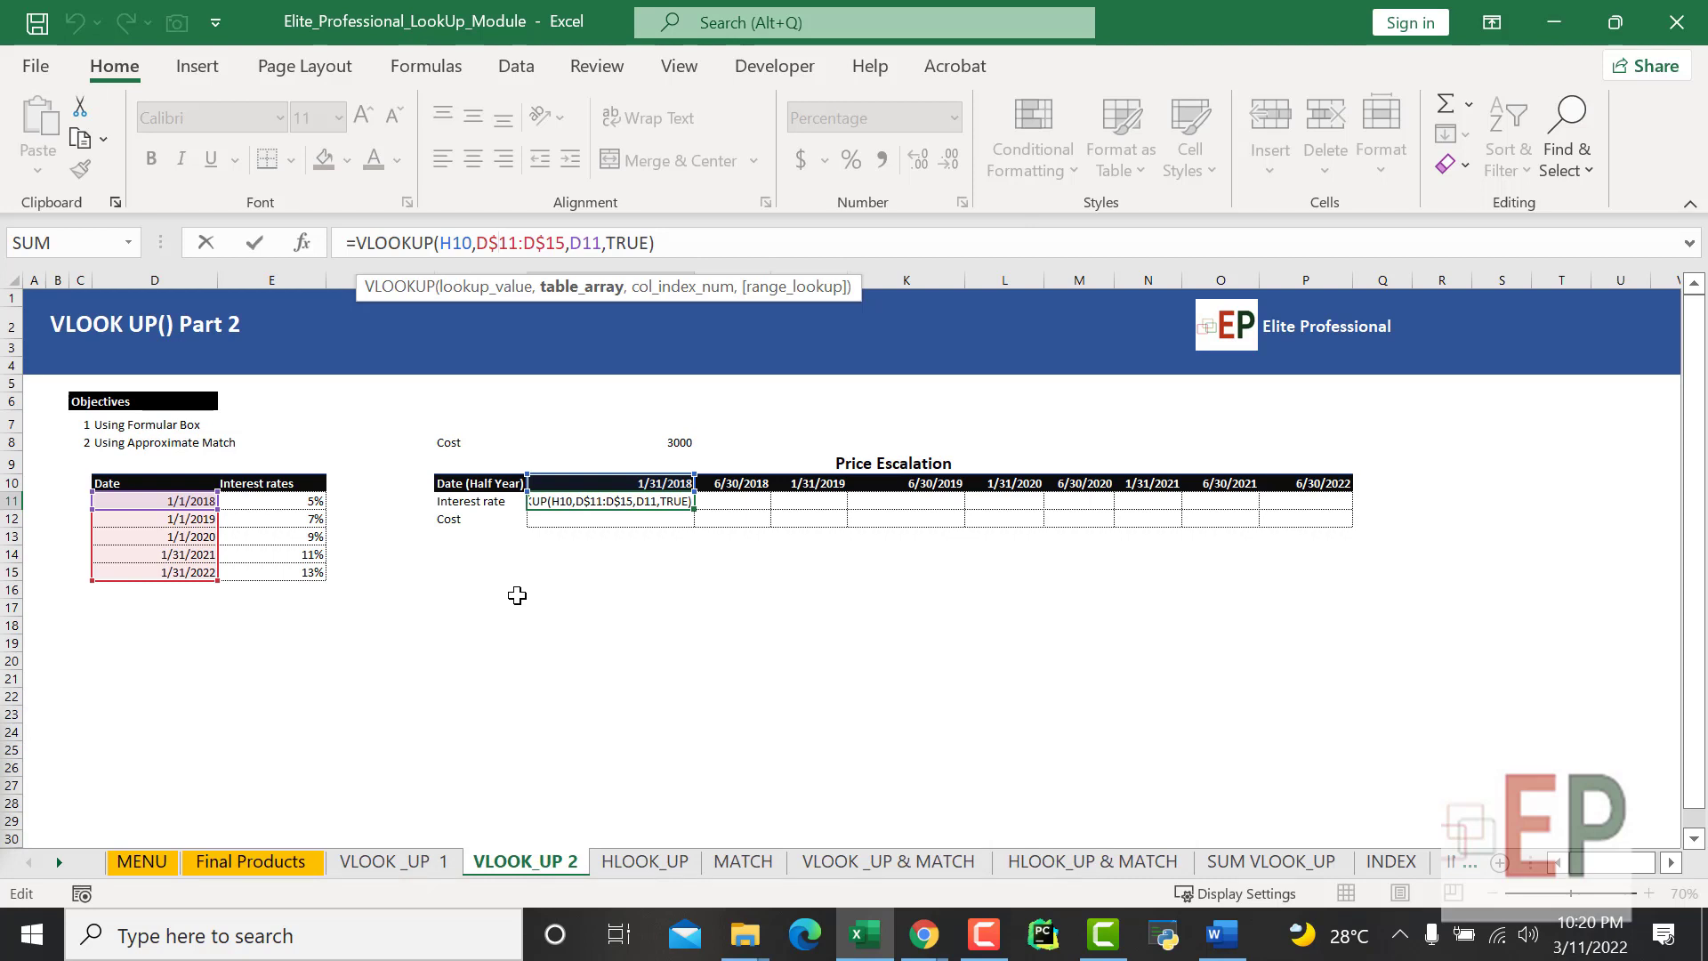
pyautogui.press('Return')
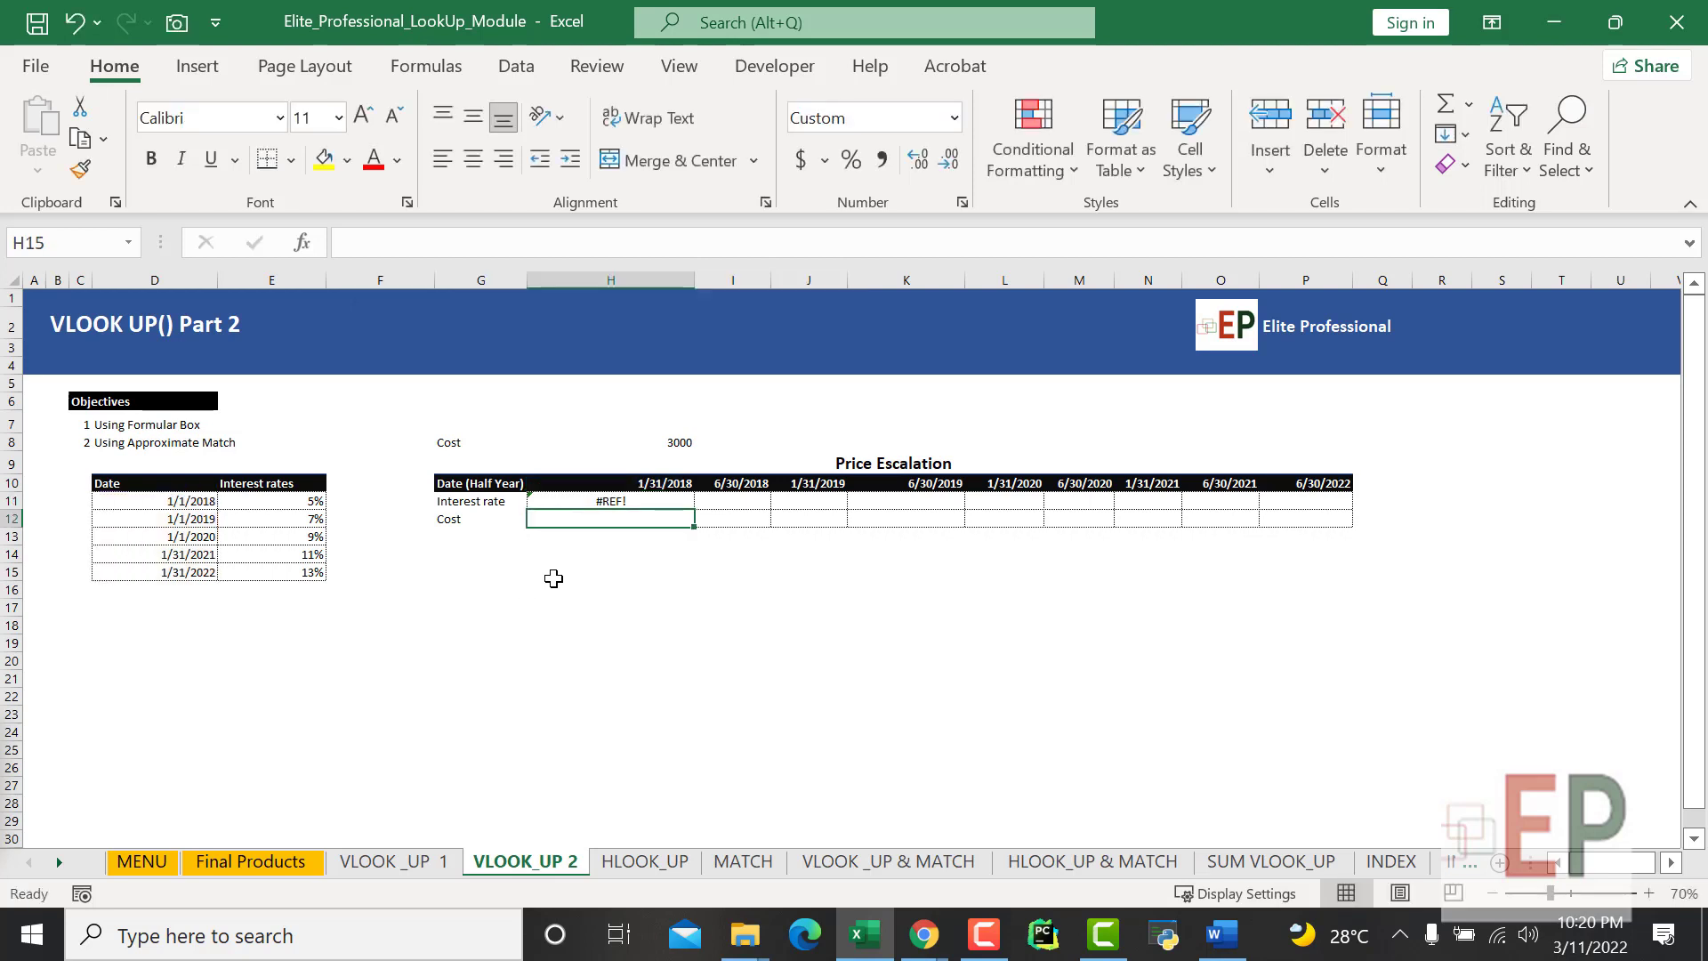
pyautogui.click(553, 579)
pyautogui.click(603, 507)
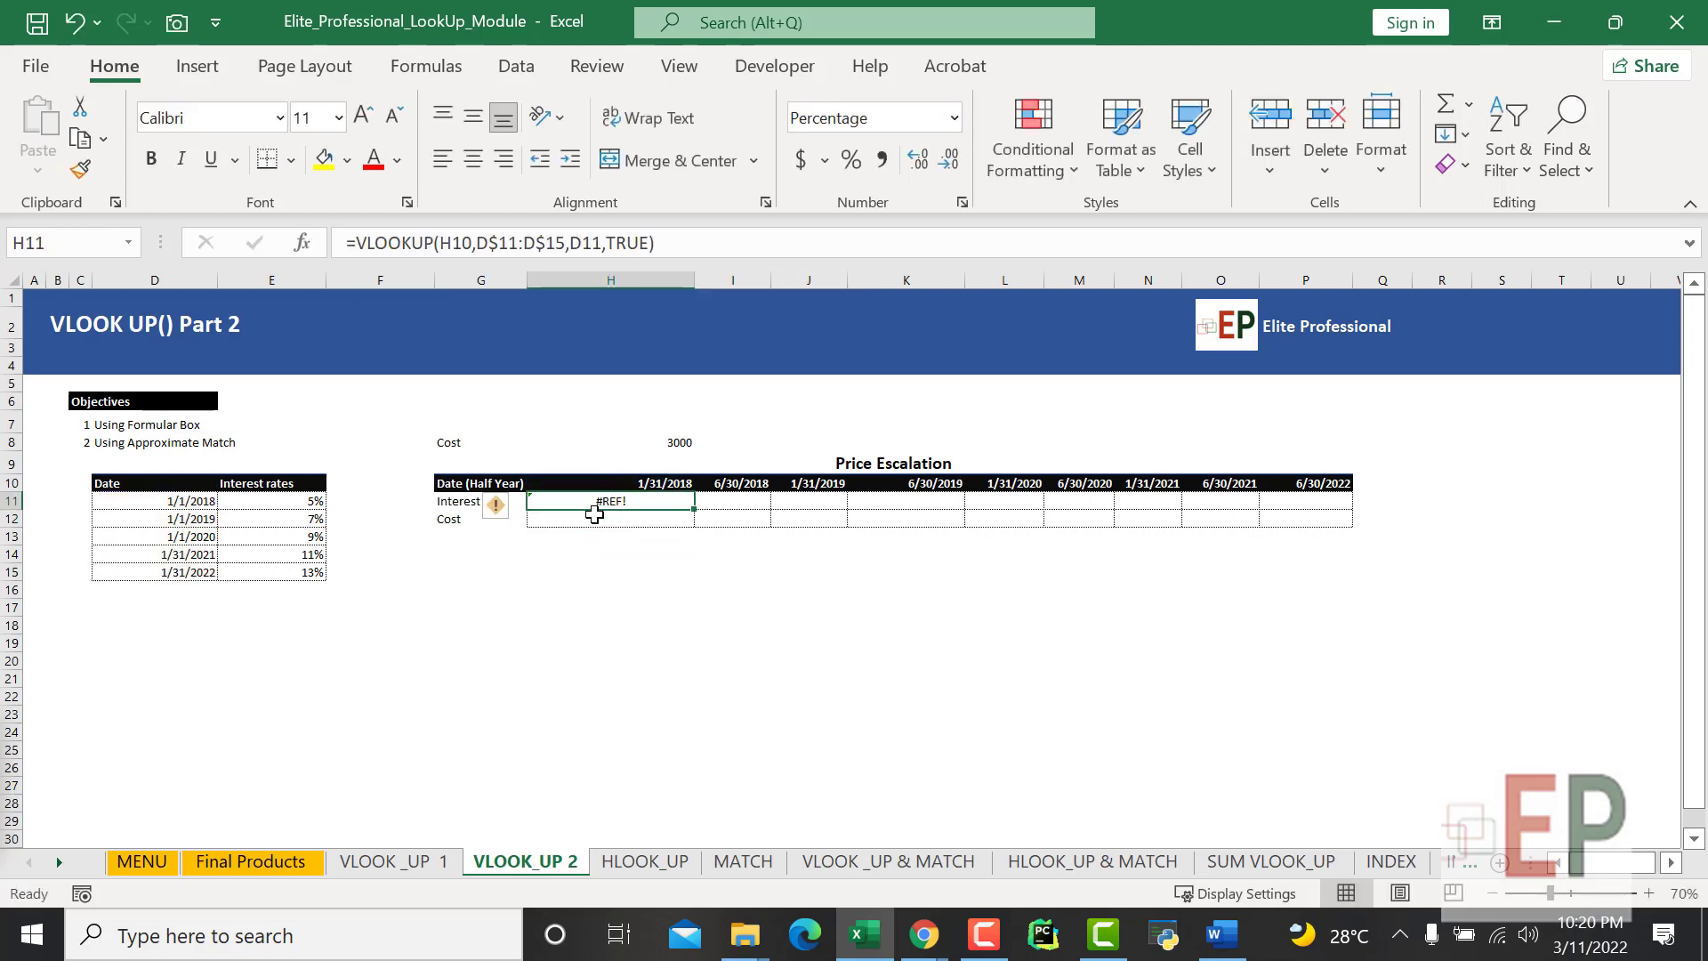
# Change the number format of the lookup date in H10 to Text.
pyautogui.click(620, 485)
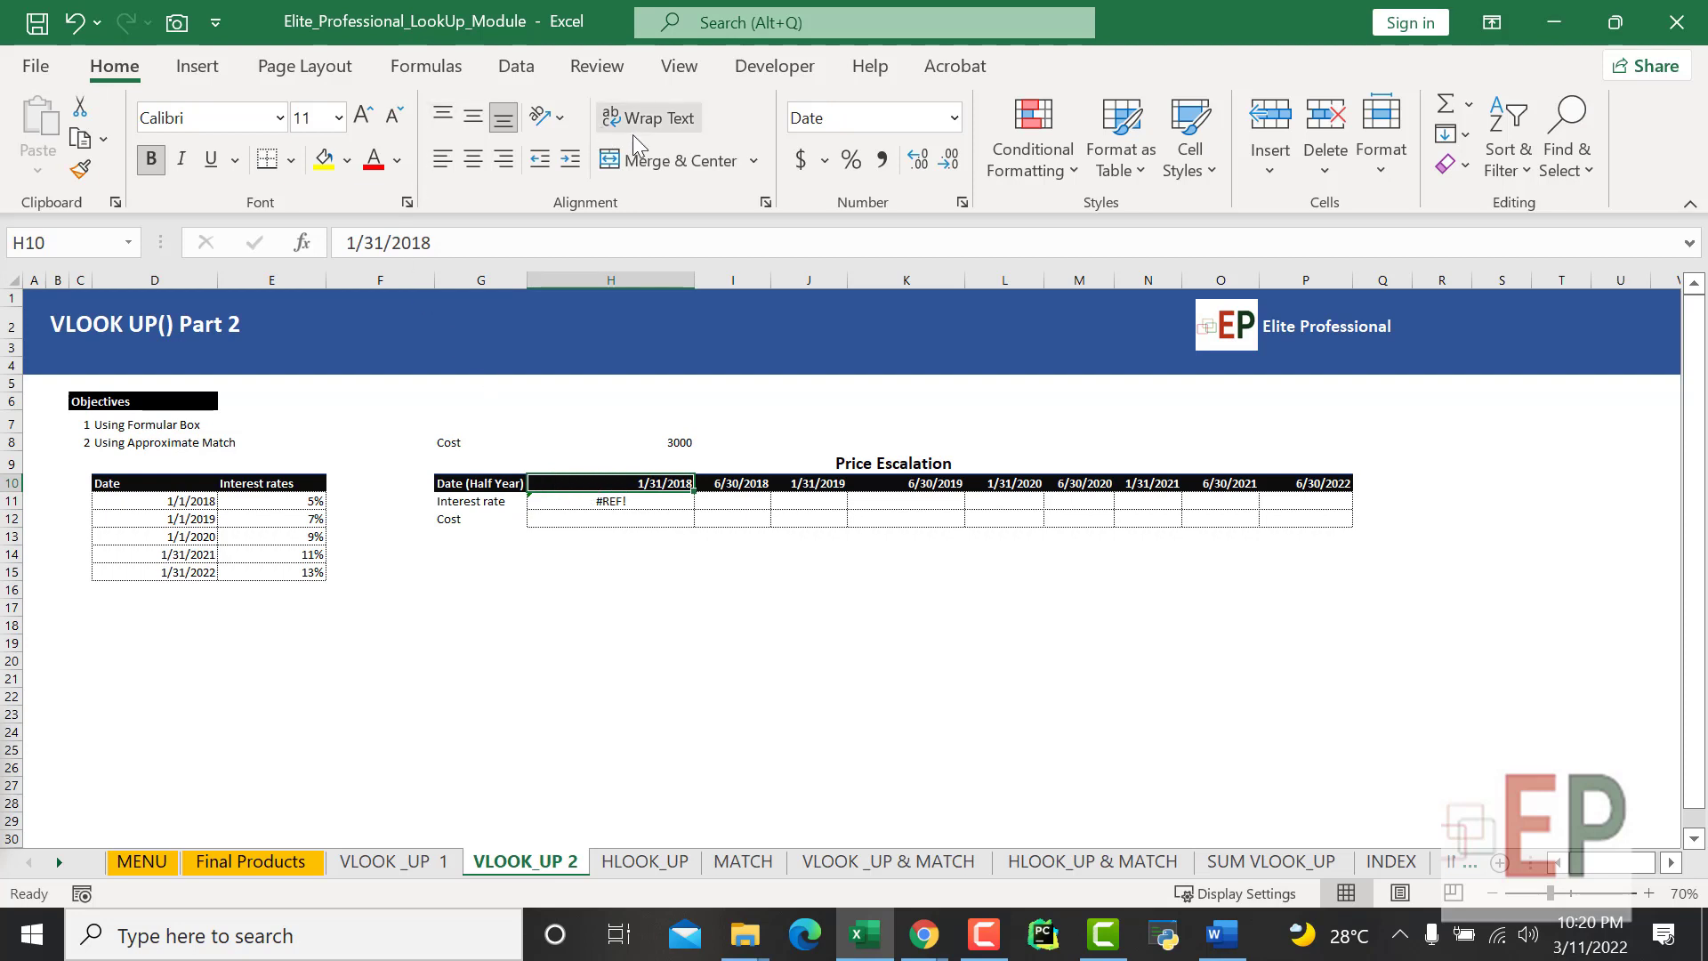
pyautogui.click(834, 118)
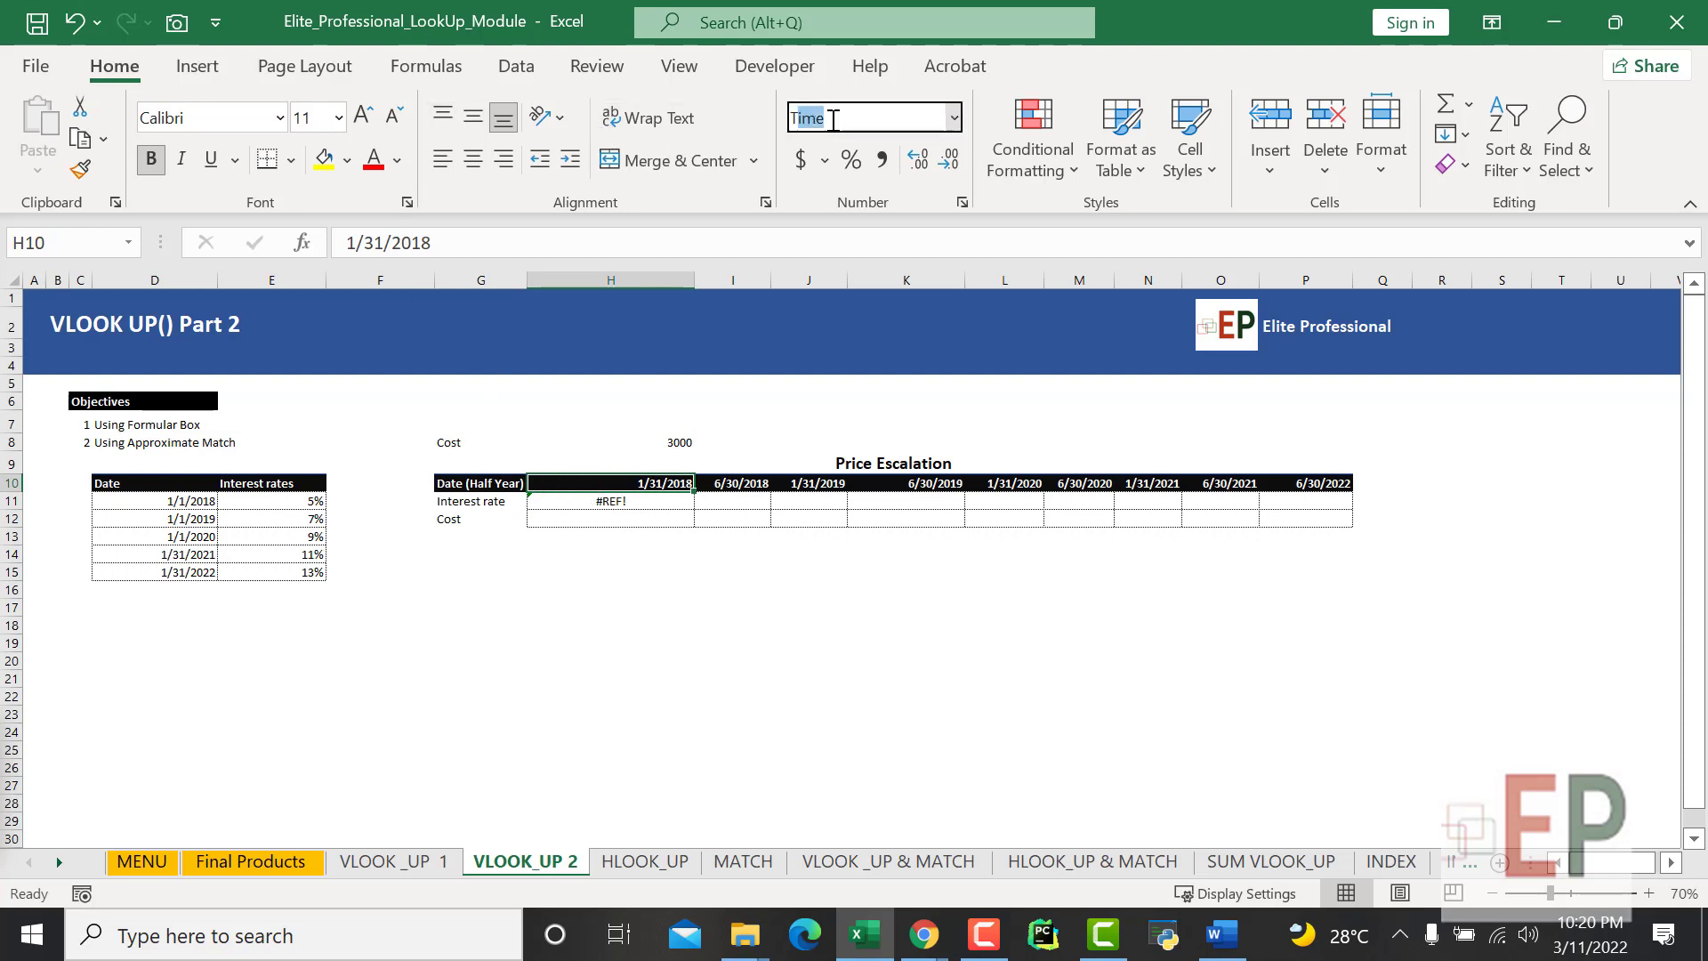
pyautogui.write('Text')
pyautogui.press('Return')
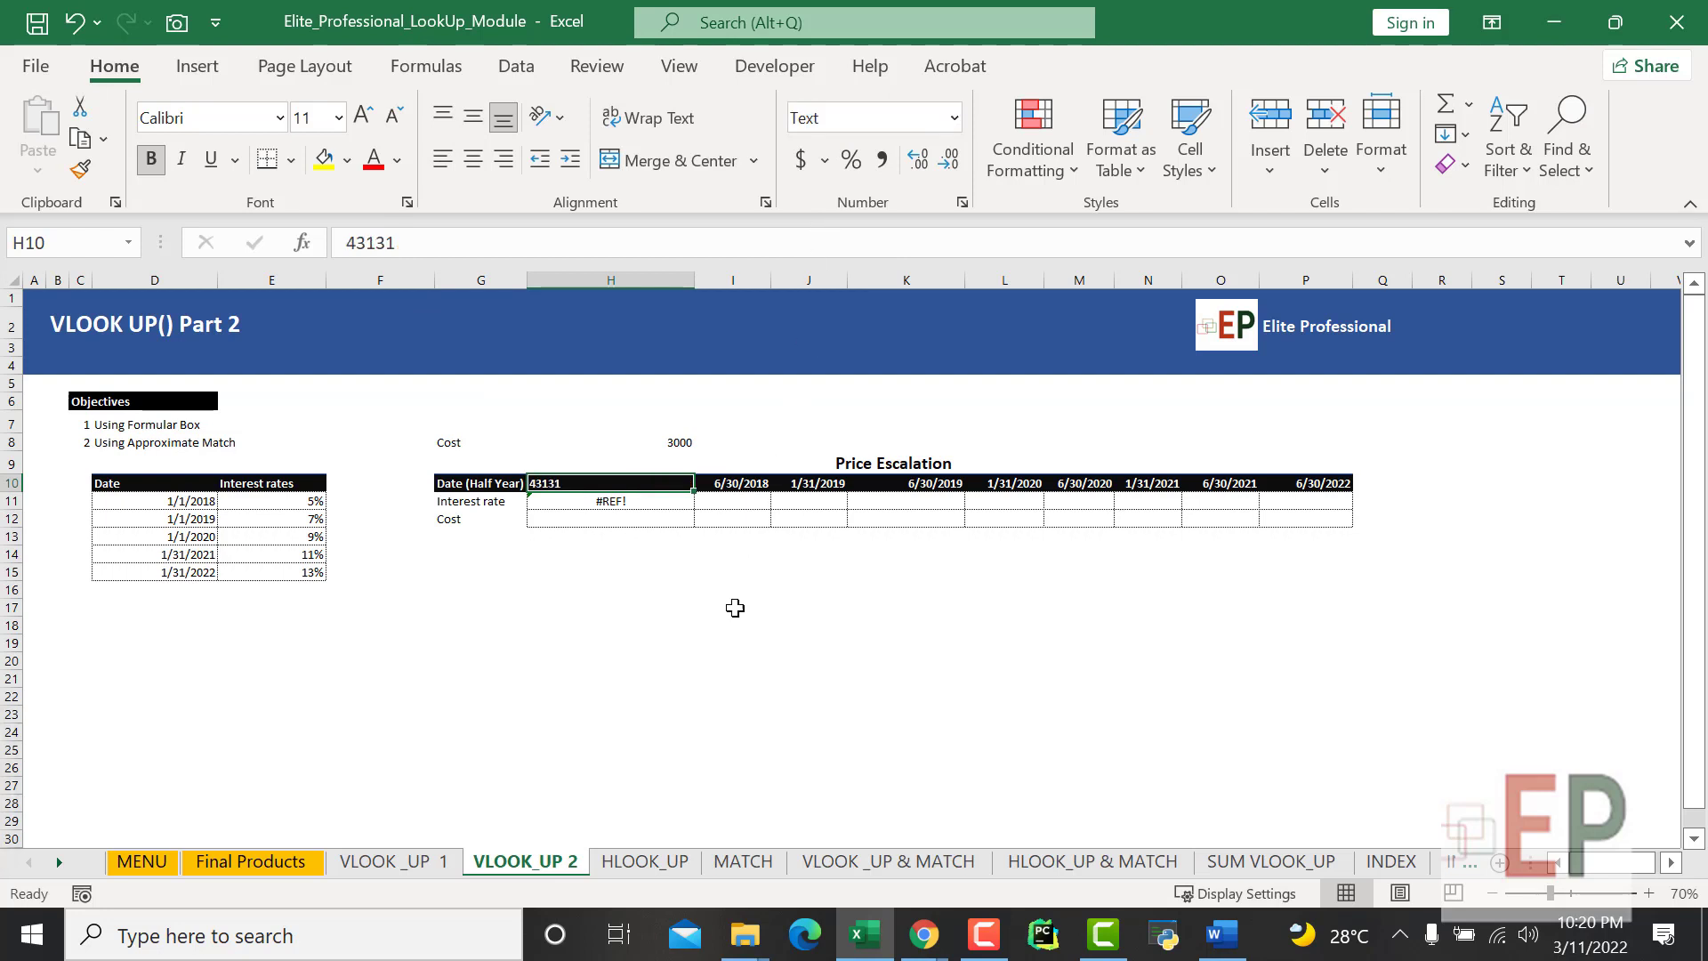
# Undo the Text format on H10 and the replacement VLOOKUP formula in H11.
pyautogui.click(716, 662)
pyautogui.click(610, 485)
pyautogui.hotkey('ctrl', 'z')
pyautogui.click(661, 650)
pyautogui.hotkey('ctrl', 'z')
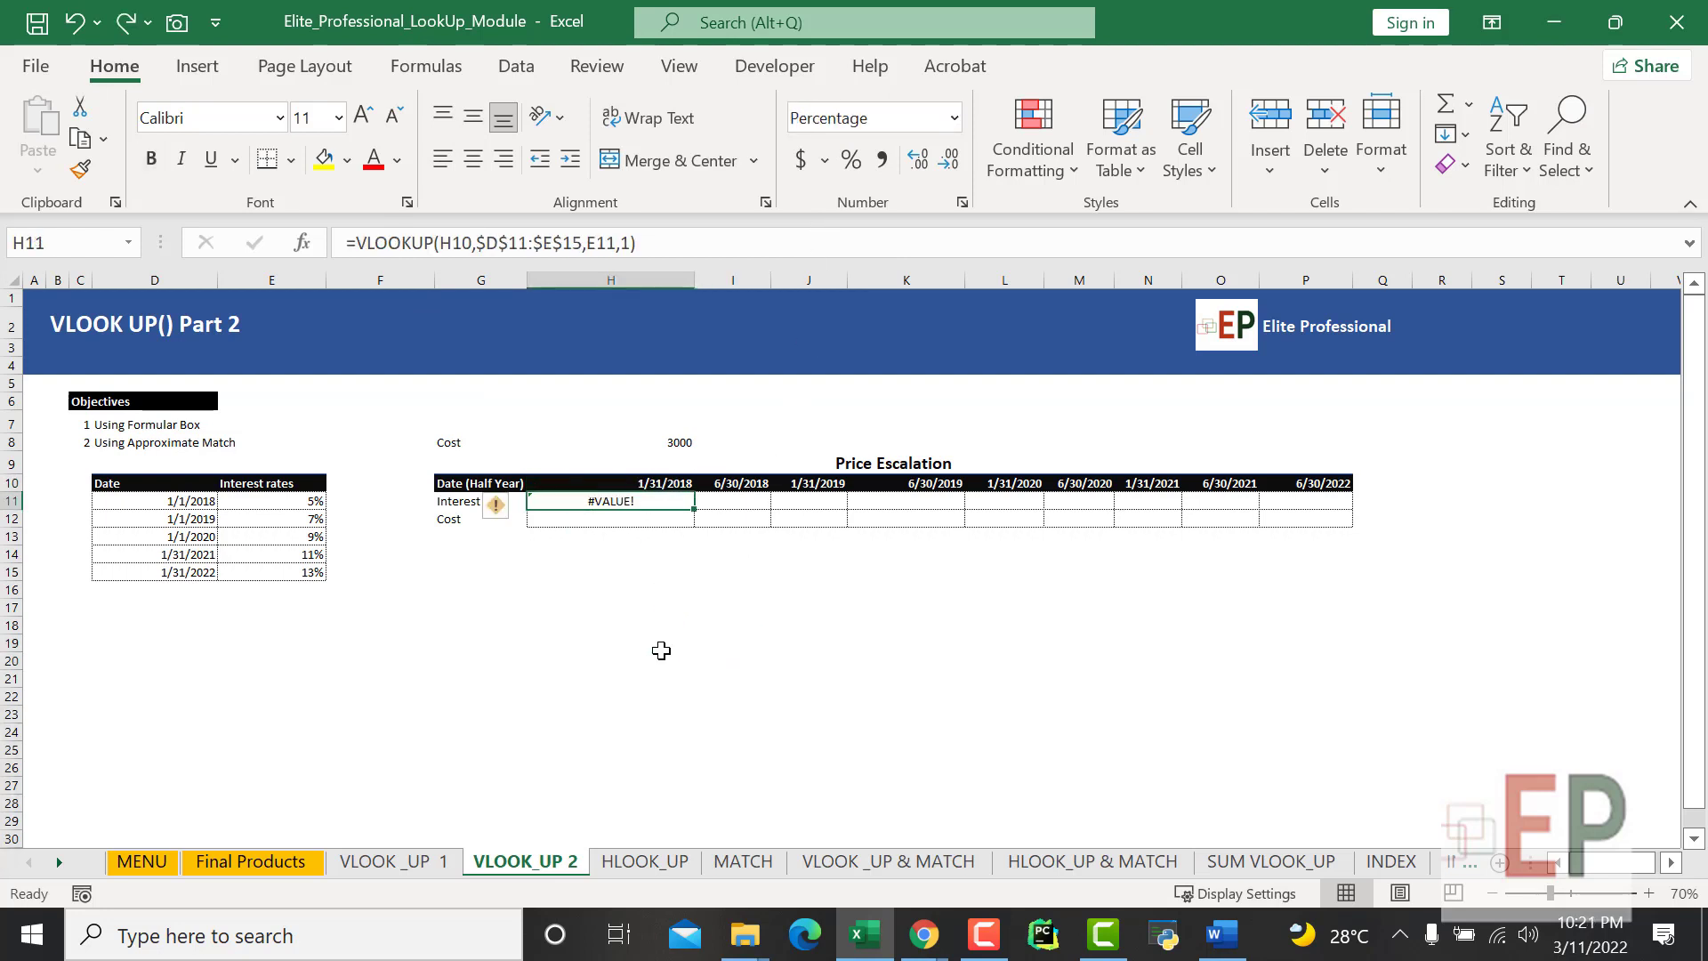
# Undo back to the original filled Interest rate and Cost rows and examine the VLOOKUP arguments in H11.
pyautogui.hotkey('ctrl', 'z')
pyautogui.hotkey('ctrl', 'z')
pyautogui.hotkey('ctrl', 'z')
pyautogui.hotkey('ctrl', 'z')
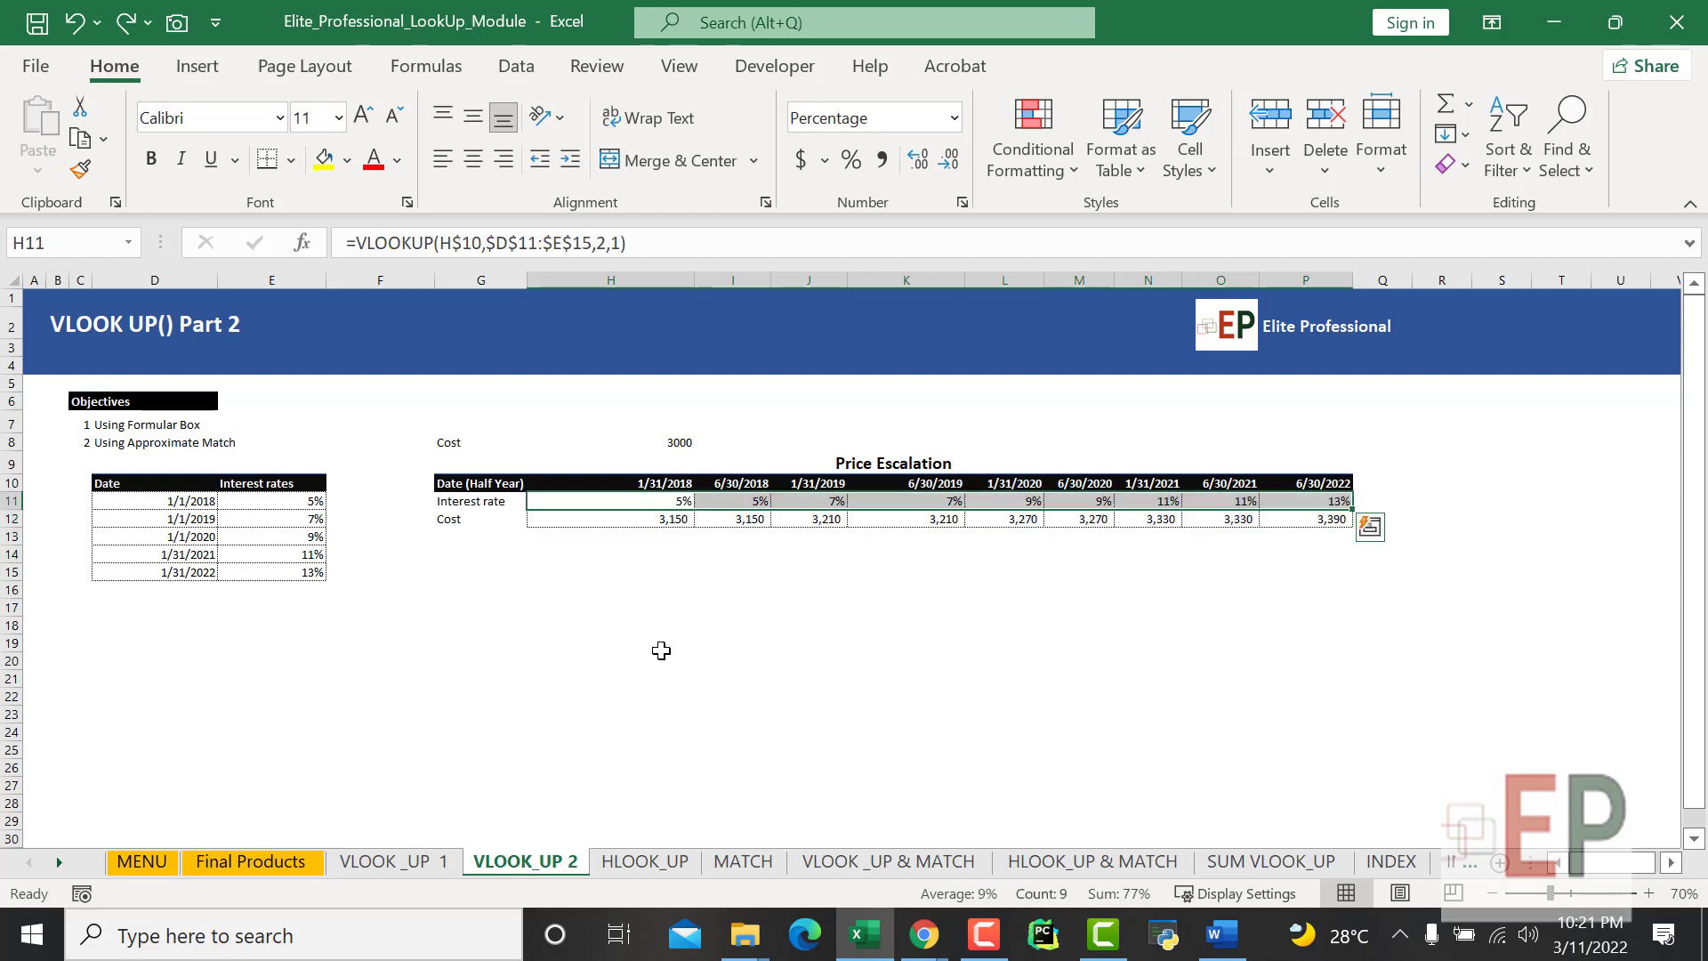
pyautogui.click(497, 244)
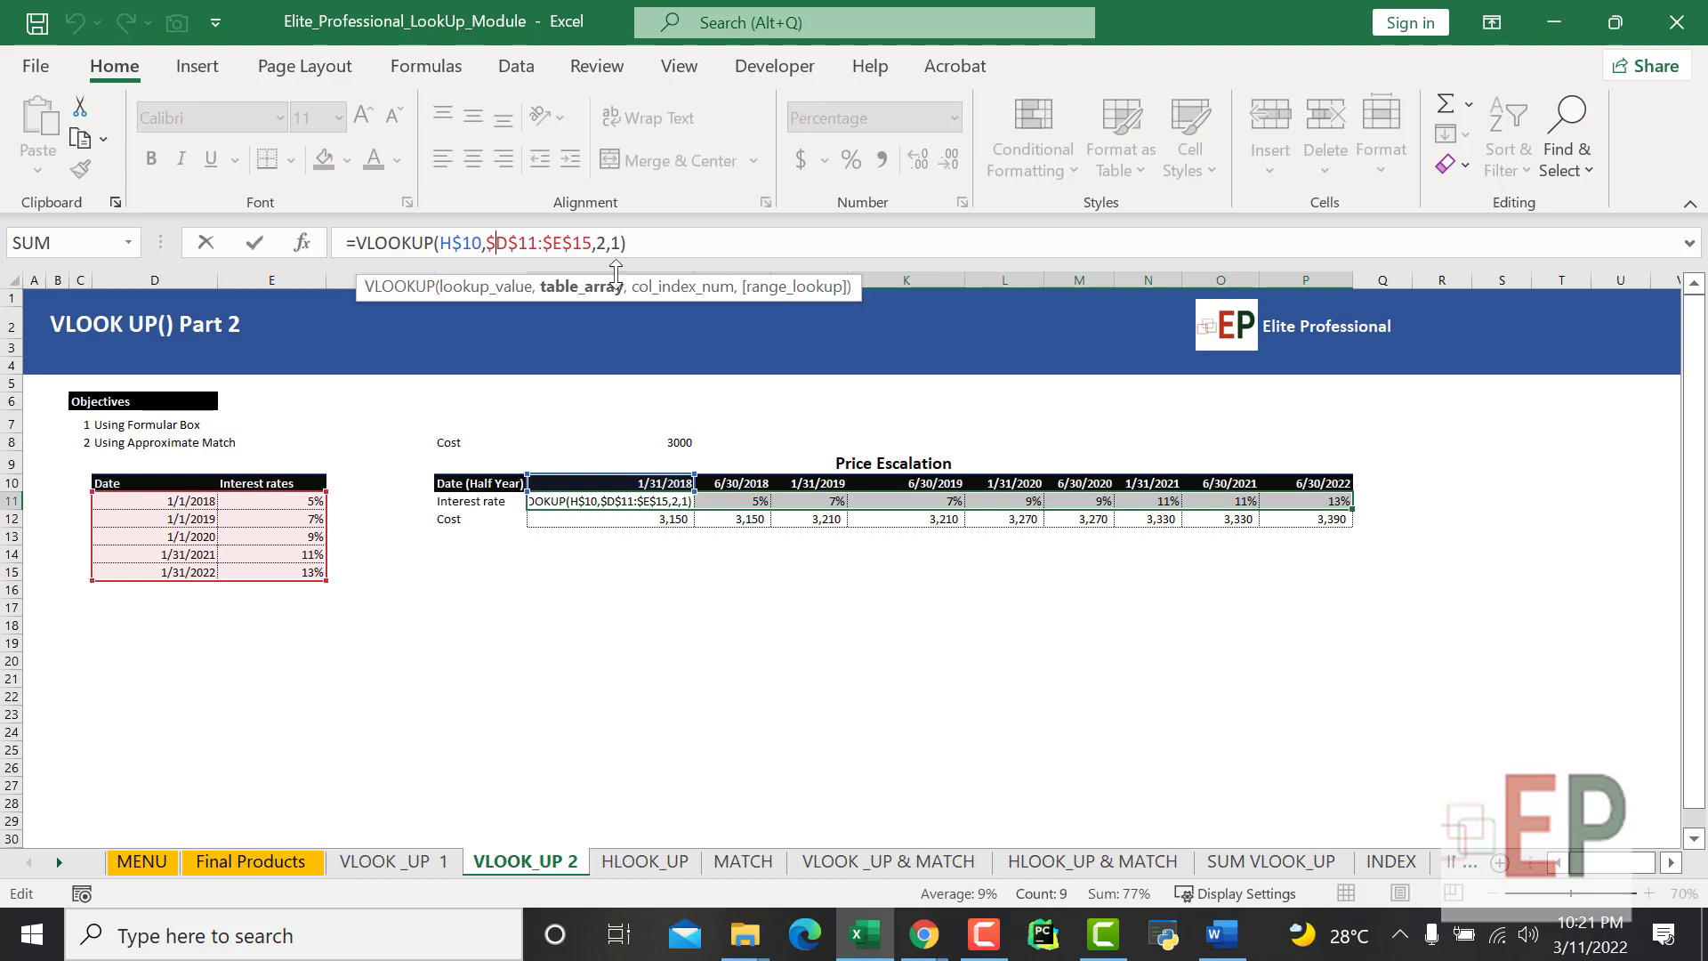
pyautogui.press('Escape')
pyautogui.click(687, 612)
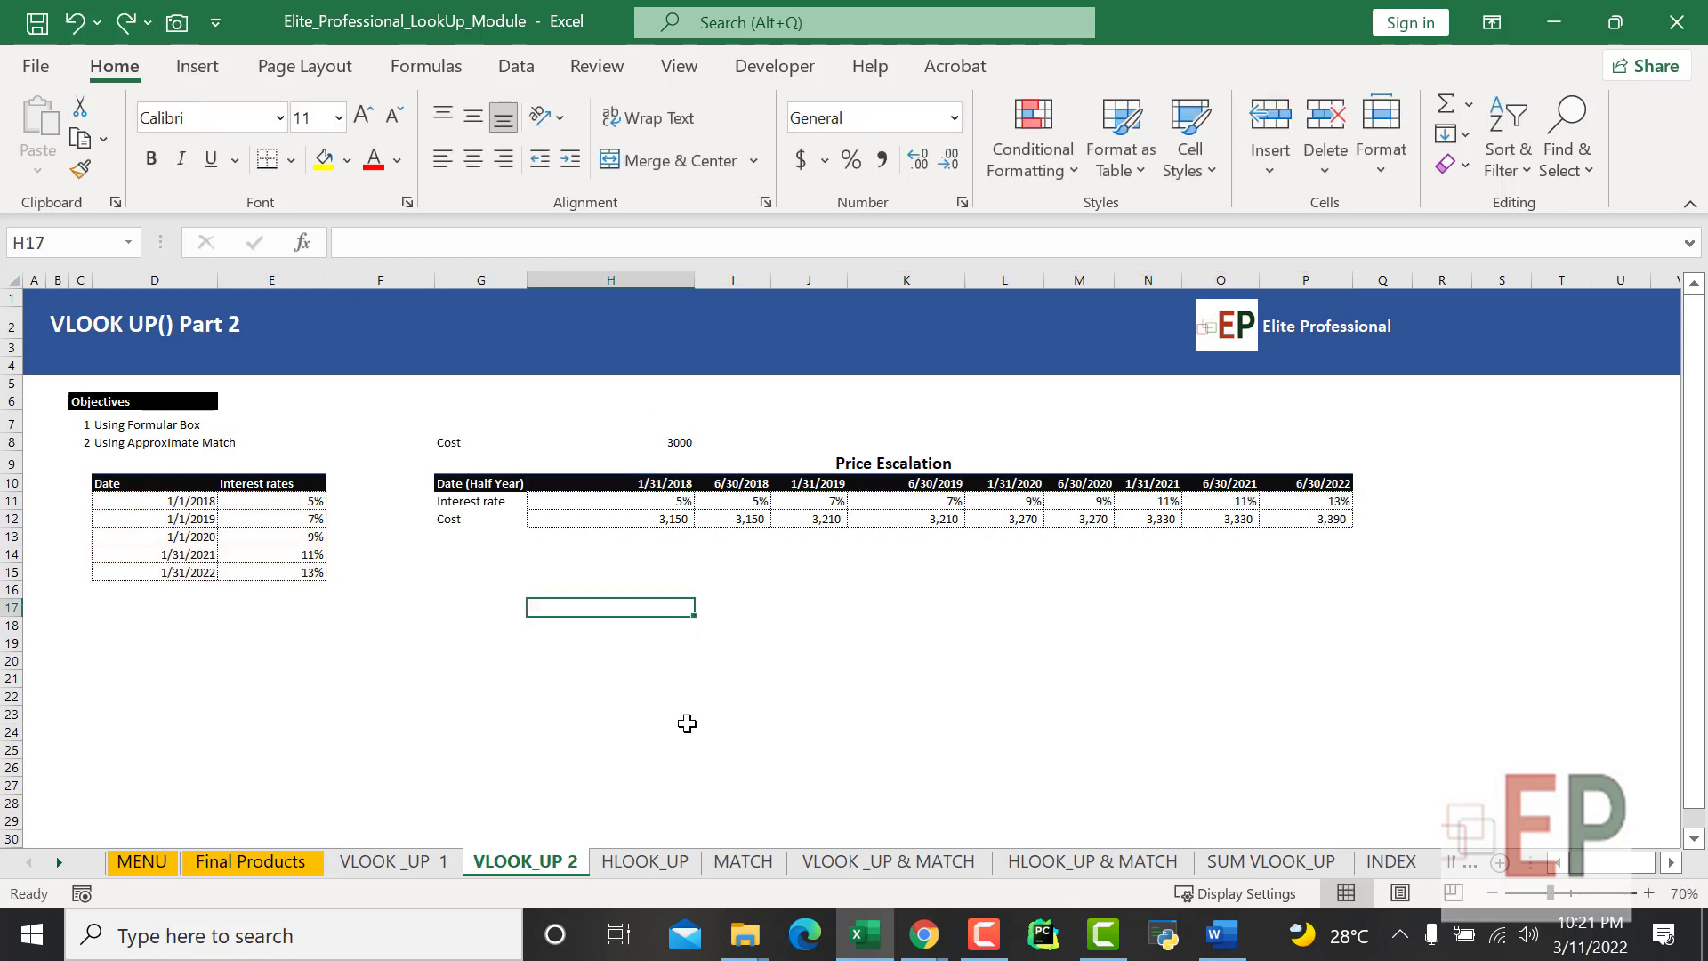
# Bring back the cleared rows with the E11-based VLOOKUP in H11 and review its column index argument.
pyautogui.hotkey('ctrl', 'z')
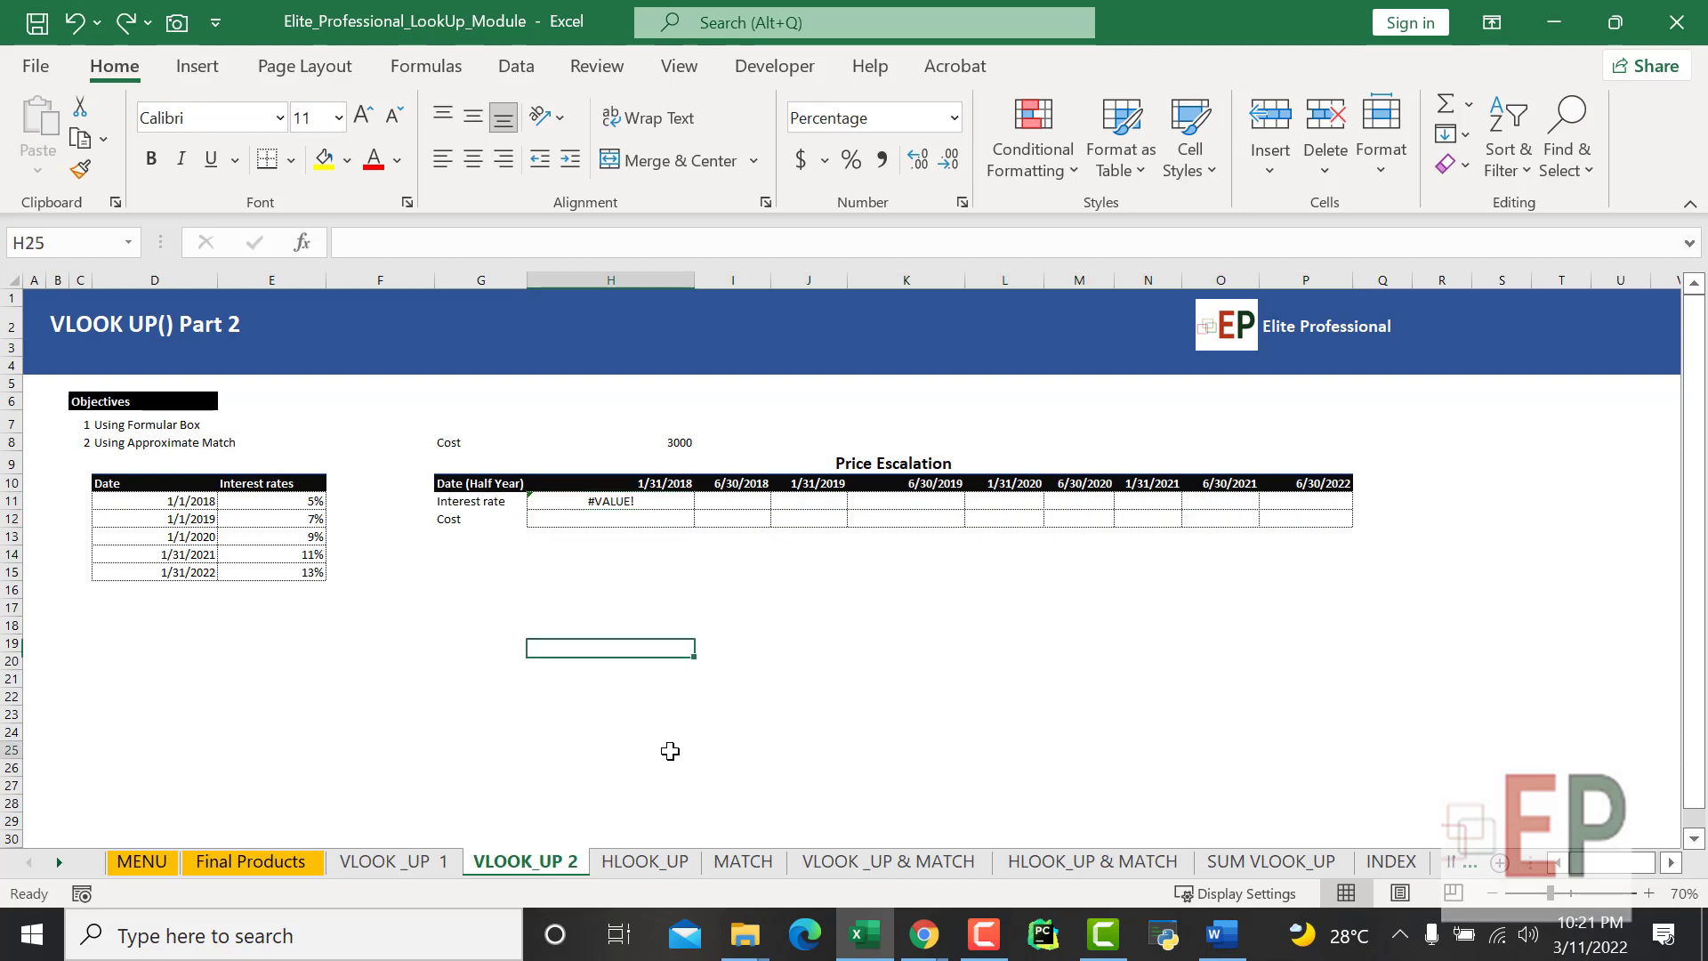
pyautogui.click(667, 750)
pyautogui.click(616, 501)
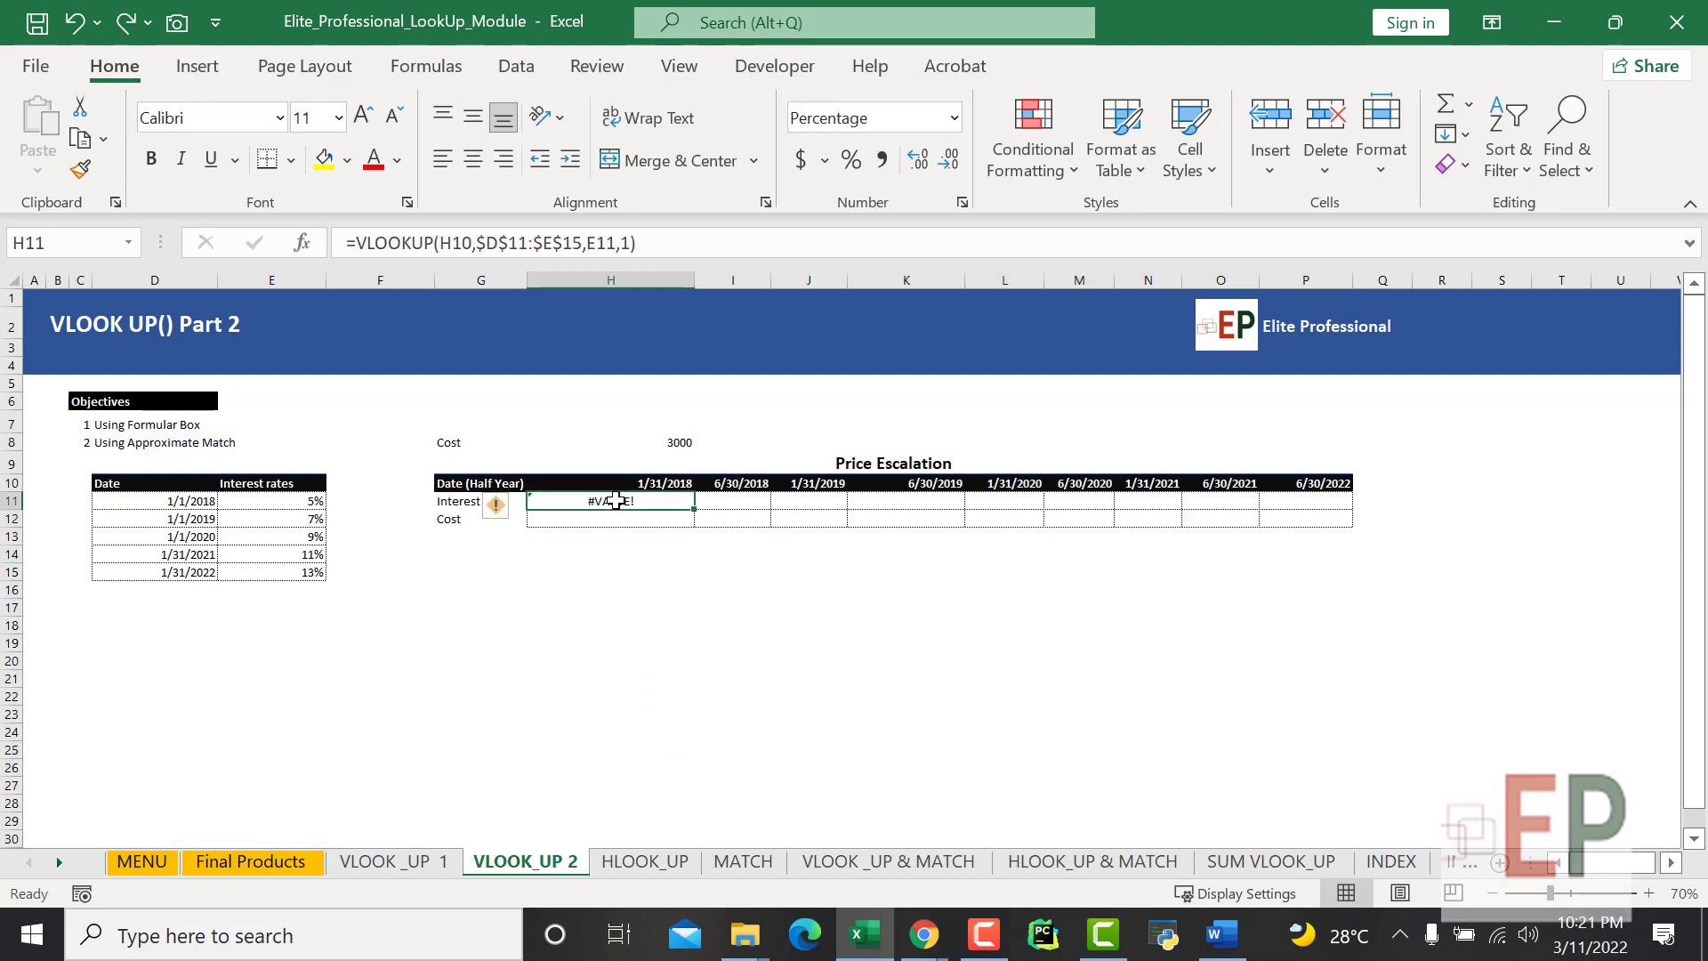
pyautogui.click(617, 243)
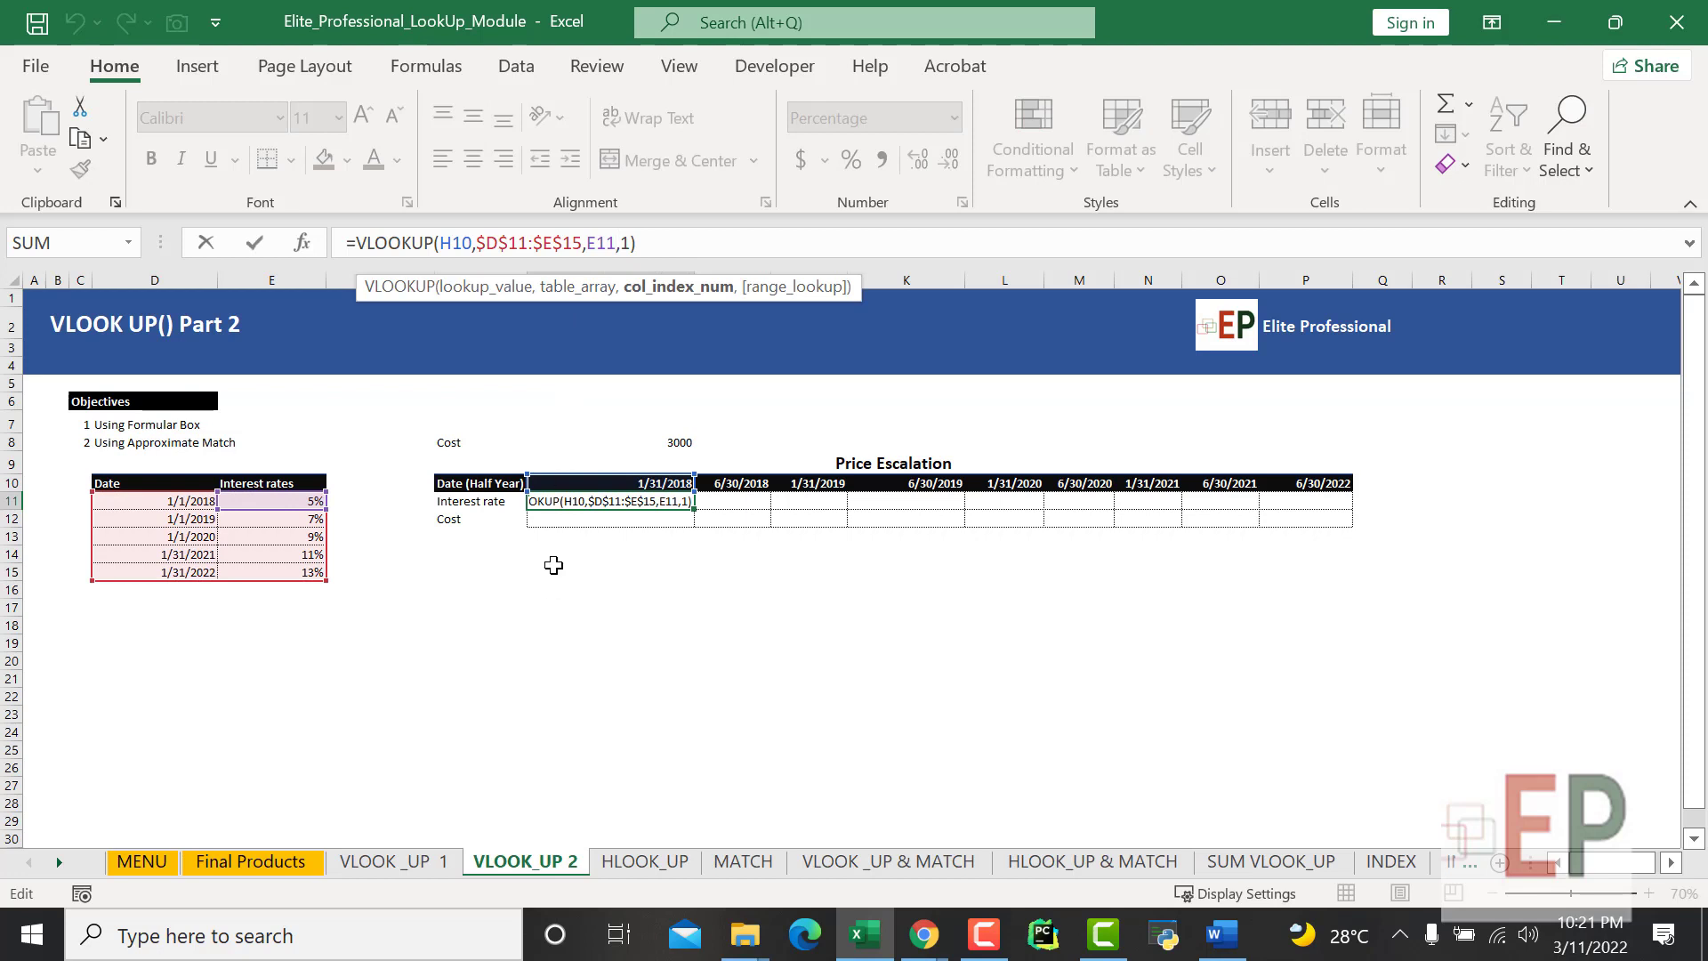
pyautogui.press('Return')
pyautogui.click(574, 498)
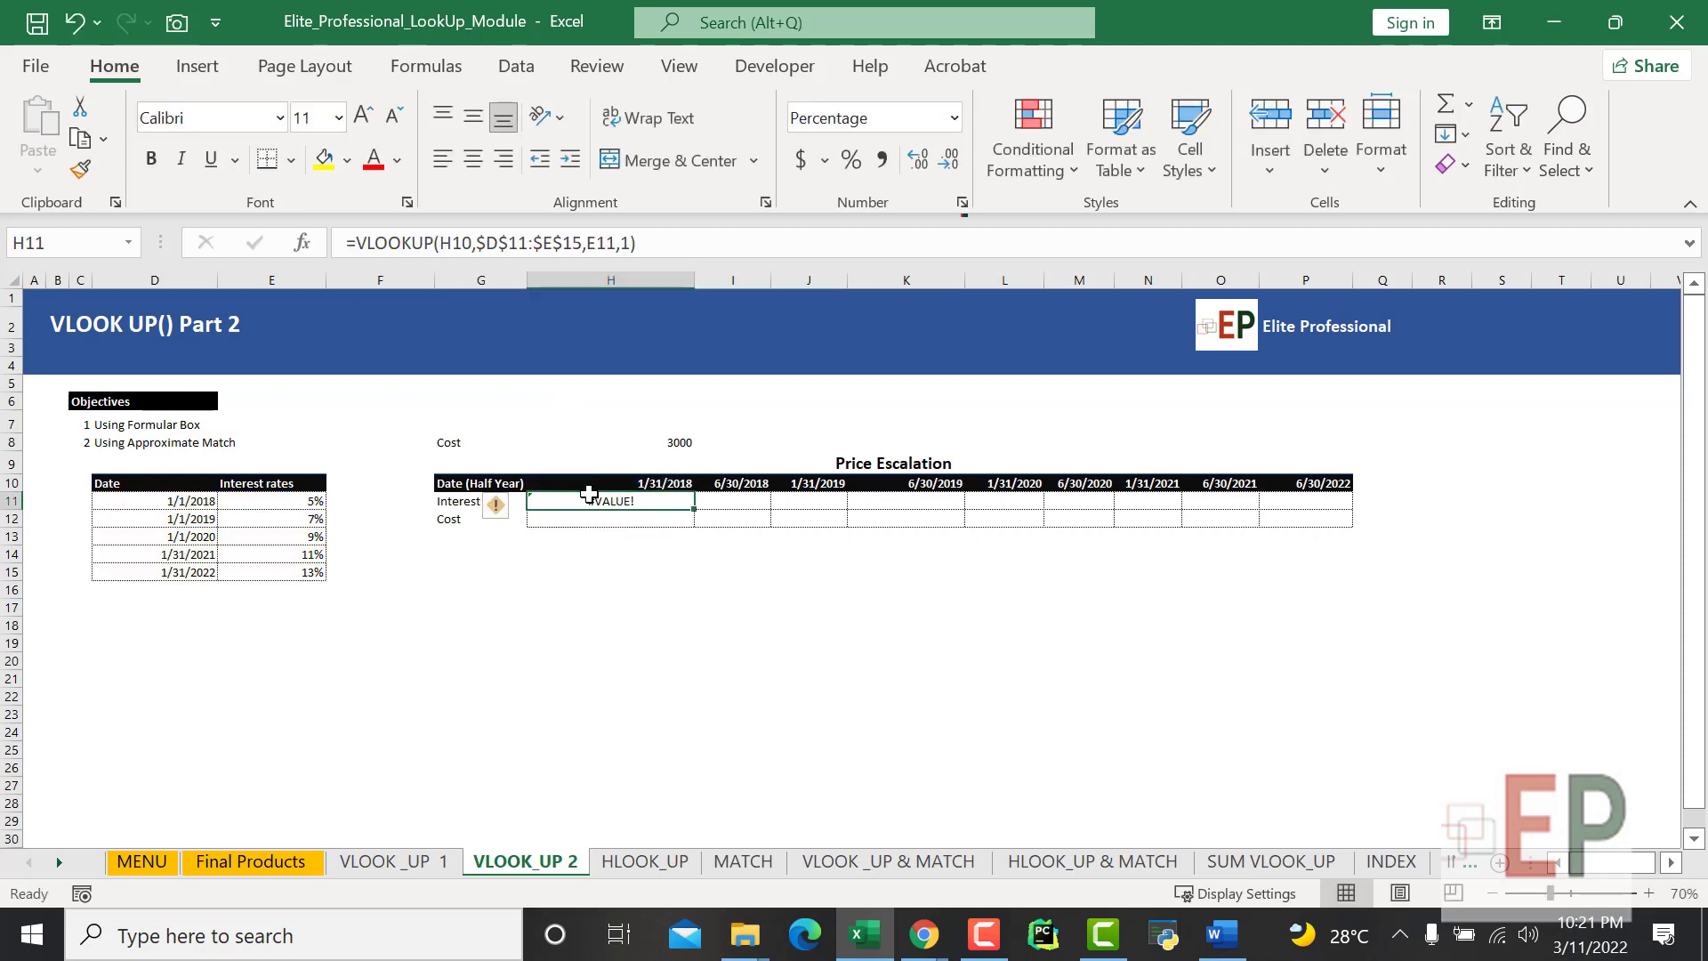
pyautogui.write('=vlo')
pyautogui.press('Tab')
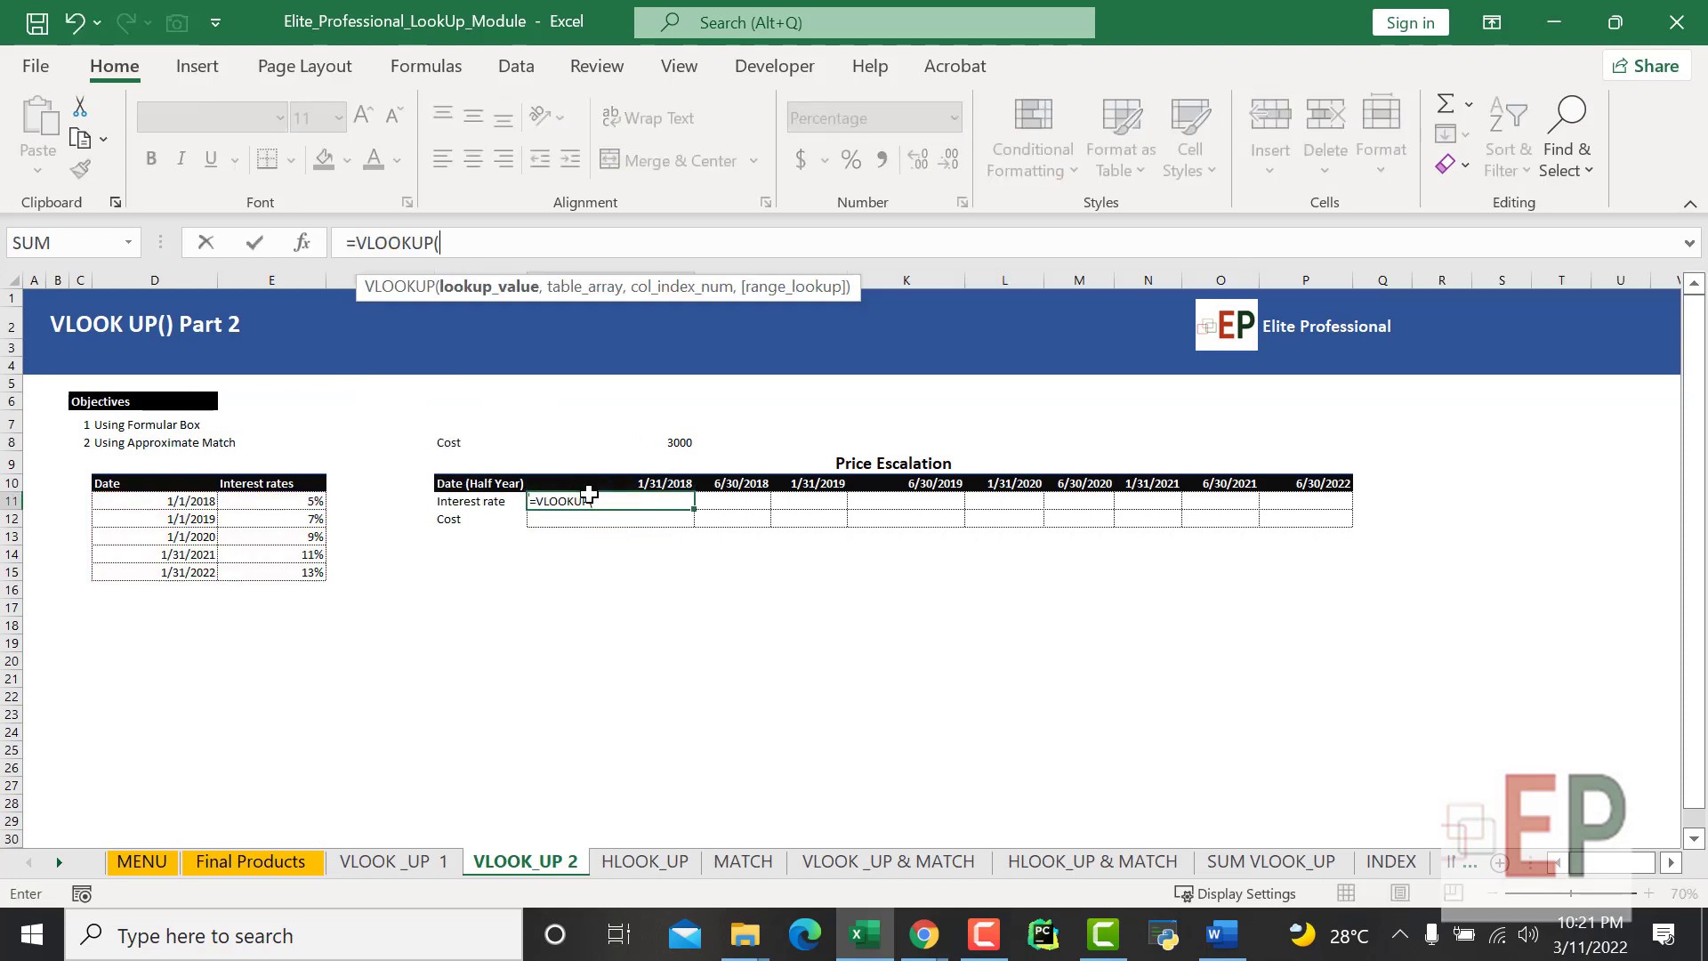
pyautogui.click(203, 504)
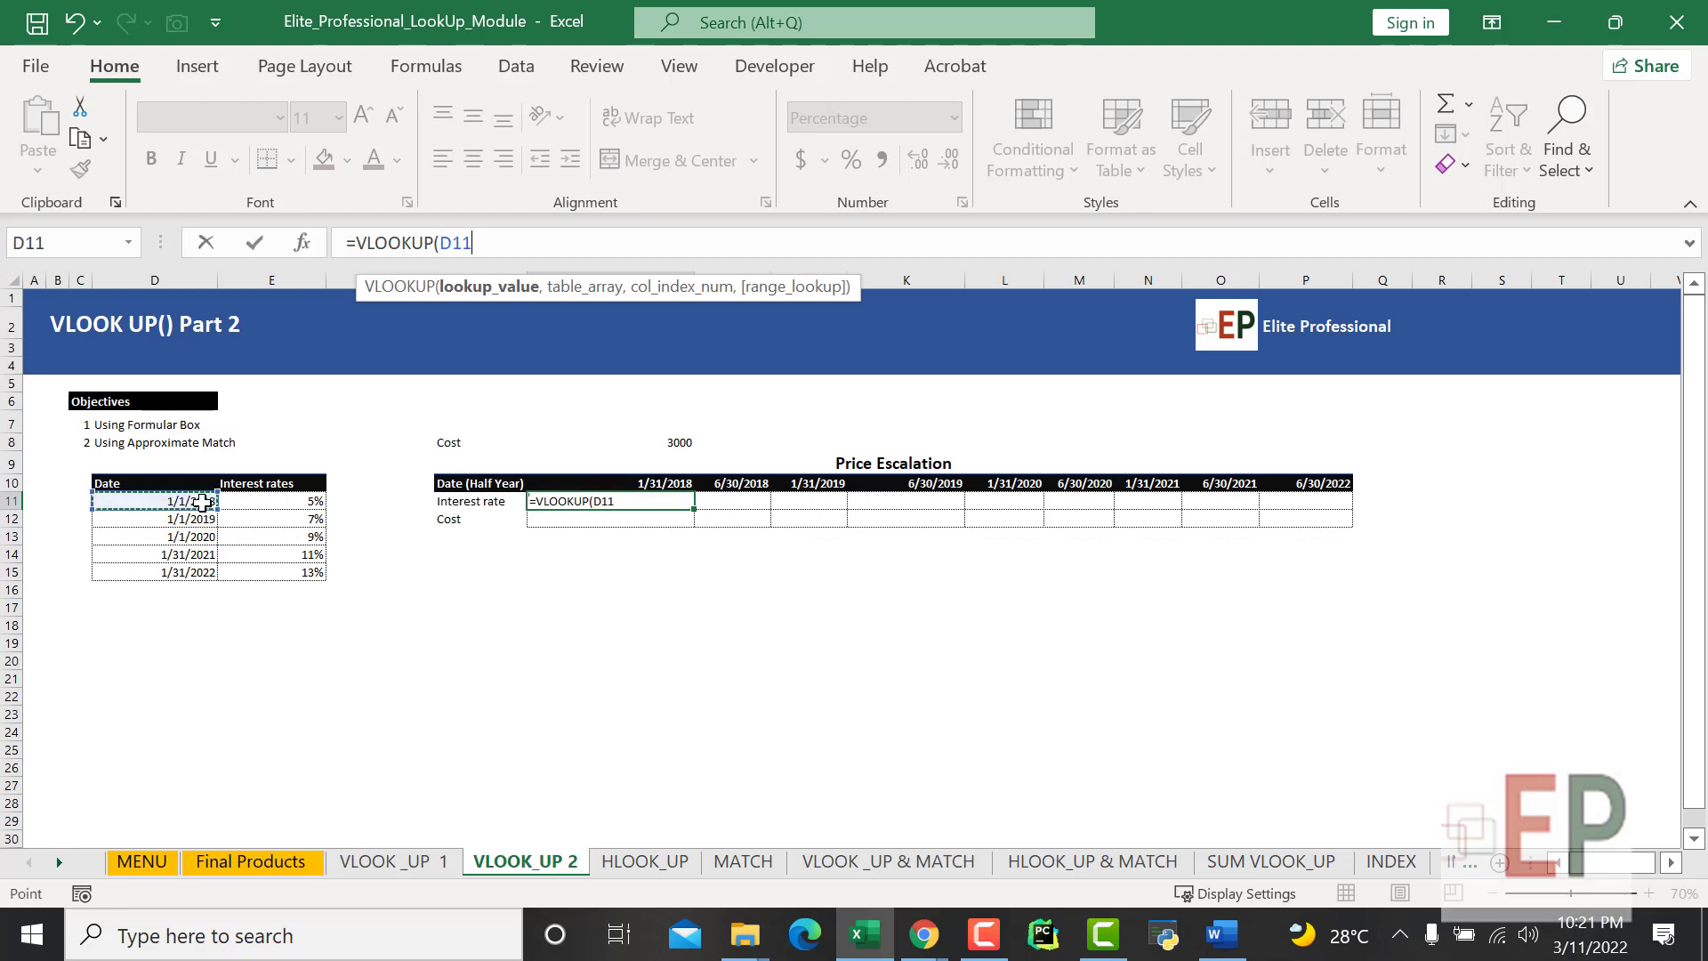
pyautogui.write(',')
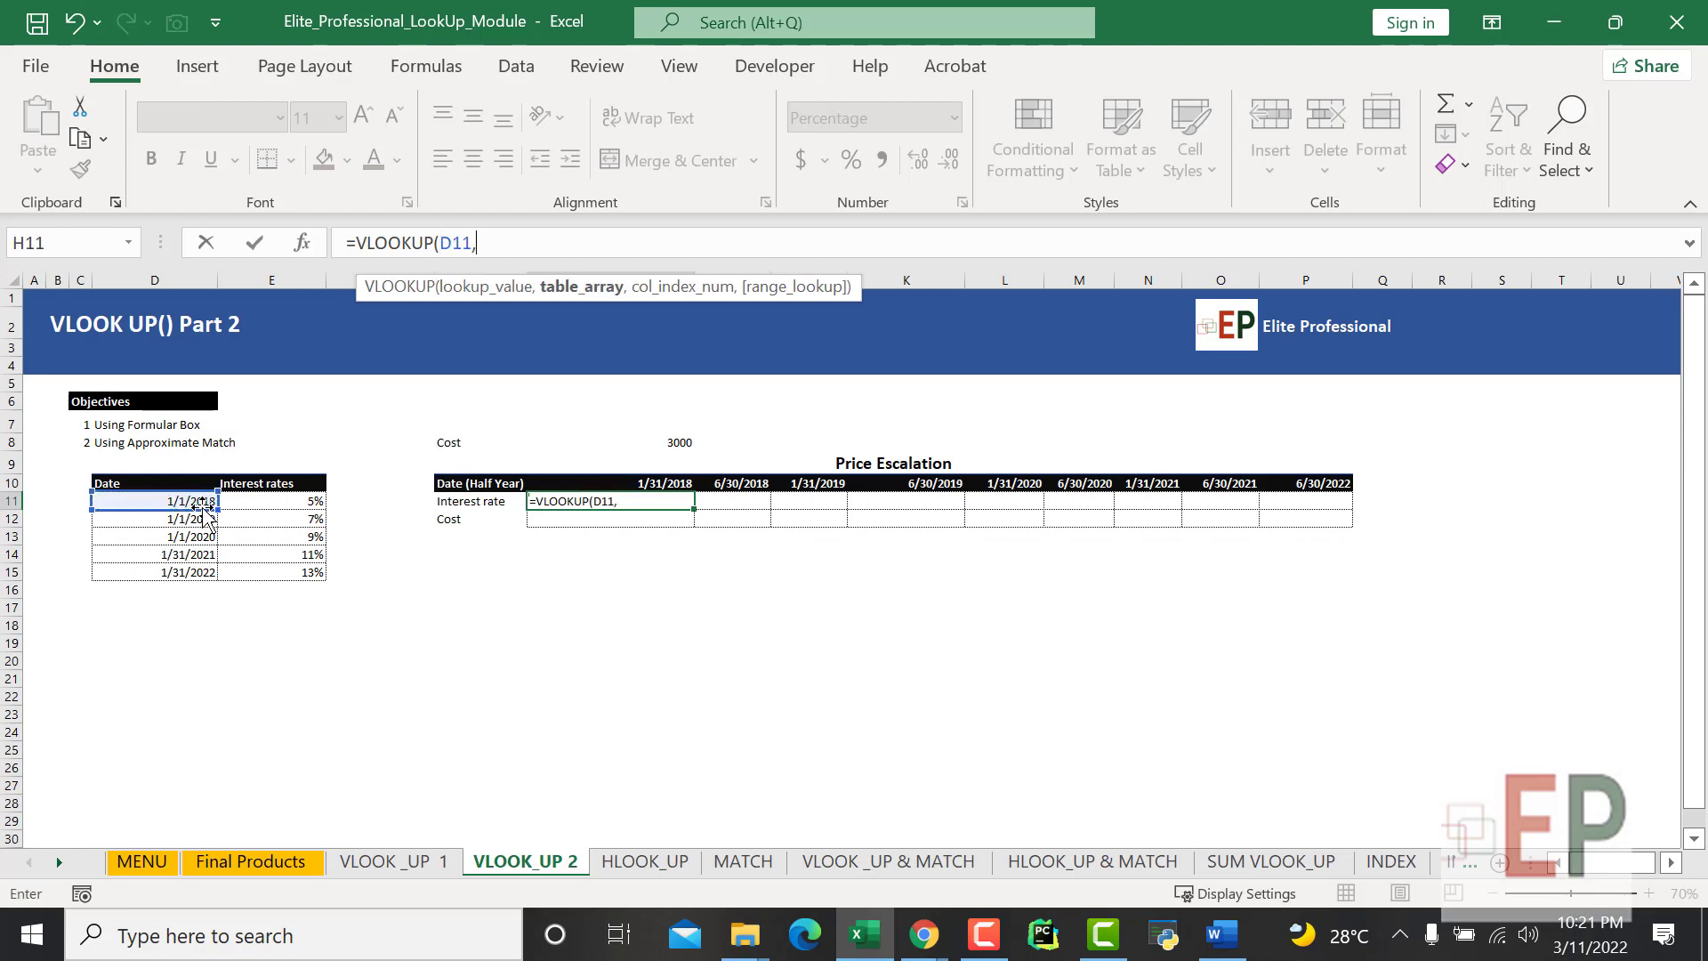
pyautogui.moveTo(203, 504); pyautogui.dragTo(269, 567)
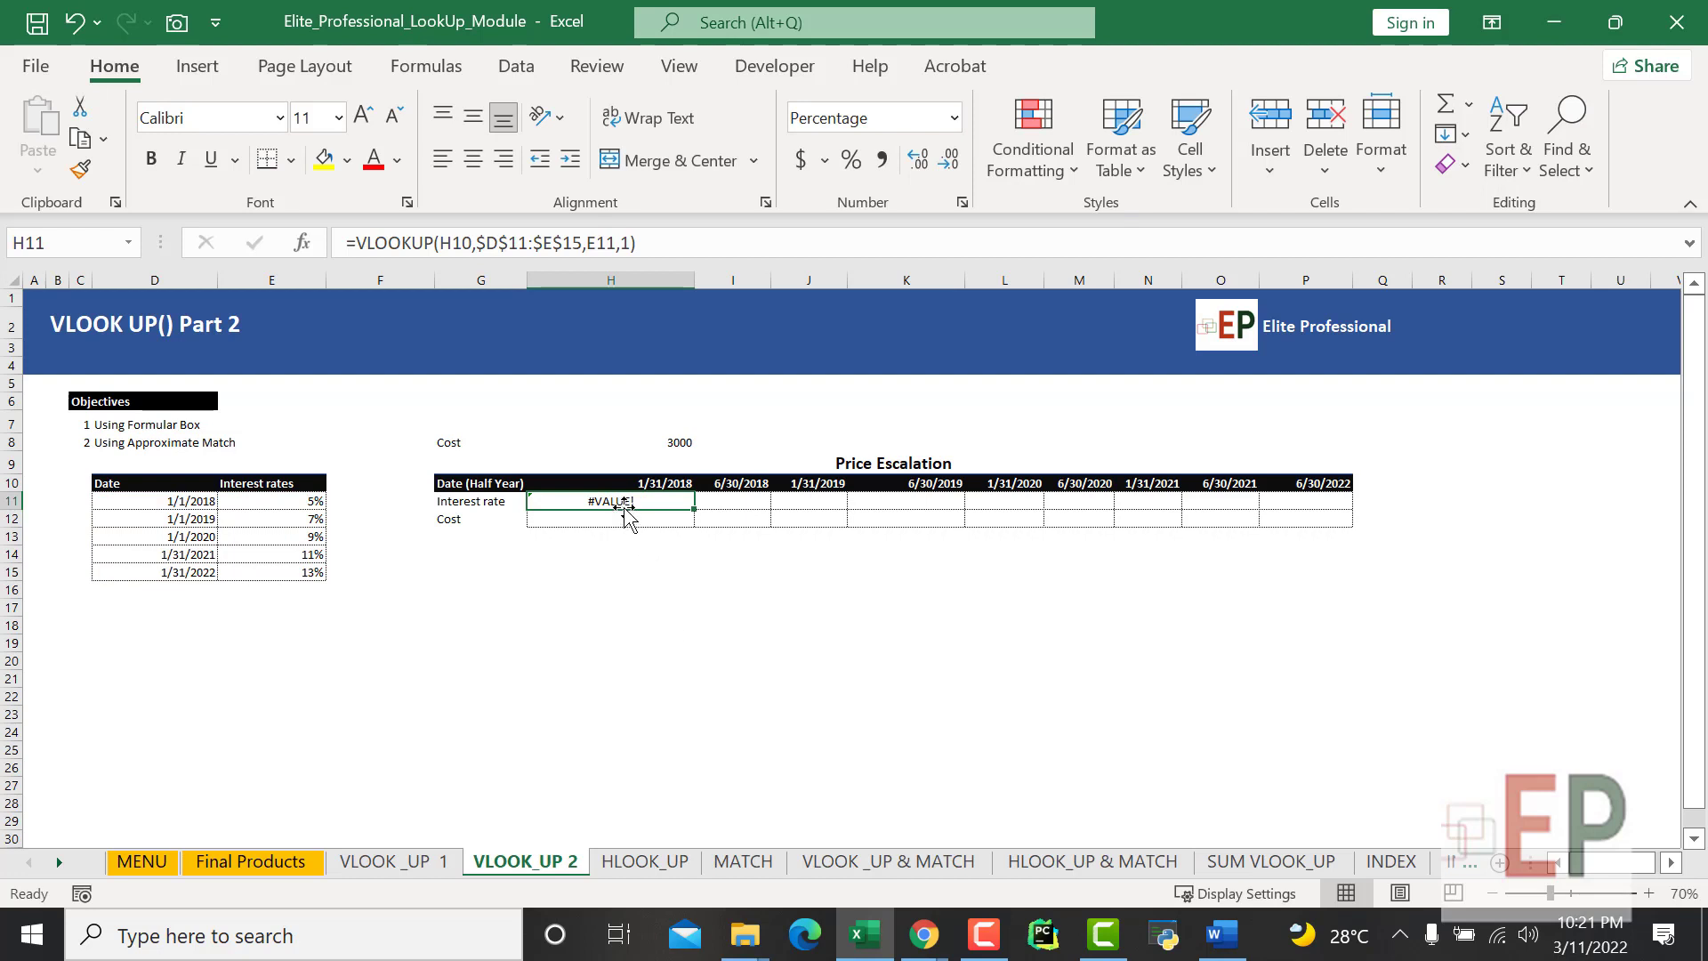
# Clear the faulty VLOOKUP formula from H11, leaving the cell empty.
pyautogui.click(620, 501)
pyautogui.write('=vlo')
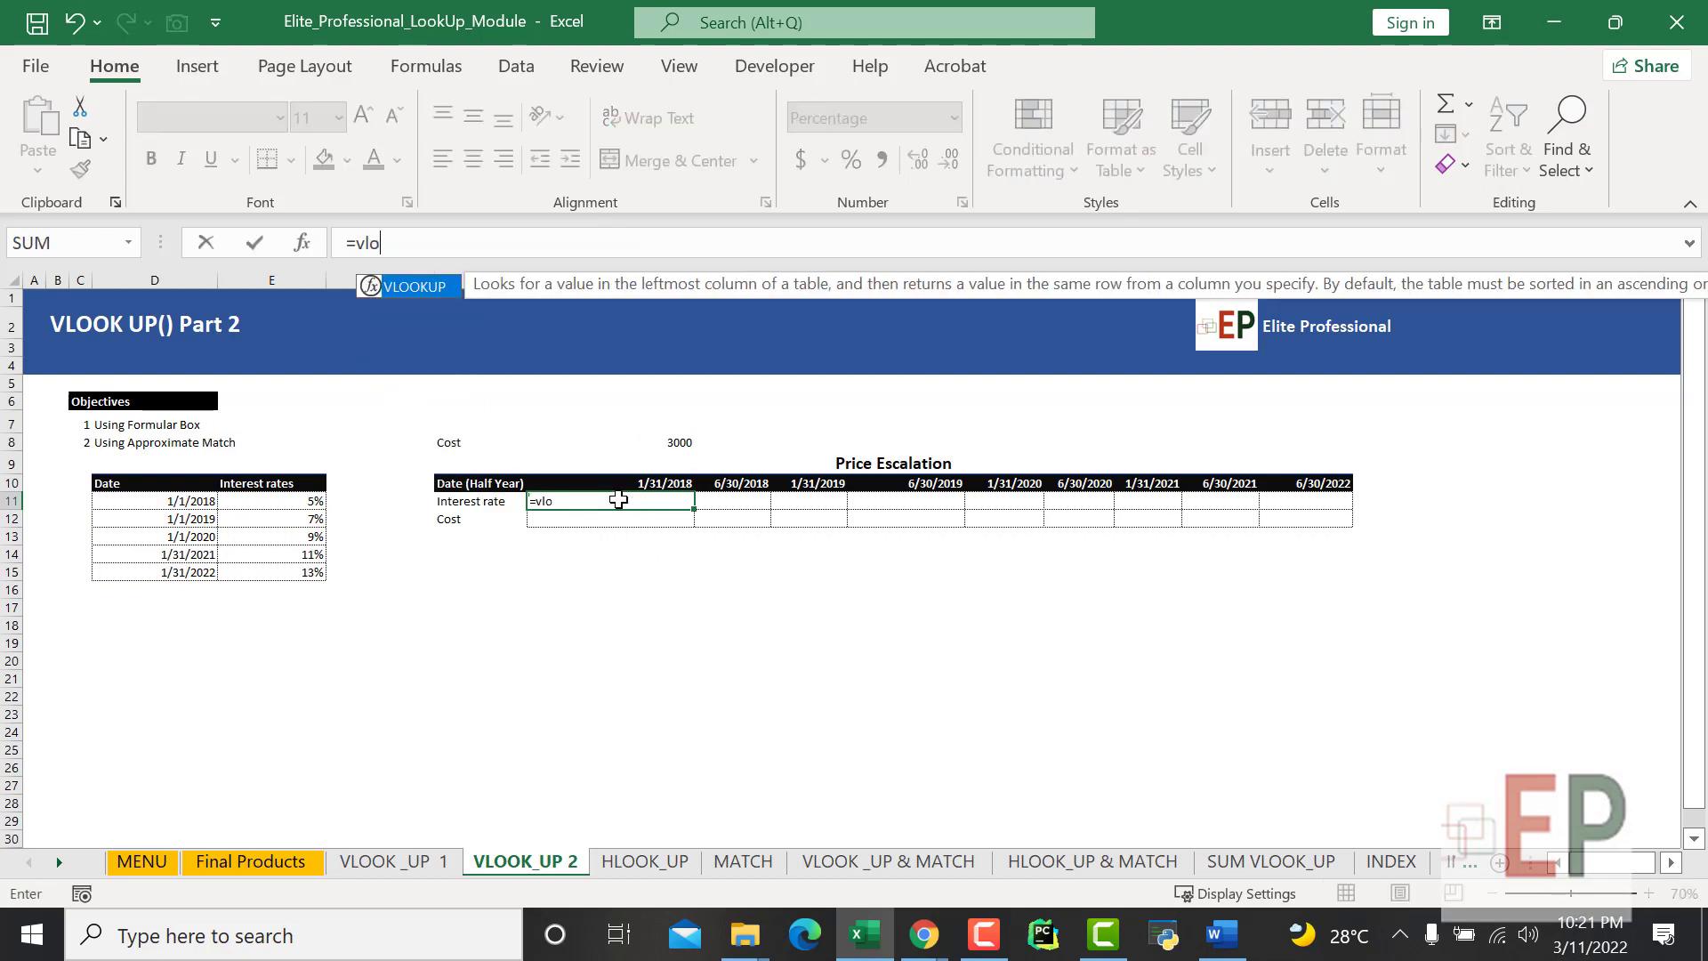
pyautogui.write('o')
pyautogui.press('Tab')
pyautogui.press('BackSpace')
pyautogui.press('BackSpace')
pyautogui.press('BackSpace')
pyautogui.press('BackSpace')
pyautogui.press('BackSpace')
pyautogui.press('BackSpace')
pyautogui.press('BackSpace')
pyautogui.press('BackSpace')
pyautogui.press('BackSpace')
pyautogui.press('Return')
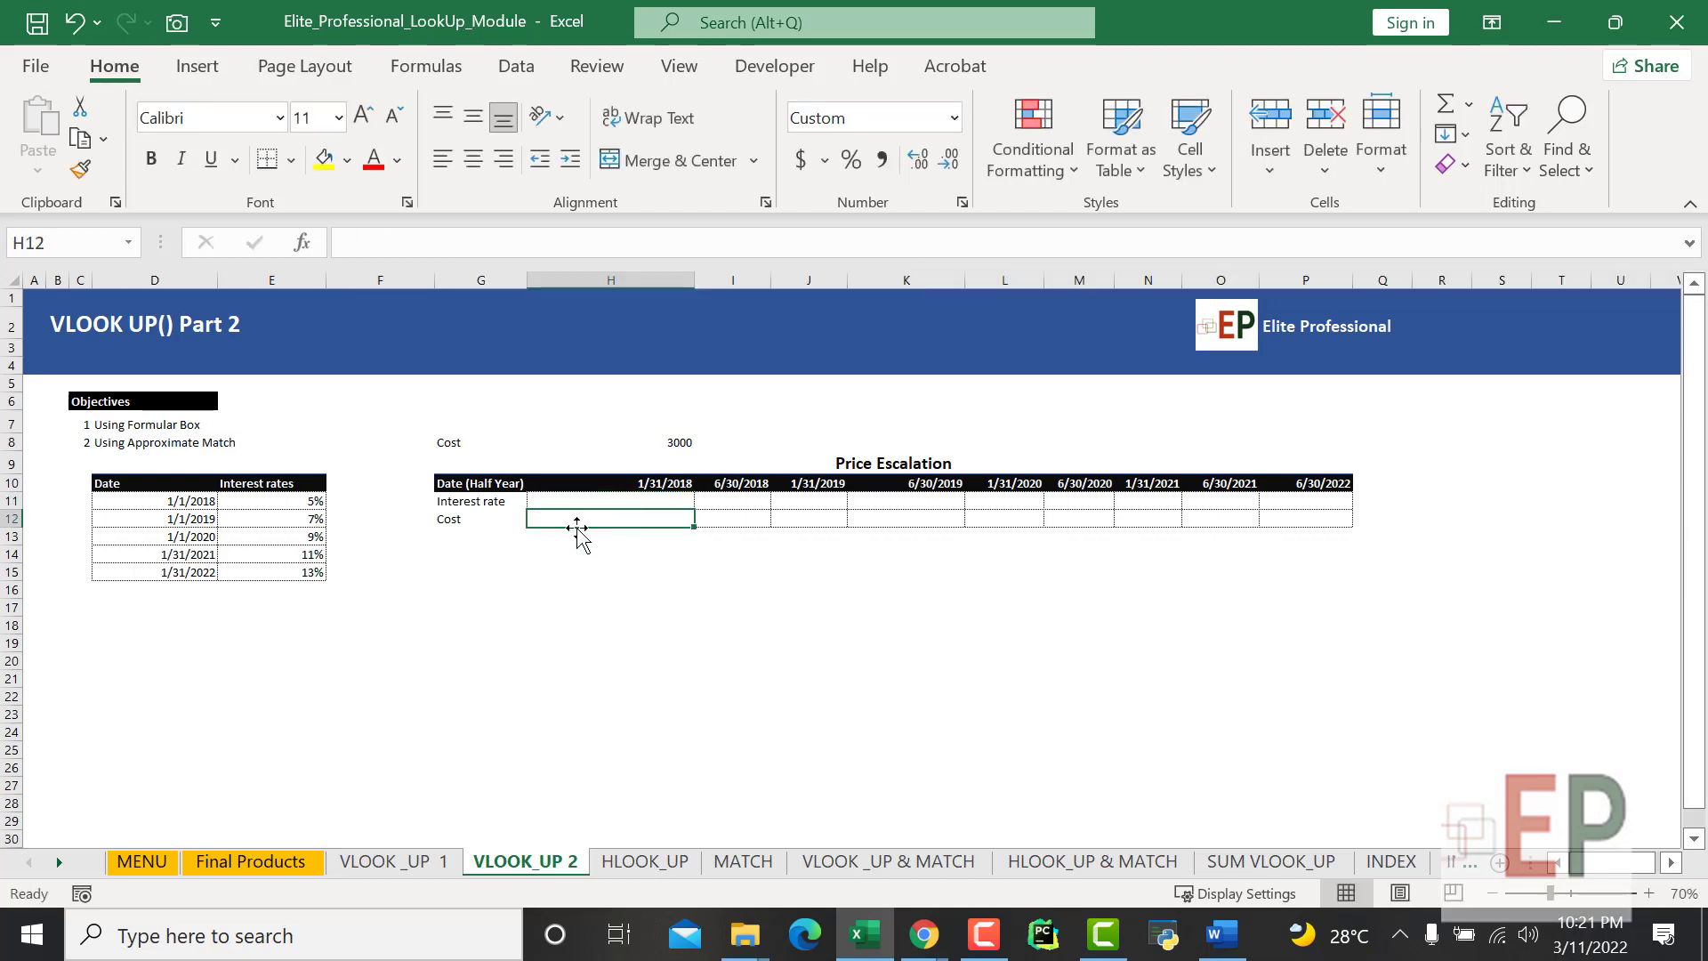
# Build a VLOOKUP in H11 through Function Arguments with lookup value H10, table array $D$11:$E$15 and column index 2.
pyautogui.click(584, 500)
pyautogui.write('=vl')
pyautogui.press('Tab')
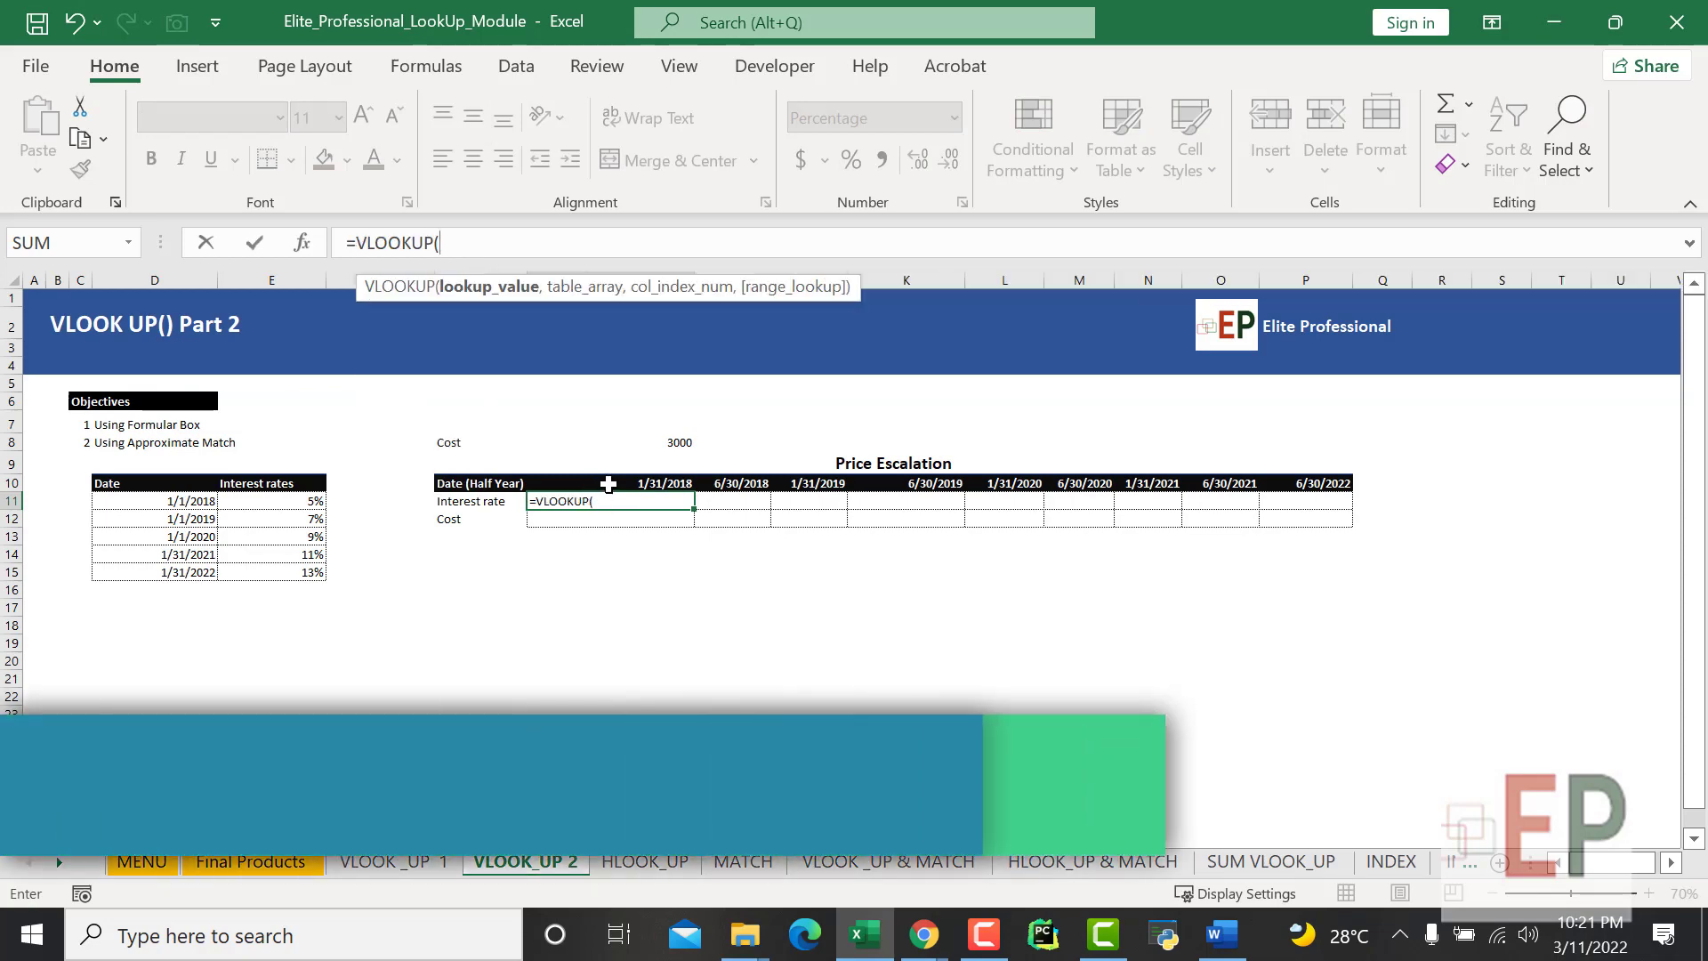
pyautogui.hotkey('ctrl', 'a')
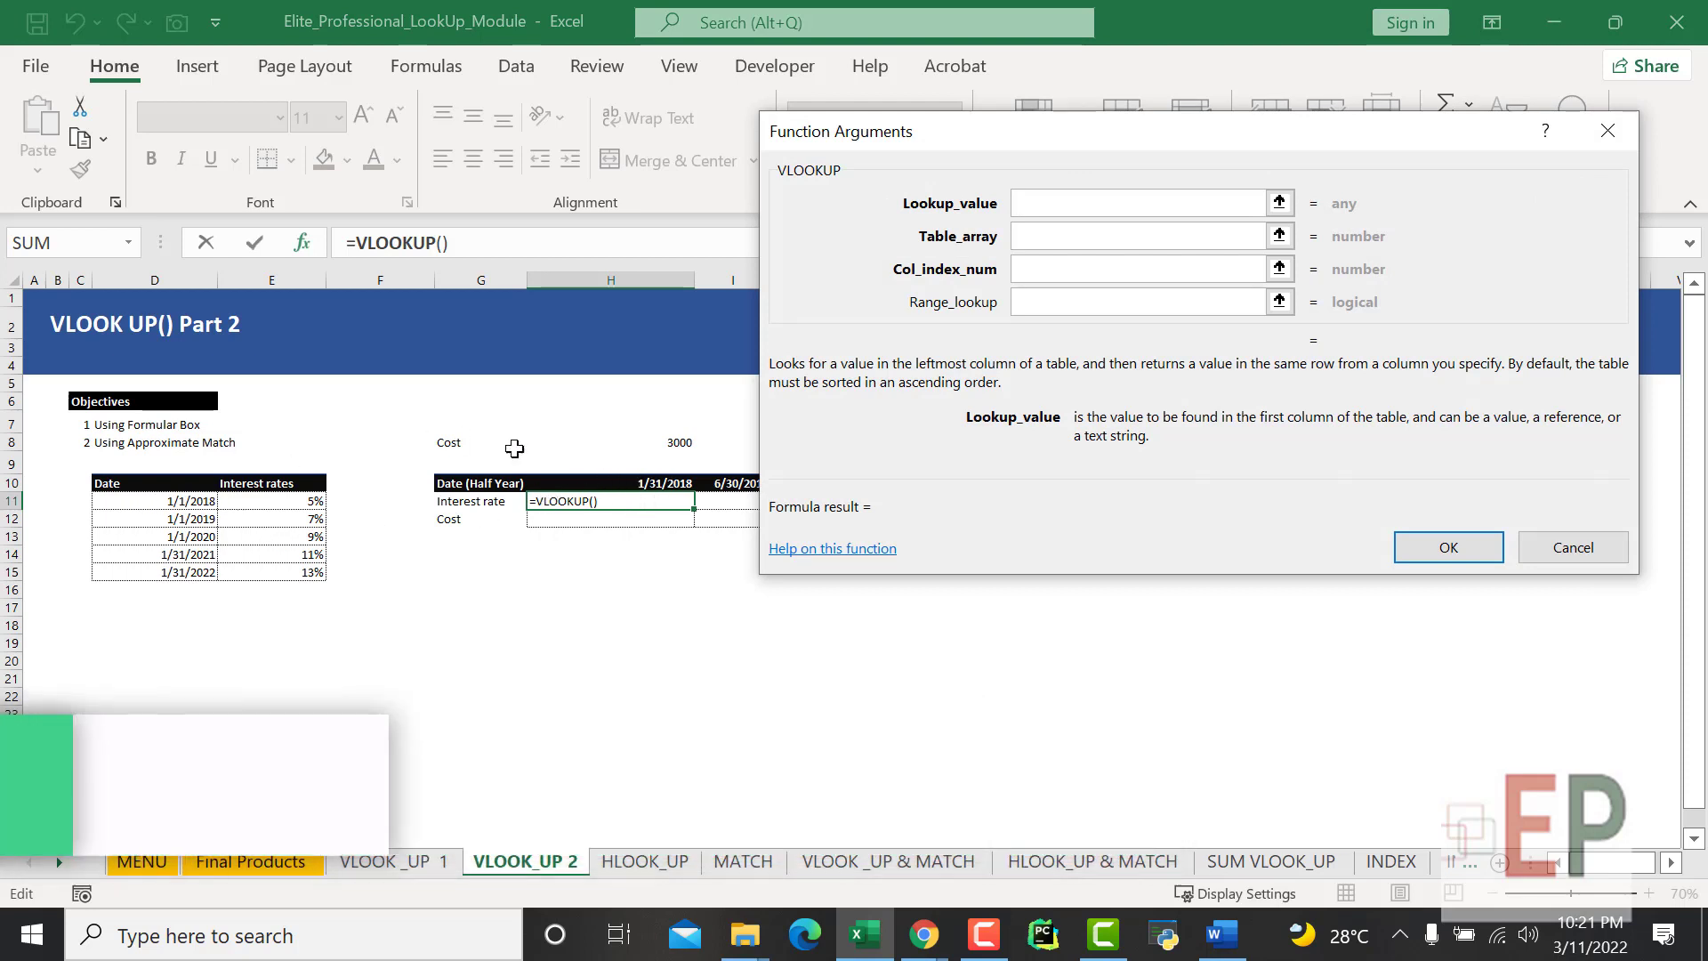
pyautogui.click(633, 487)
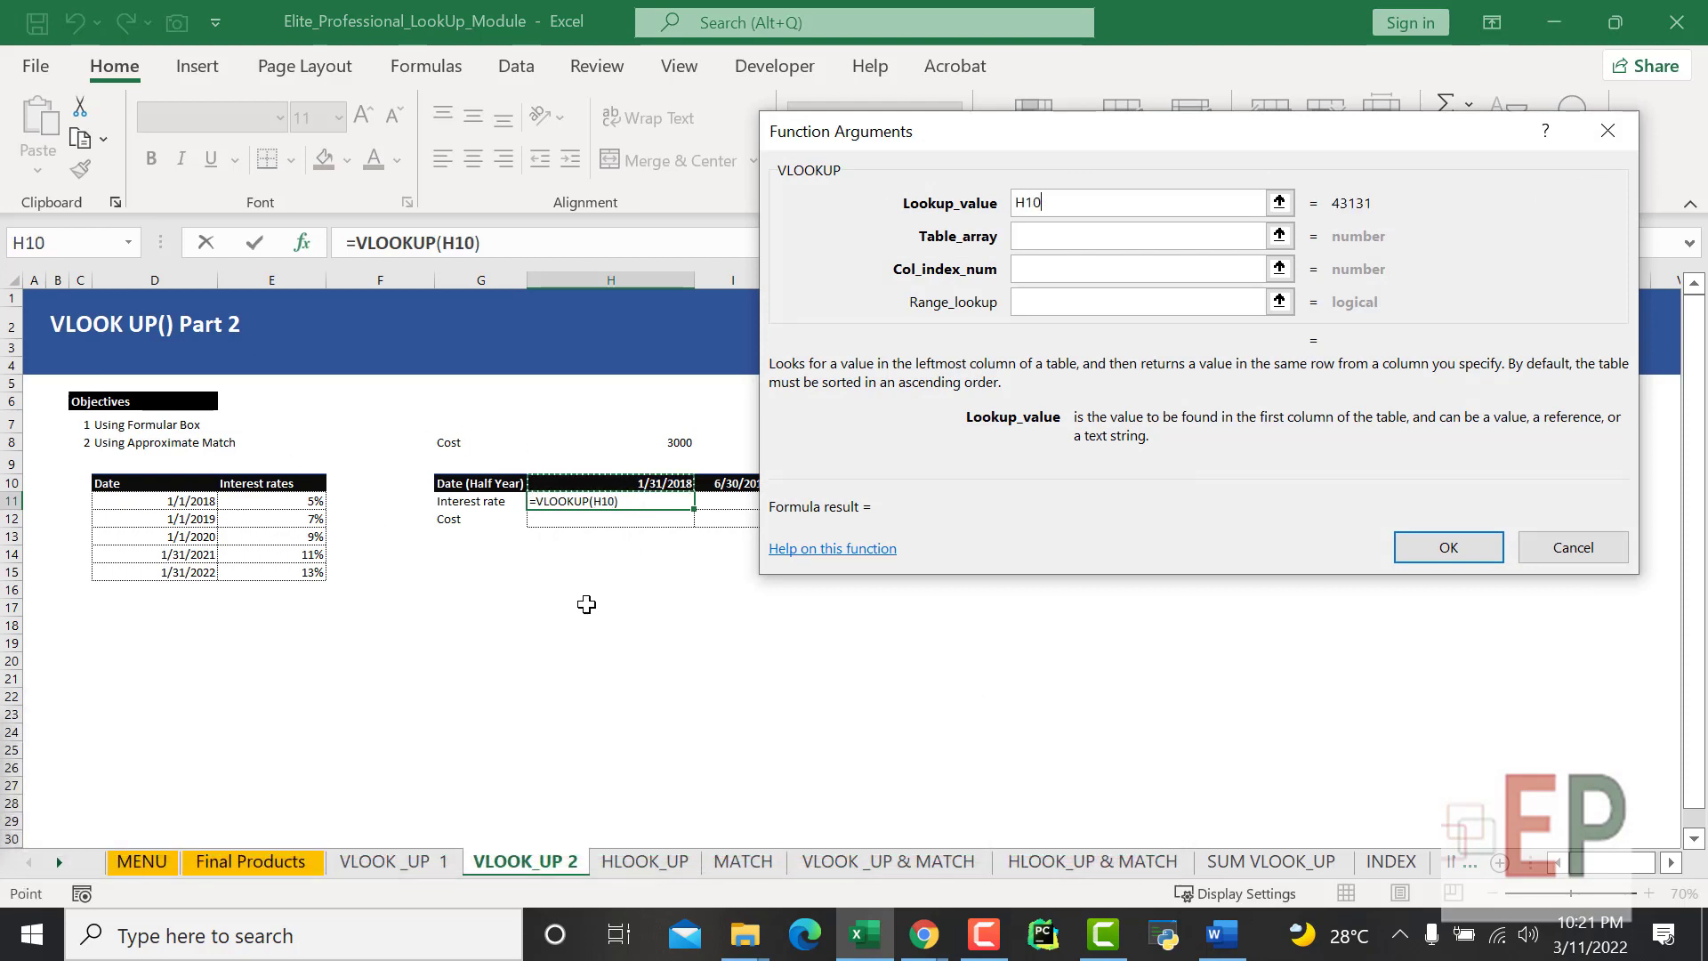
pyautogui.click(1028, 238)
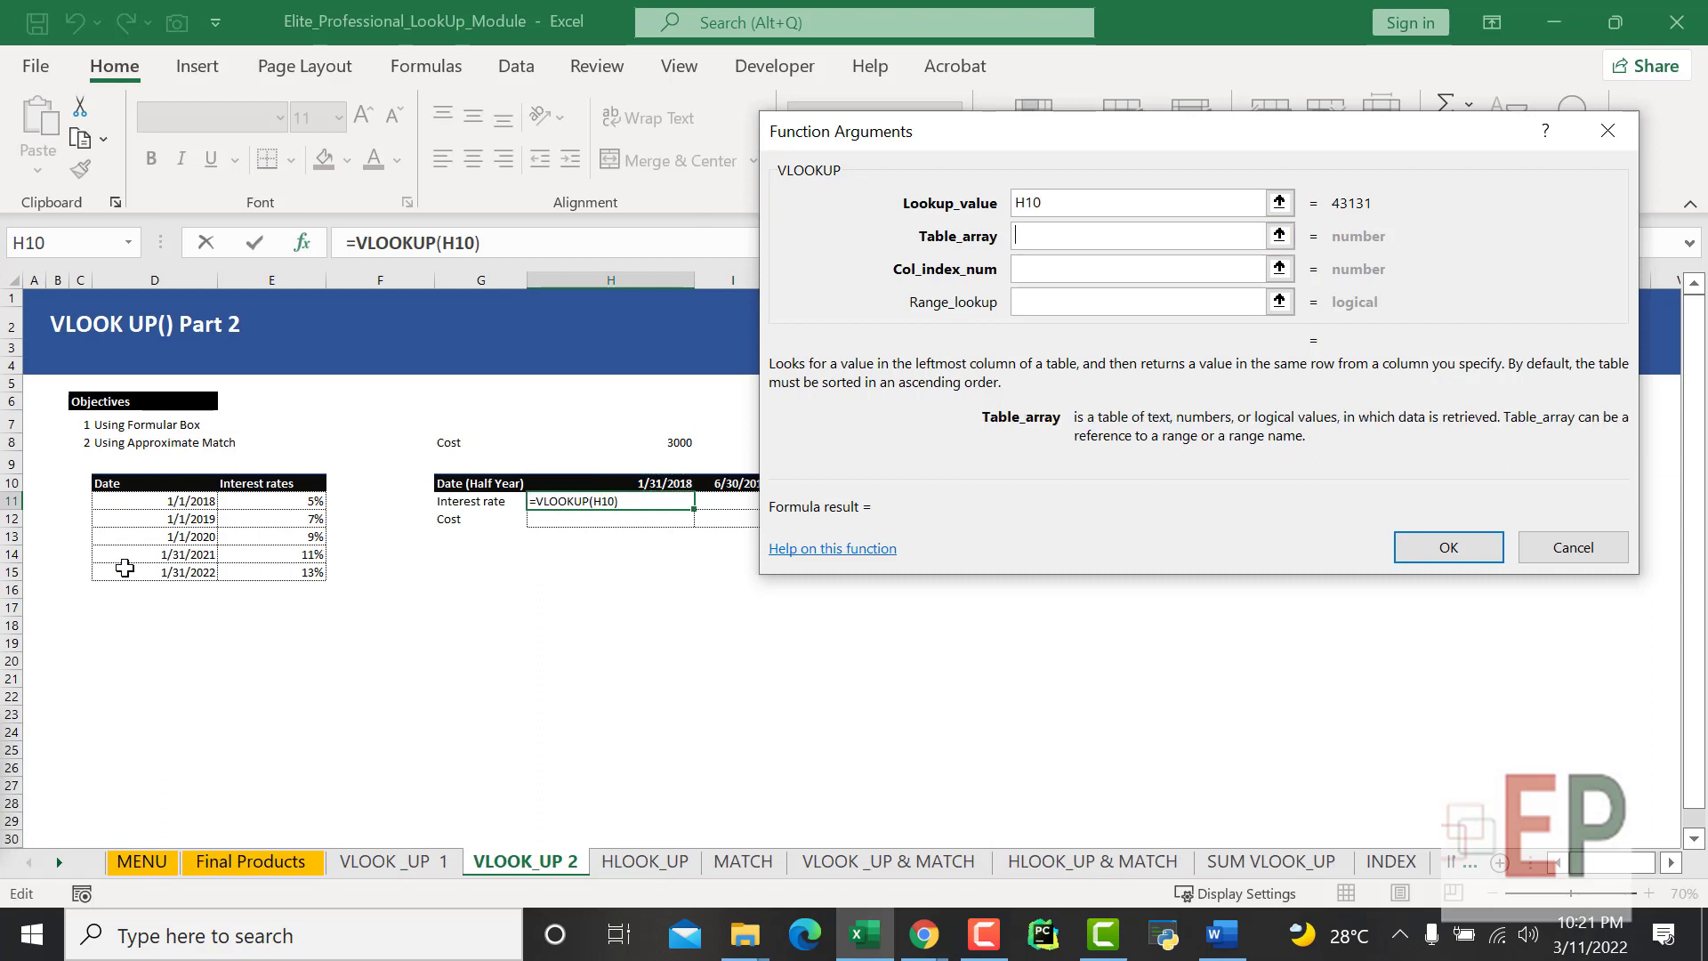
pyautogui.moveTo(160, 501); pyautogui.dragTo(267, 570)
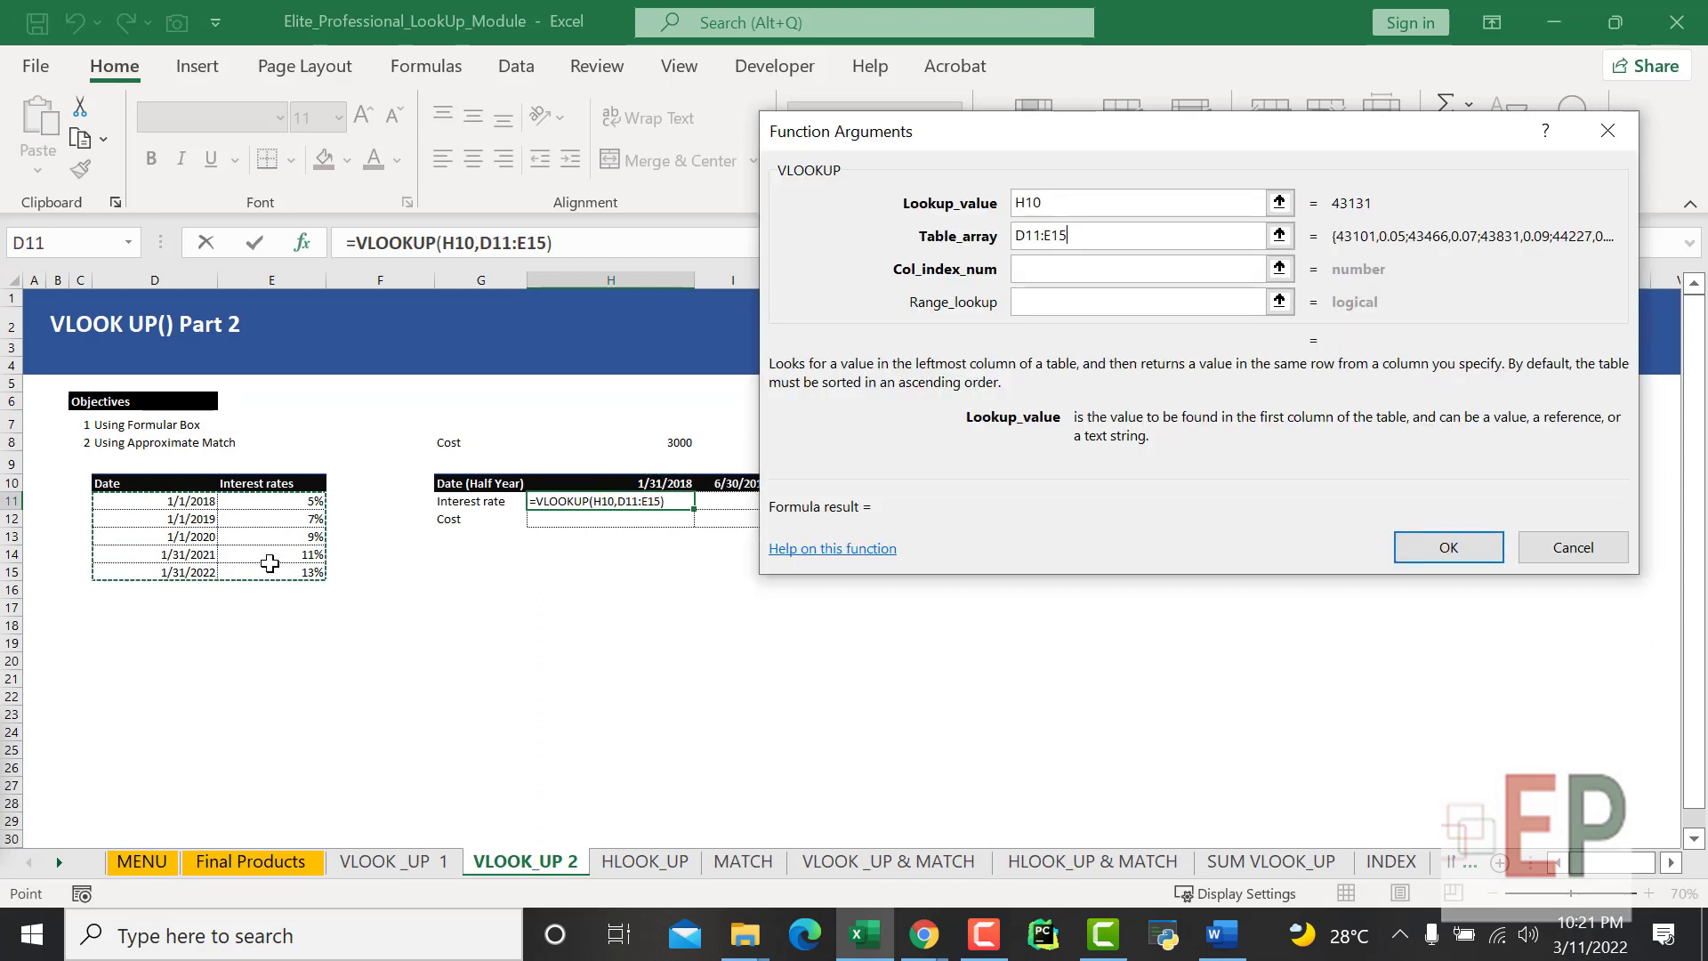
pyautogui.press('F4')
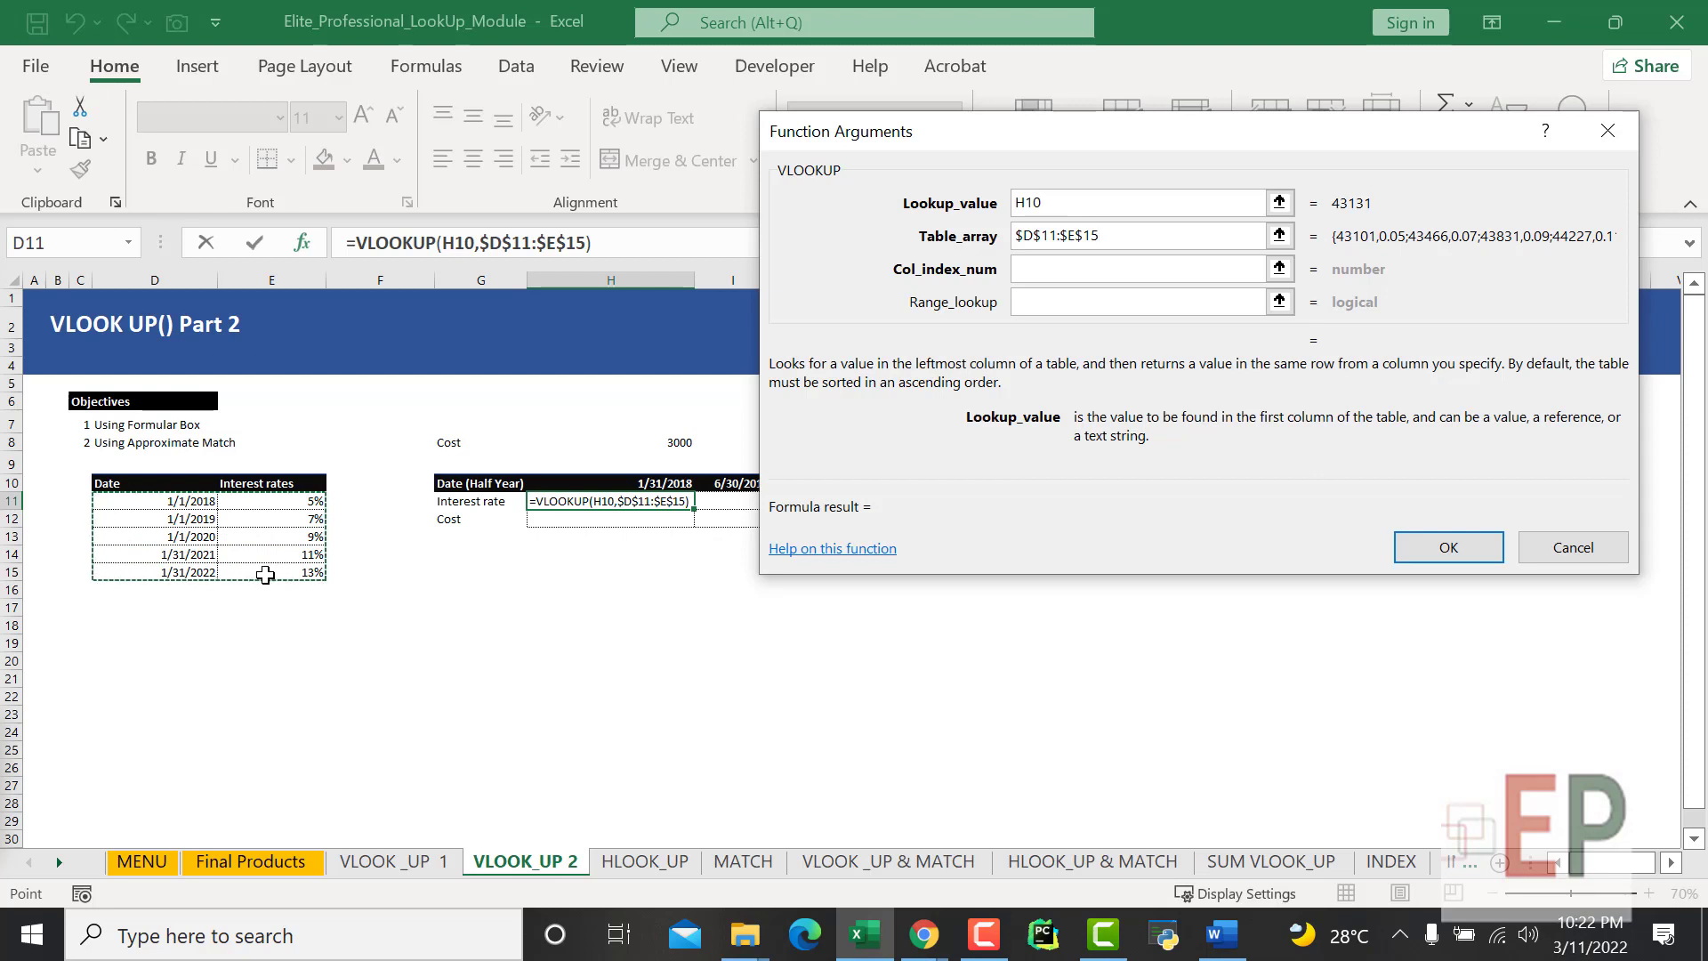
pyautogui.click(1059, 268)
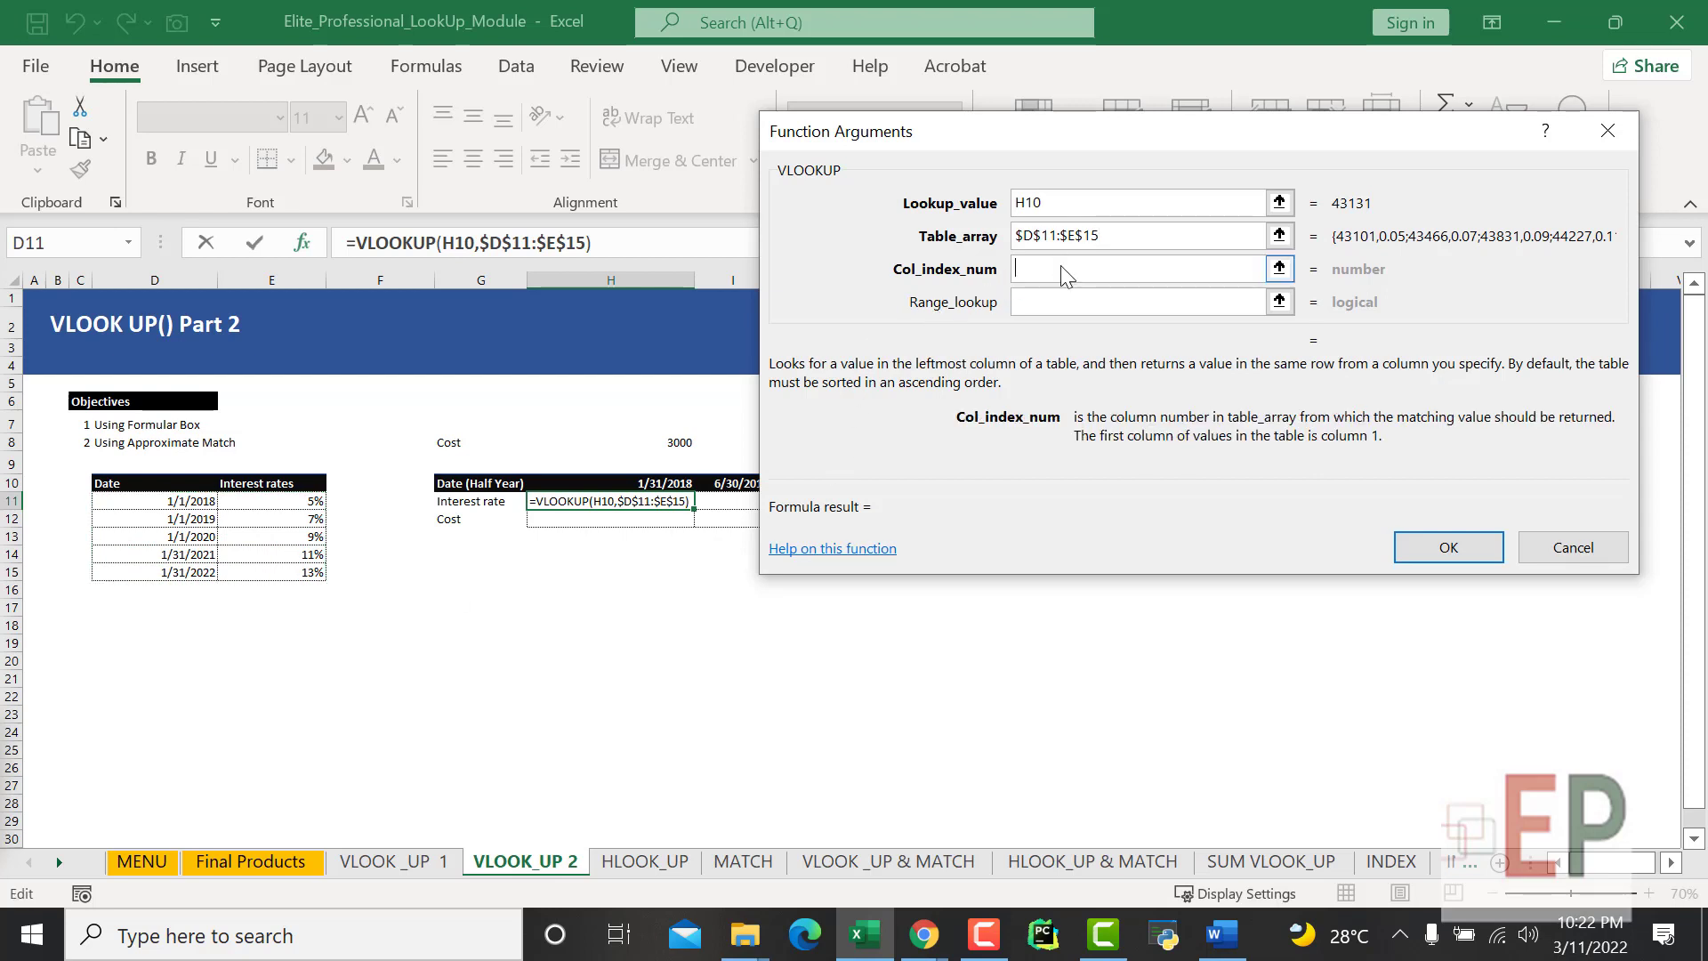
pyautogui.write('2')
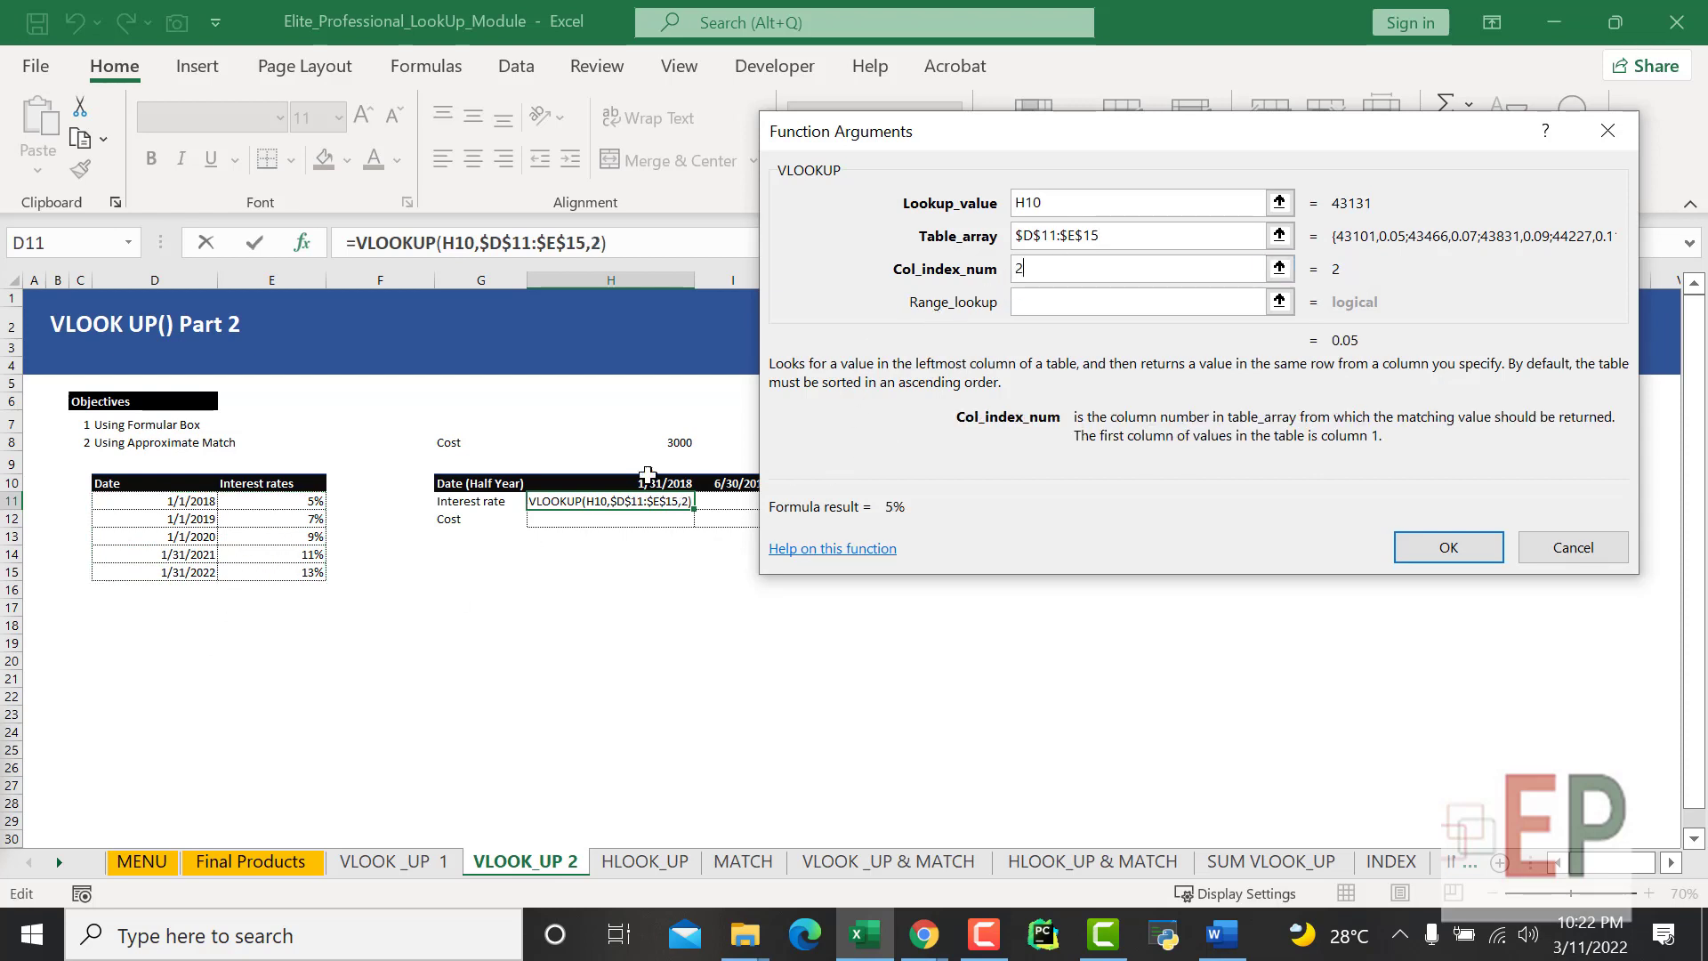
# Try 0 and 1 as the VLOOKUP's Range_lookup, and enter the formula in H11 with exact match 0.
pyautogui.click(1046, 303)
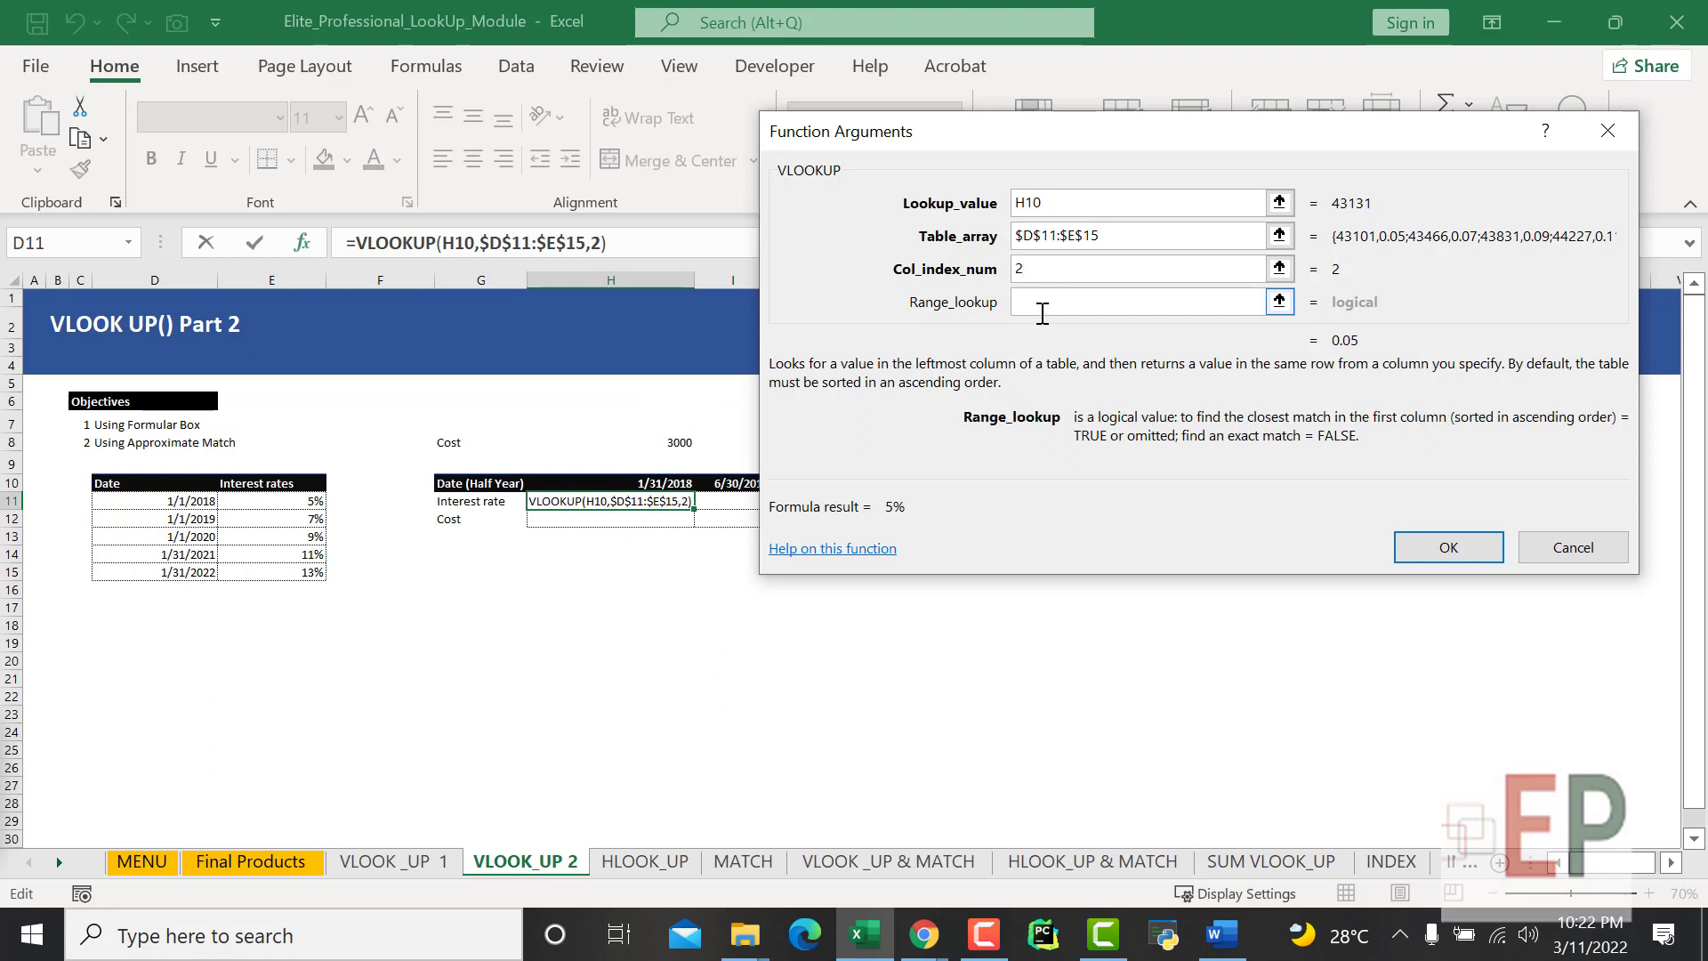
pyautogui.write('0')
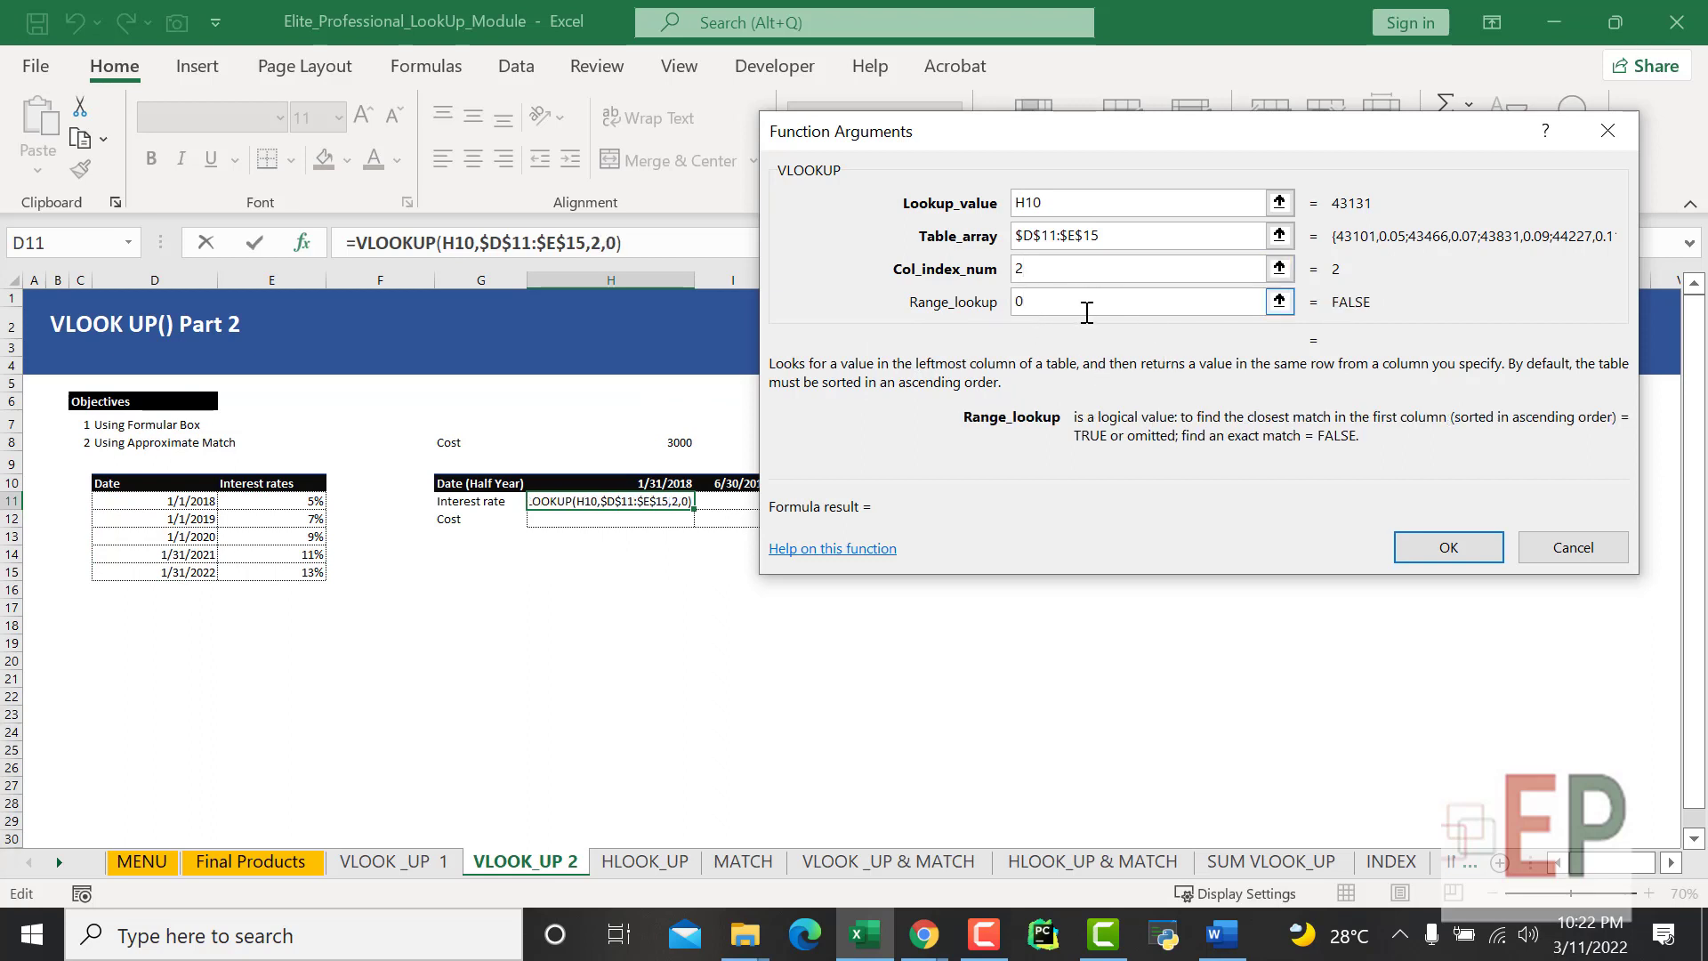
pyautogui.press('BackSpace')
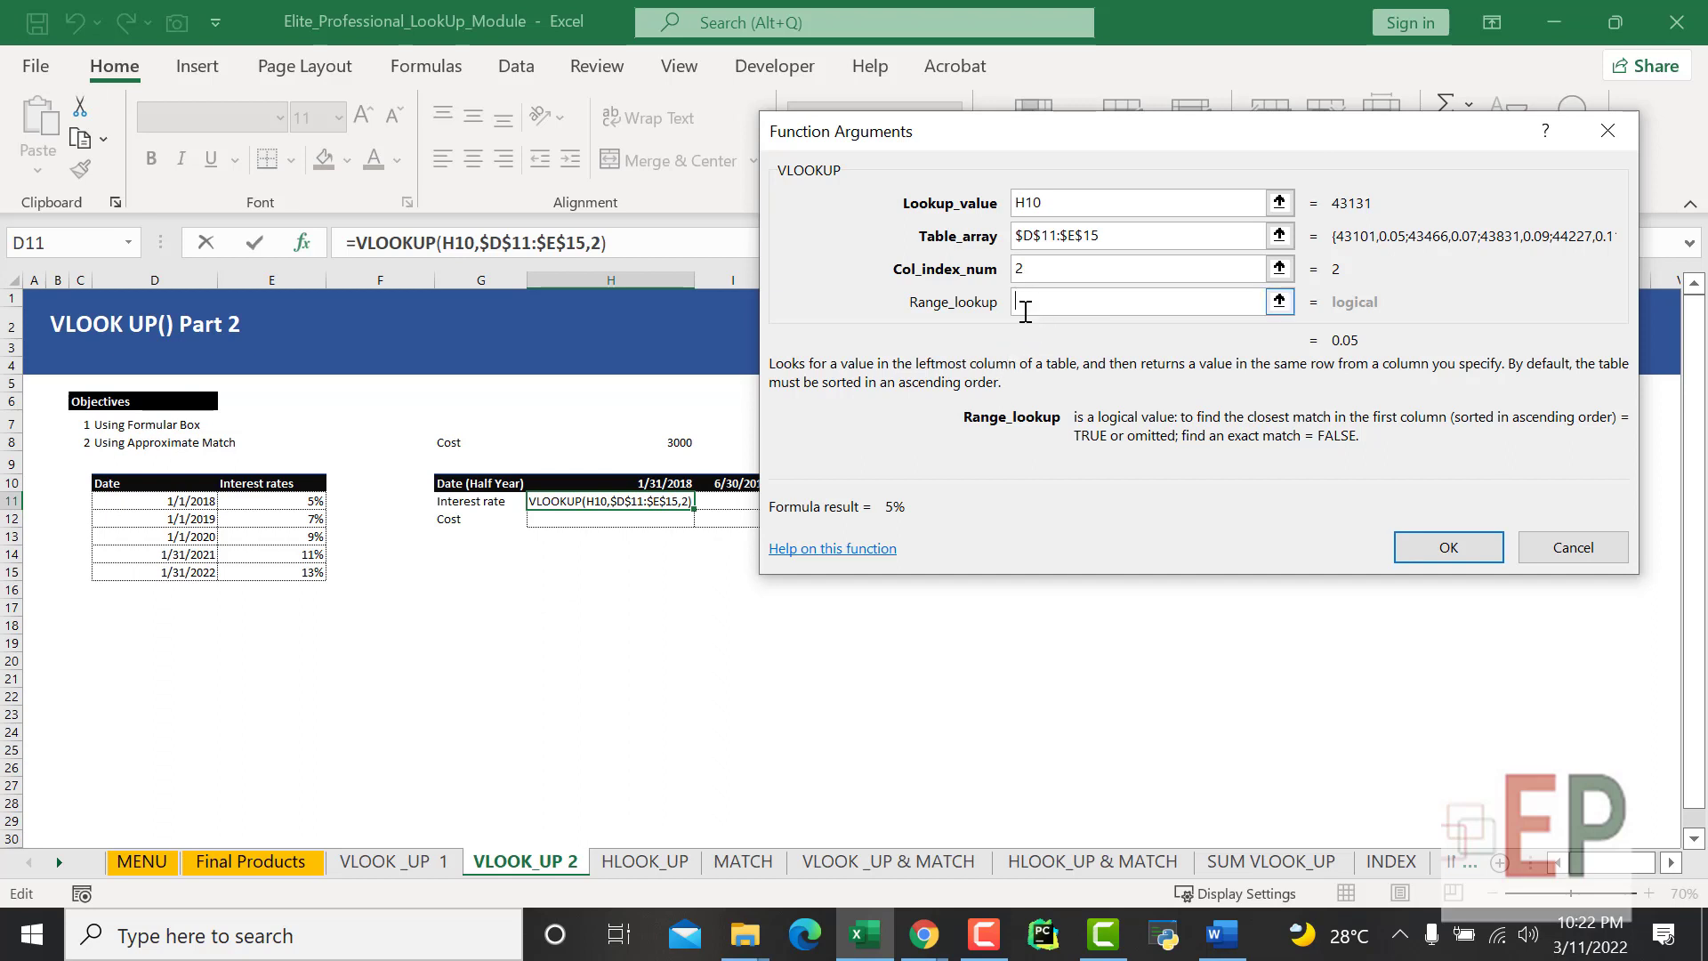
pyautogui.write('1')
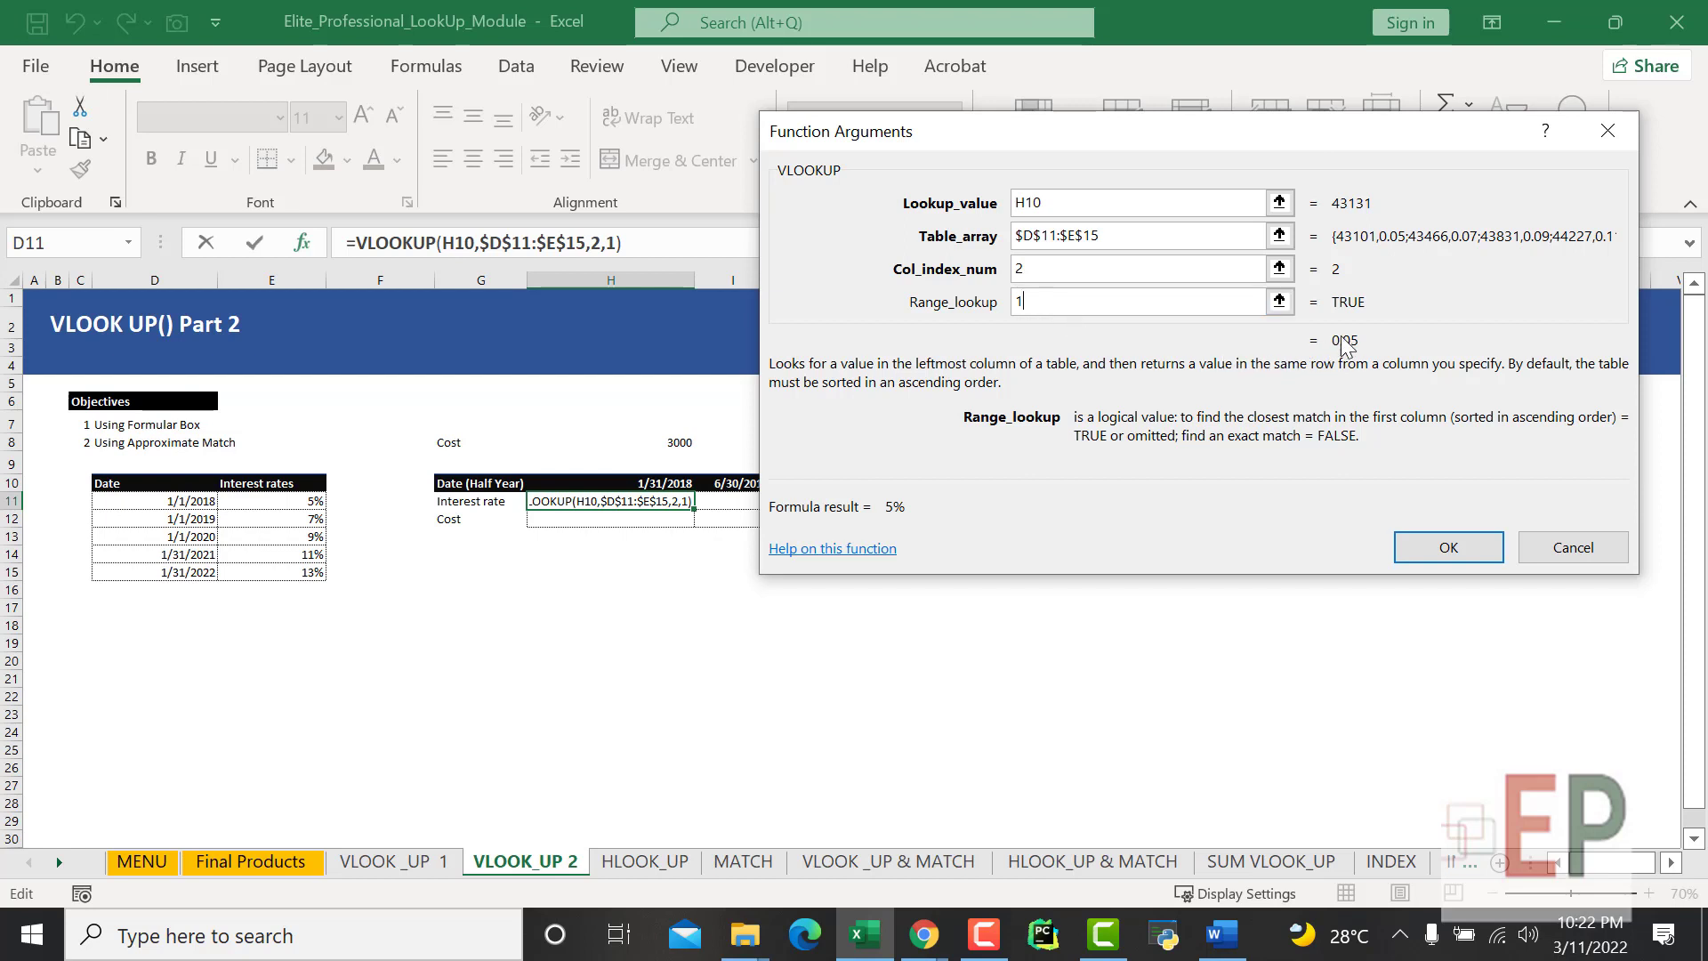
pyautogui.press('BackSpace')
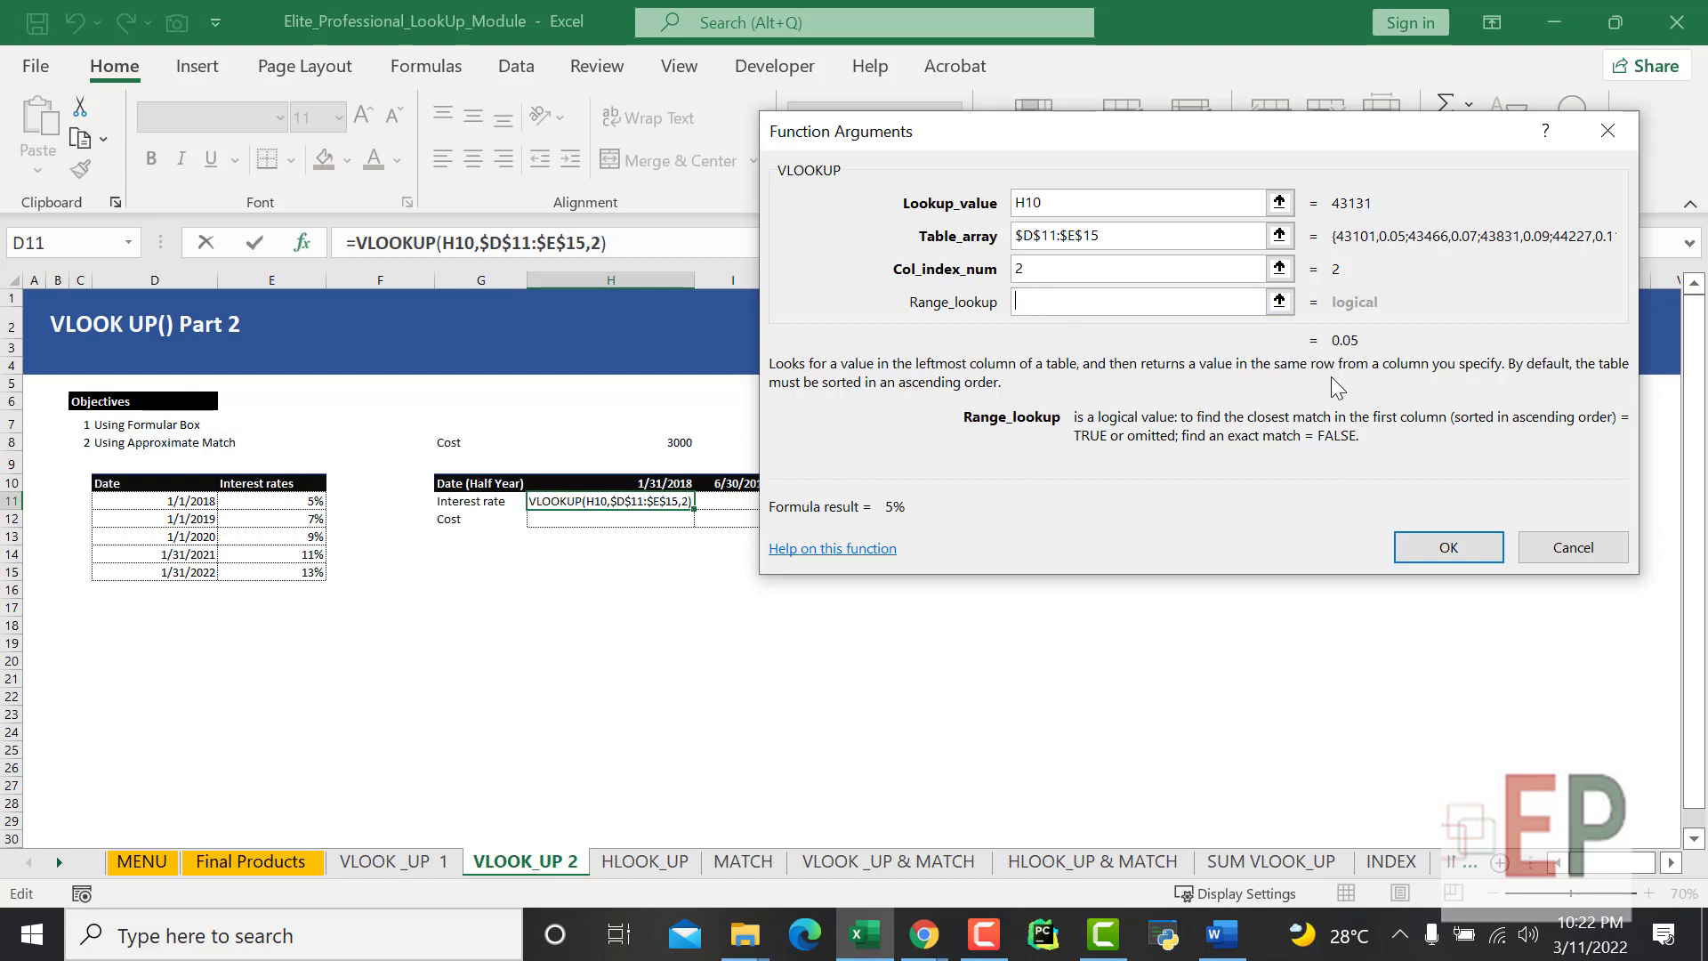
pyautogui.write('0')
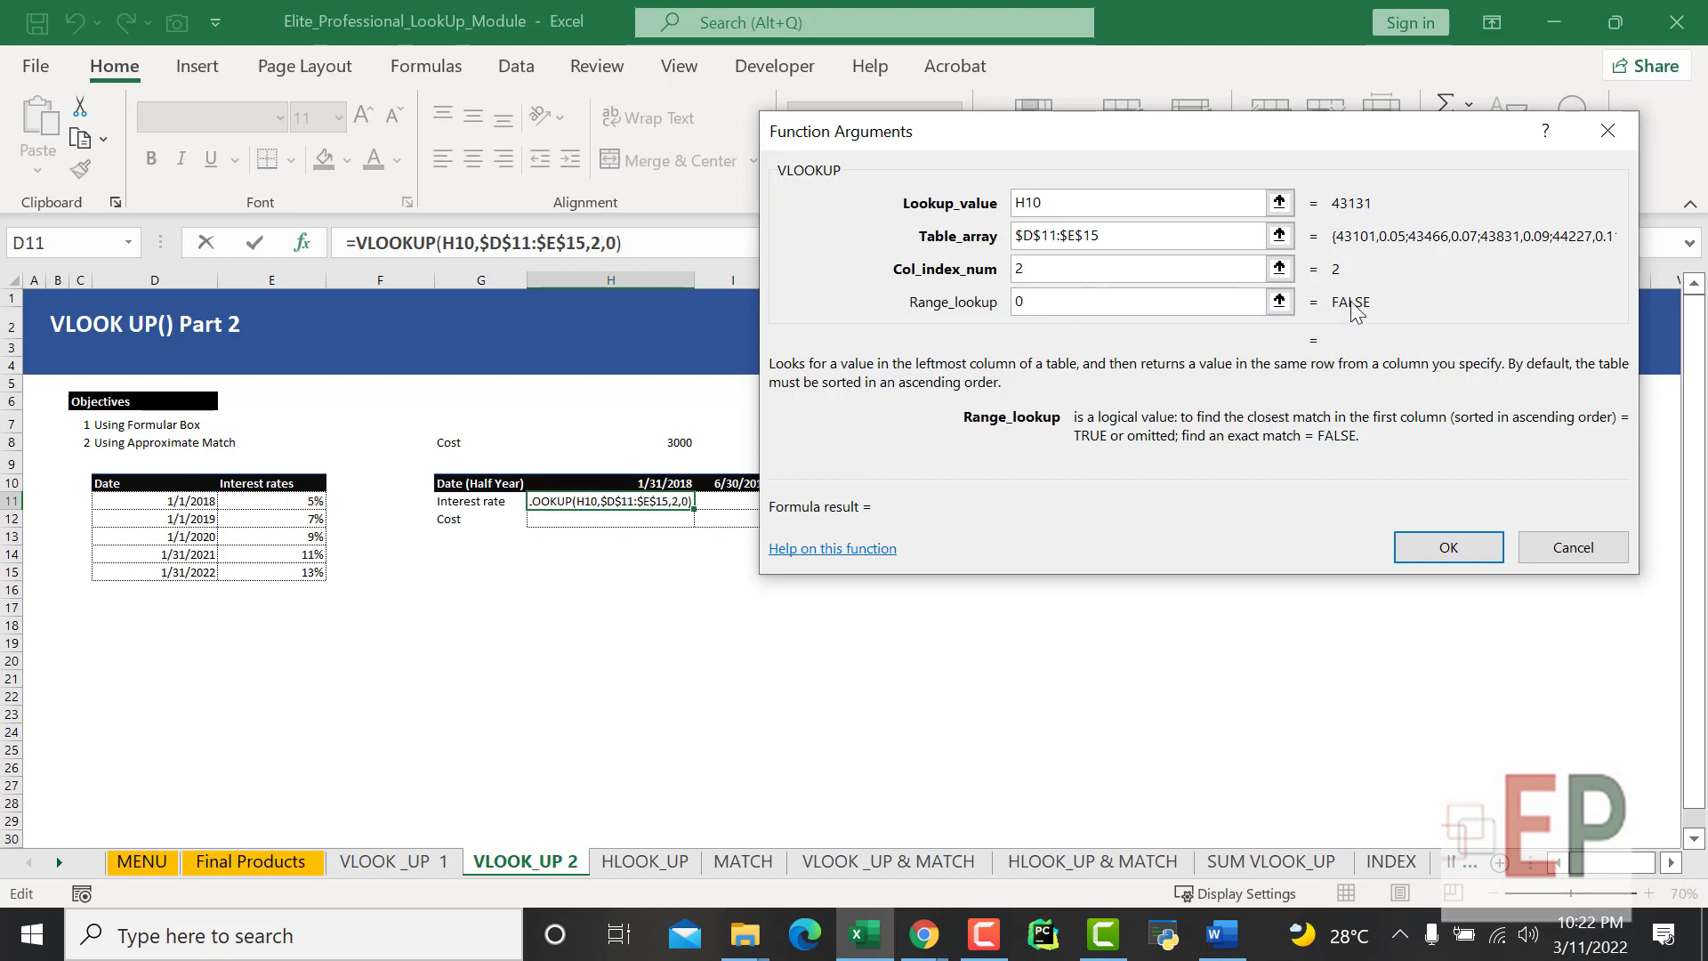
pyautogui.click(1447, 547)
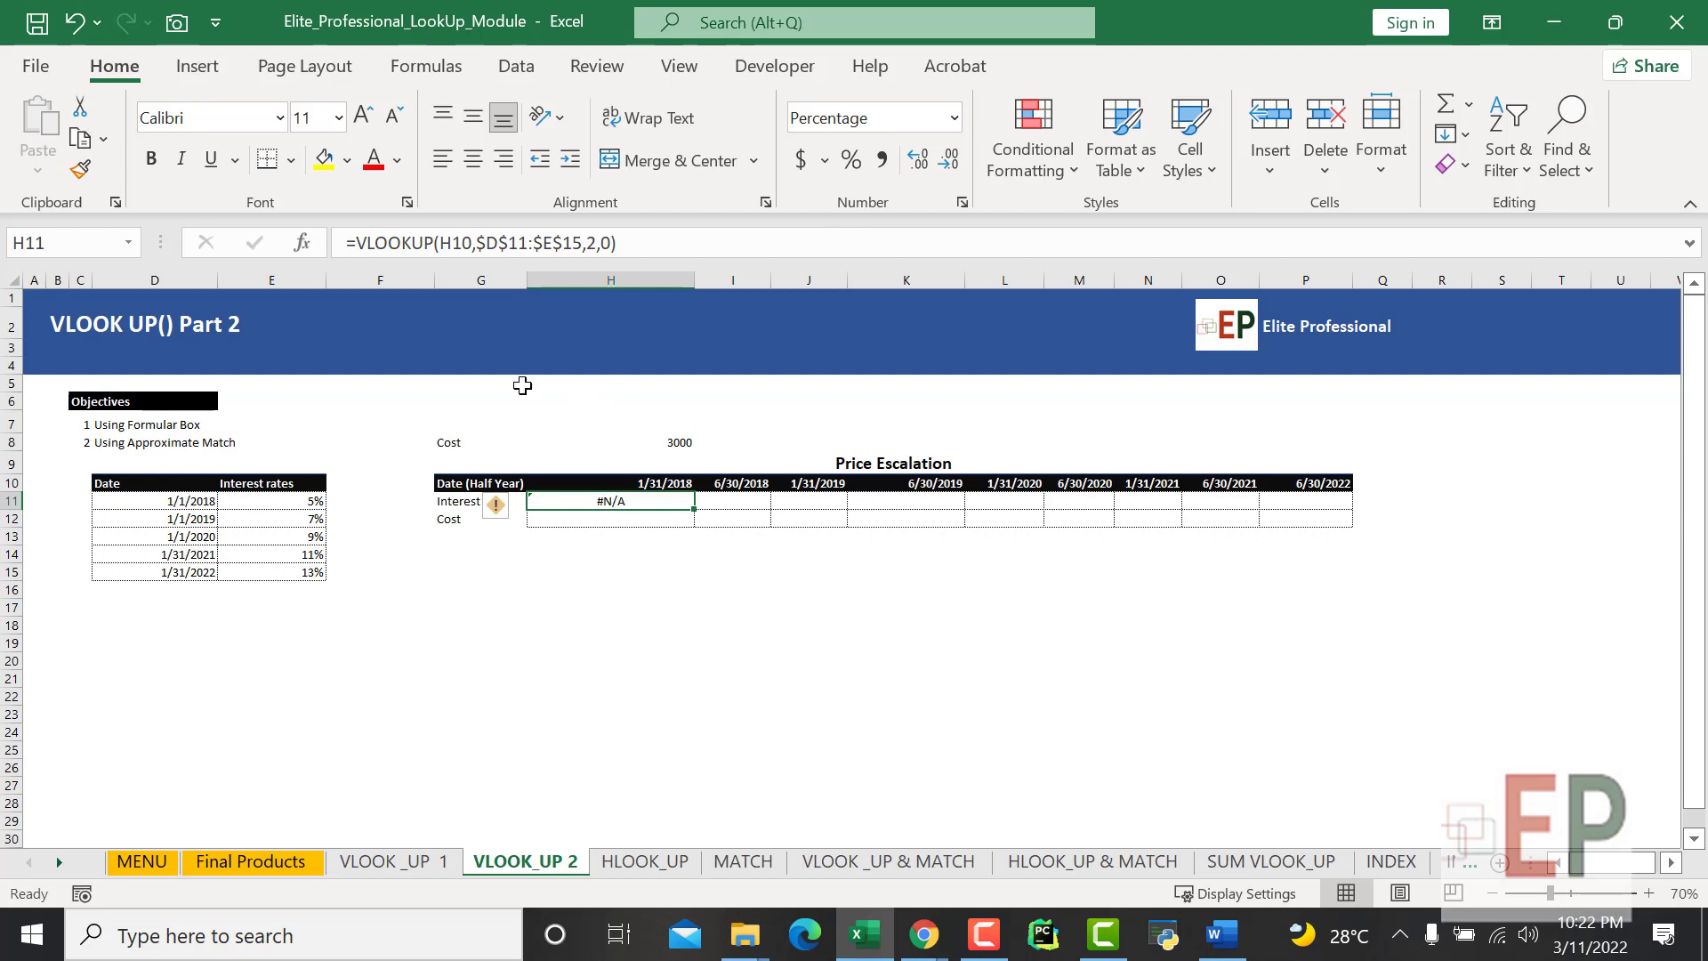
# Change the range_lookup argument of the VLOOKUP in H11 to 1 for an approximate match.
pyautogui.click(613, 242)
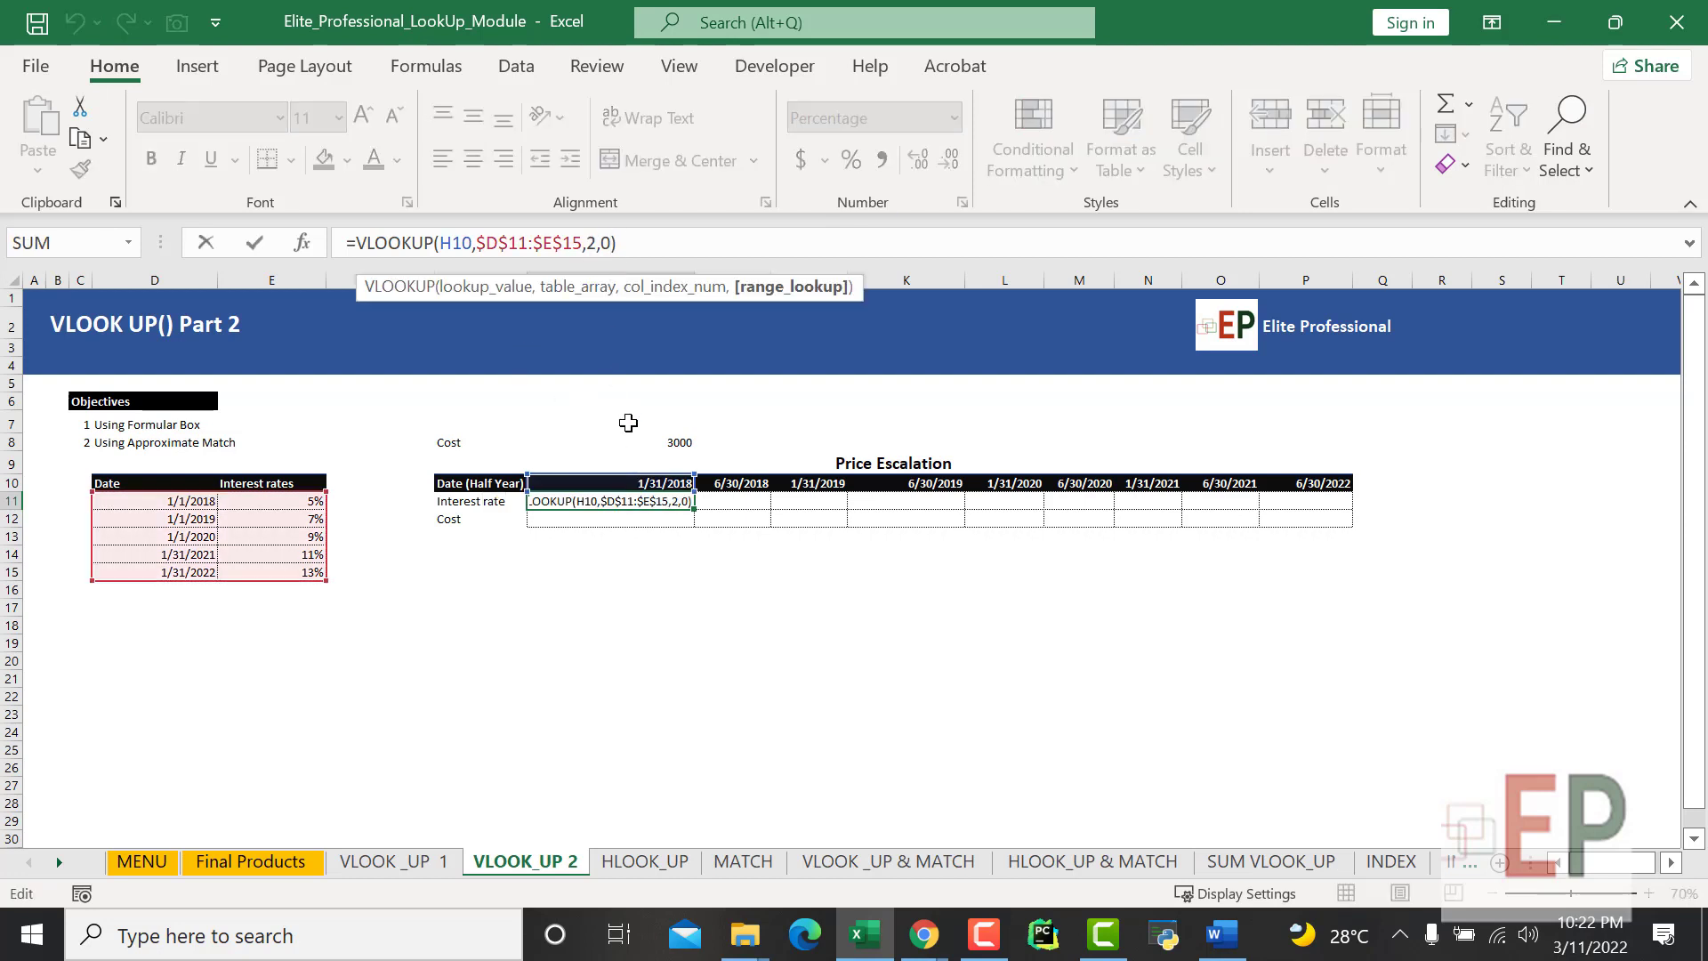
pyautogui.press('BackSpace')
pyautogui.press('BackSpace')
pyautogui.write('1')
pyautogui.press('Return')
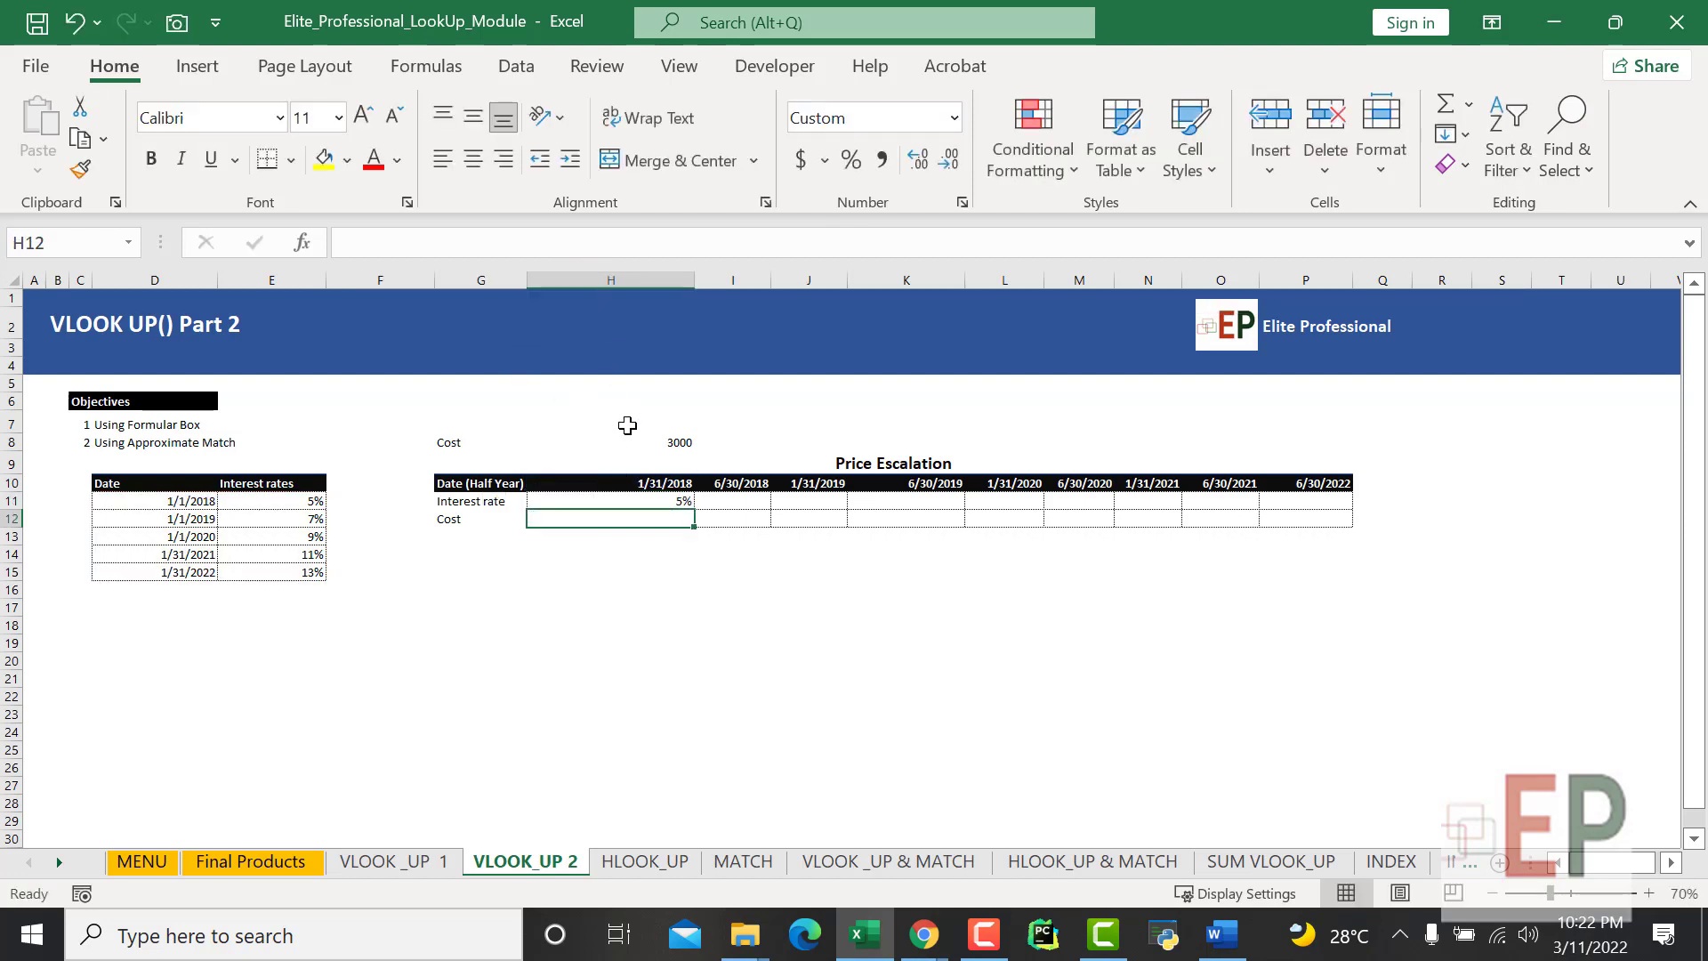
# Fill the VLOOKUP formula from H11 across the Interest rate row to P11.
pyautogui.click(681, 566)
pyautogui.click(679, 501)
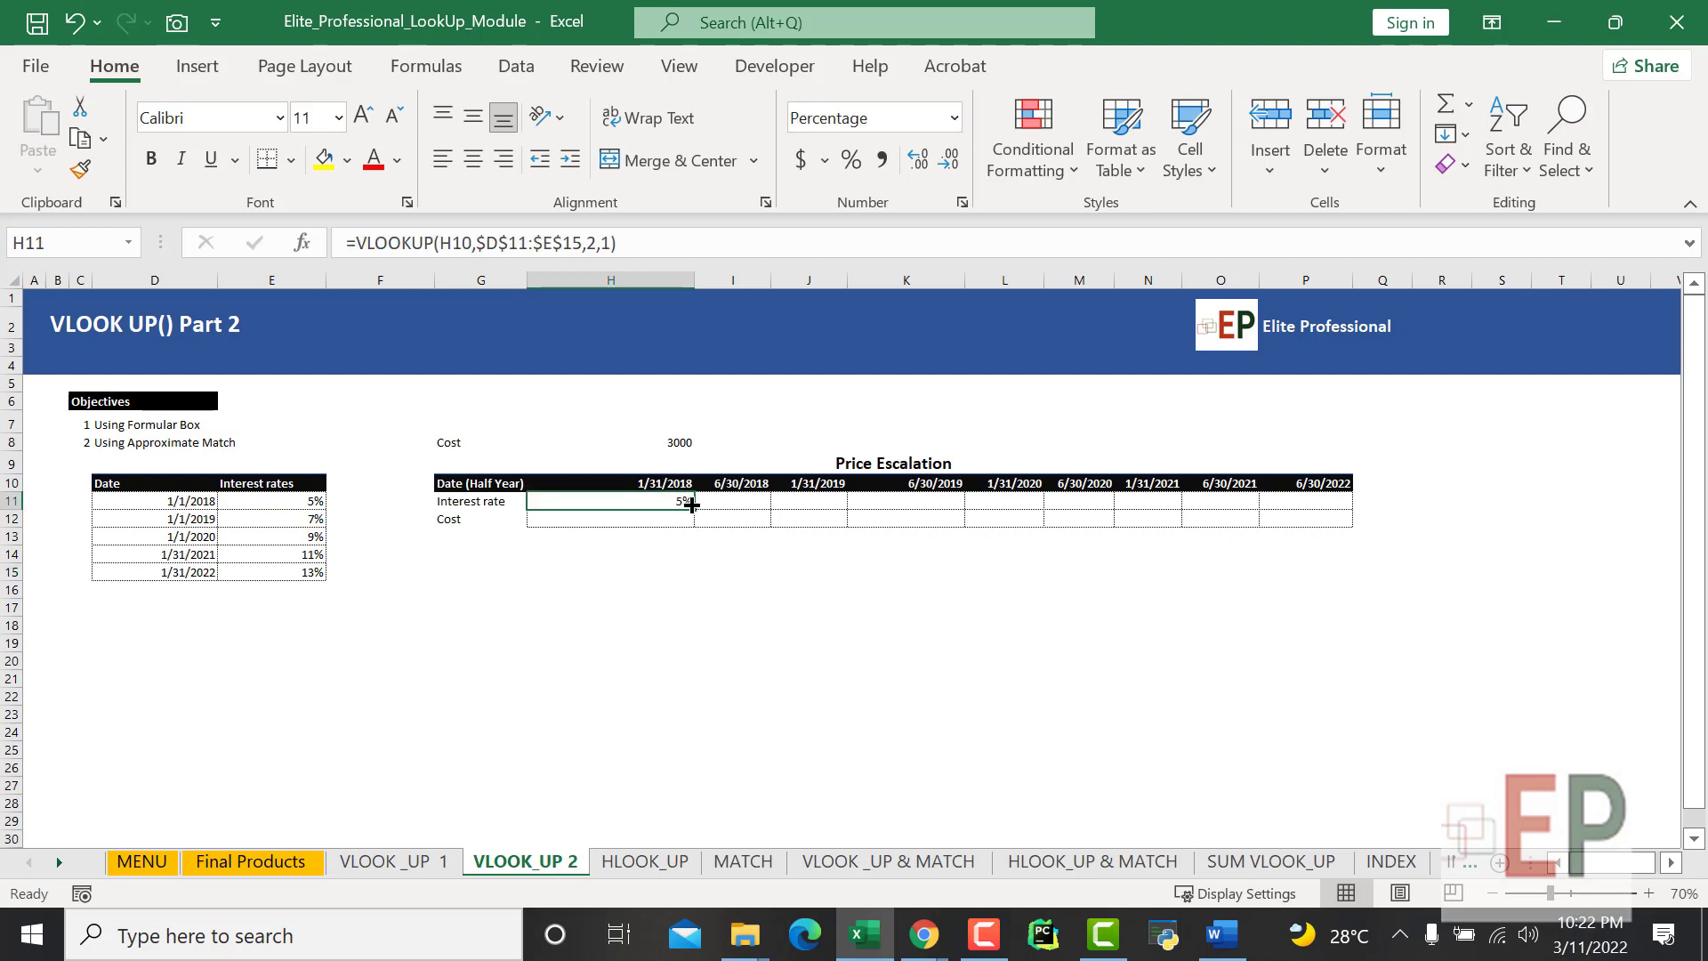
pyautogui.moveTo(694, 509); pyautogui.dragTo(1273, 524)
pyautogui.click(839, 630)
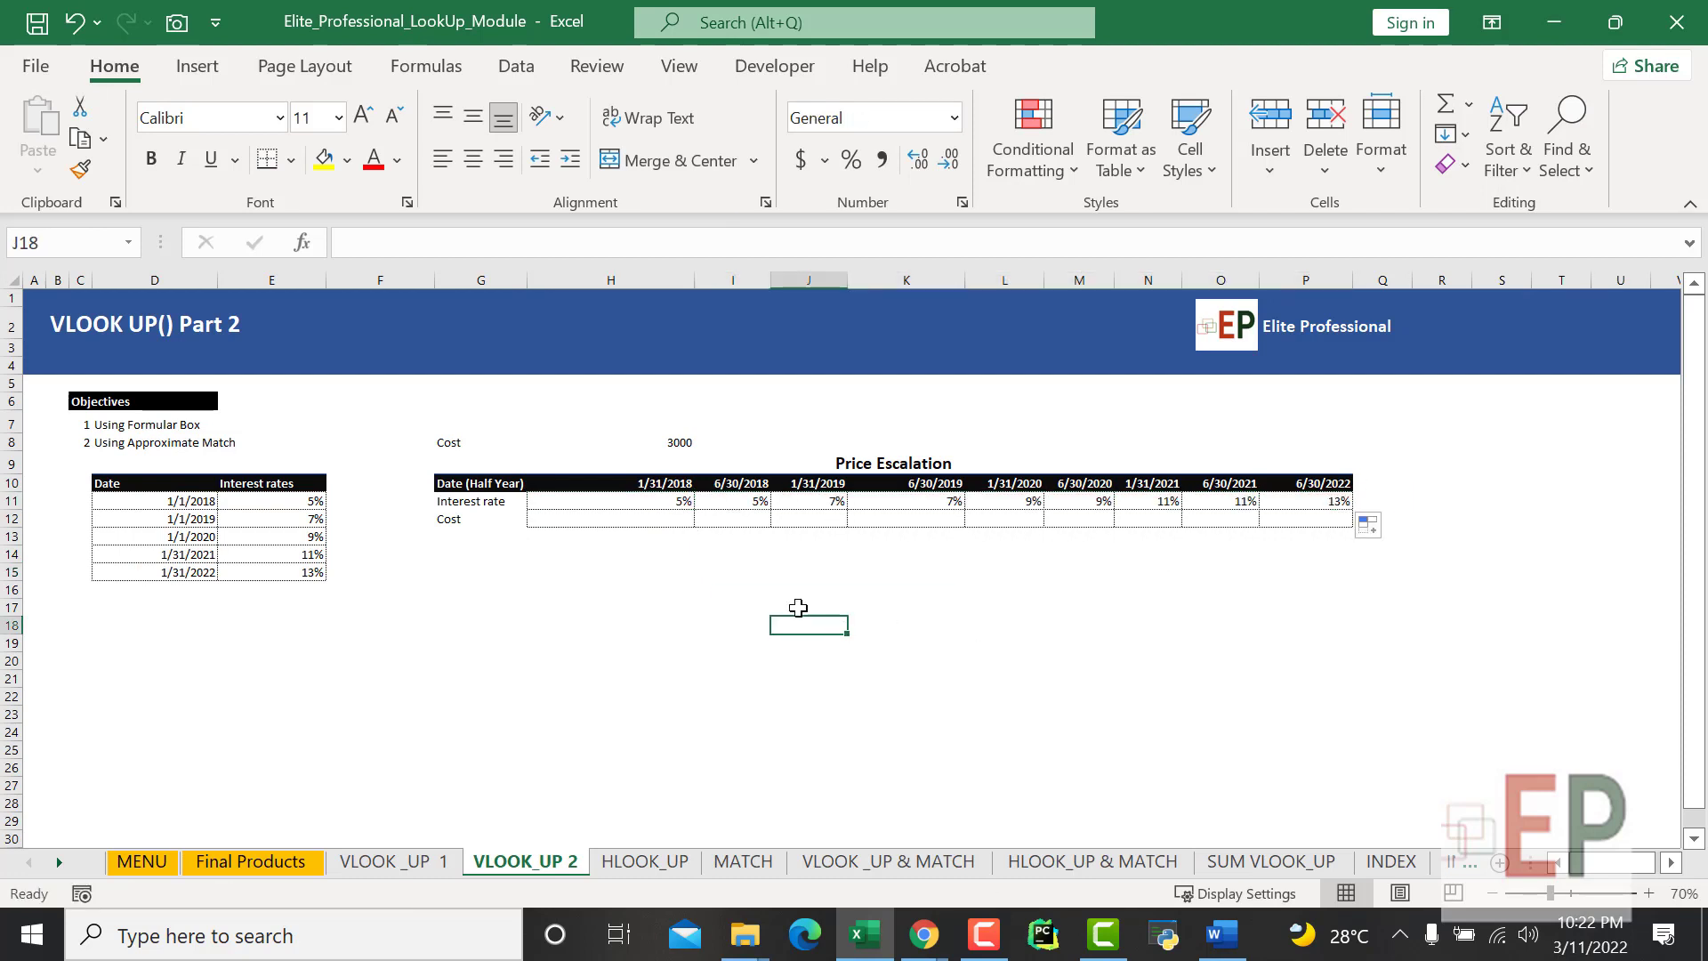
# Compare the first half-year dates and their looked-up rates with the dates in the Interest rates table to examine the approximate match.
pyautogui.click(680, 501)
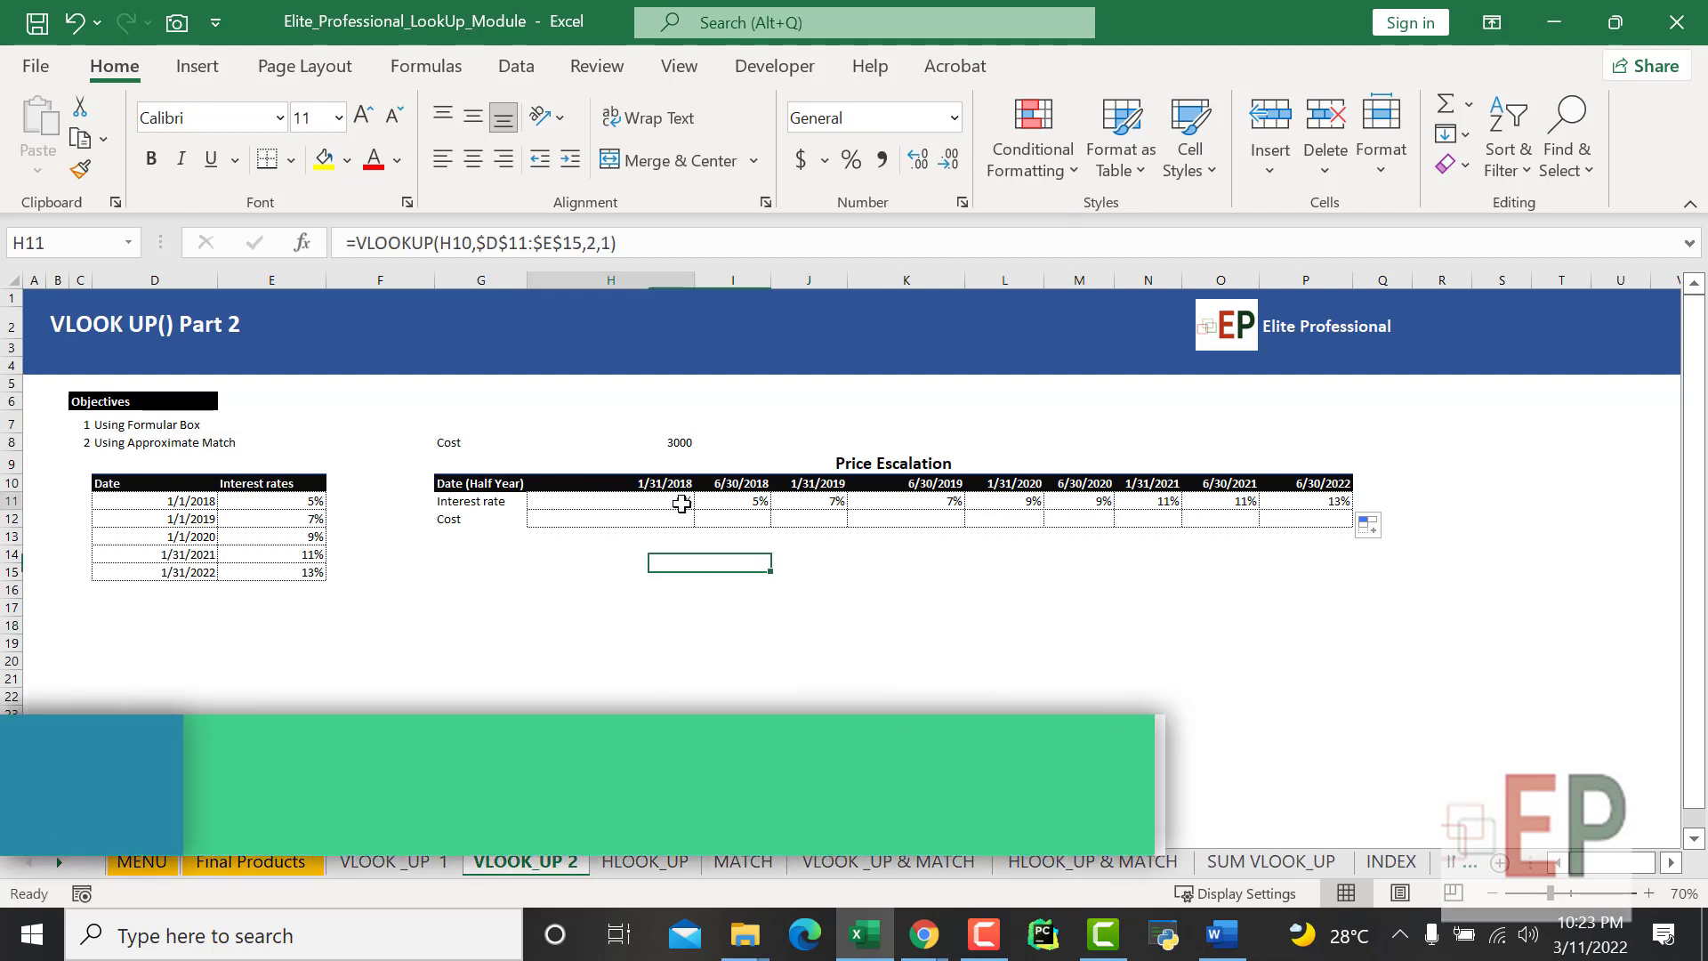
pyautogui.click(659, 560)
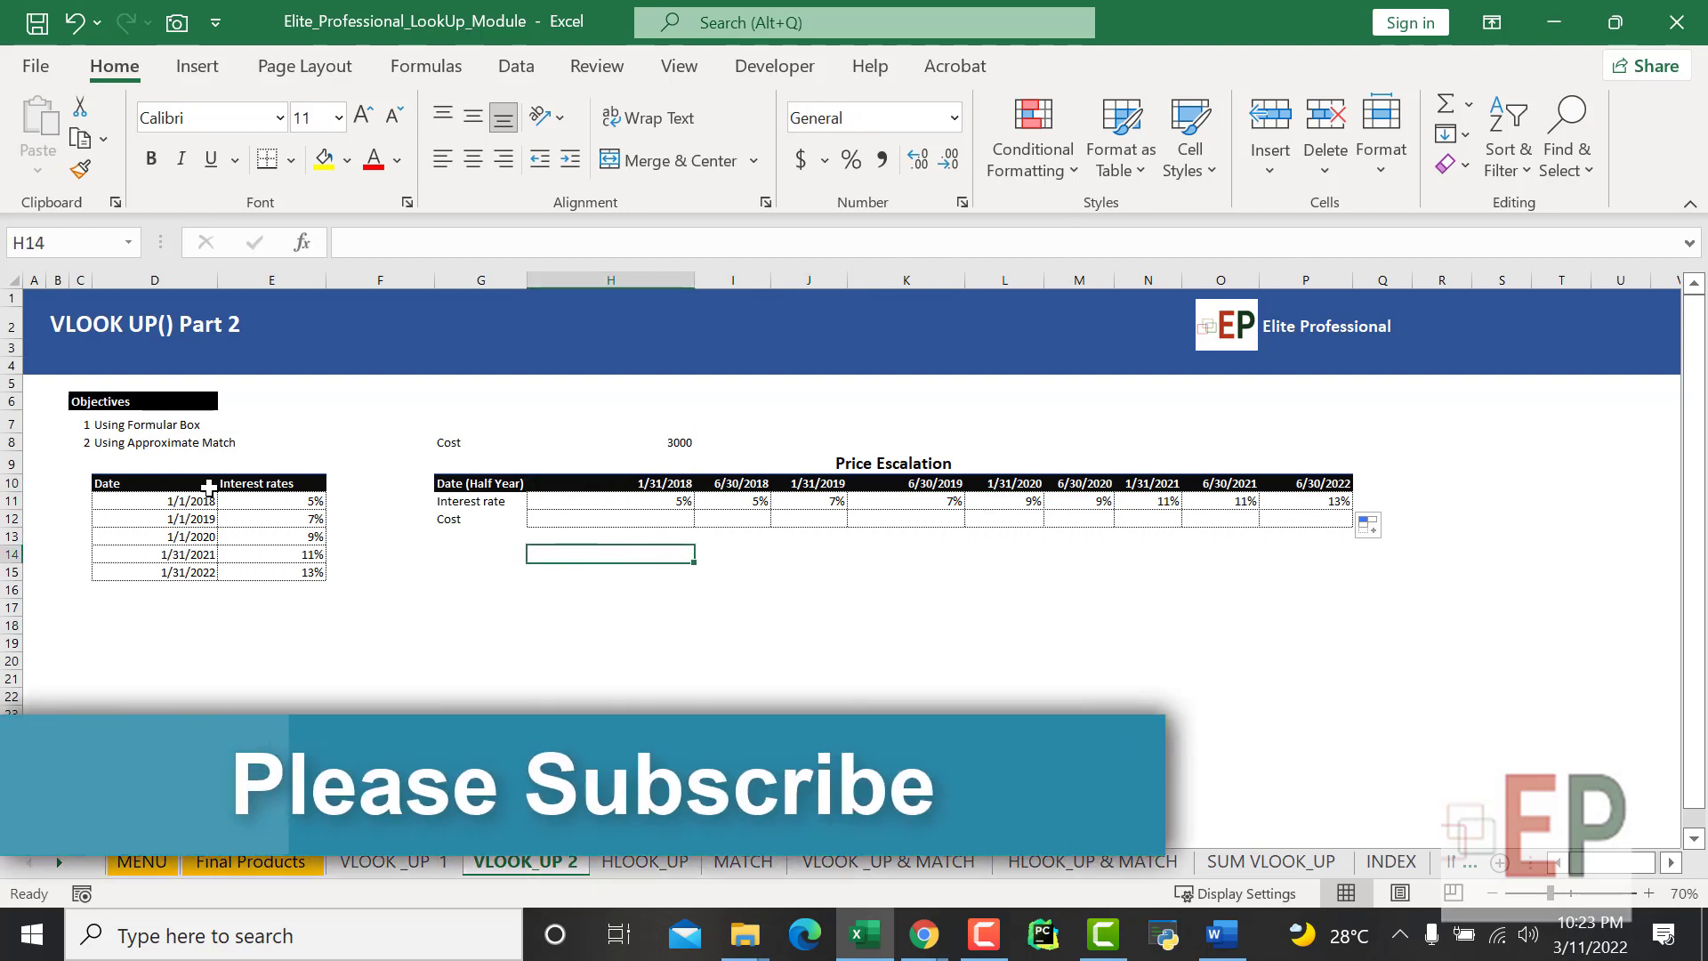
pyautogui.click(184, 519)
pyautogui.click(182, 502)
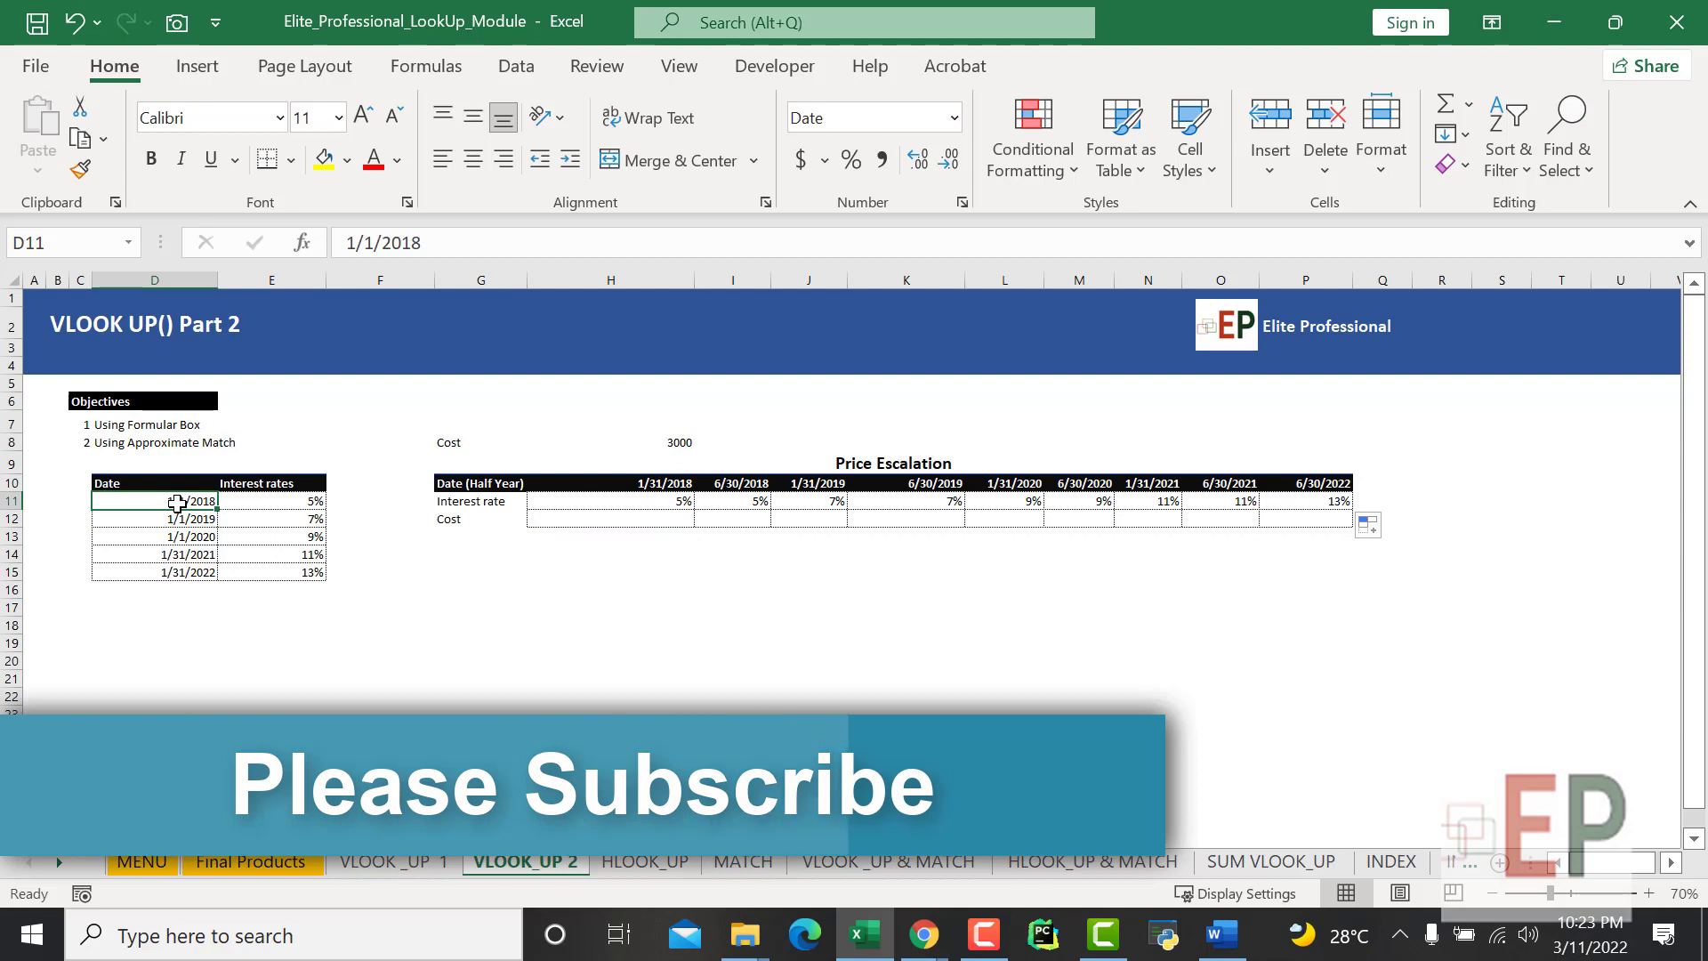
pyautogui.click(654, 481)
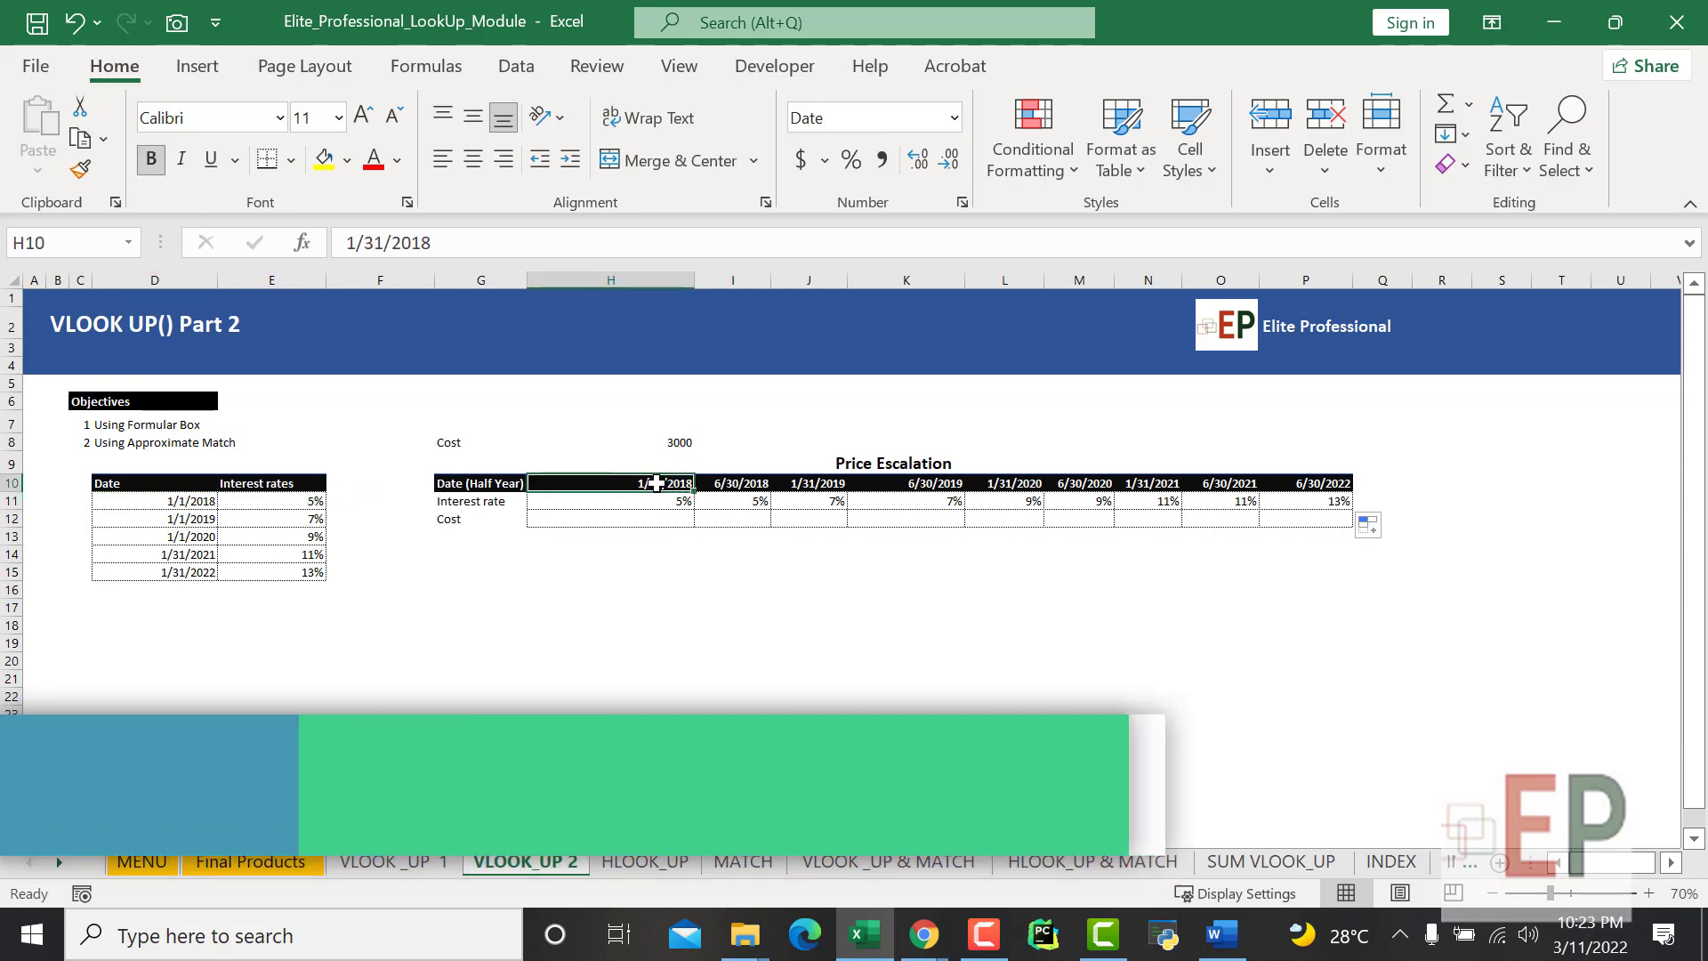
pyautogui.click(674, 504)
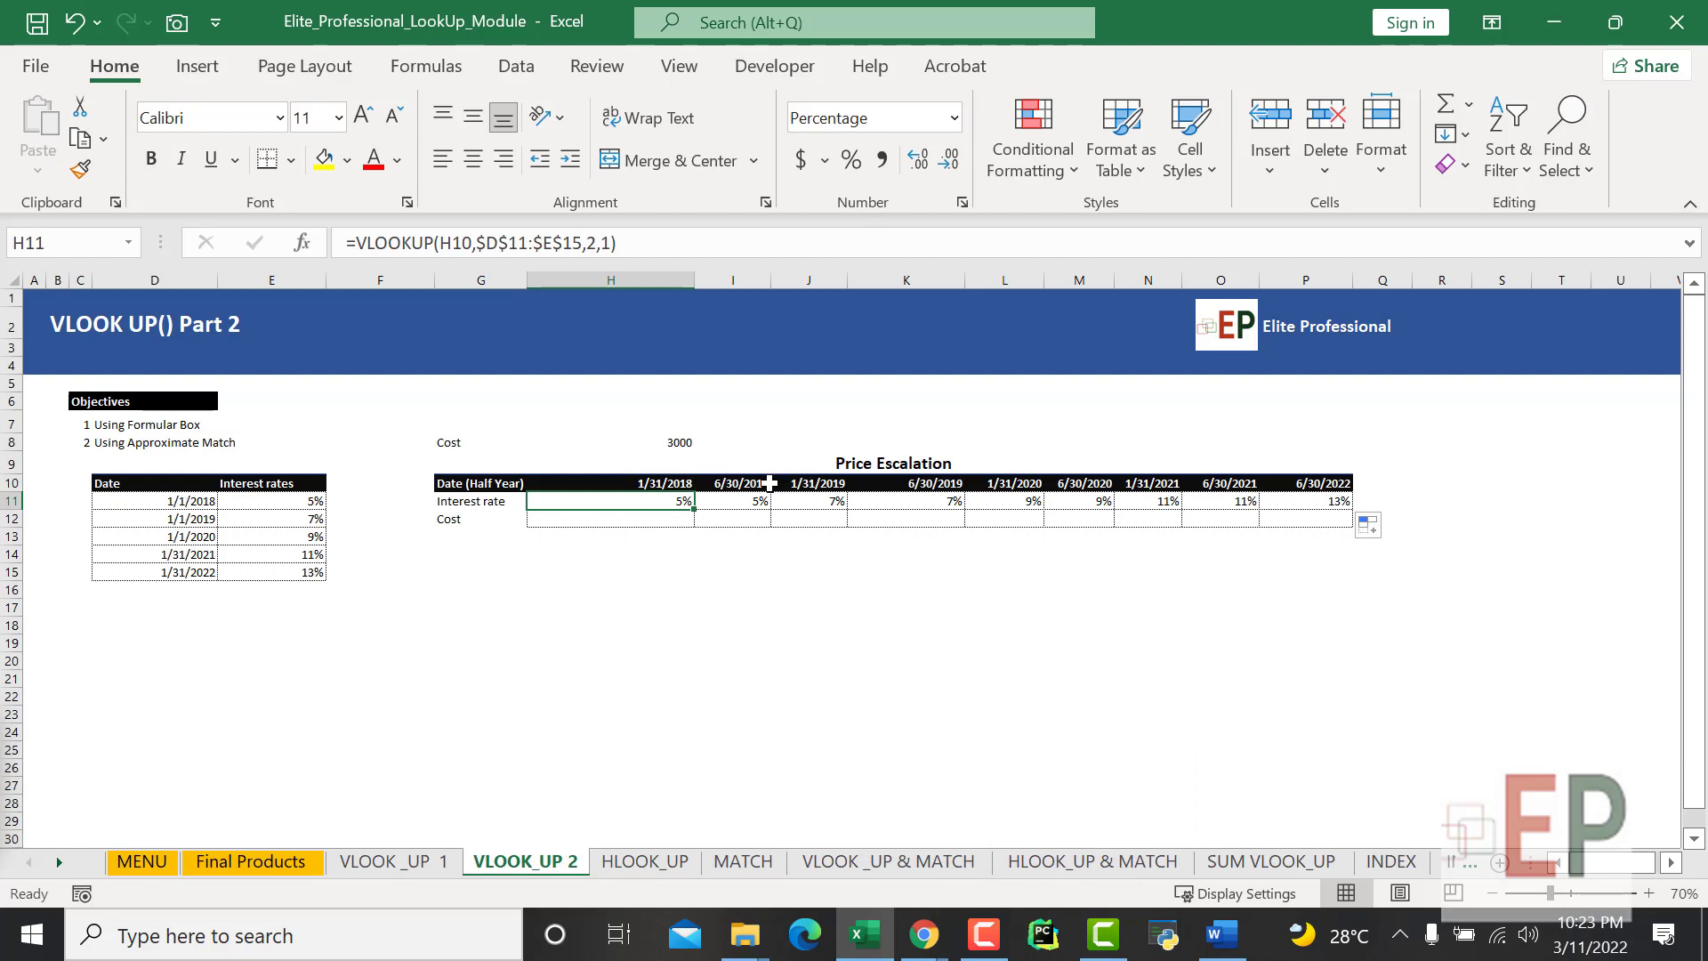
pyautogui.click(735, 485)
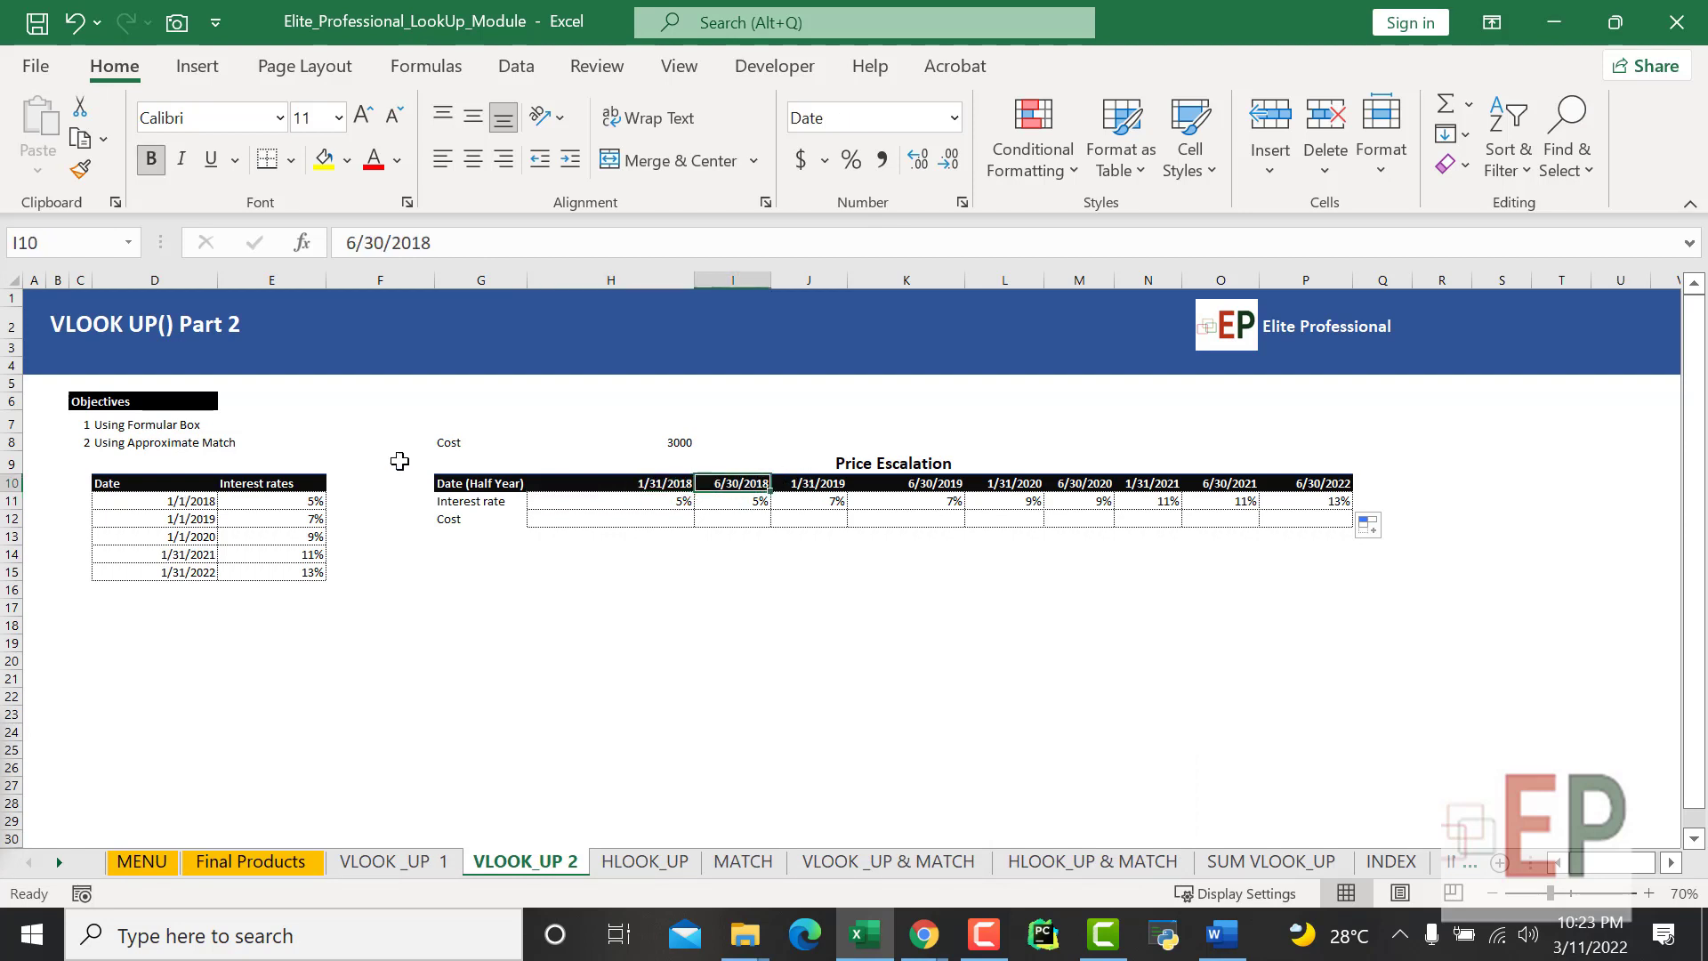
pyautogui.click(159, 507)
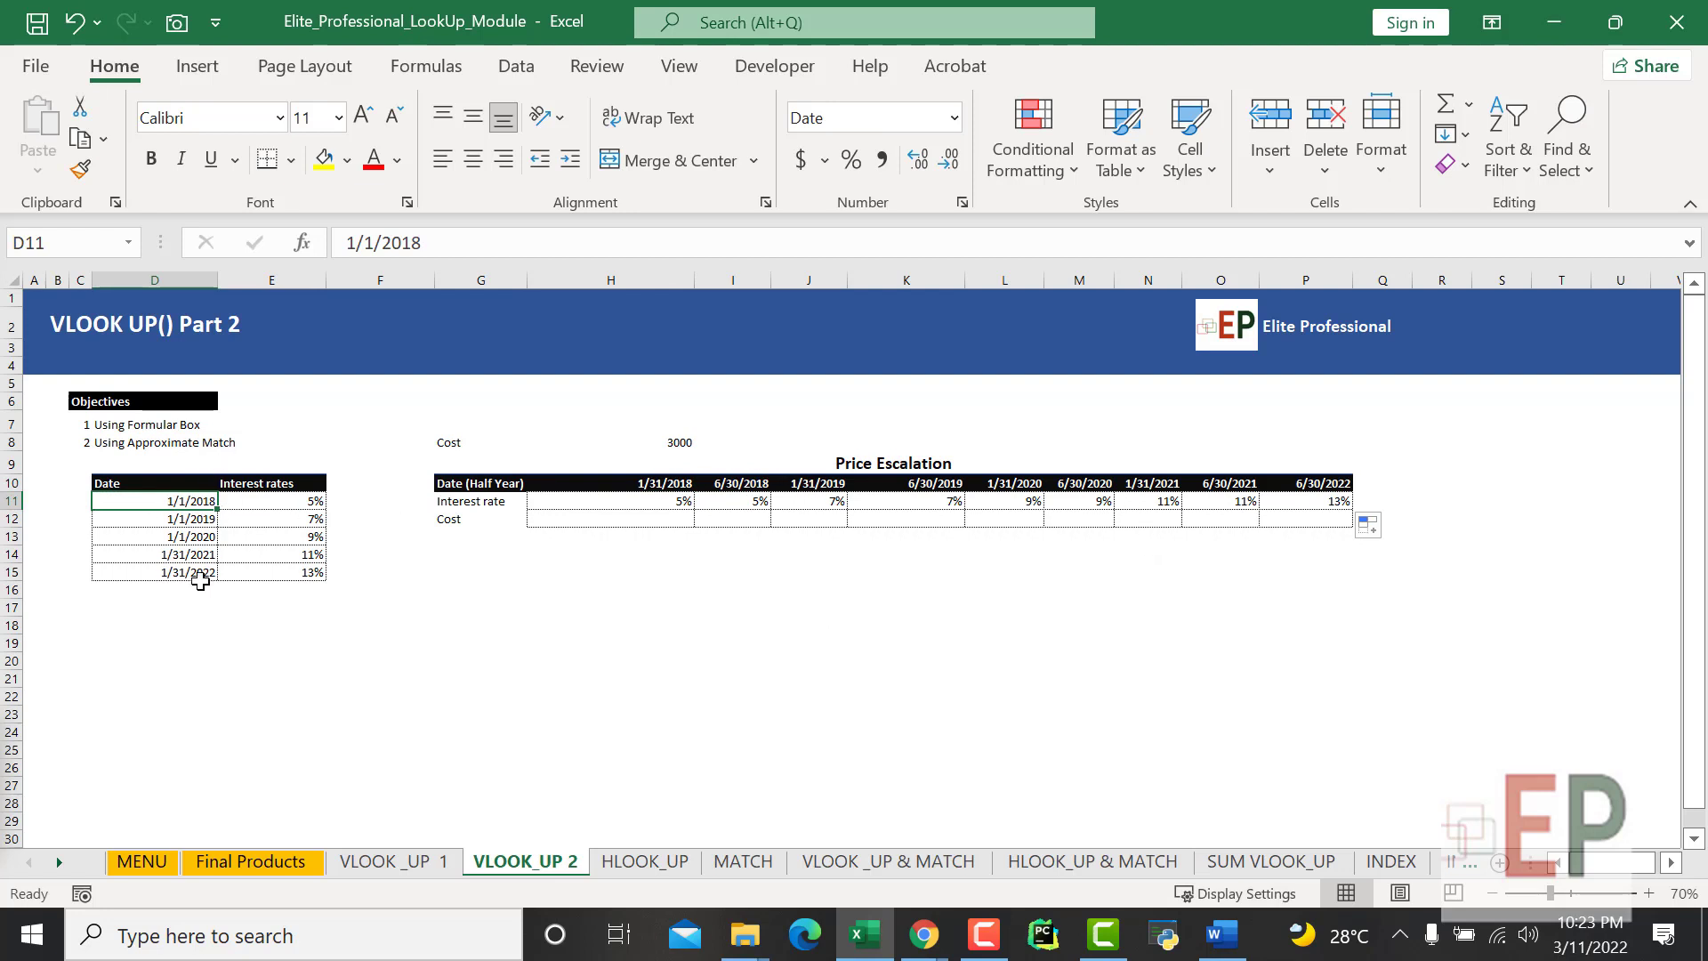
pyautogui.click(560, 672)
pyautogui.click(732, 501)
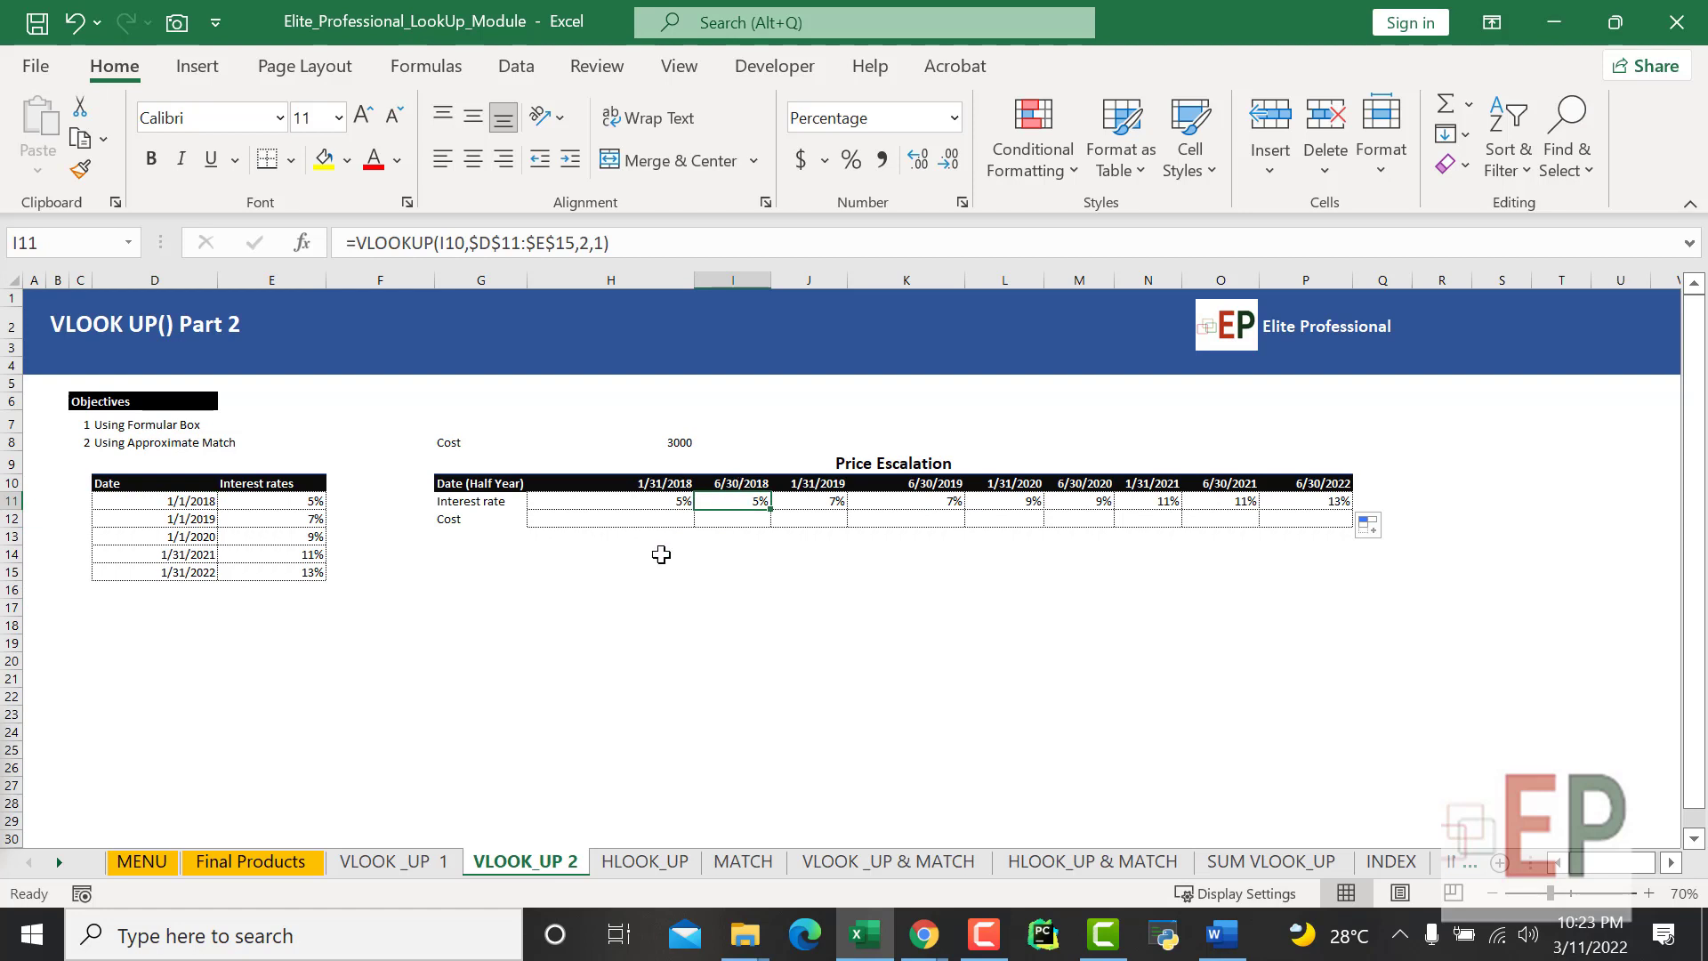
pyautogui.click(198, 519)
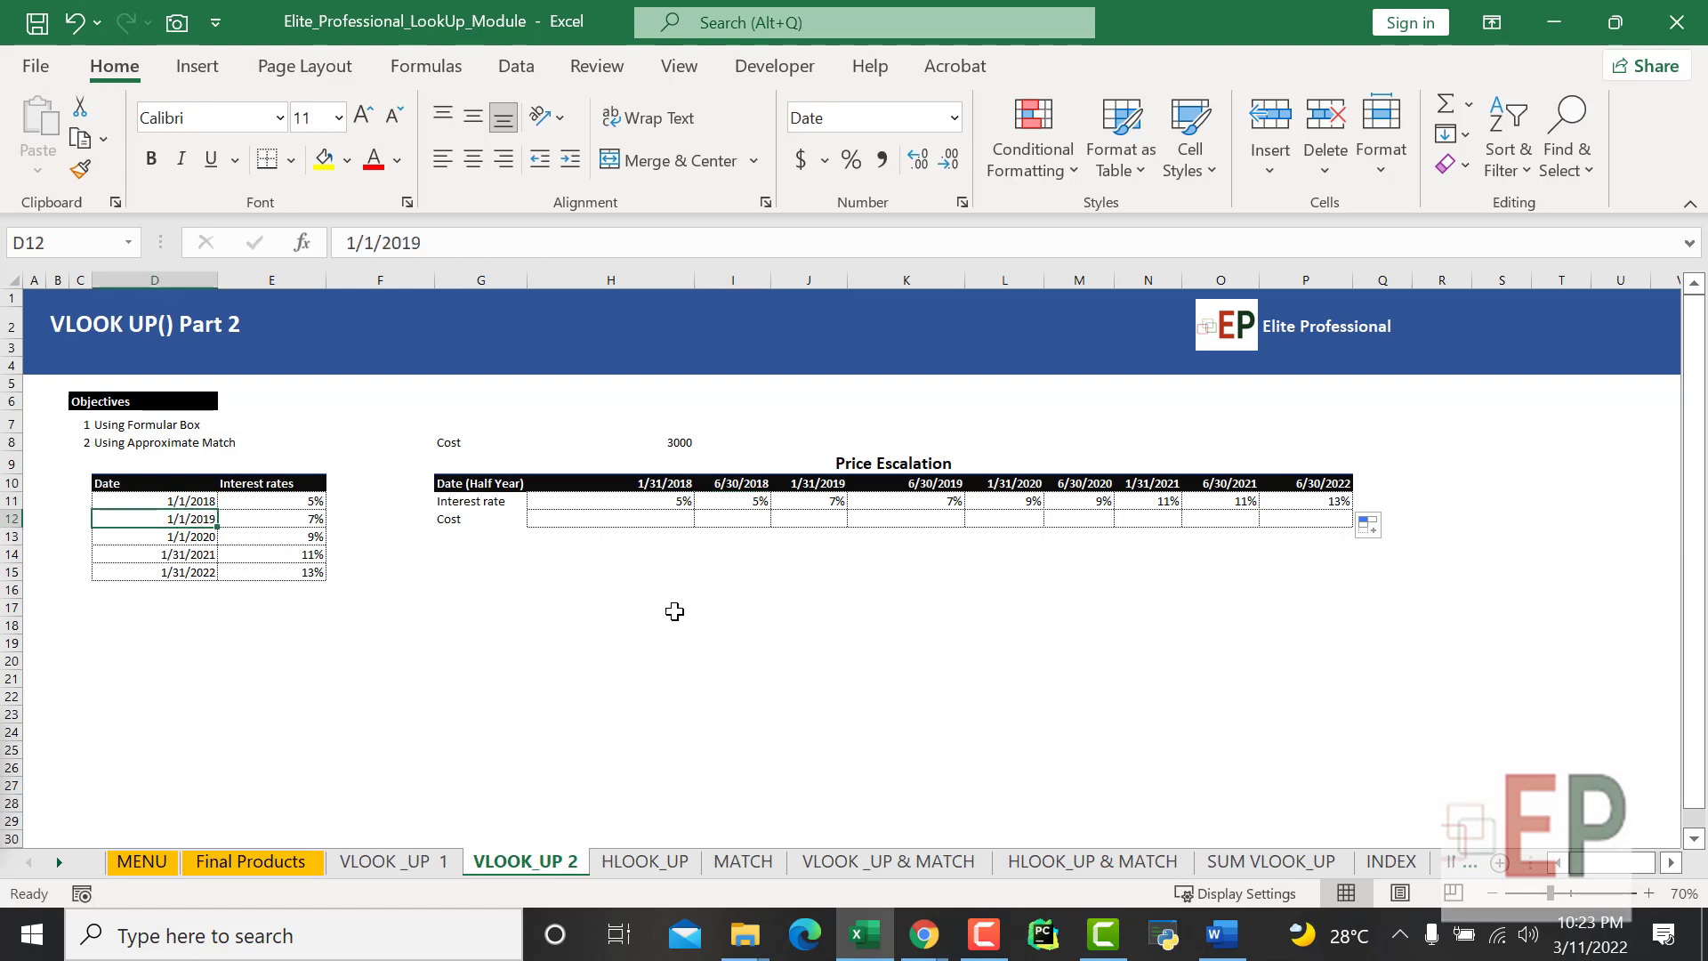
# Compare the 2019 half-year dates and their looked-up rates with the 1/1/2019 row of the Interest rates table.
pyautogui.click(865, 574)
pyautogui.click(836, 501)
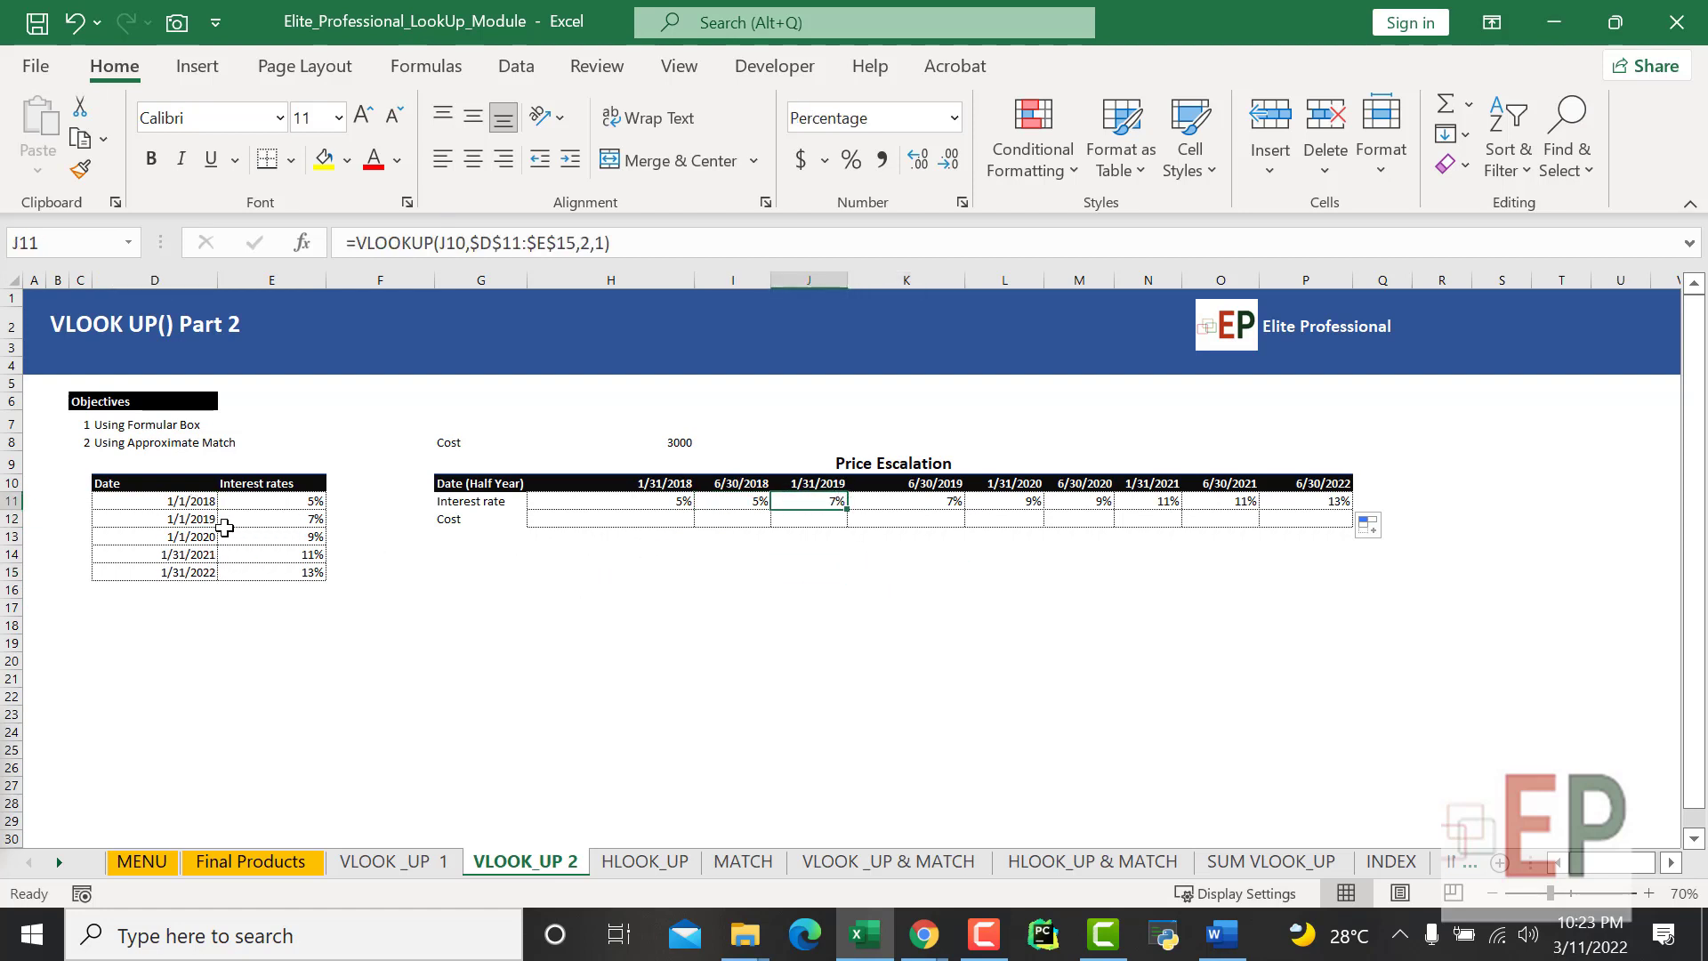
pyautogui.click(273, 521)
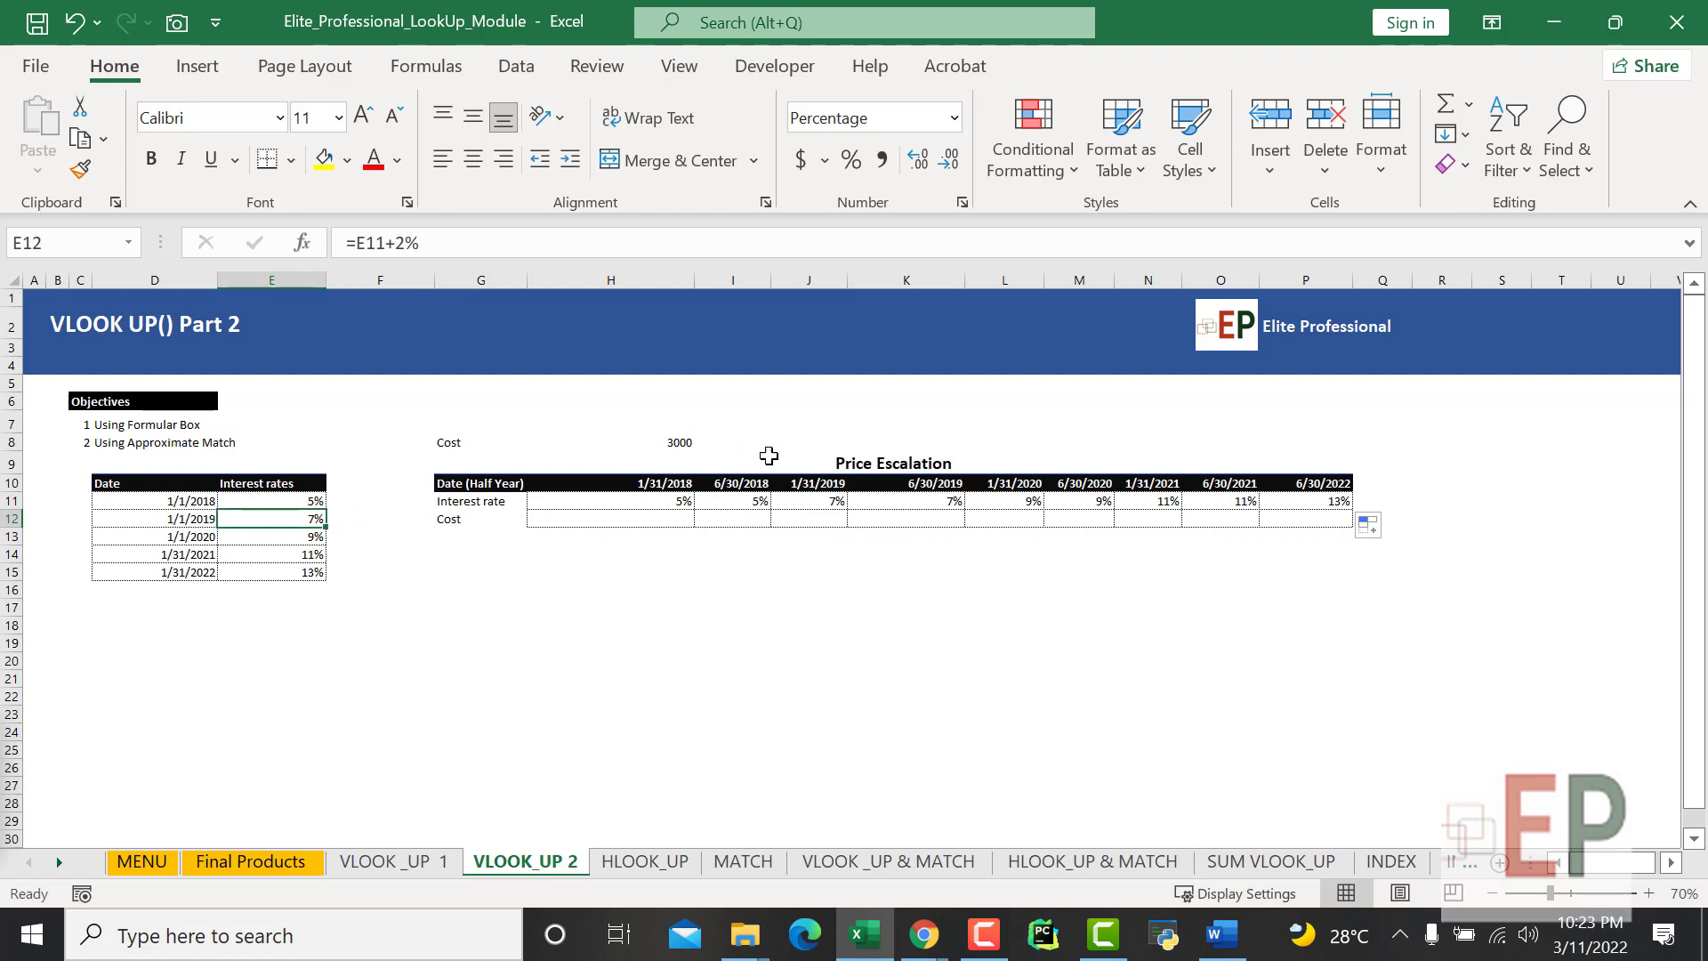
pyautogui.click(921, 481)
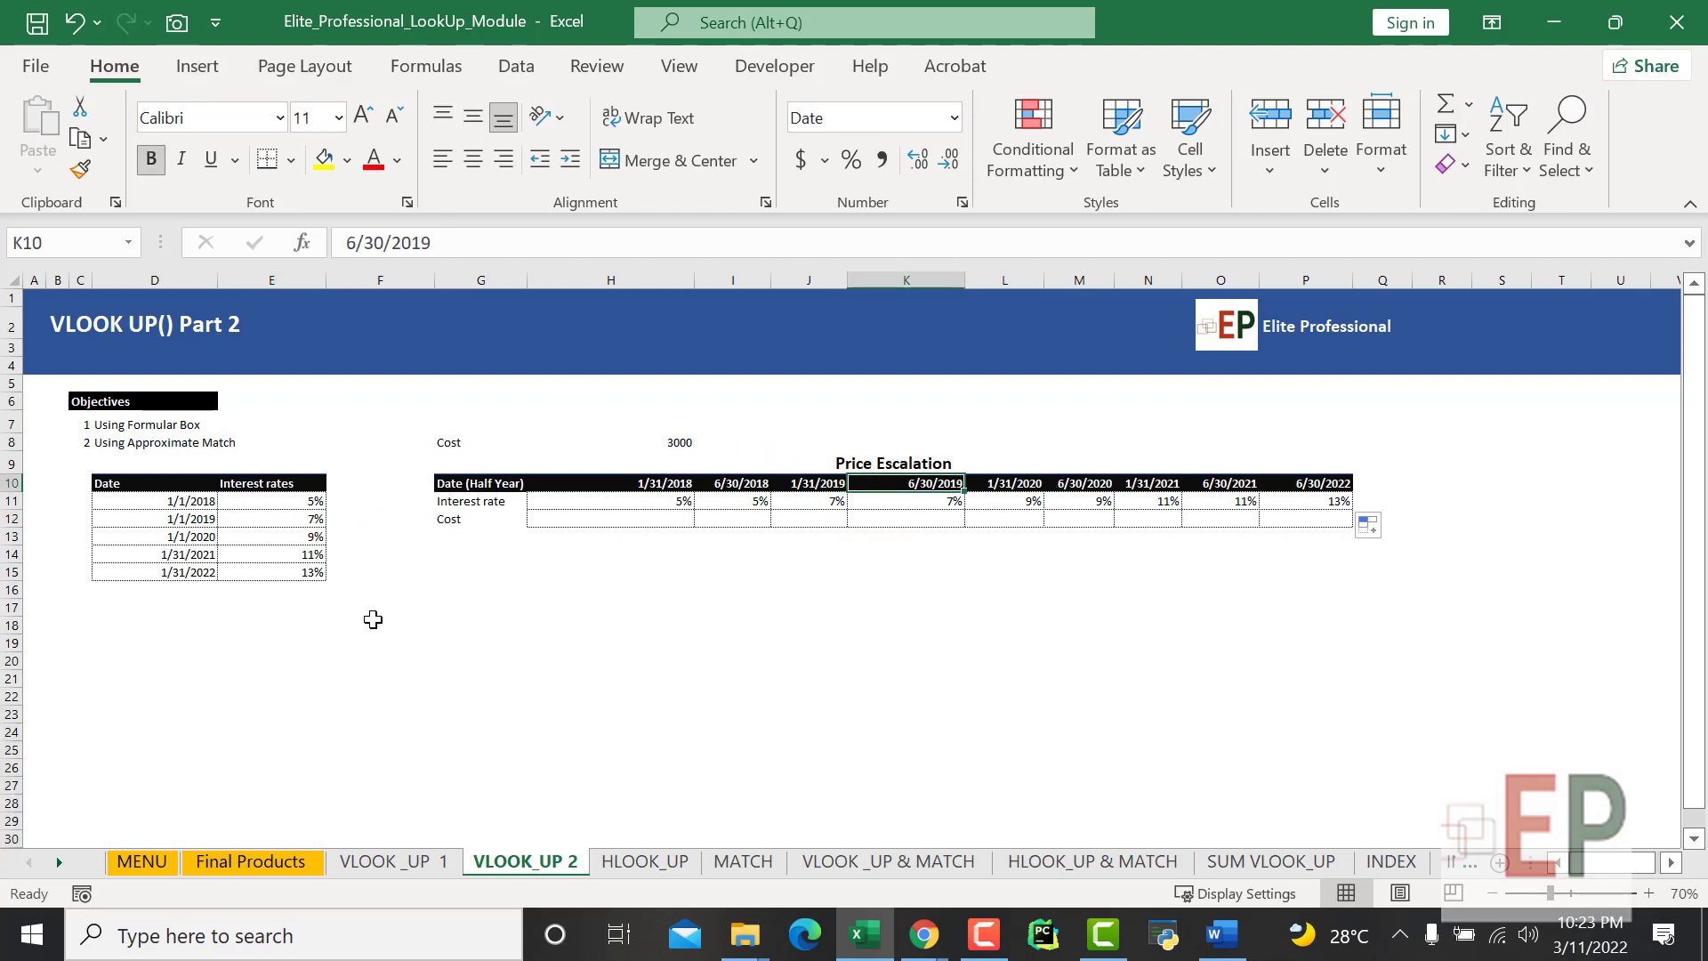
pyautogui.click(801, 627)
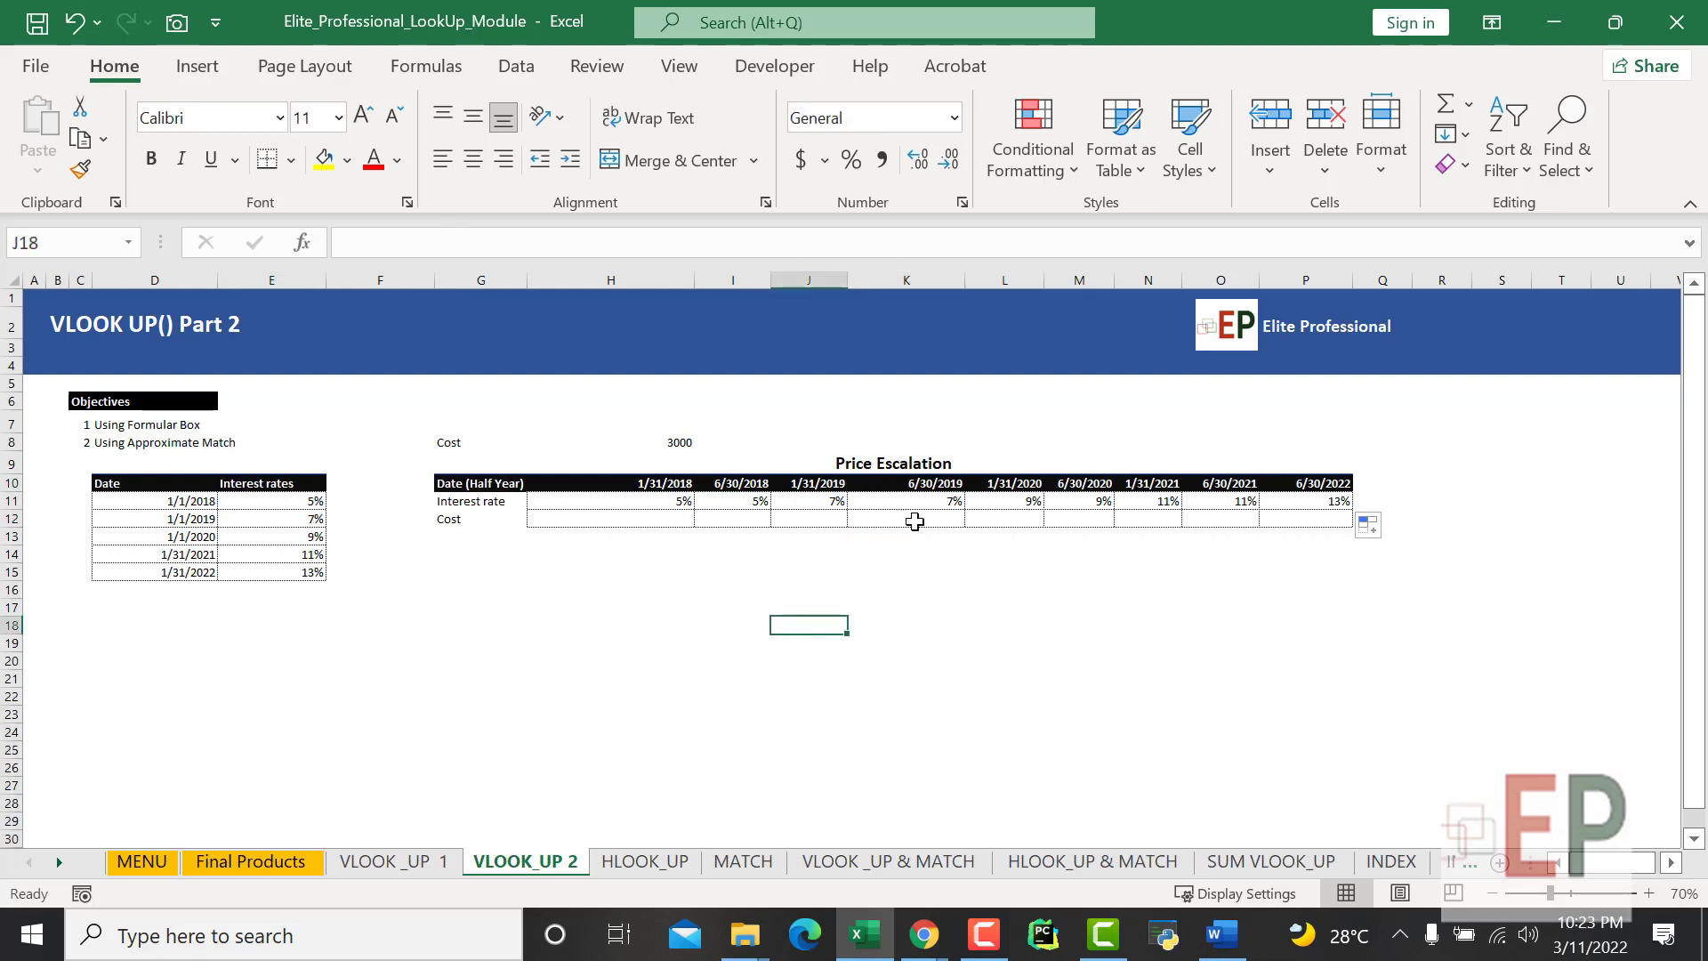
# Enter the formula =H11*H8 in H12 to multiply the interest rate by the cost.
pyautogui.click(581, 523)
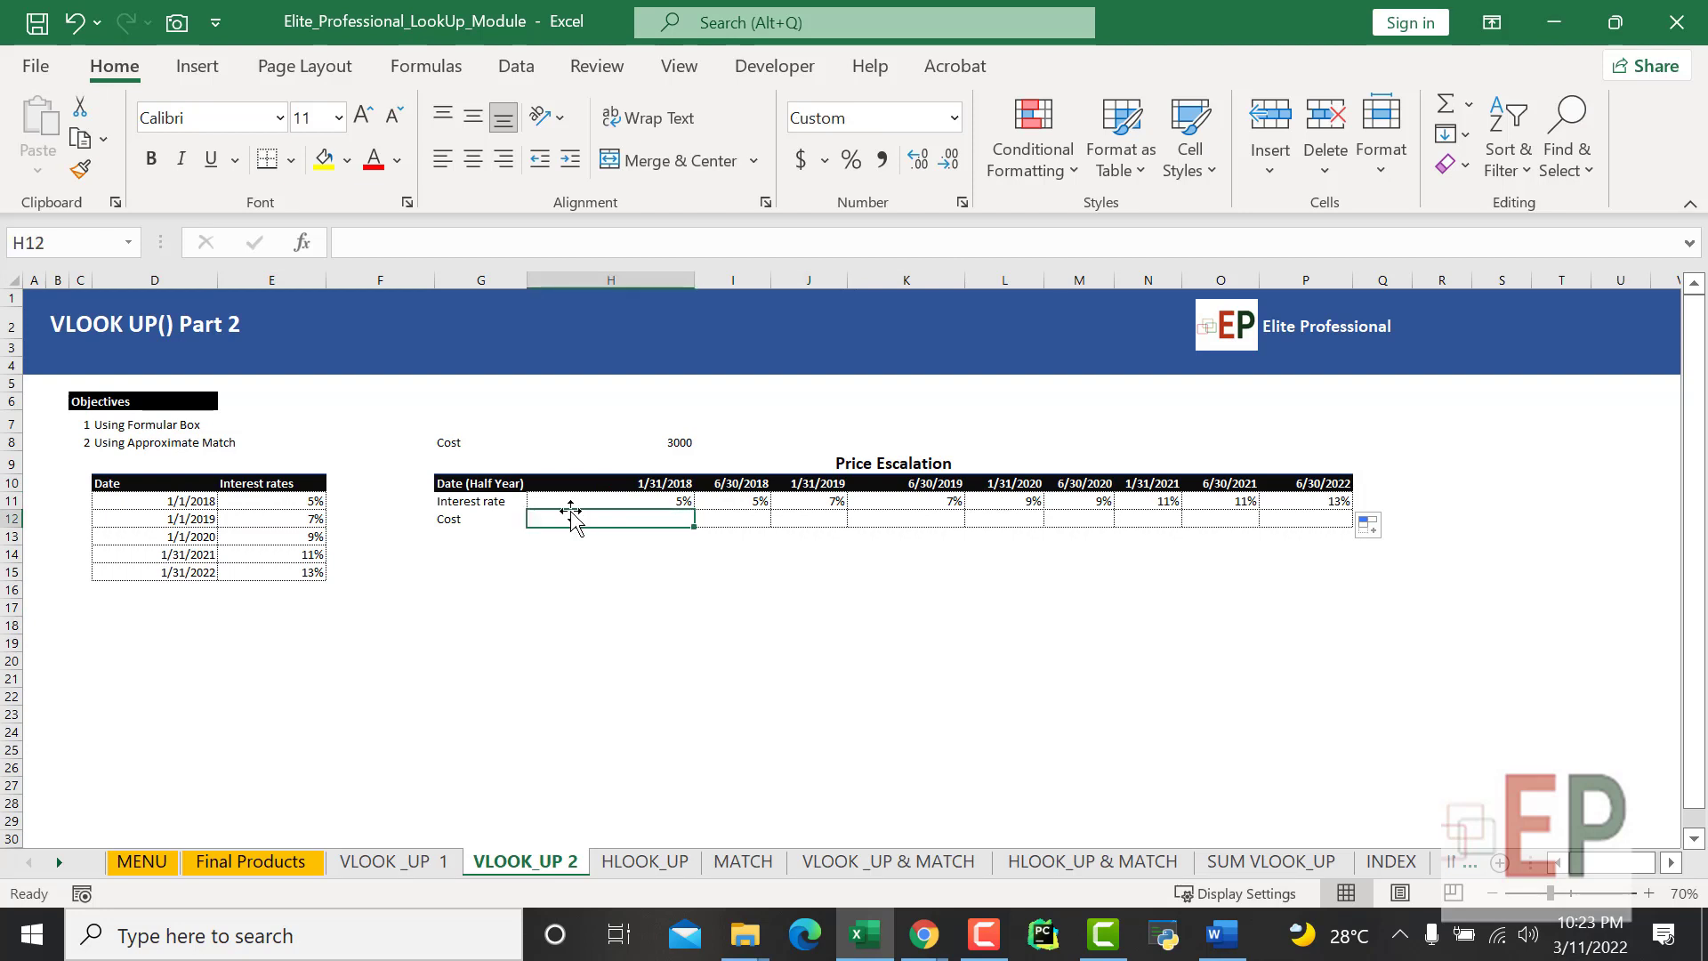
pyautogui.write('=')
pyautogui.click(654, 502)
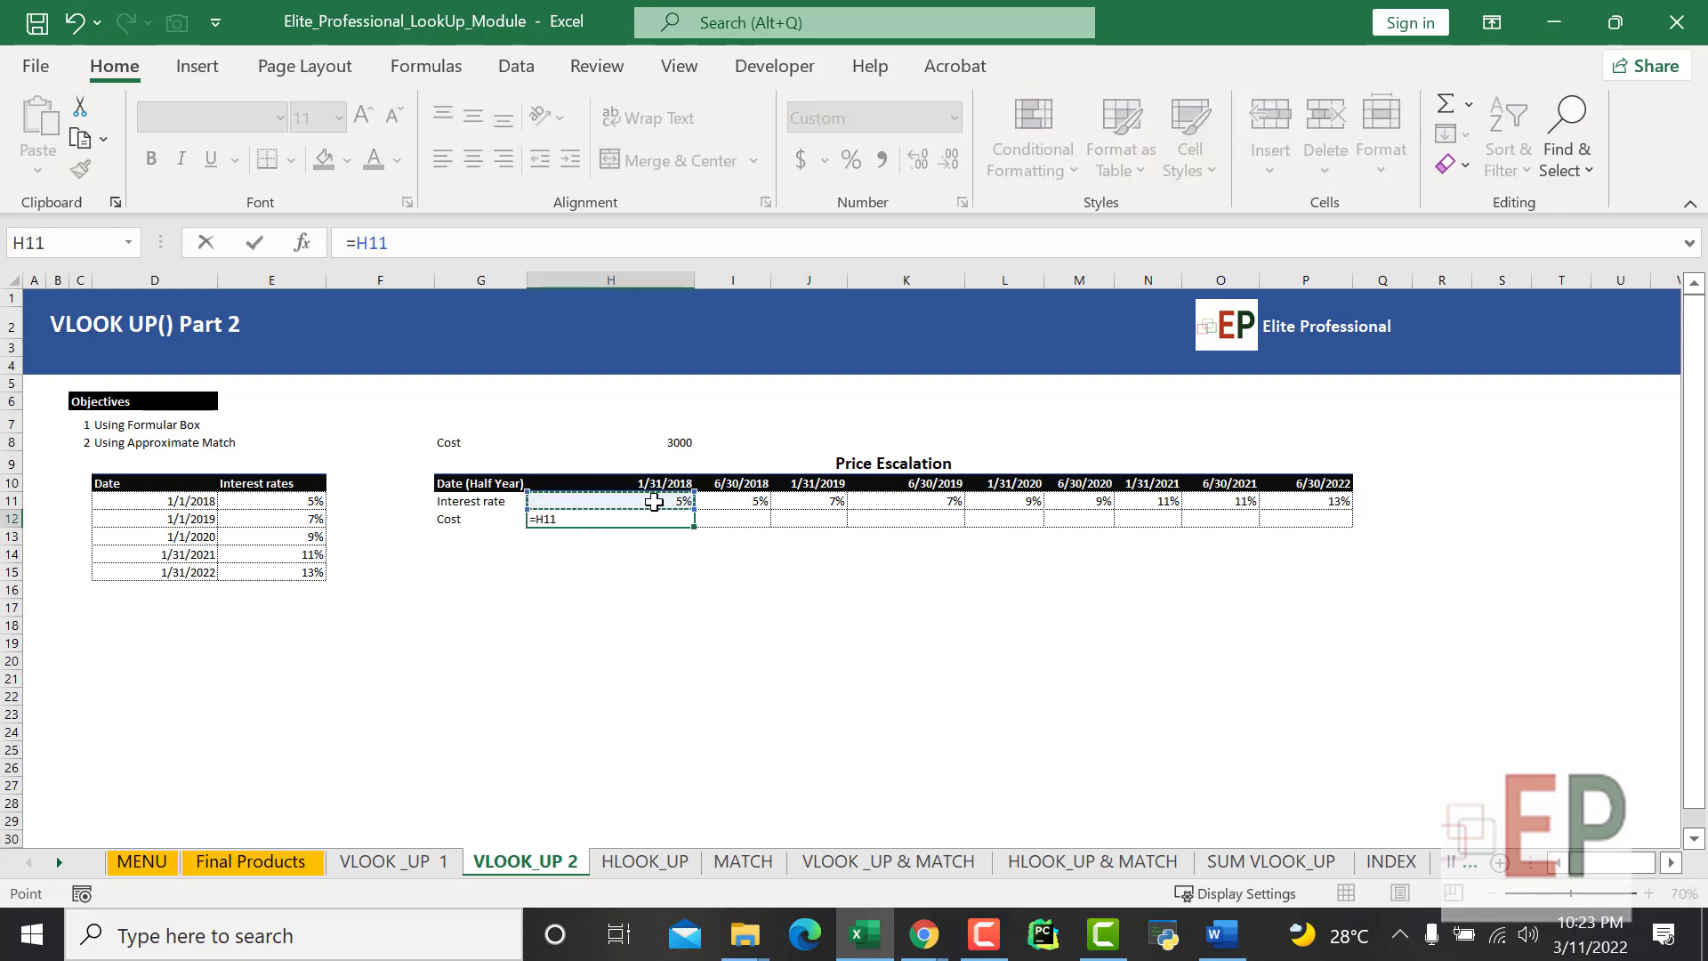
pyautogui.write('*')
pyautogui.click(670, 448)
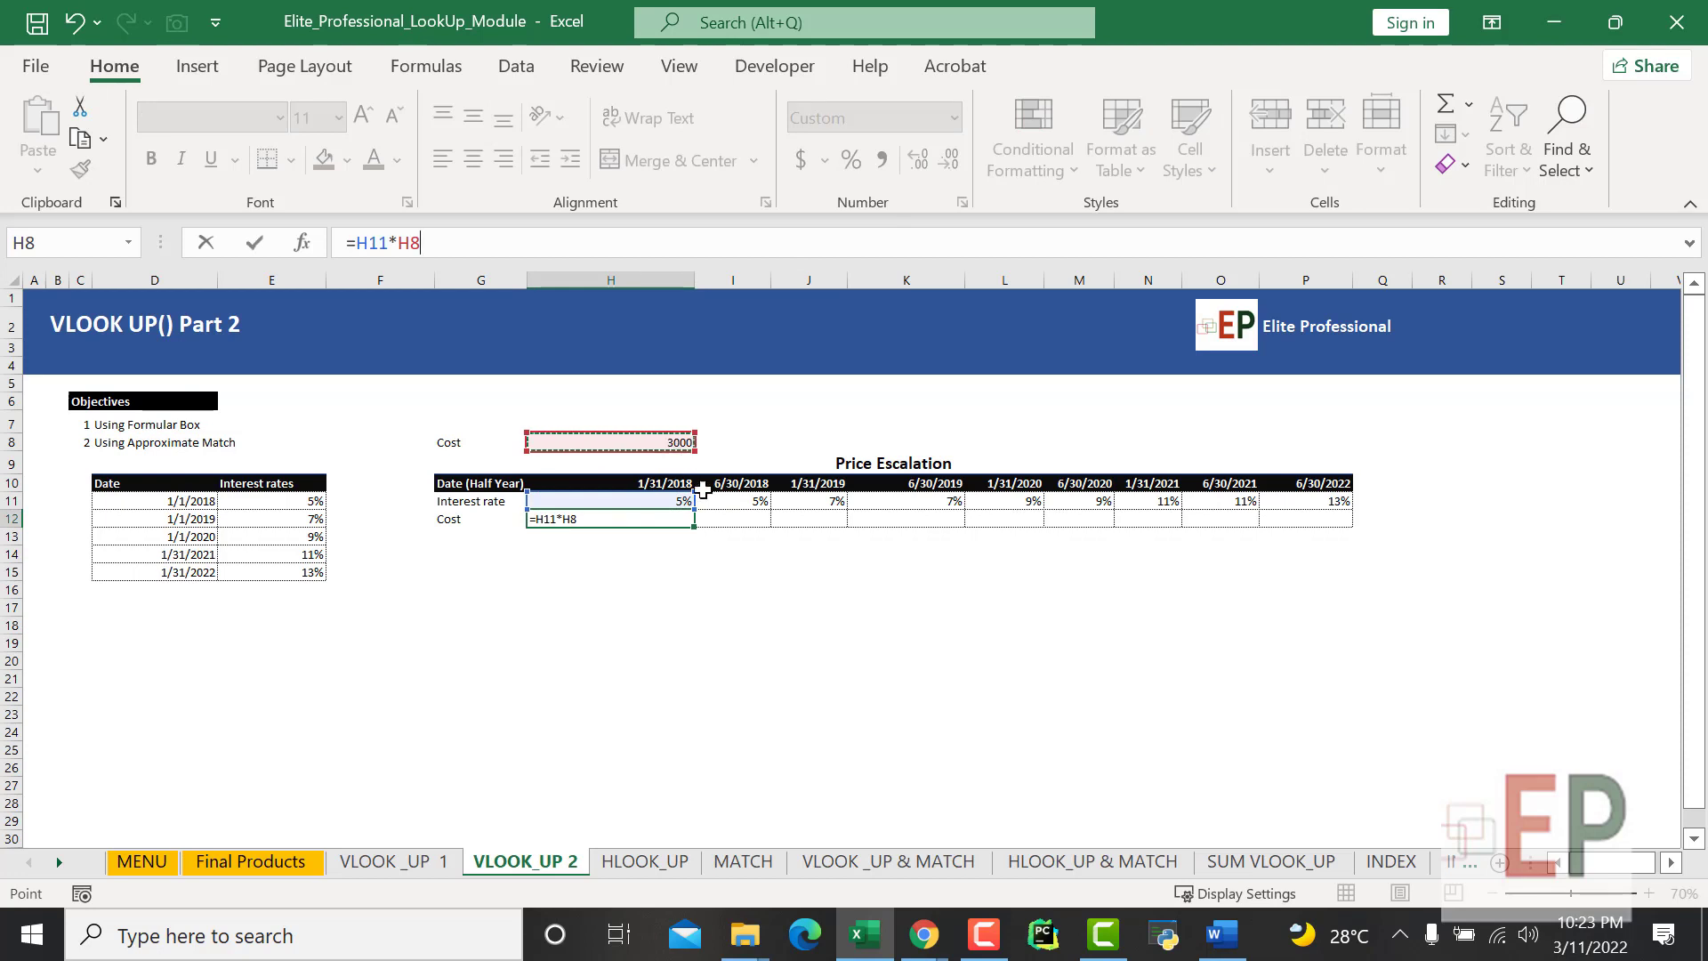
pyautogui.press('Return')
# Append +1 to the cost formula in H12, making it =H11*H8+1.
pyautogui.click(649, 521)
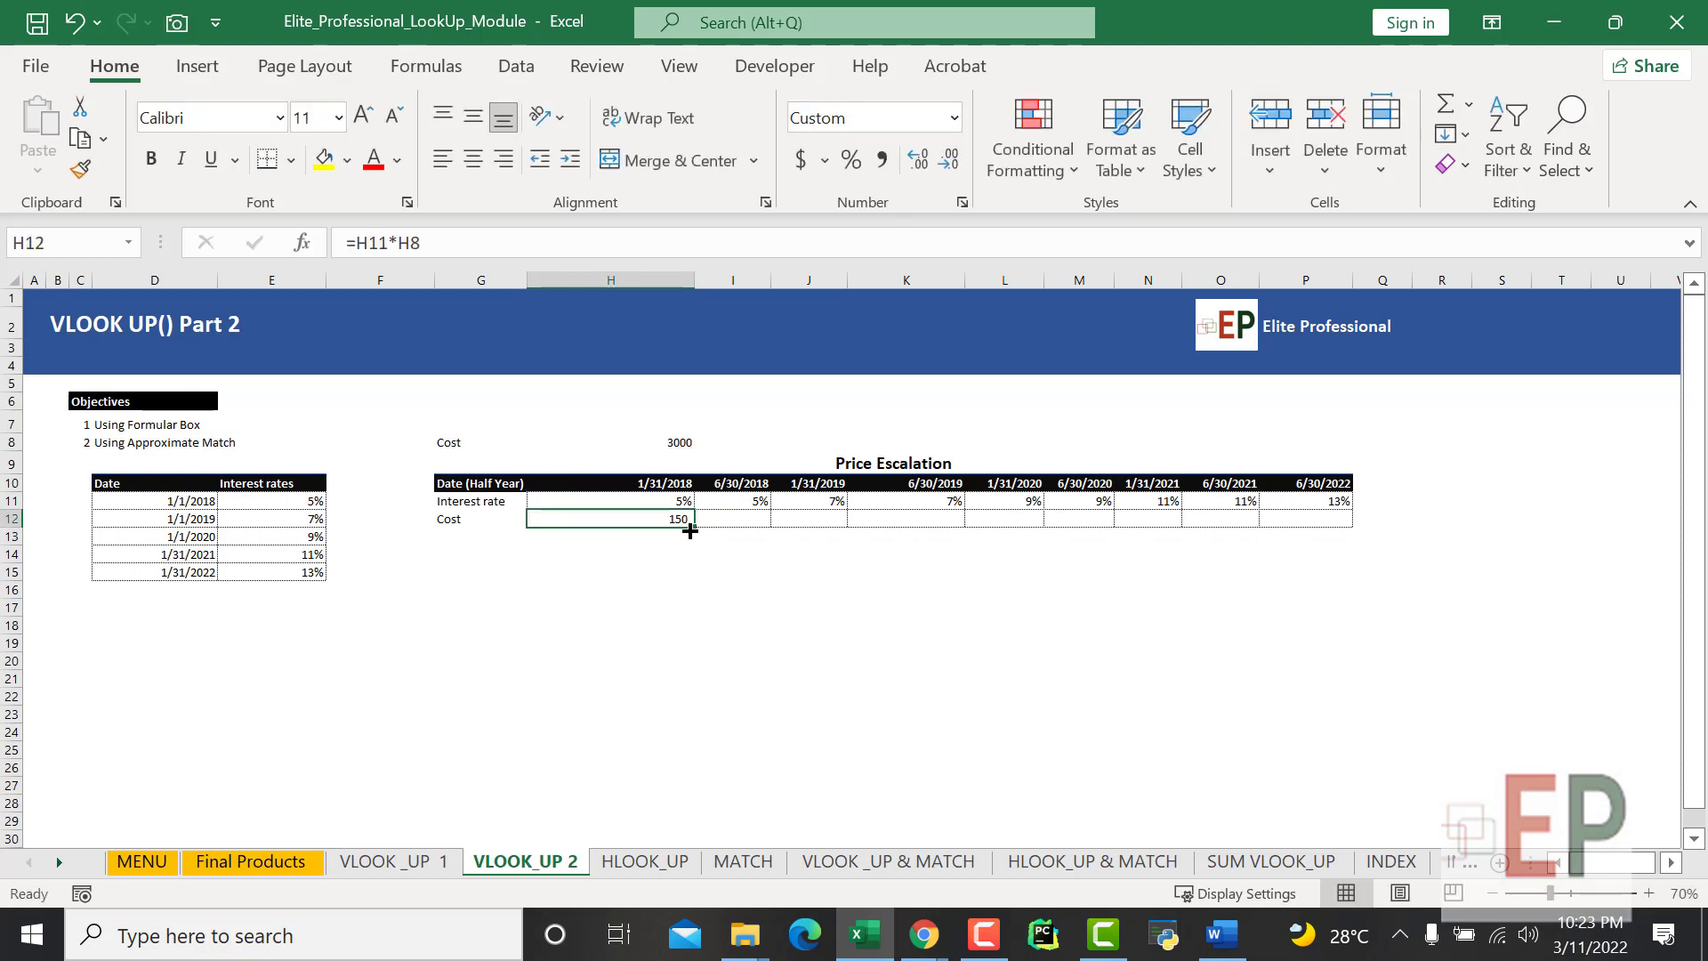
pyautogui.click(431, 246)
pyautogui.write('+1')
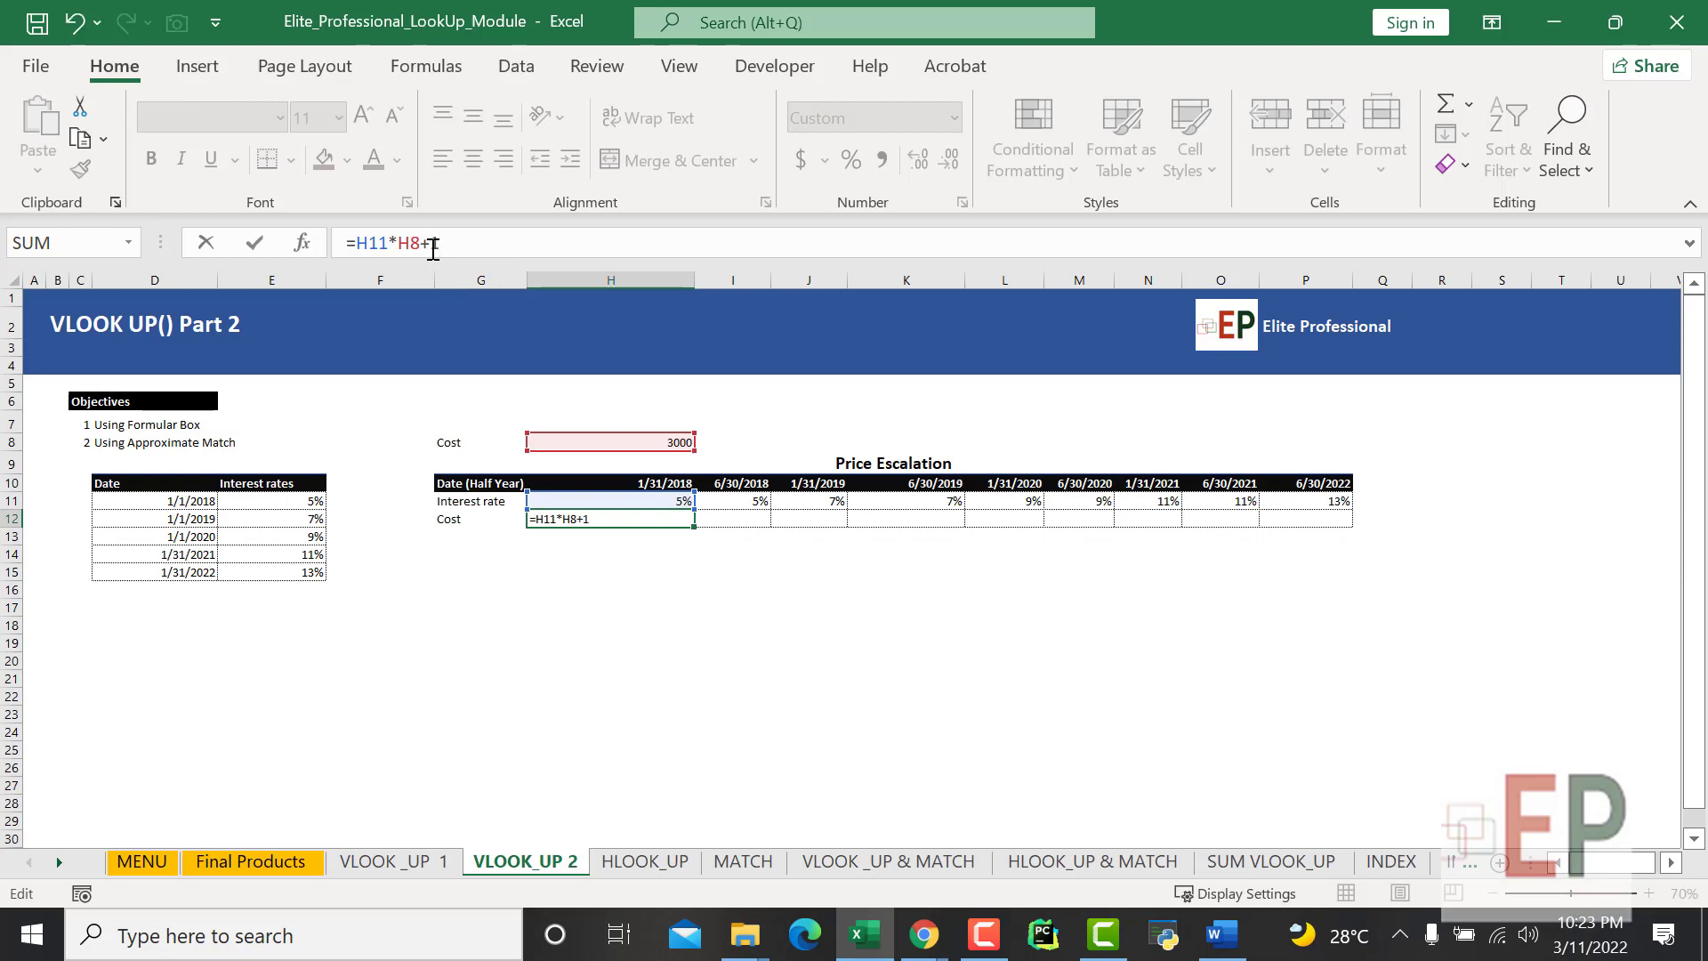
pyautogui.press('Return')
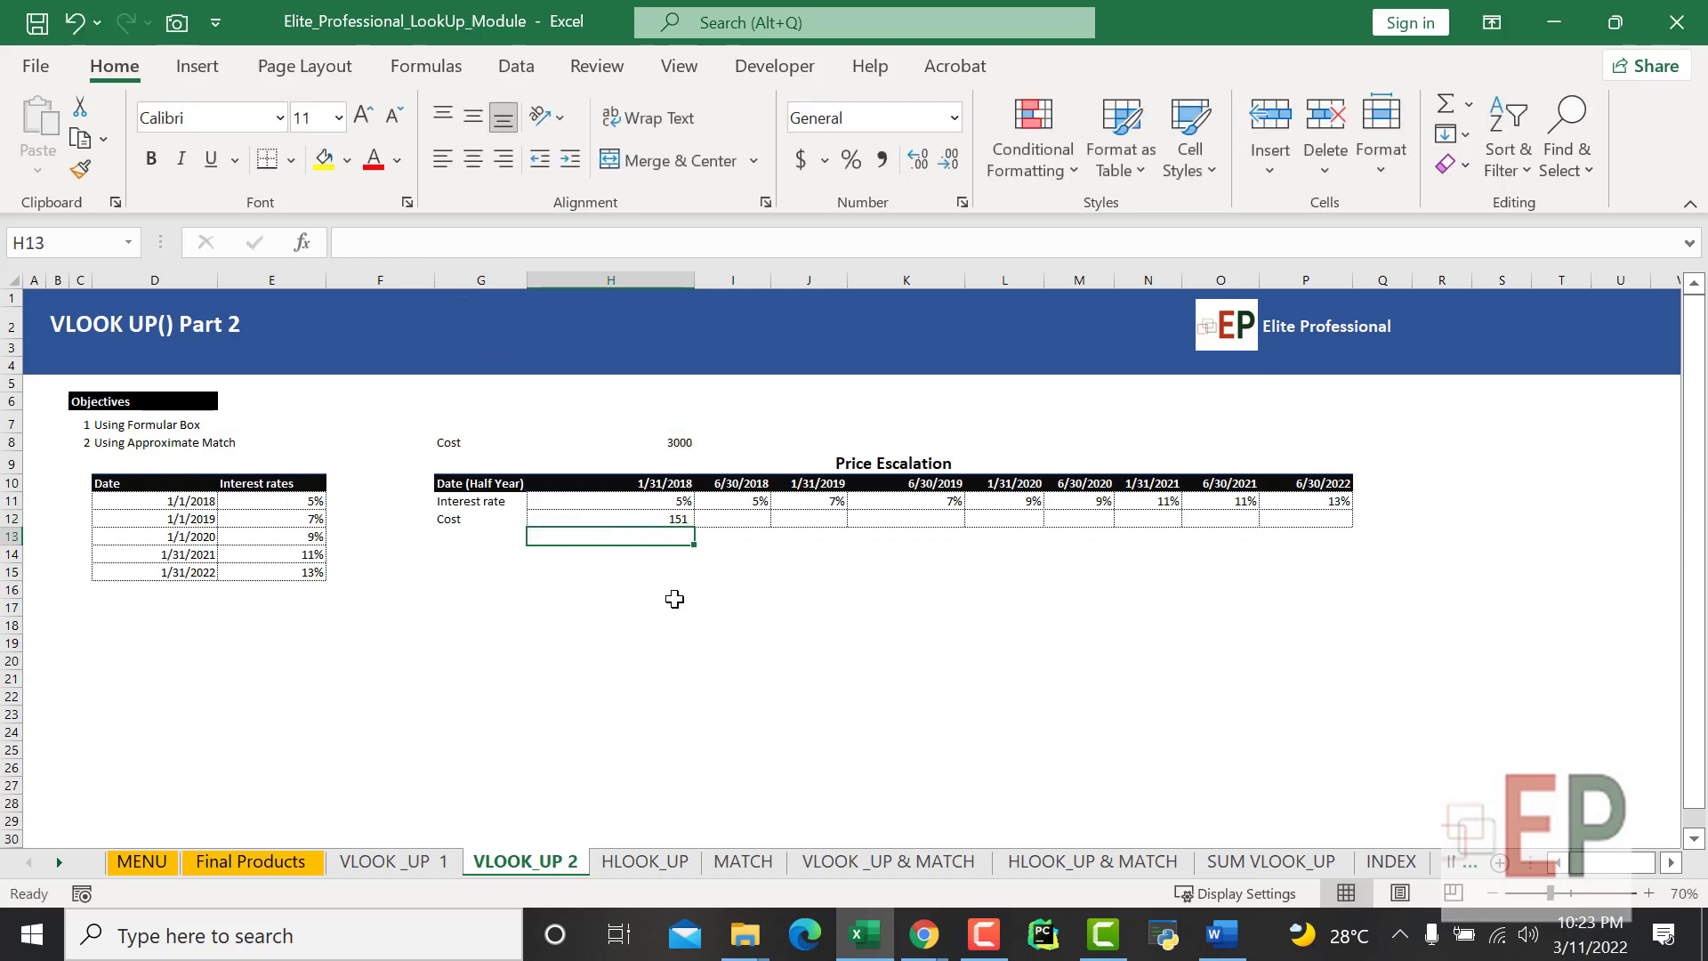
# Try enclosing H8+1 in parentheses in the cost formula in H12.
pyautogui.click(682, 513)
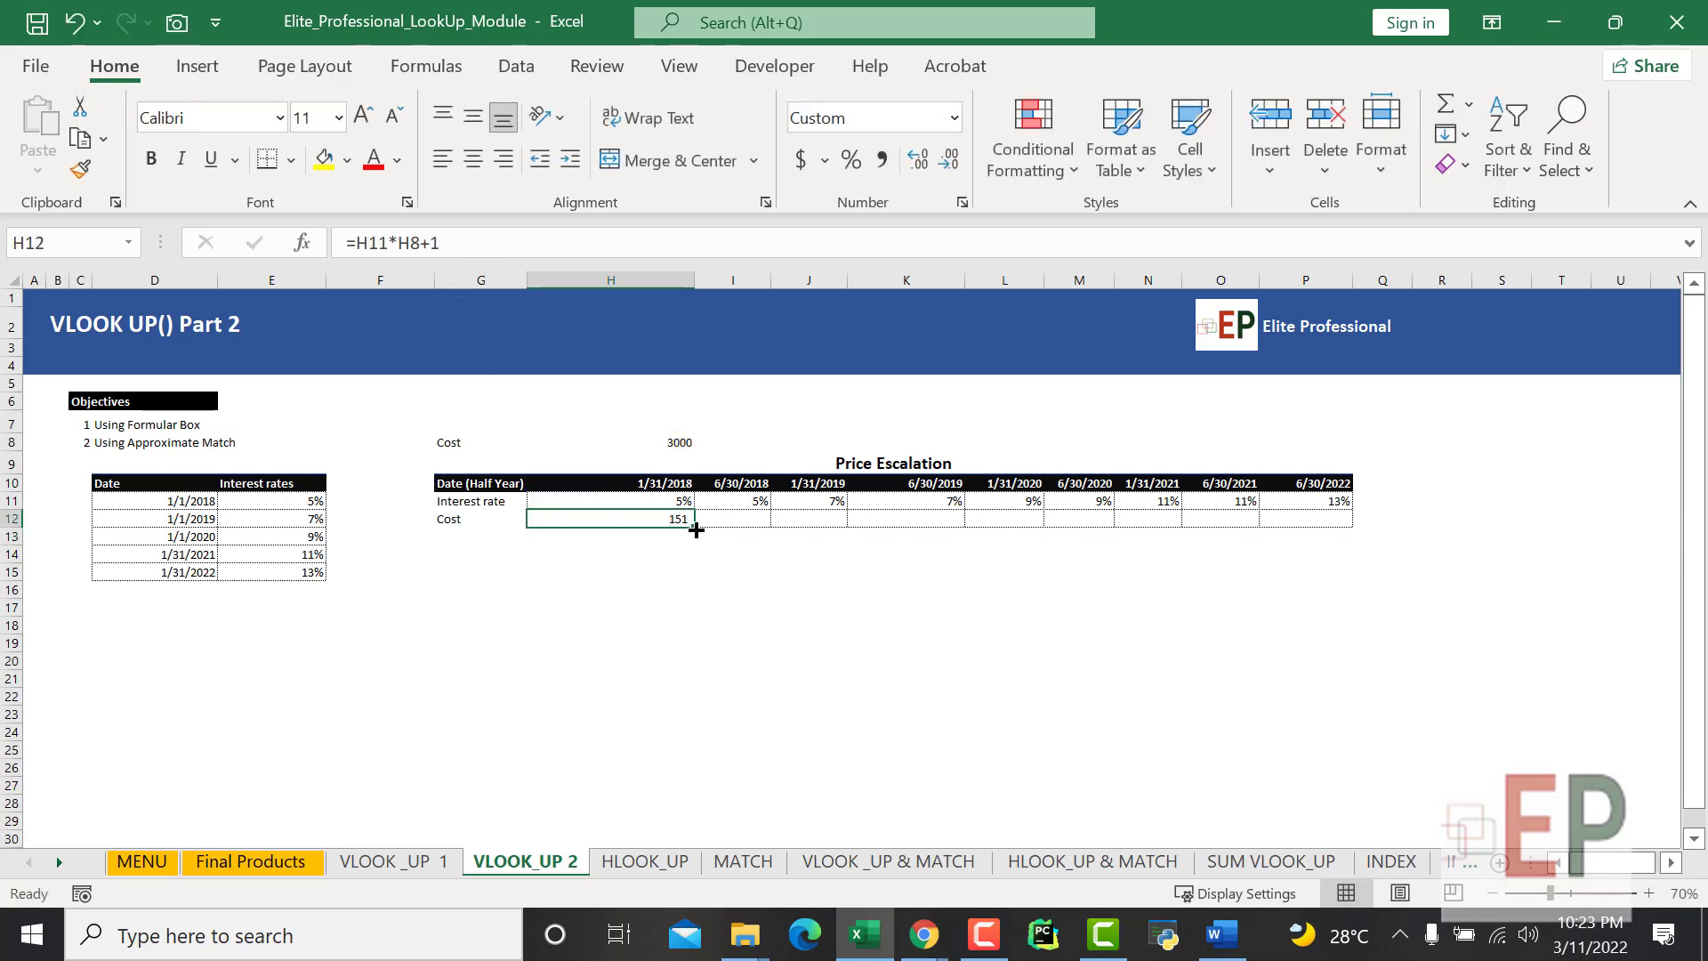
pyautogui.click(679, 588)
pyautogui.click(671, 519)
pyautogui.click(457, 254)
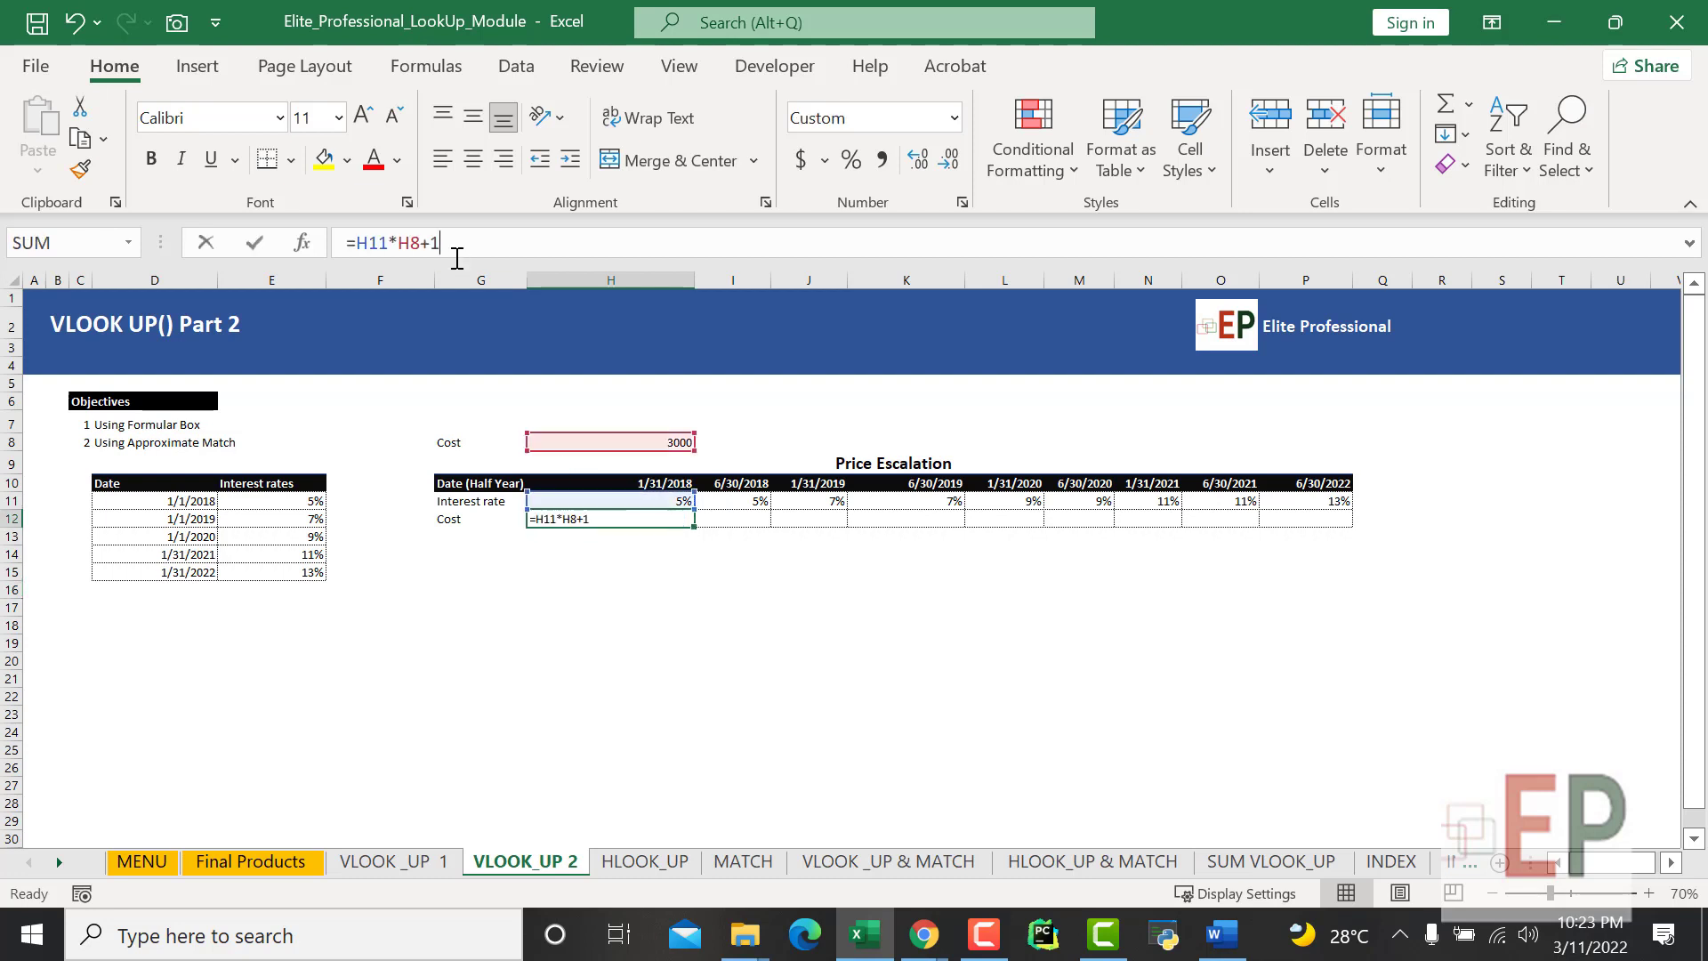
pyautogui.write(')')
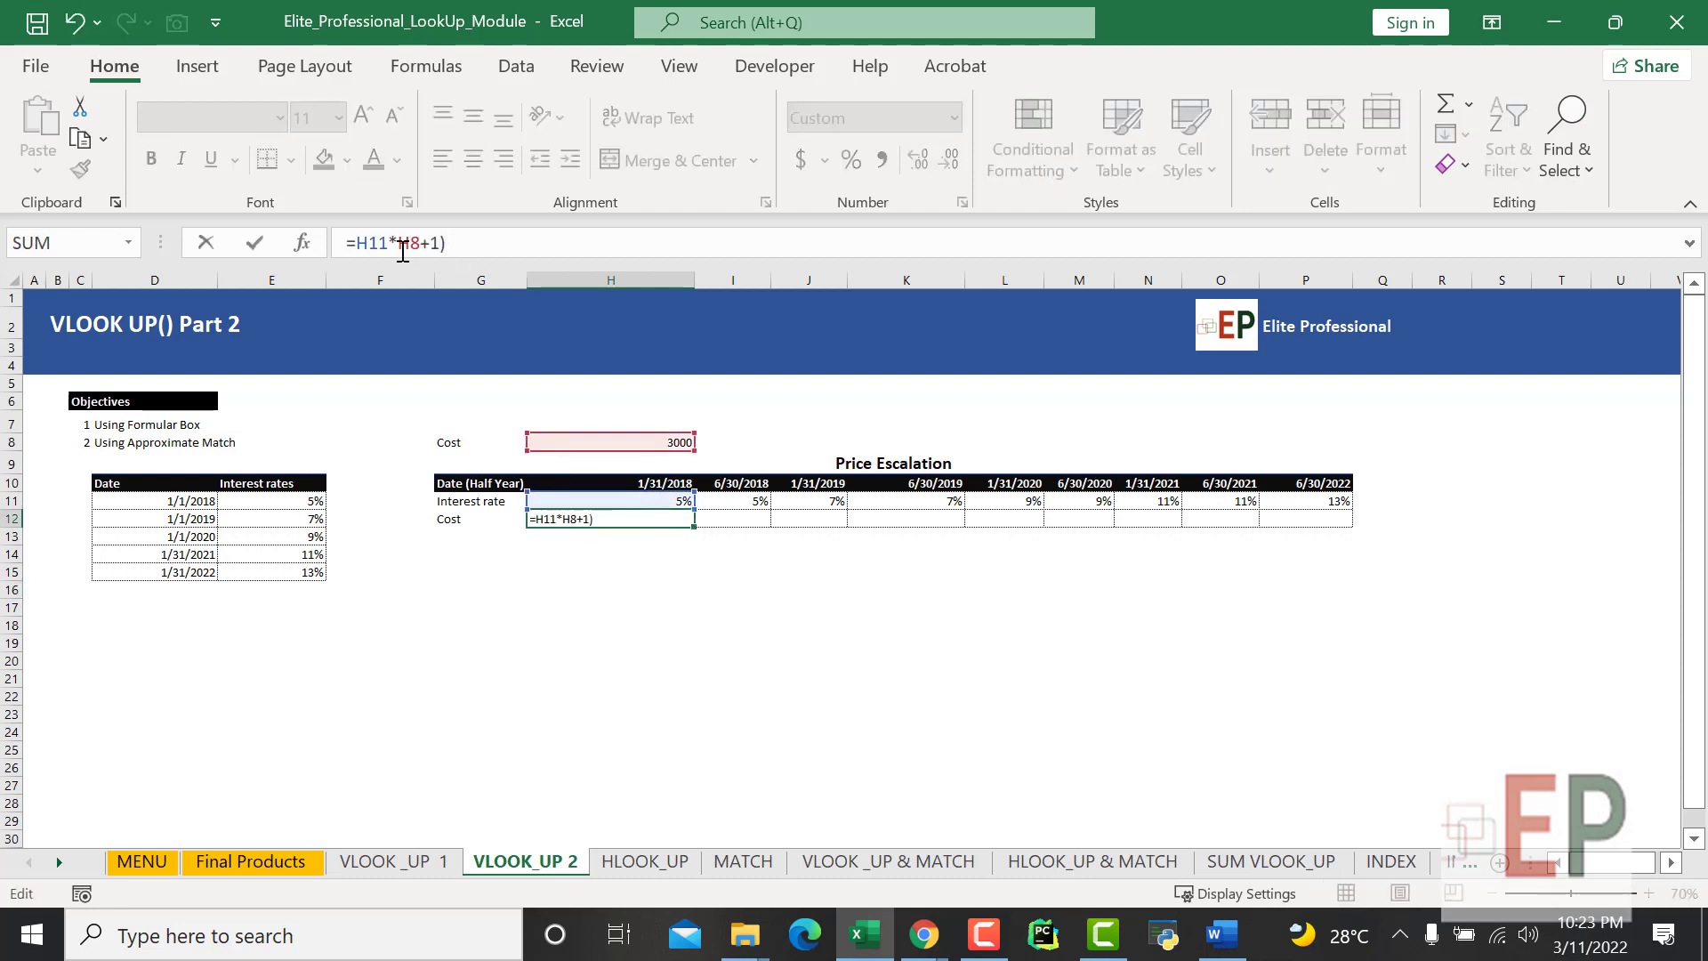
pyautogui.press('Return')
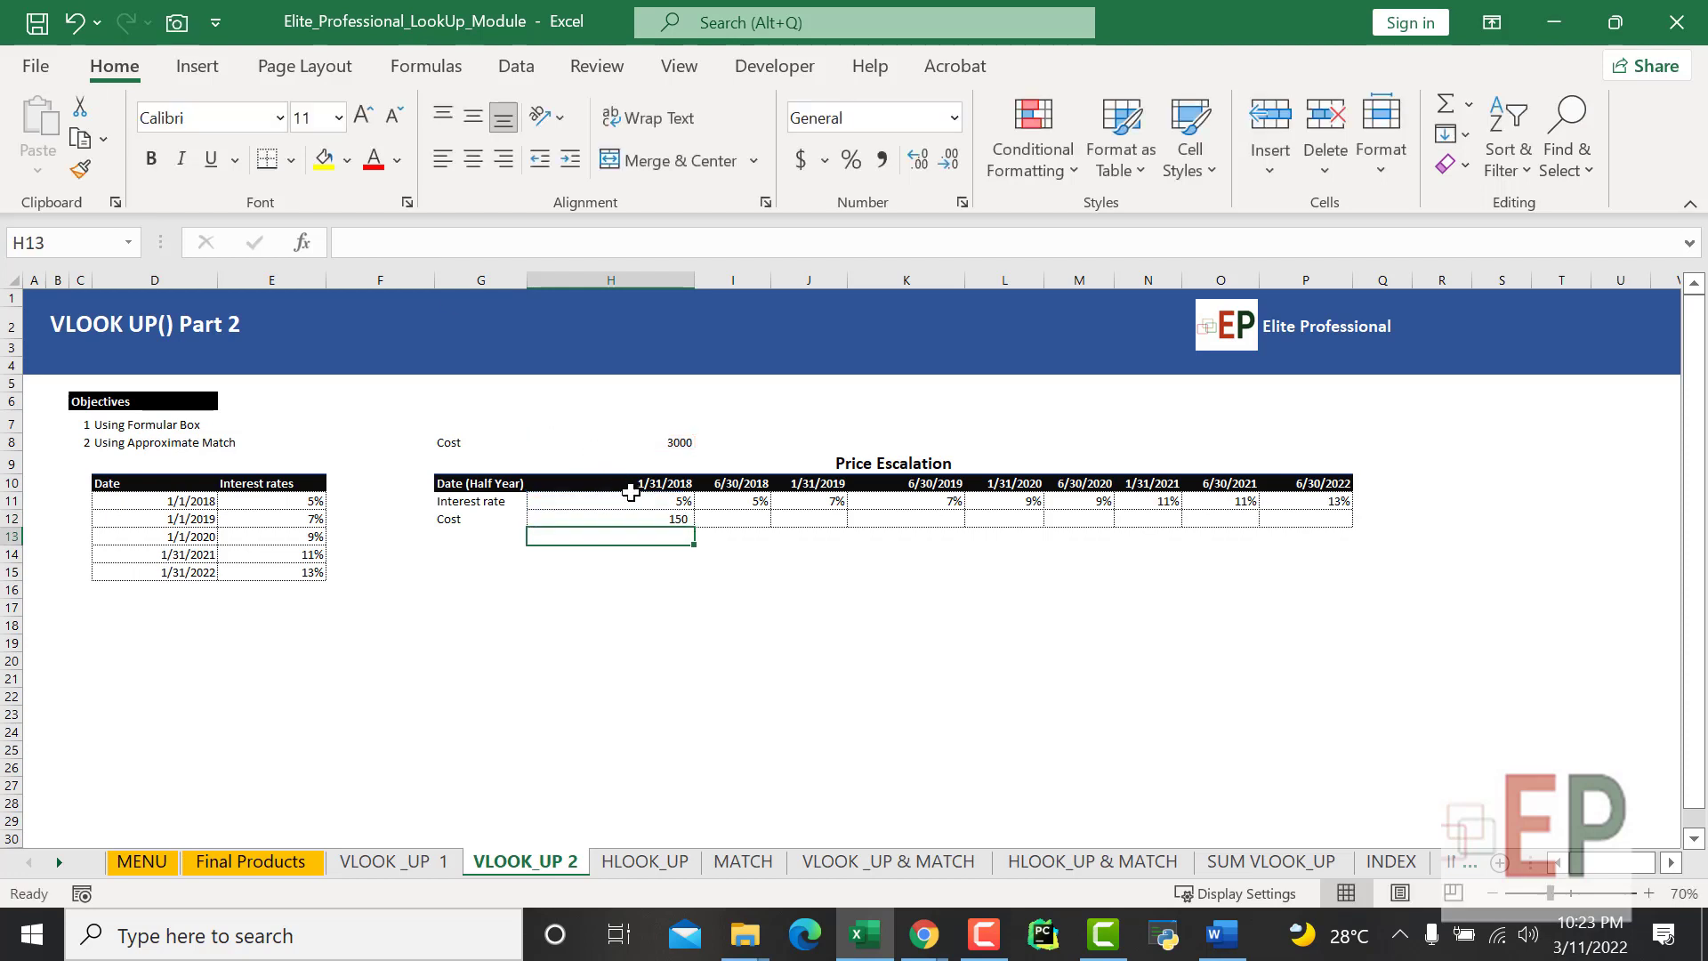
# Replace the formula in H12 with =H8*(1+H11) and fill it across the Cost row to P12.
pyautogui.click(654, 515)
pyautogui.write('=')
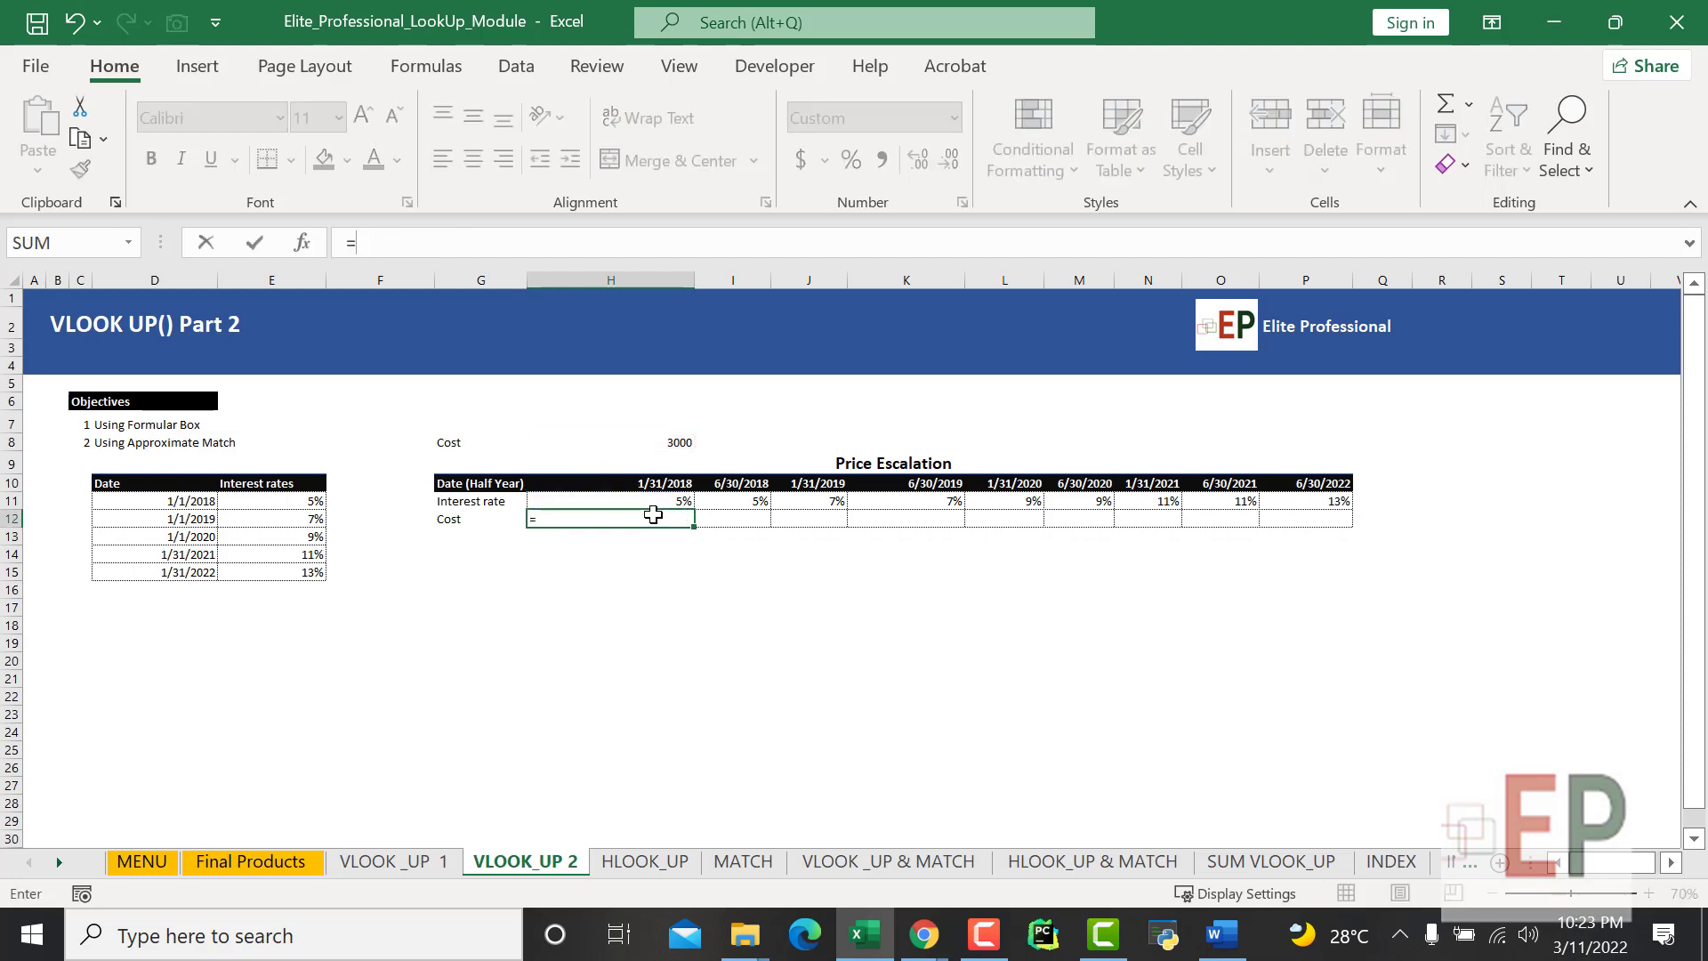
pyautogui.click(666, 445)
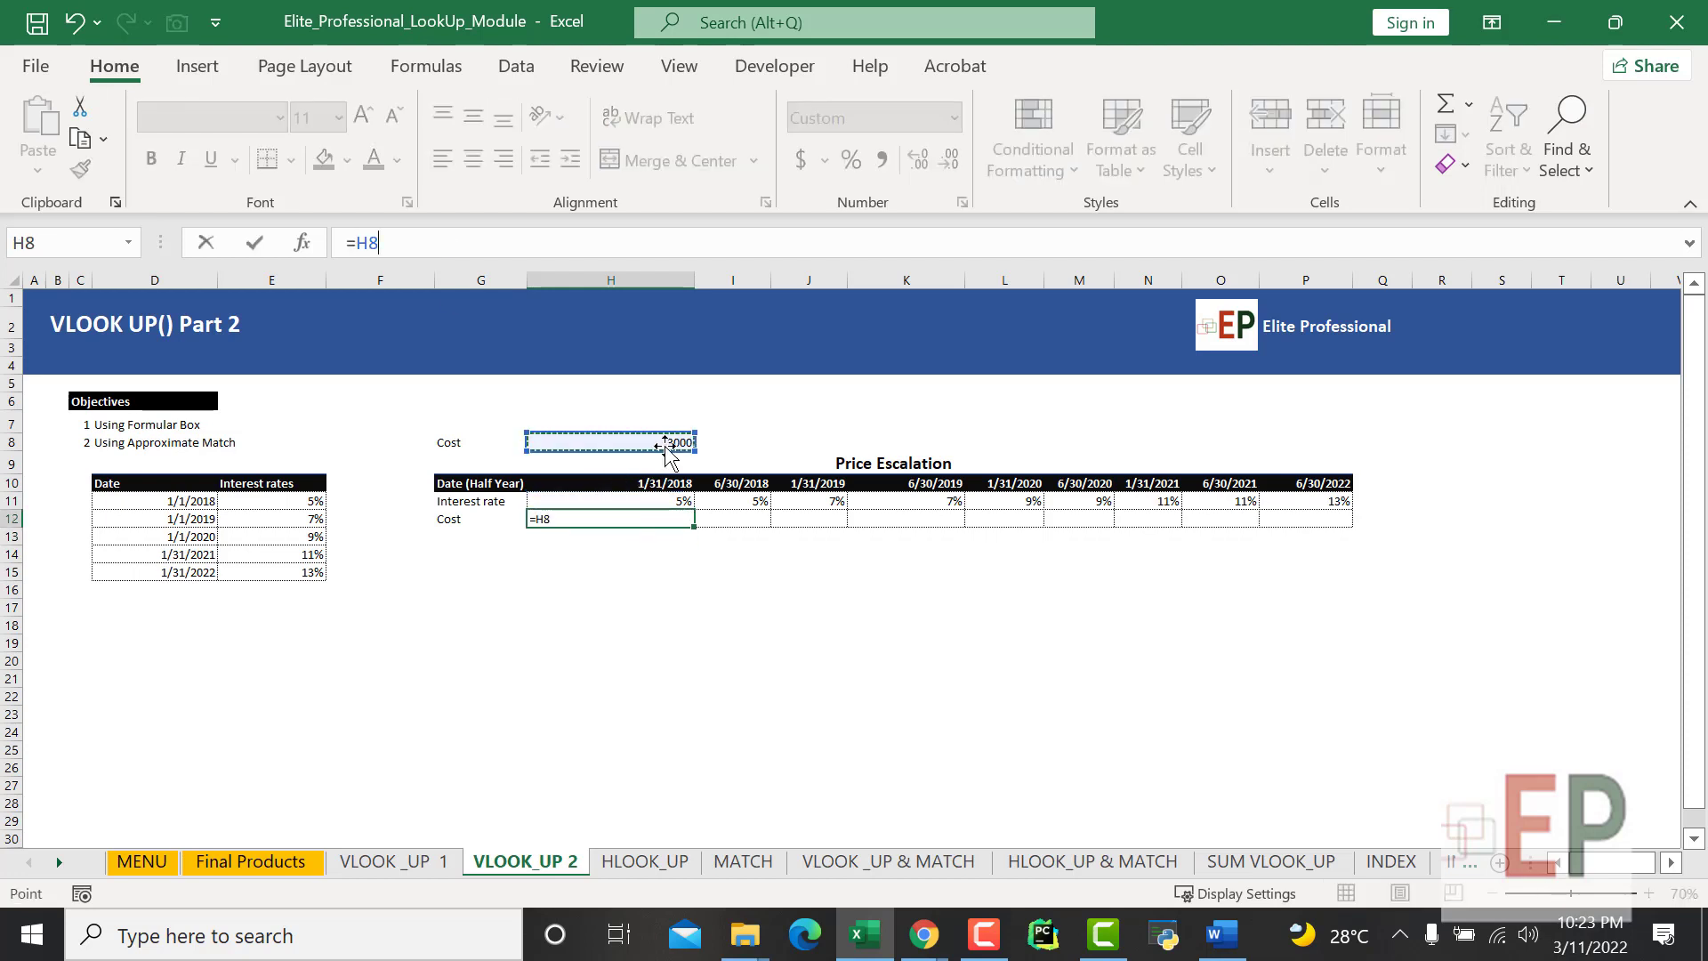
pyautogui.write('*')
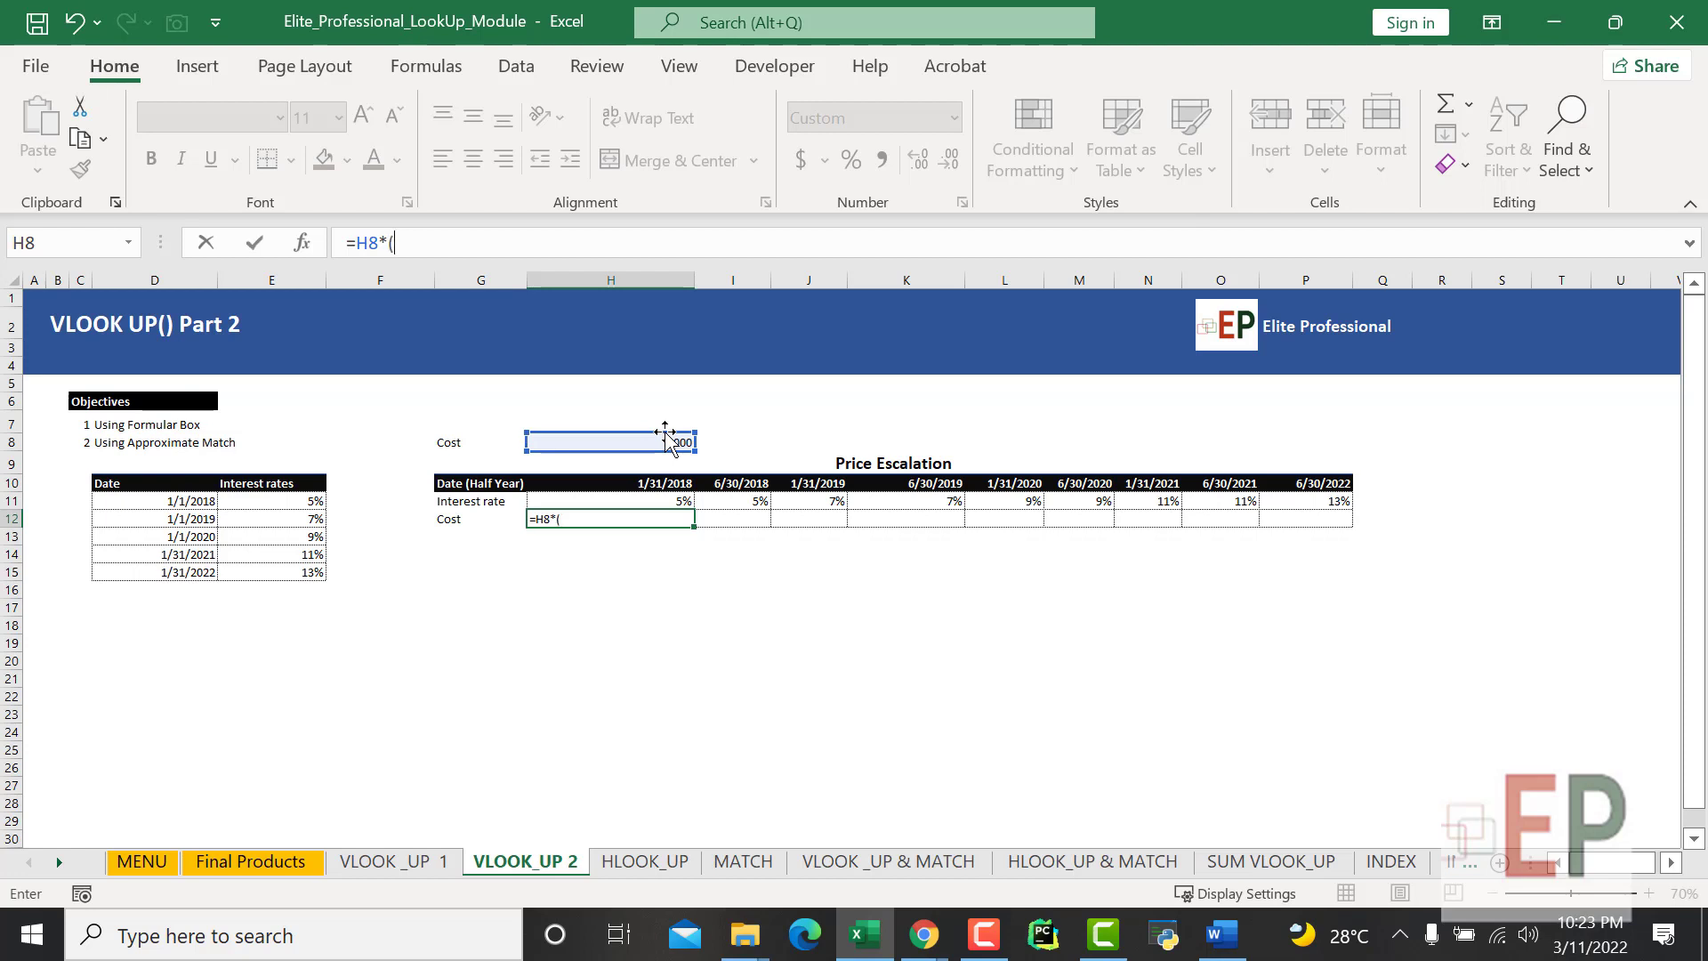
pyautogui.write('(1+')
pyautogui.click(681, 499)
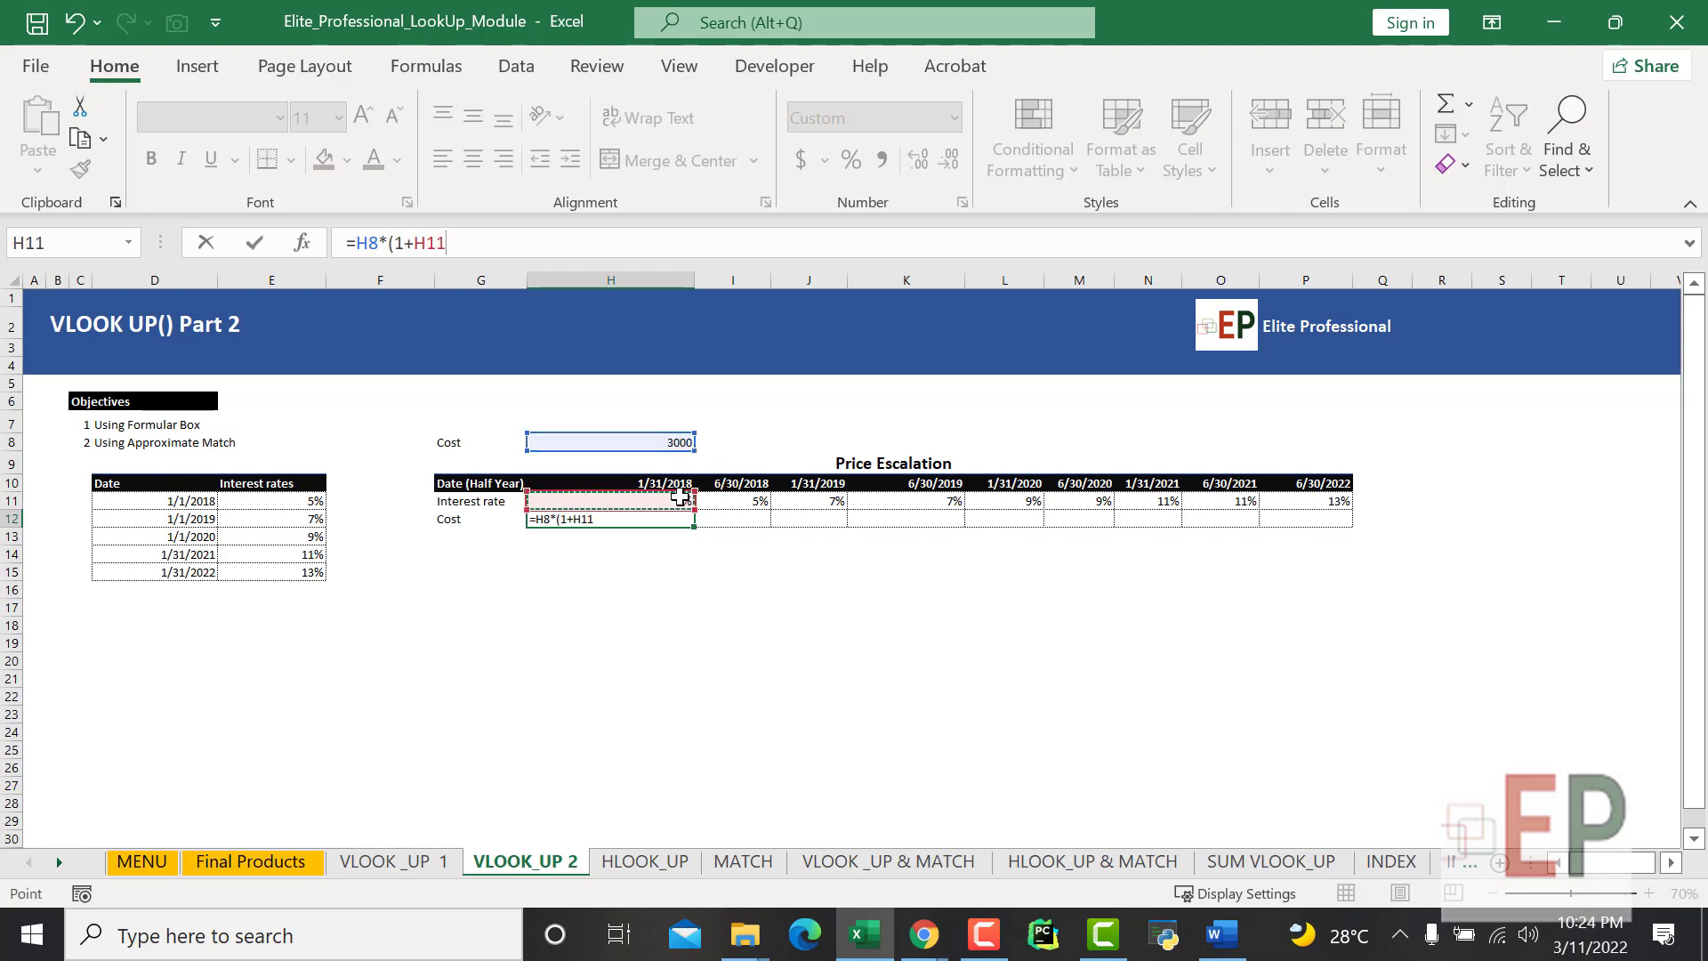
pyautogui.write(')')
pyautogui.press('Return')
pyautogui.click(663, 519)
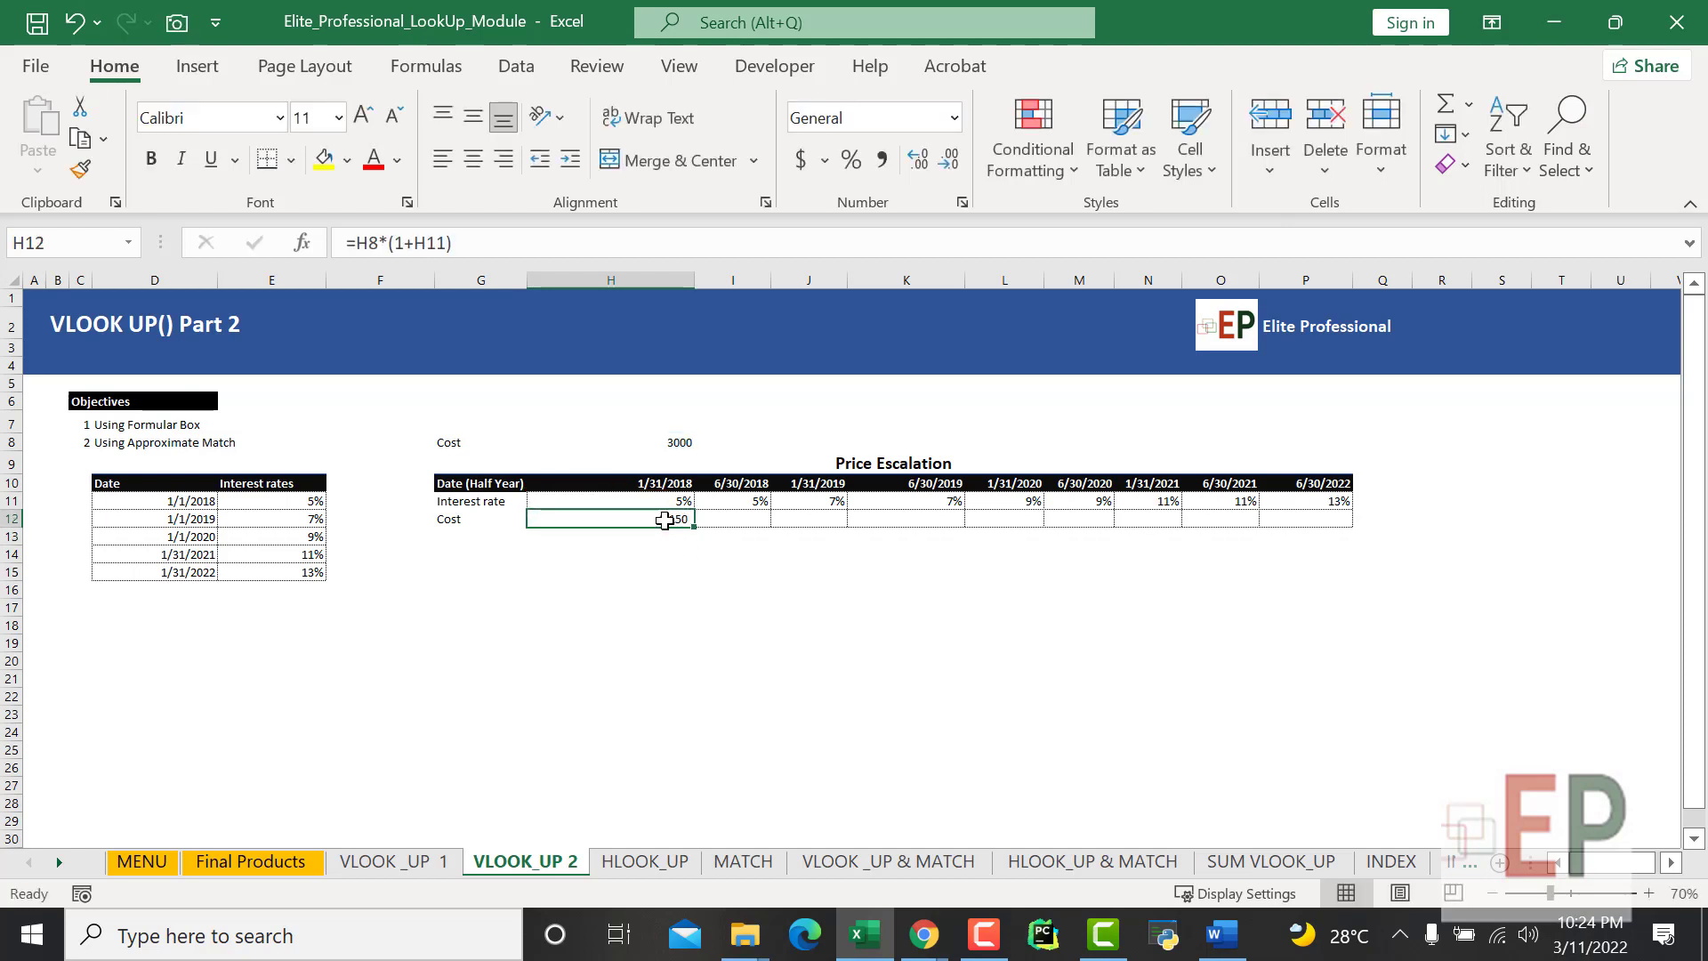
pyautogui.moveTo(694, 527); pyautogui.dragTo(1349, 521)
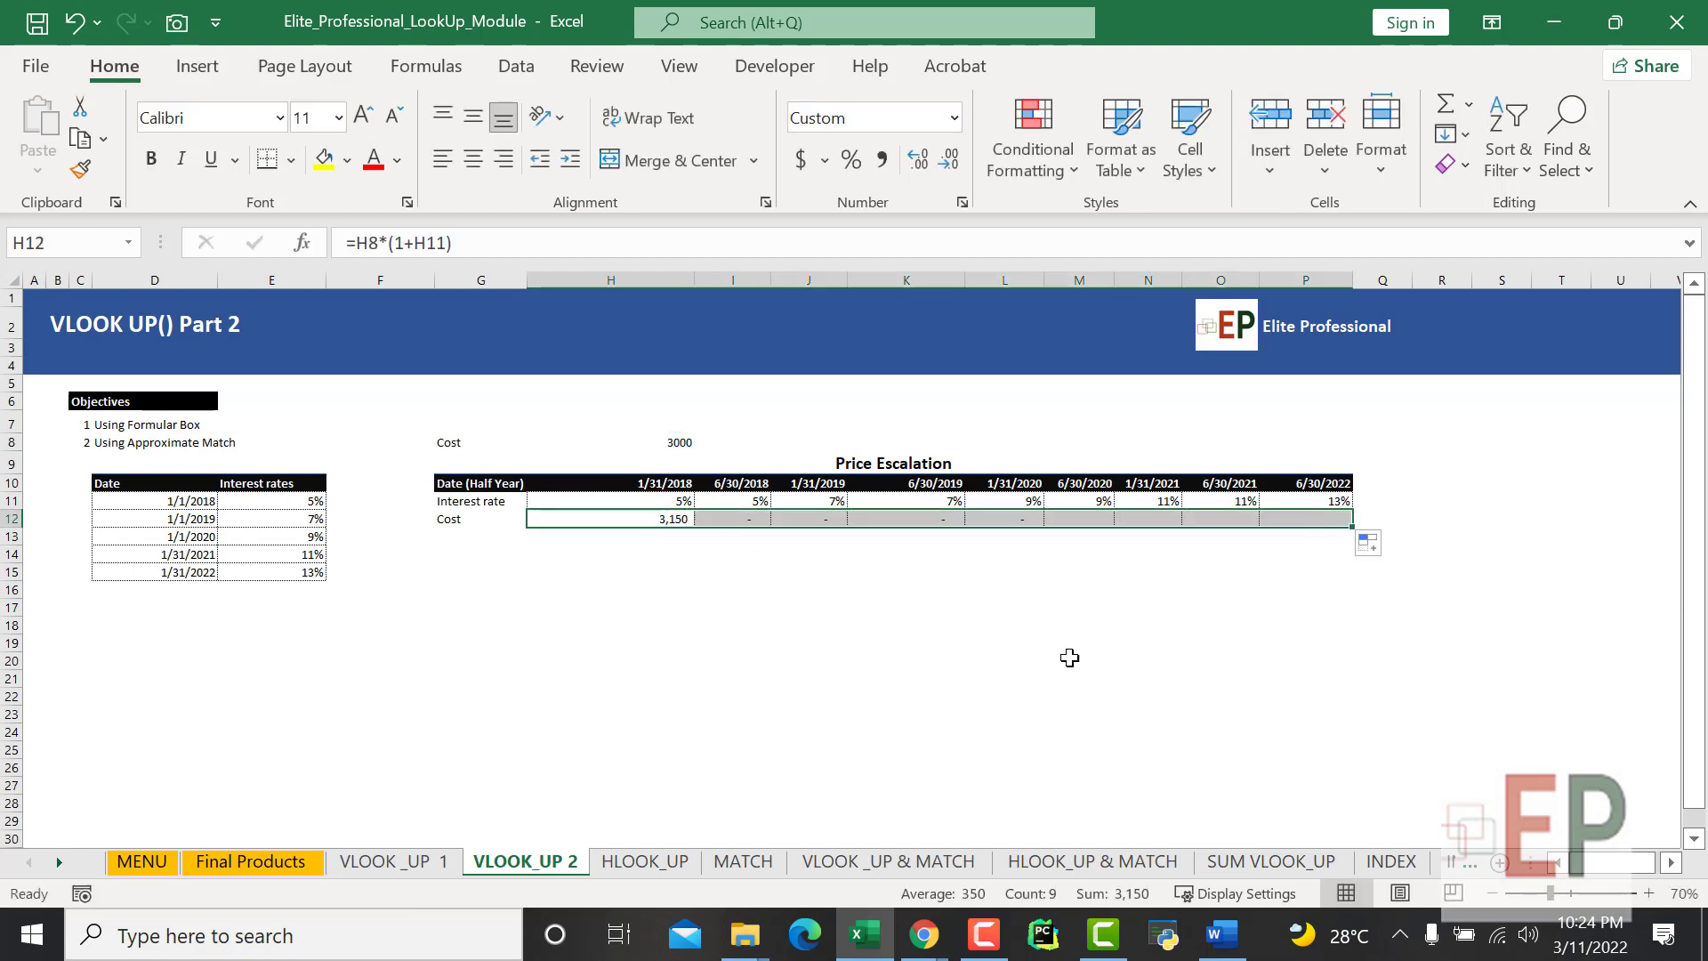
# Make the H8 reference absolute in H12, so the formula reads =$H$8*(1+H11).
pyautogui.click(685, 520)
pyautogui.click(420, 247)
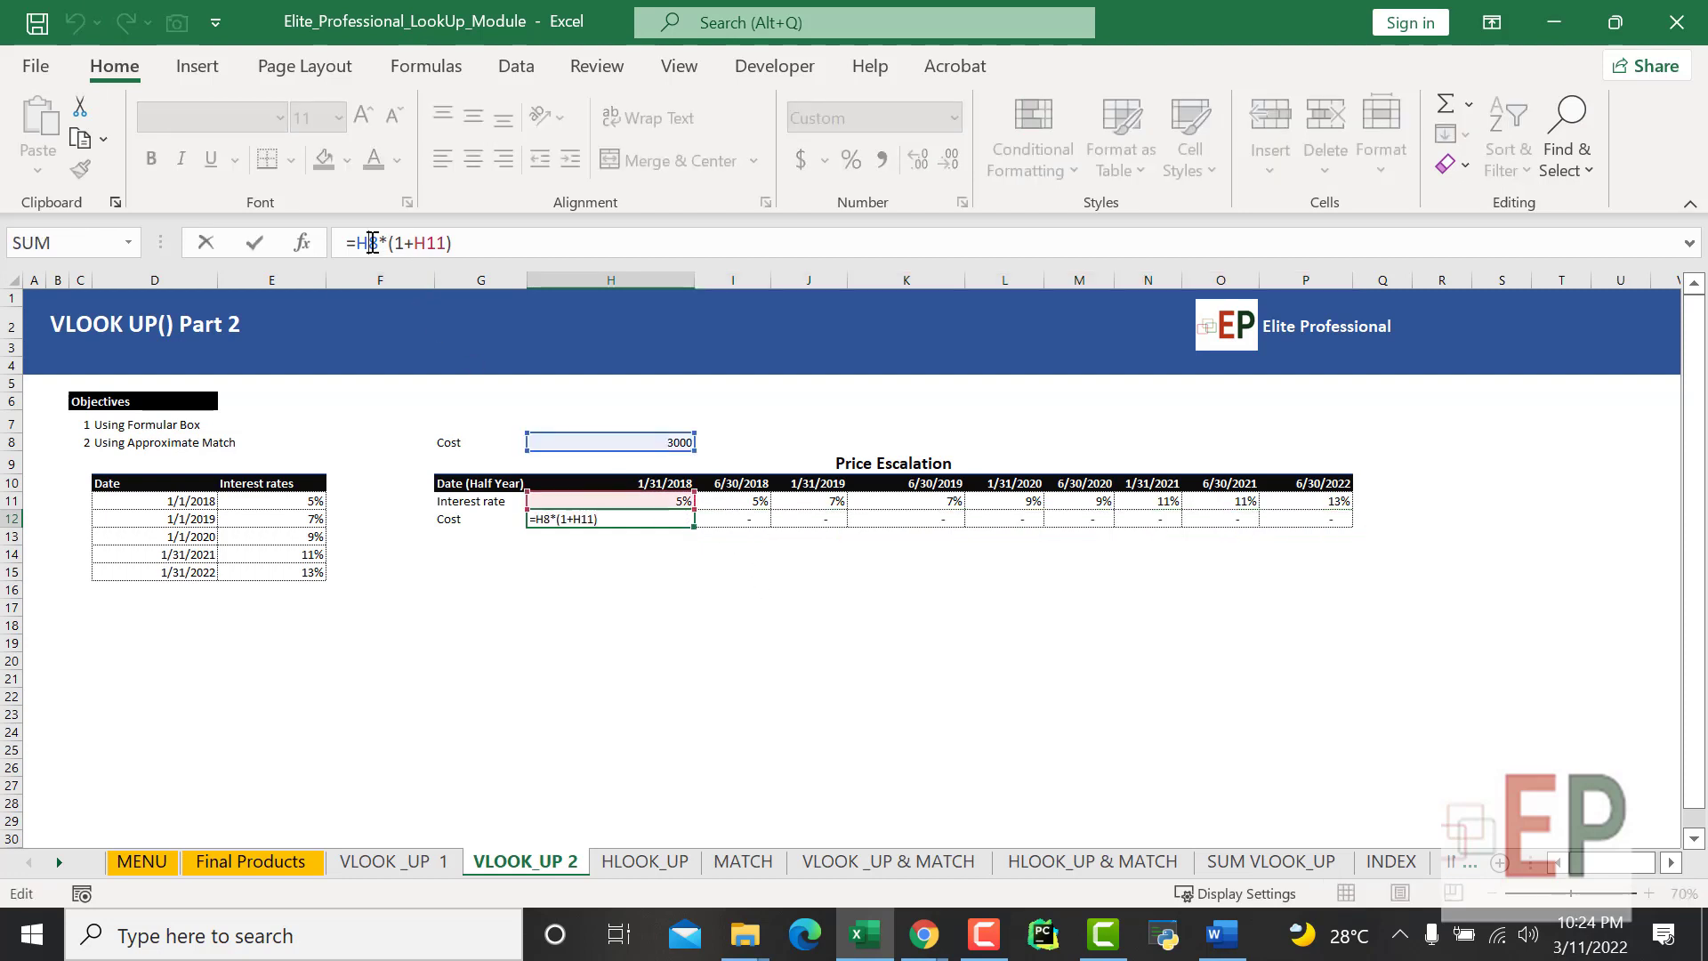
pyautogui.press('F4')
pyautogui.press('Return')
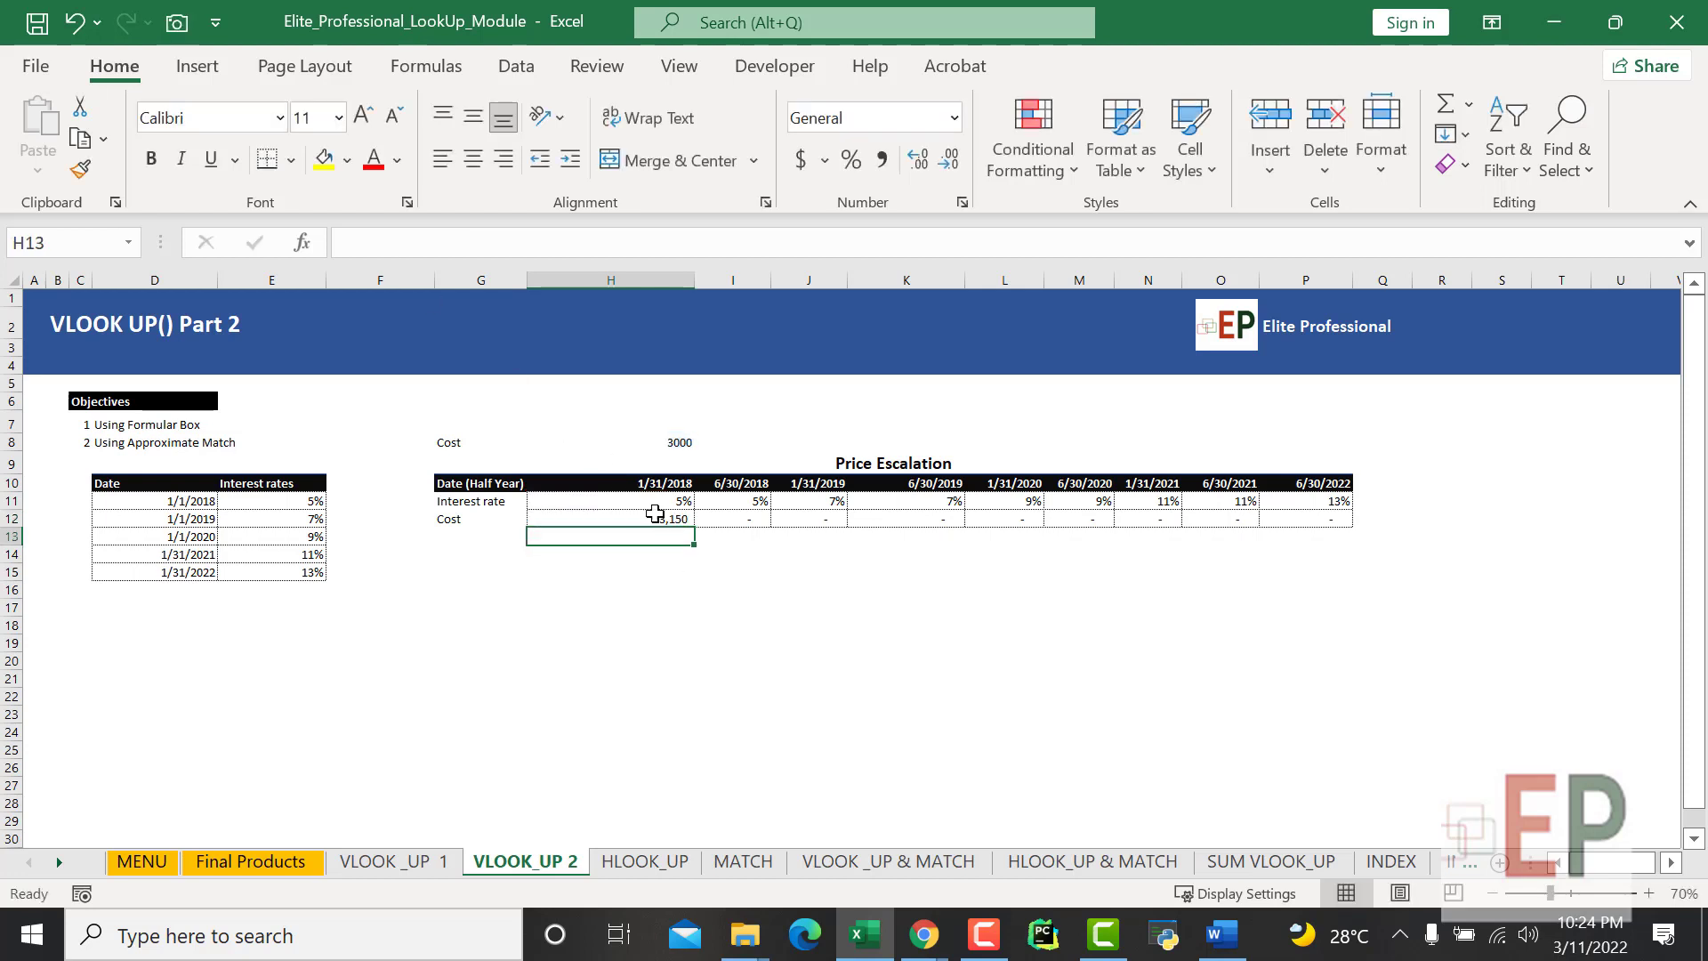
# Fill the corrected cost formula from H12 across the Cost row to P12.
pyautogui.click(672, 523)
pyautogui.moveTo(696, 527); pyautogui.dragTo(1340, 527)
pyautogui.click(1191, 648)
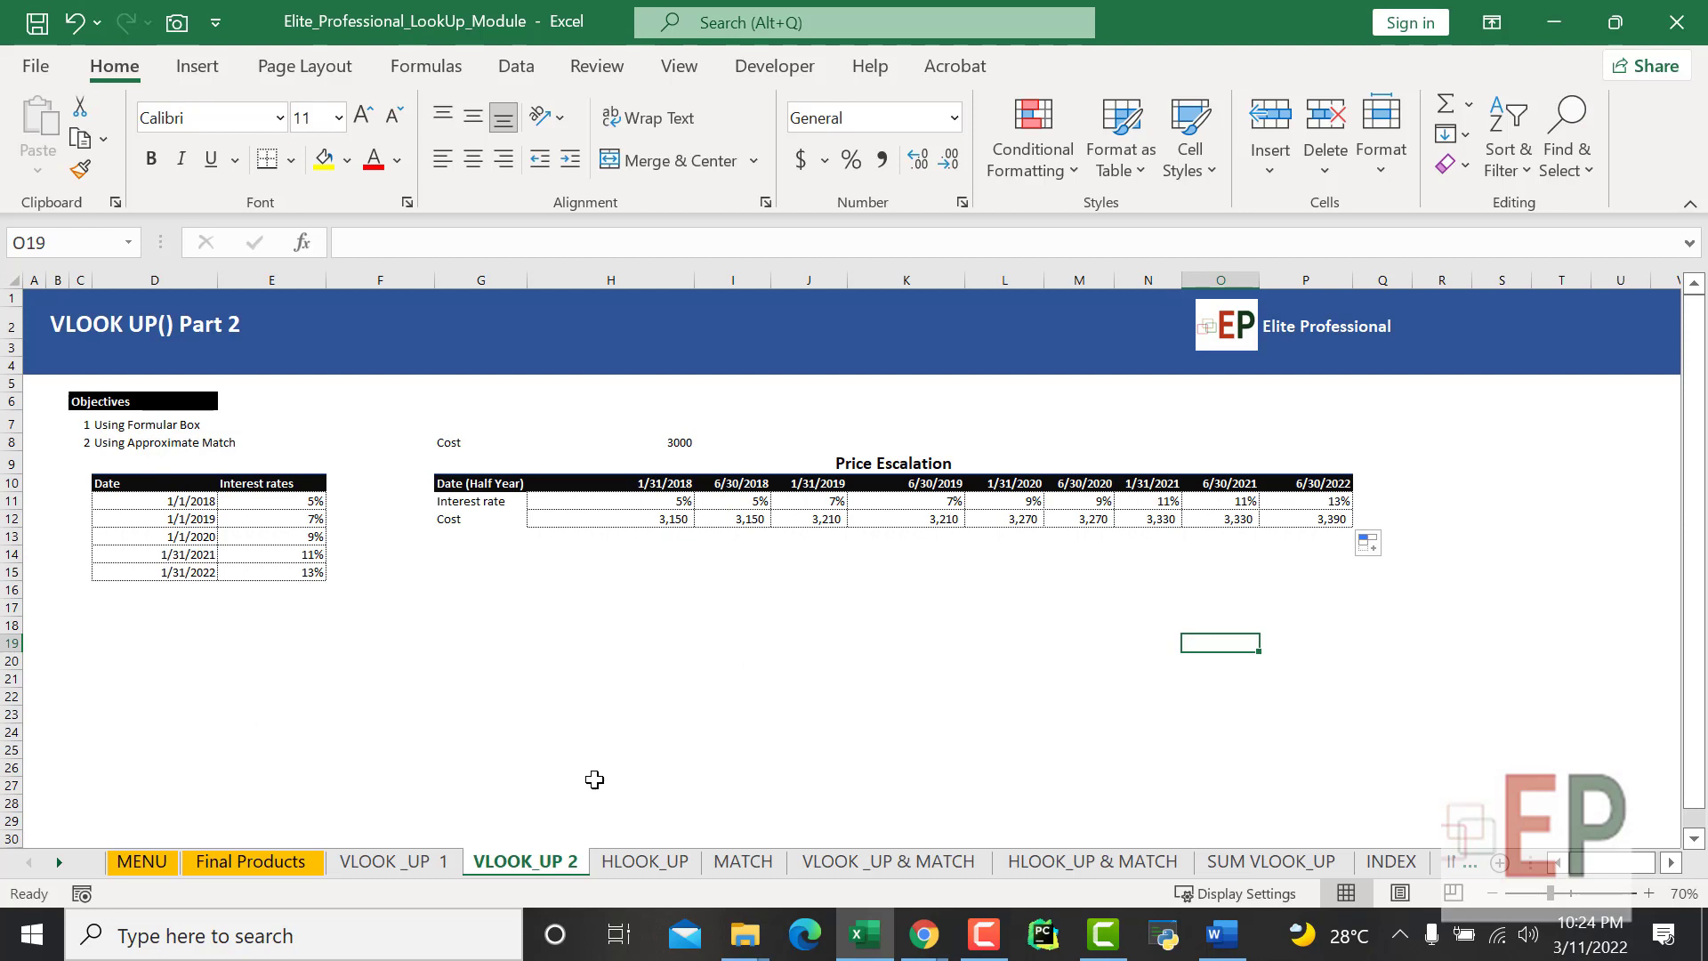
pyautogui.click(683, 753)
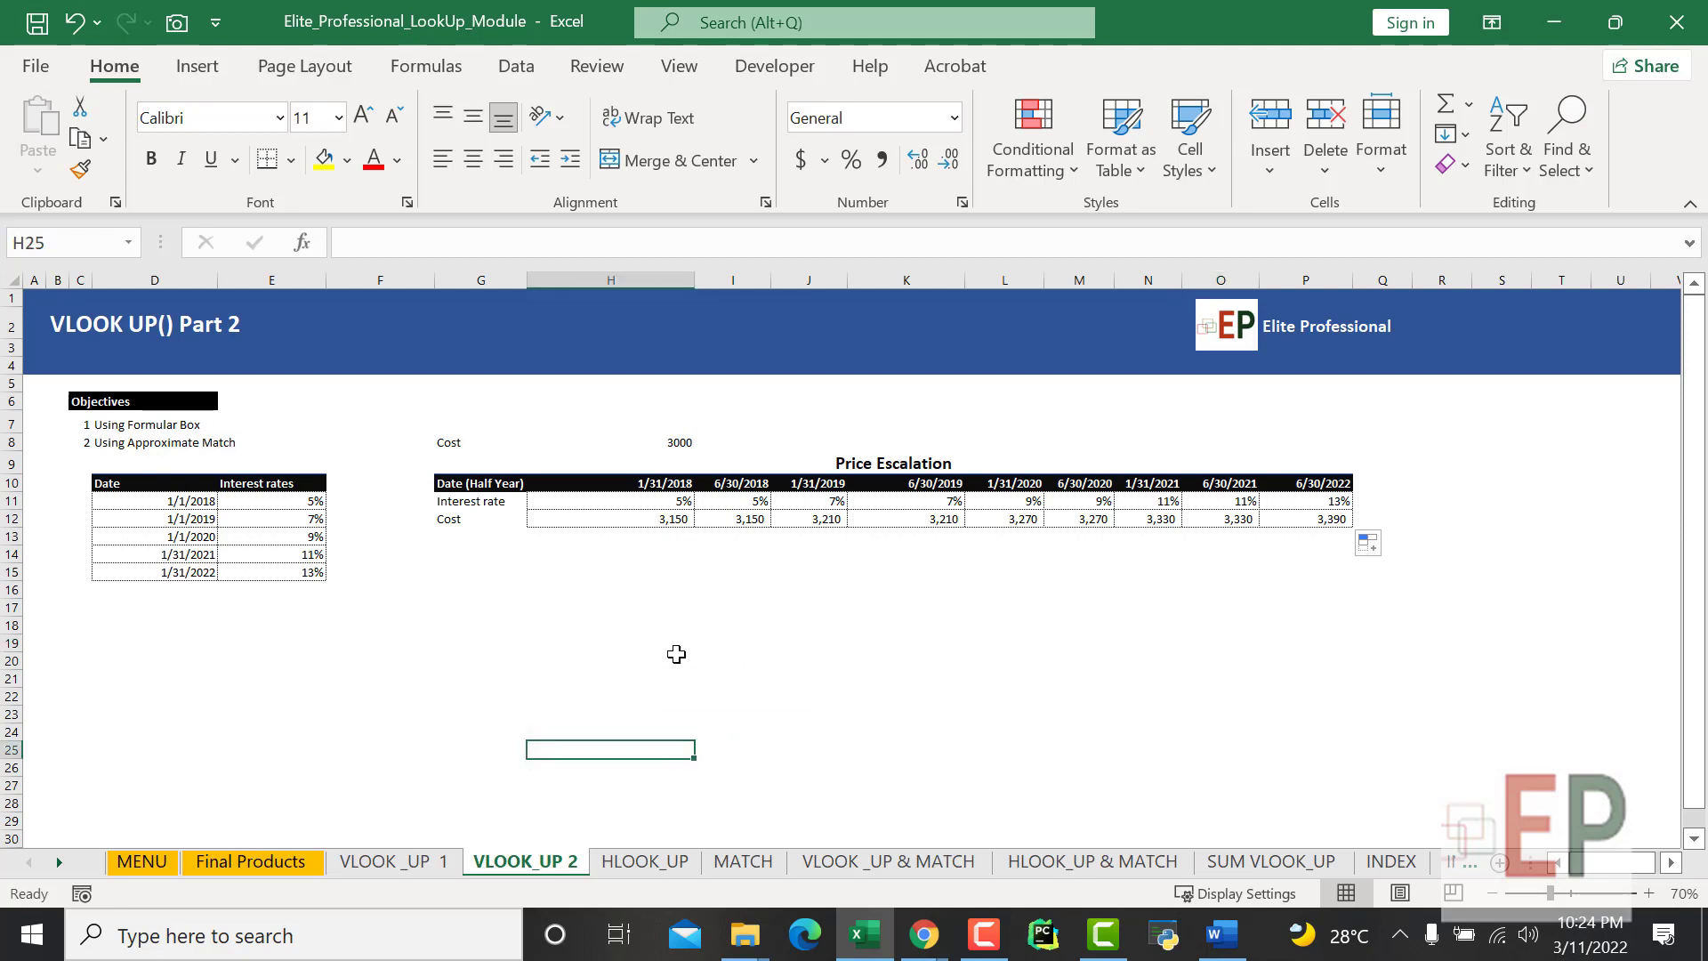
# Start a new VLOOKUP formula in H11 and open its Function Arguments box.
pyautogui.click(660, 518)
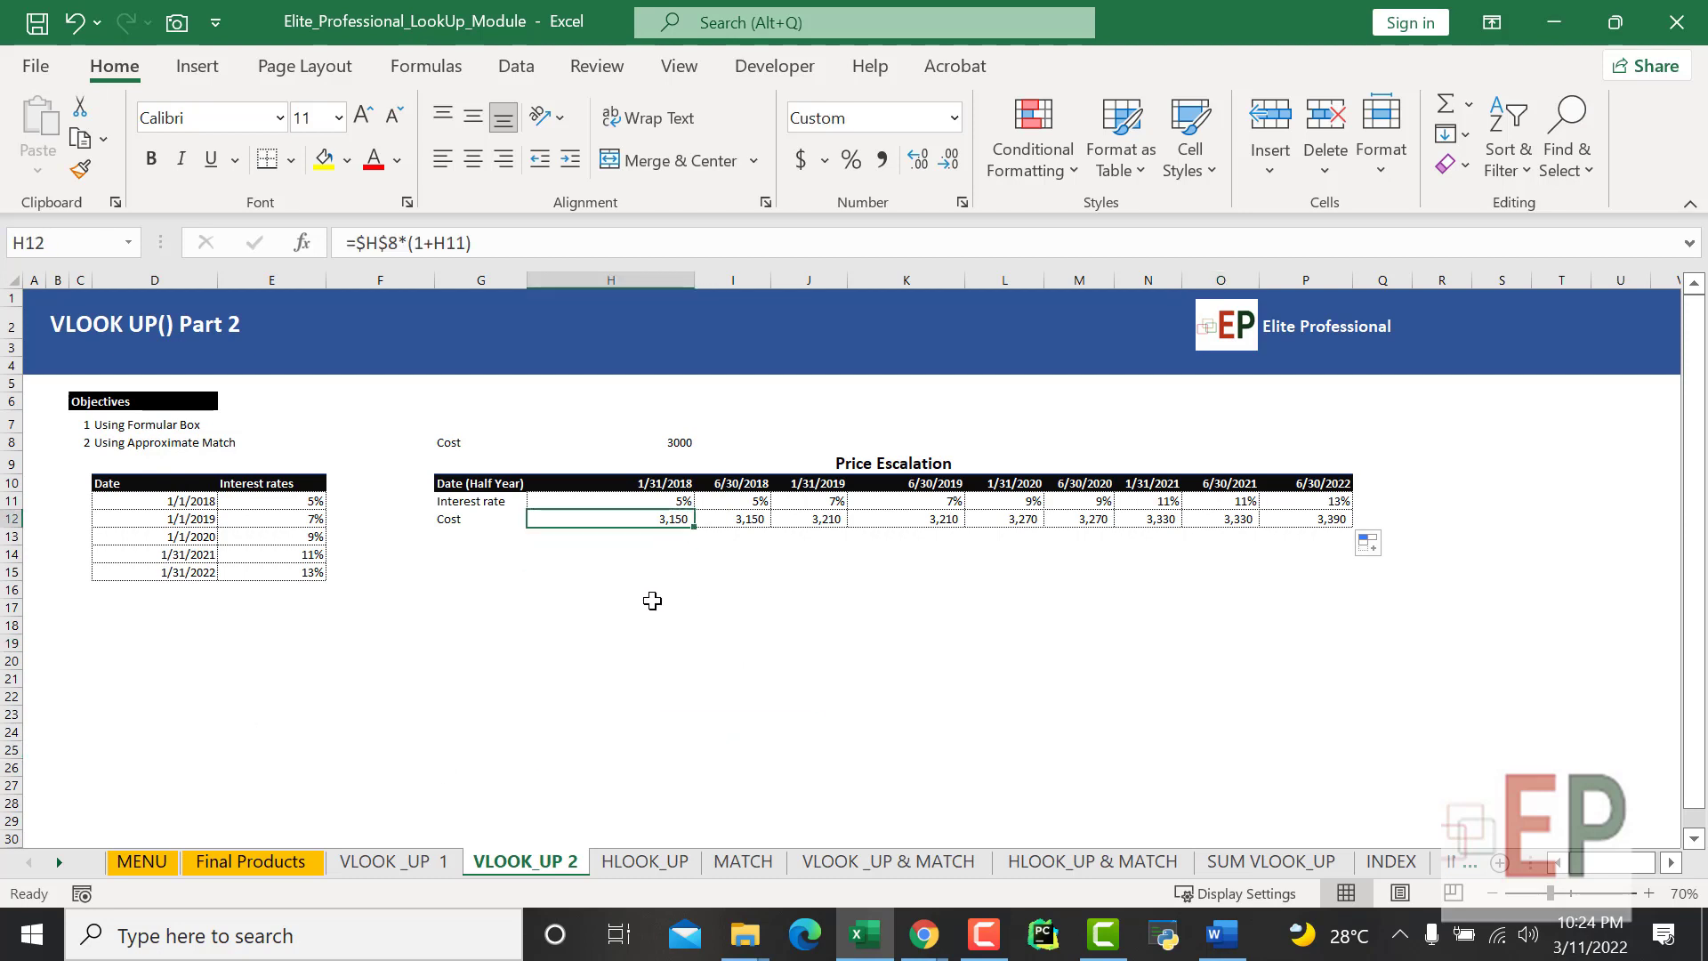
pyautogui.click(650, 500)
pyautogui.write('=')
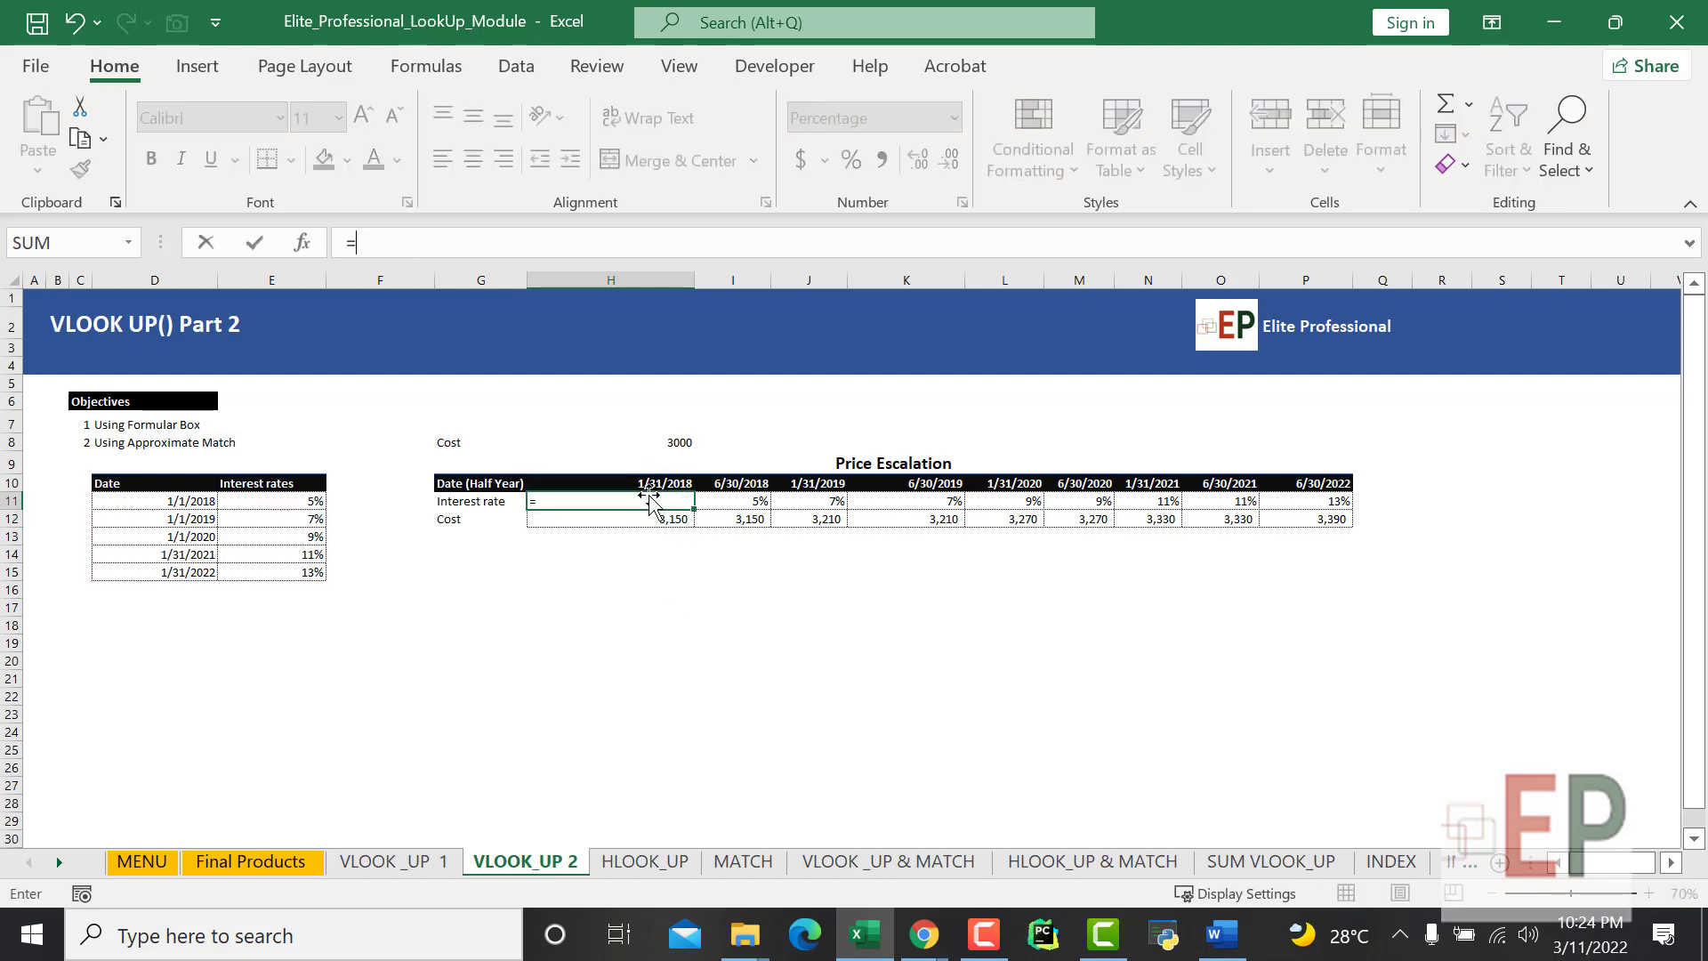
pyautogui.write('vlo')
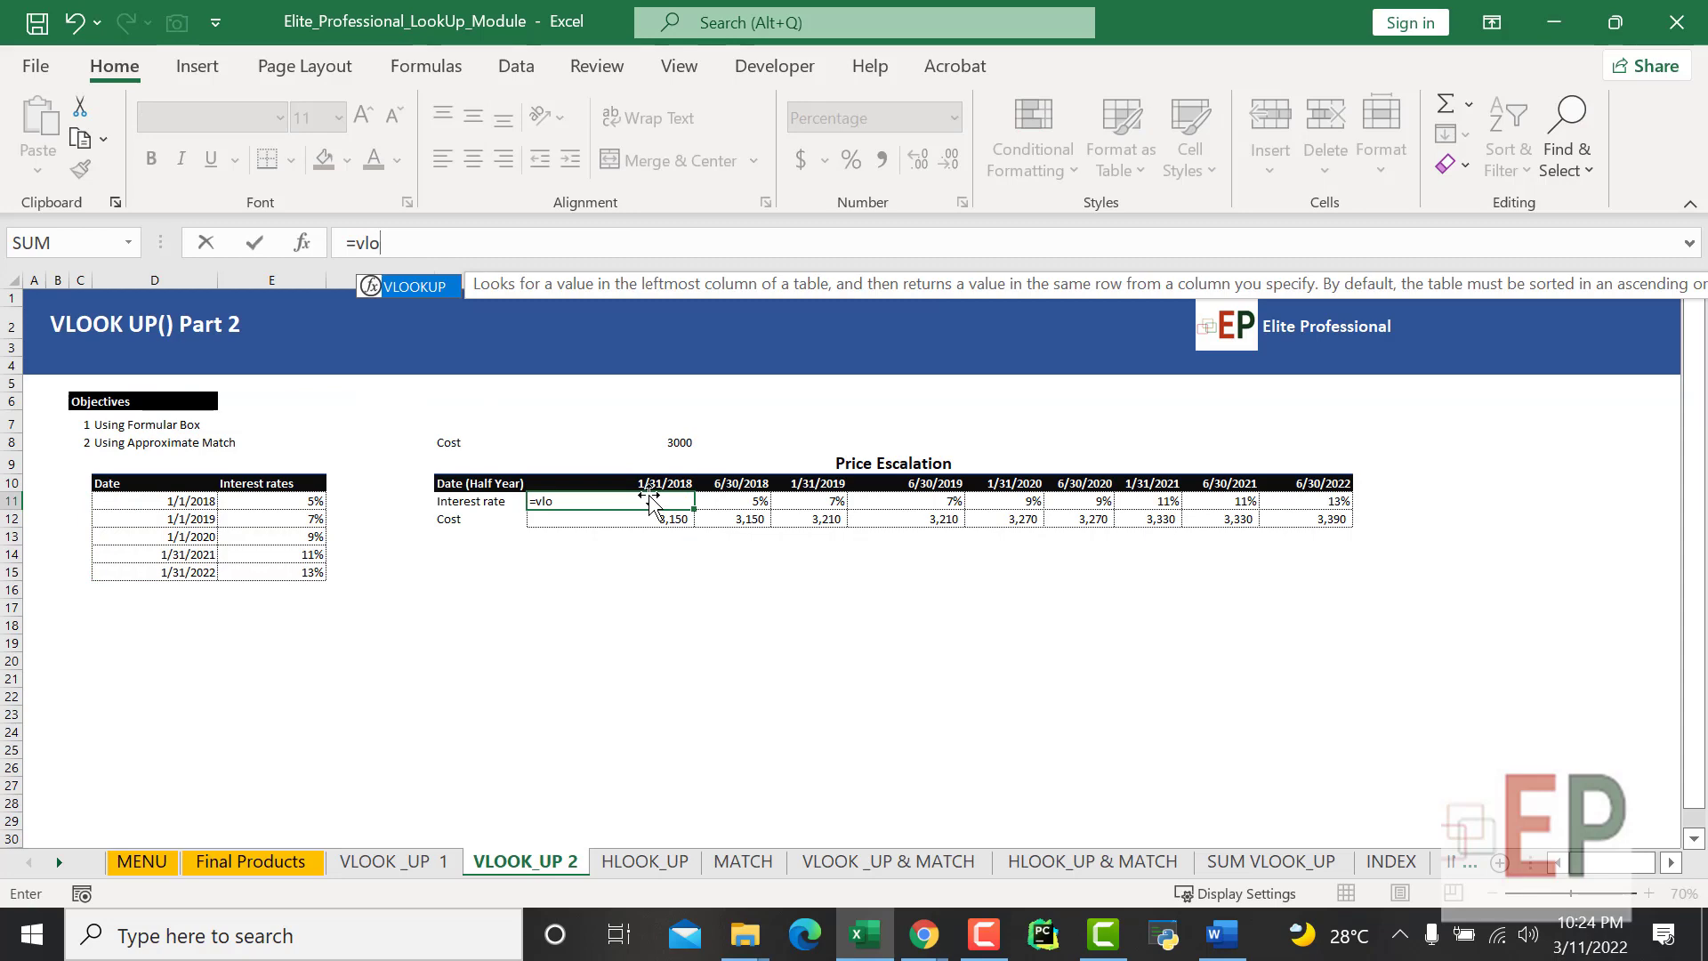
pyautogui.press('Tab')
pyautogui.hotkey('ctrl', 'a')
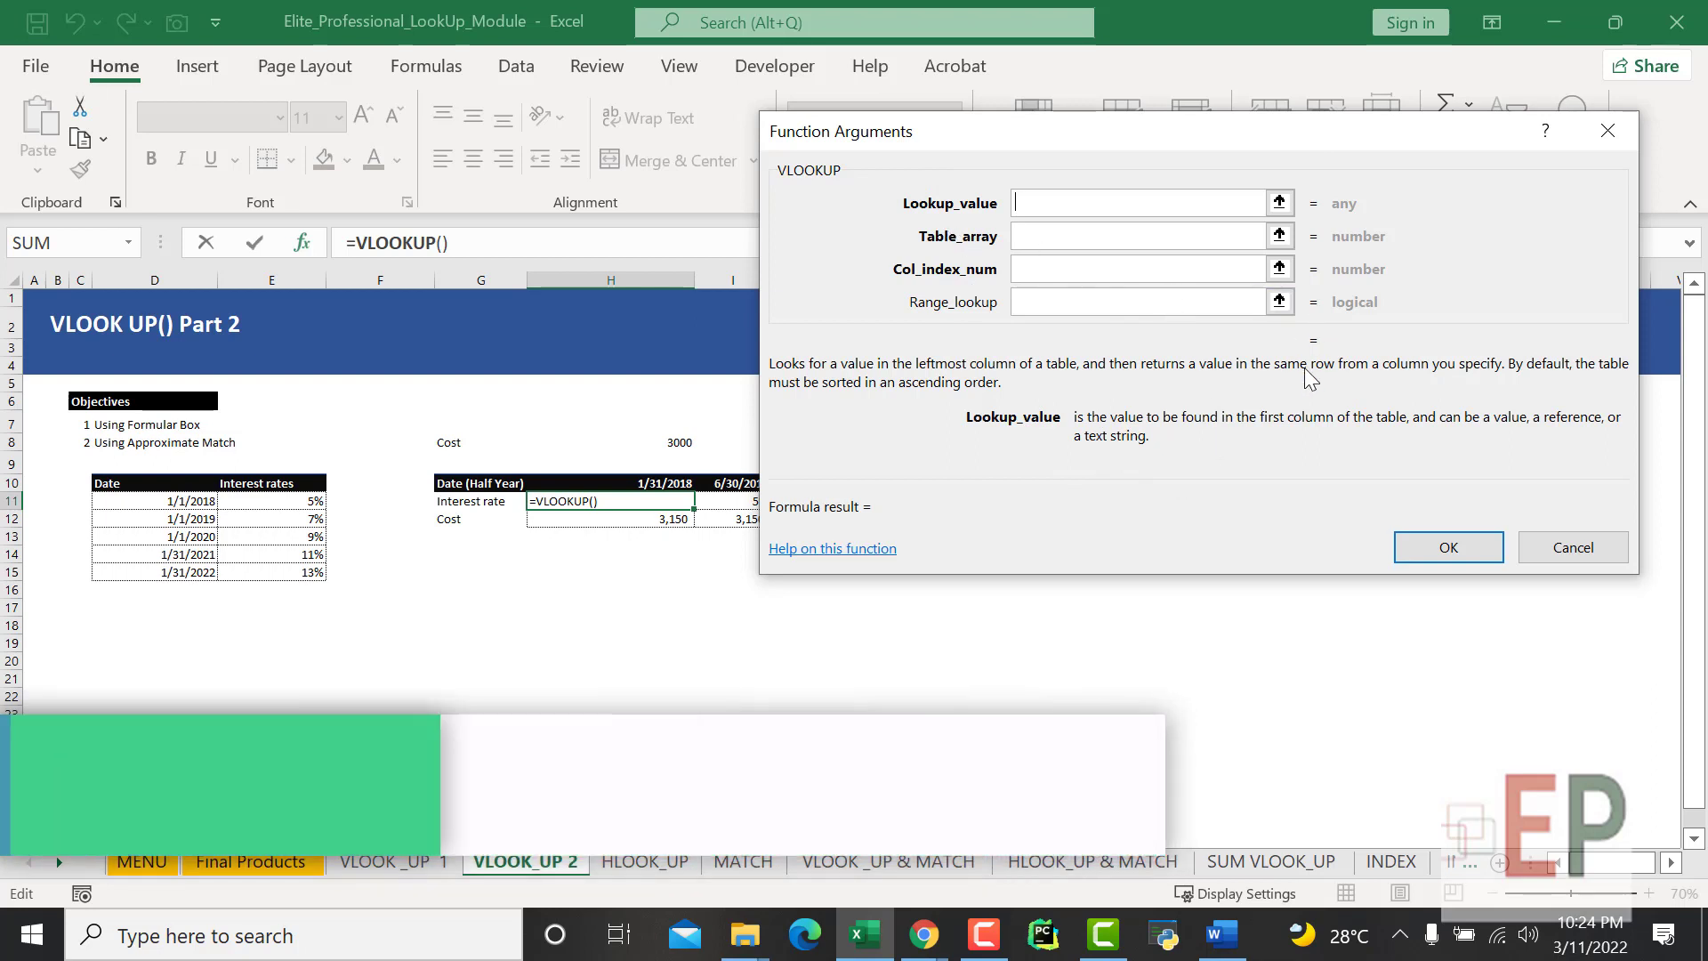
# Set the VLOOKUP's Lookup_value to H10, Table_array to D11:E15 and Col_index_num to 2.
pyautogui.click(639, 483)
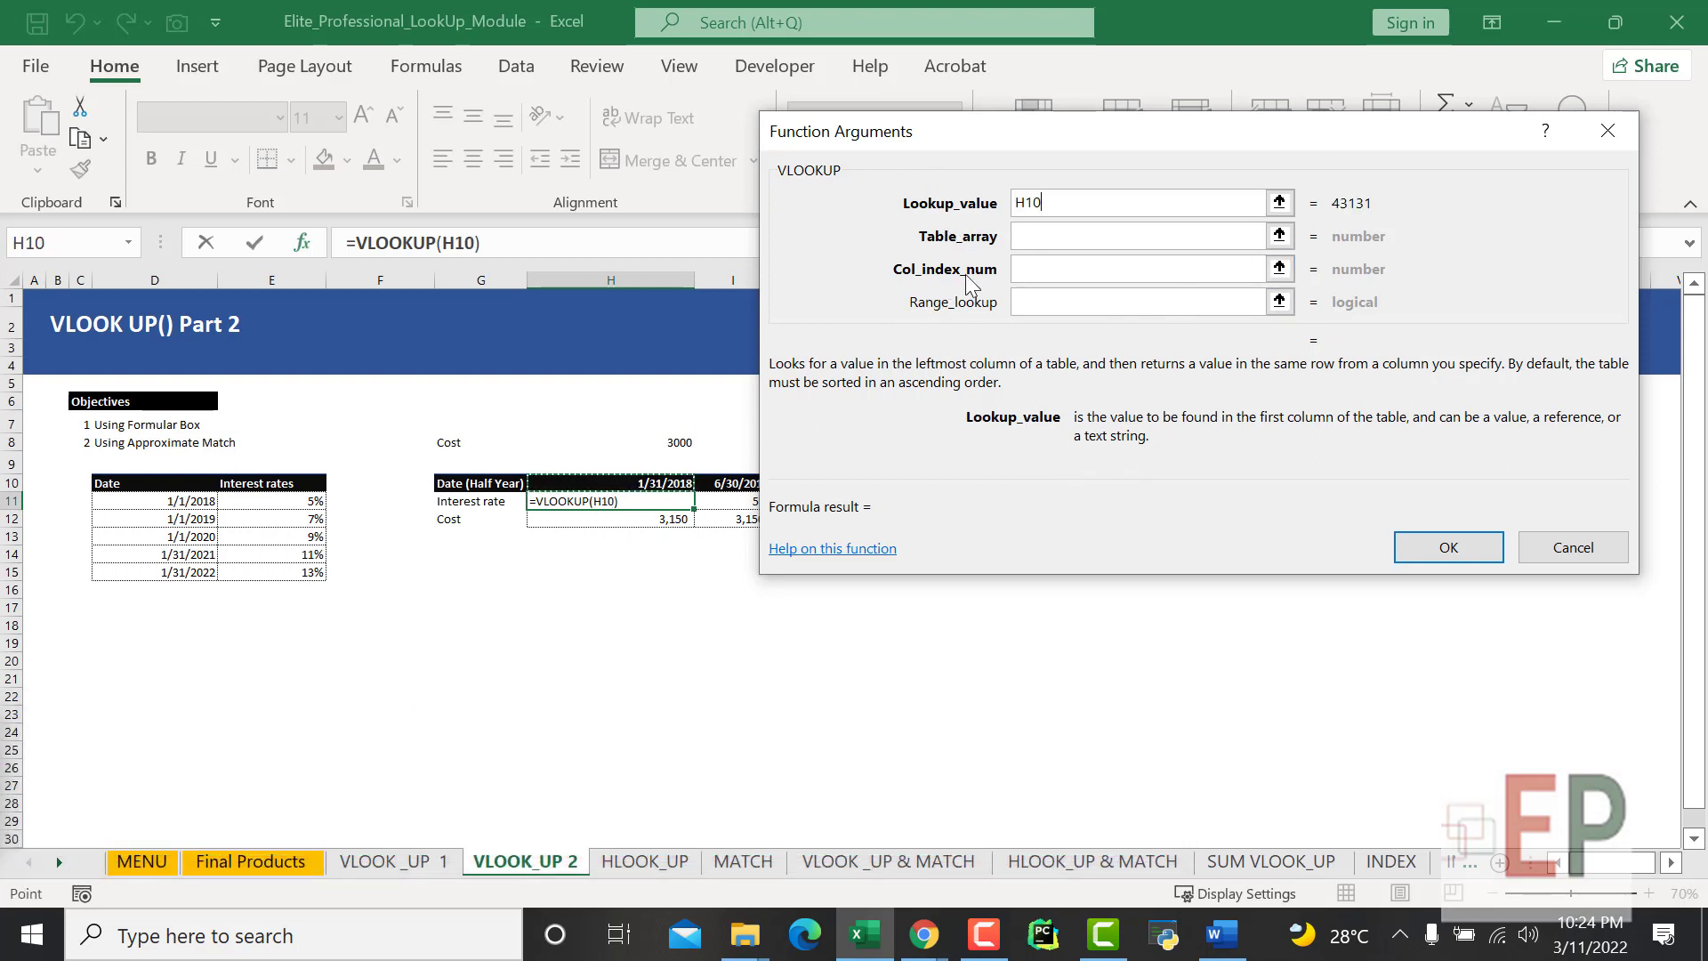
pyautogui.click(1028, 241)
pyautogui.moveTo(168, 500); pyautogui.dragTo(286, 566)
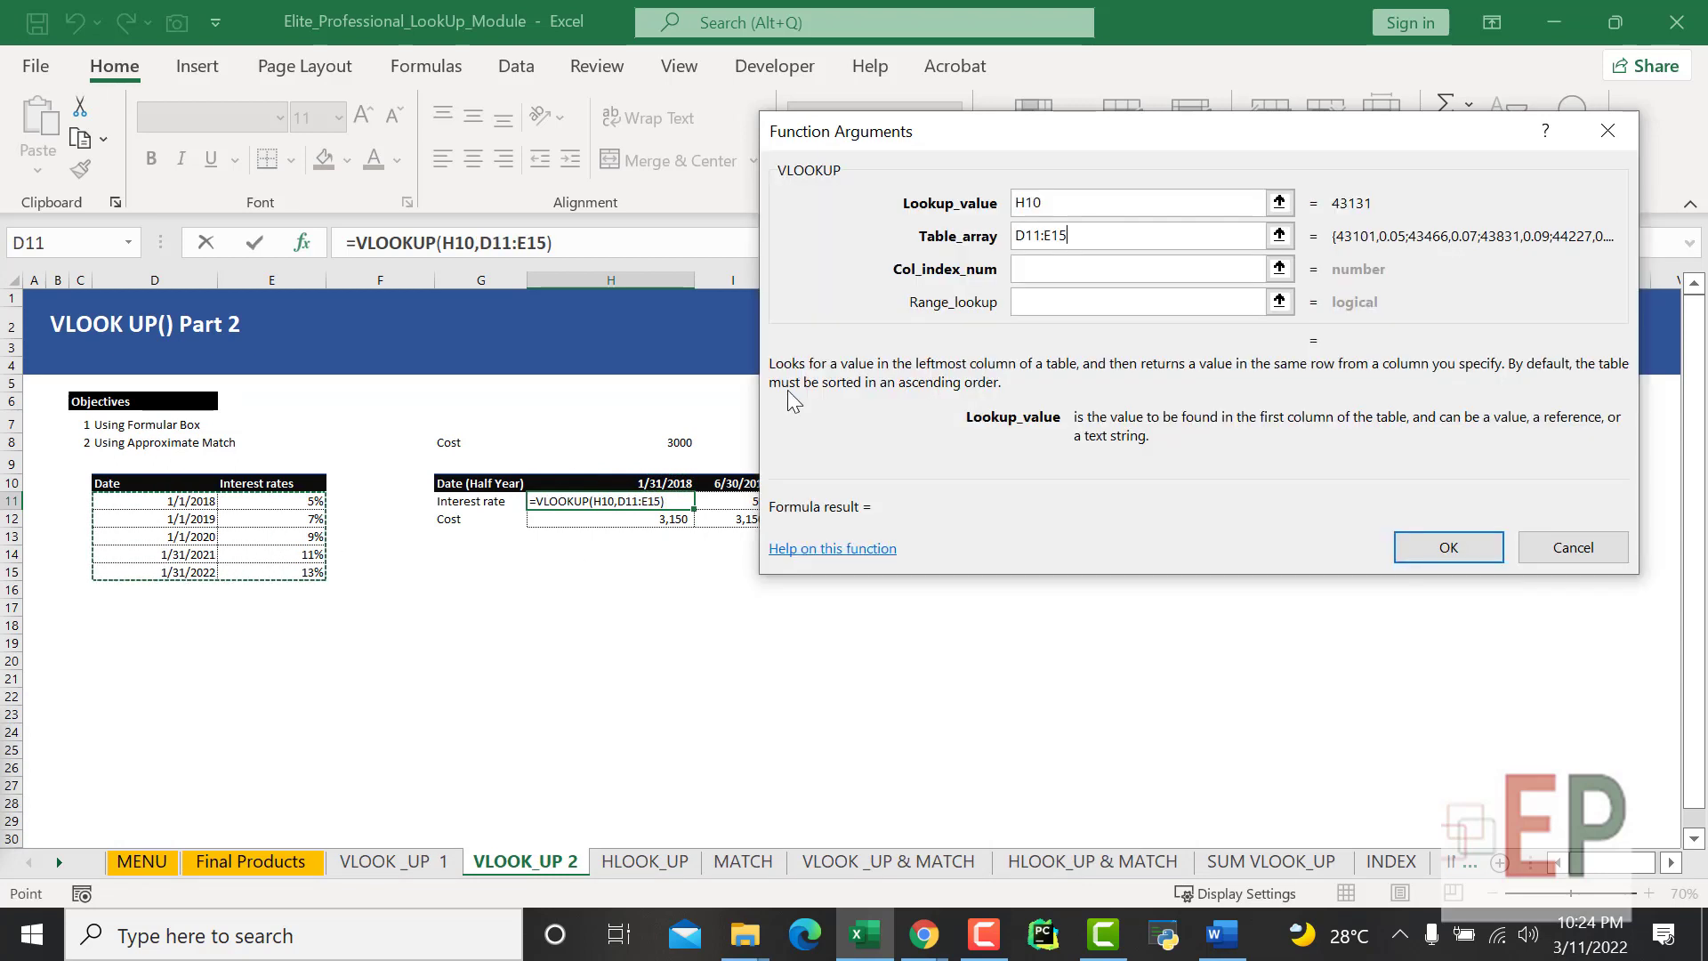
pyautogui.click(1085, 270)
pyautogui.write('2')
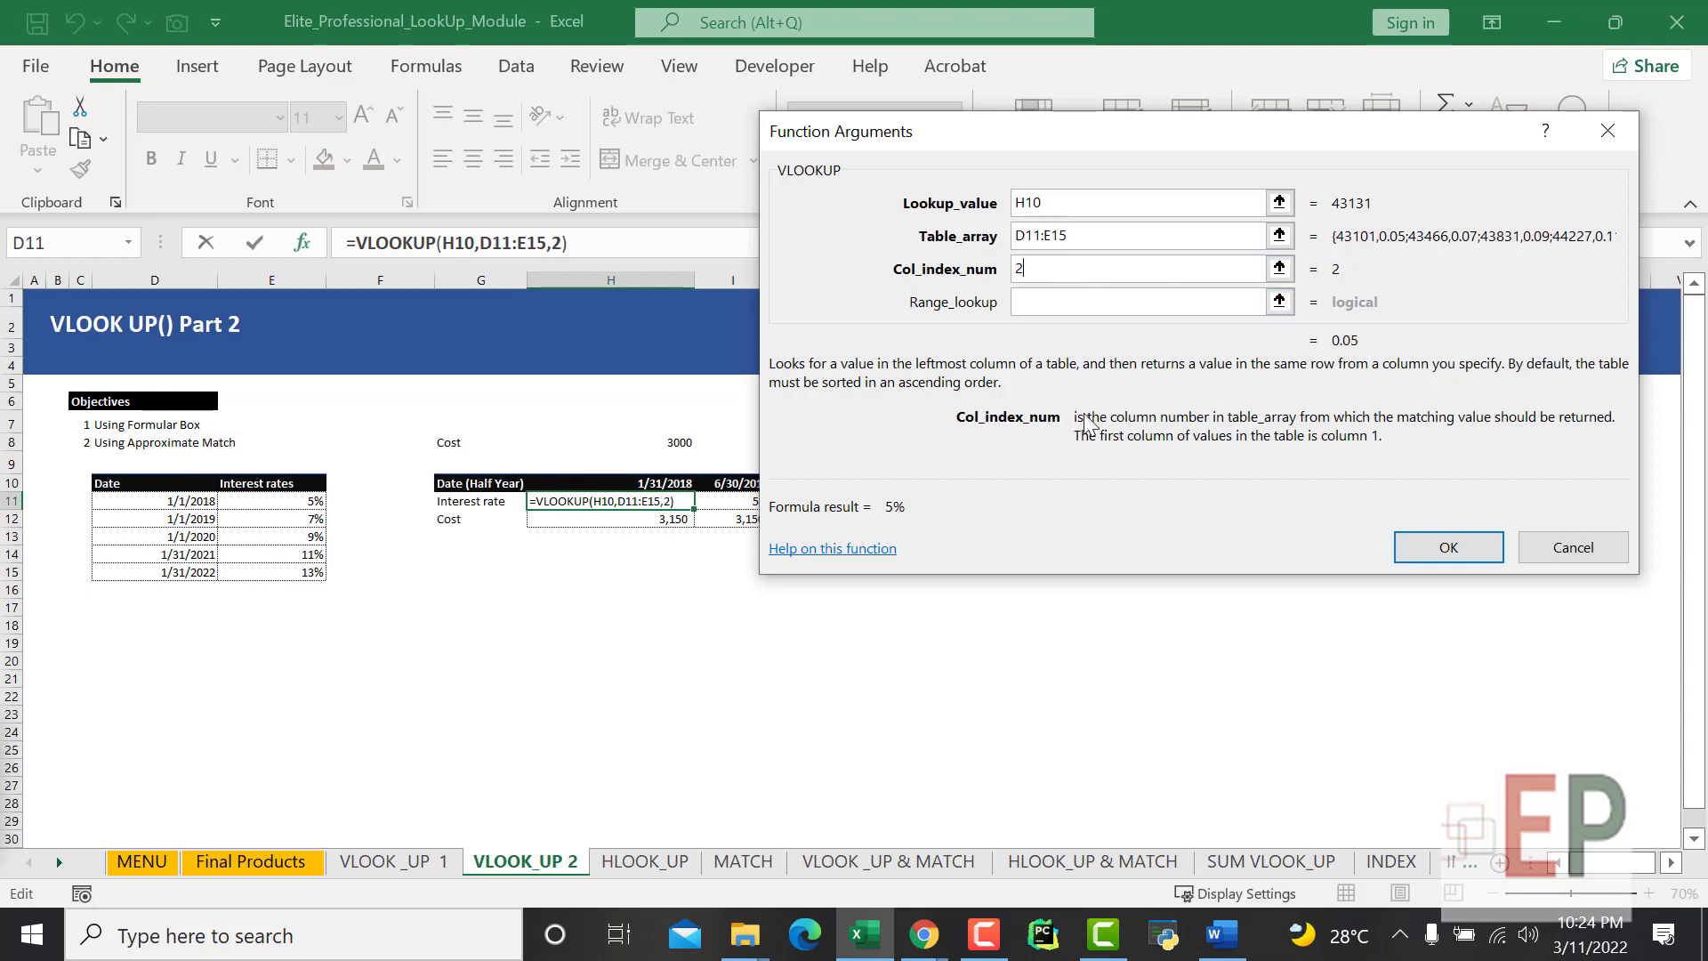
# Try 0 and 1 as the Range_lookup, and cancel the new VLOOKUP in H11.
pyautogui.click(1080, 240)
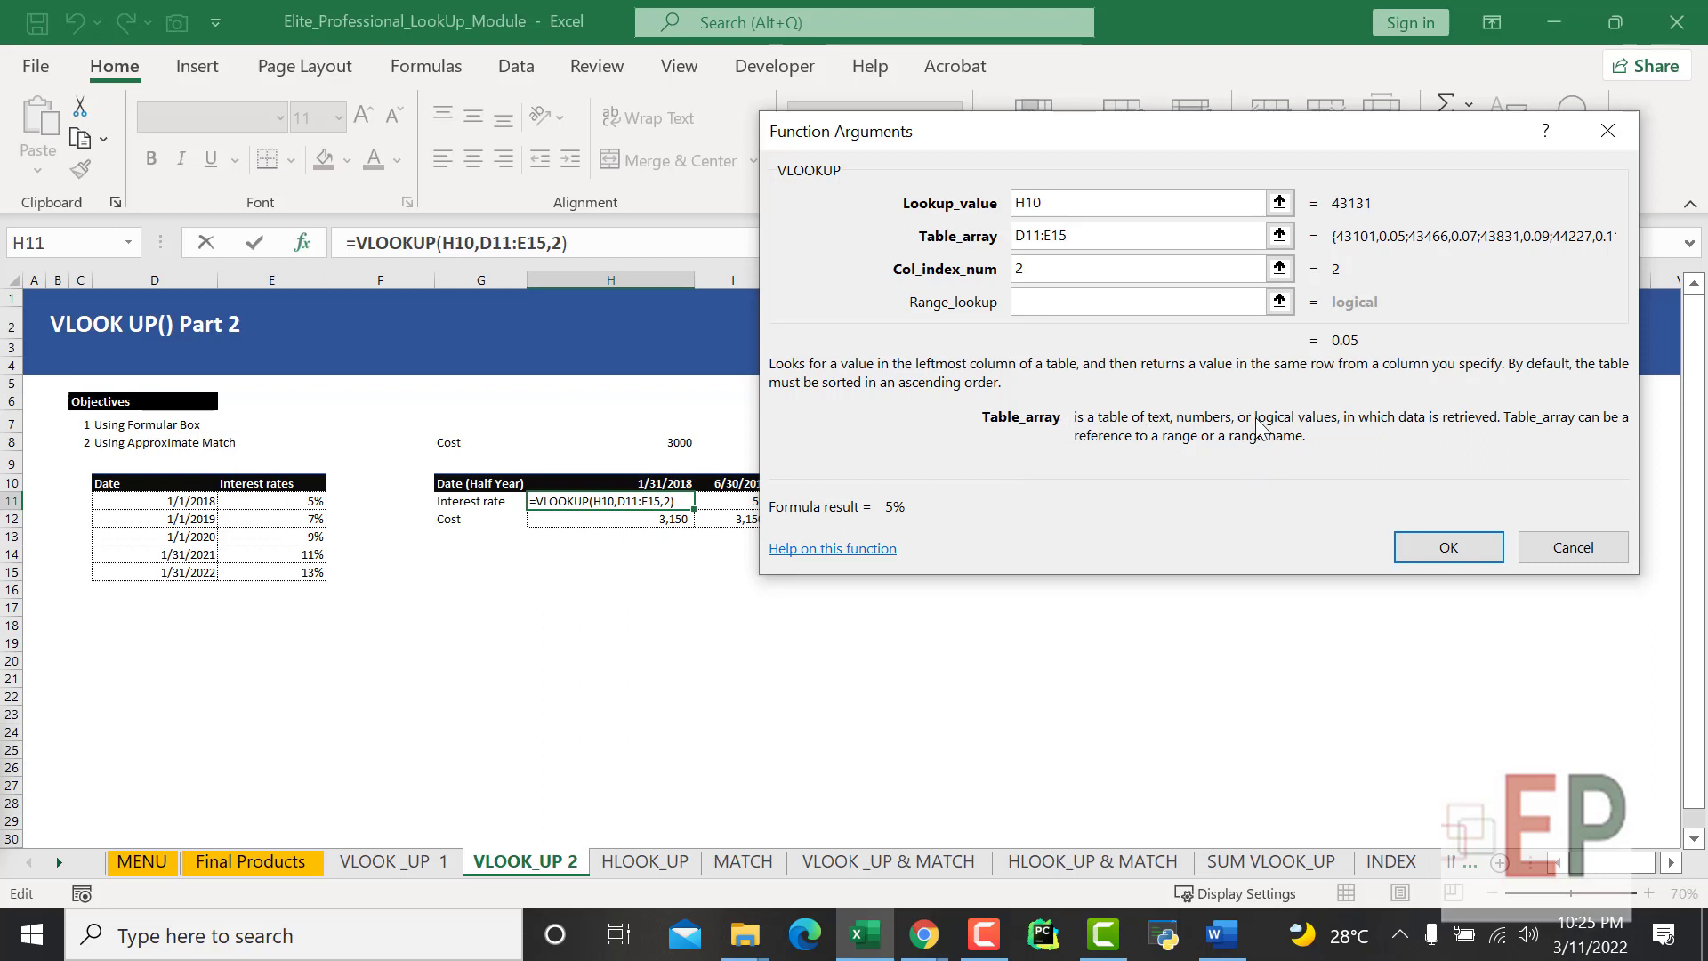
pyautogui.click(1056, 306)
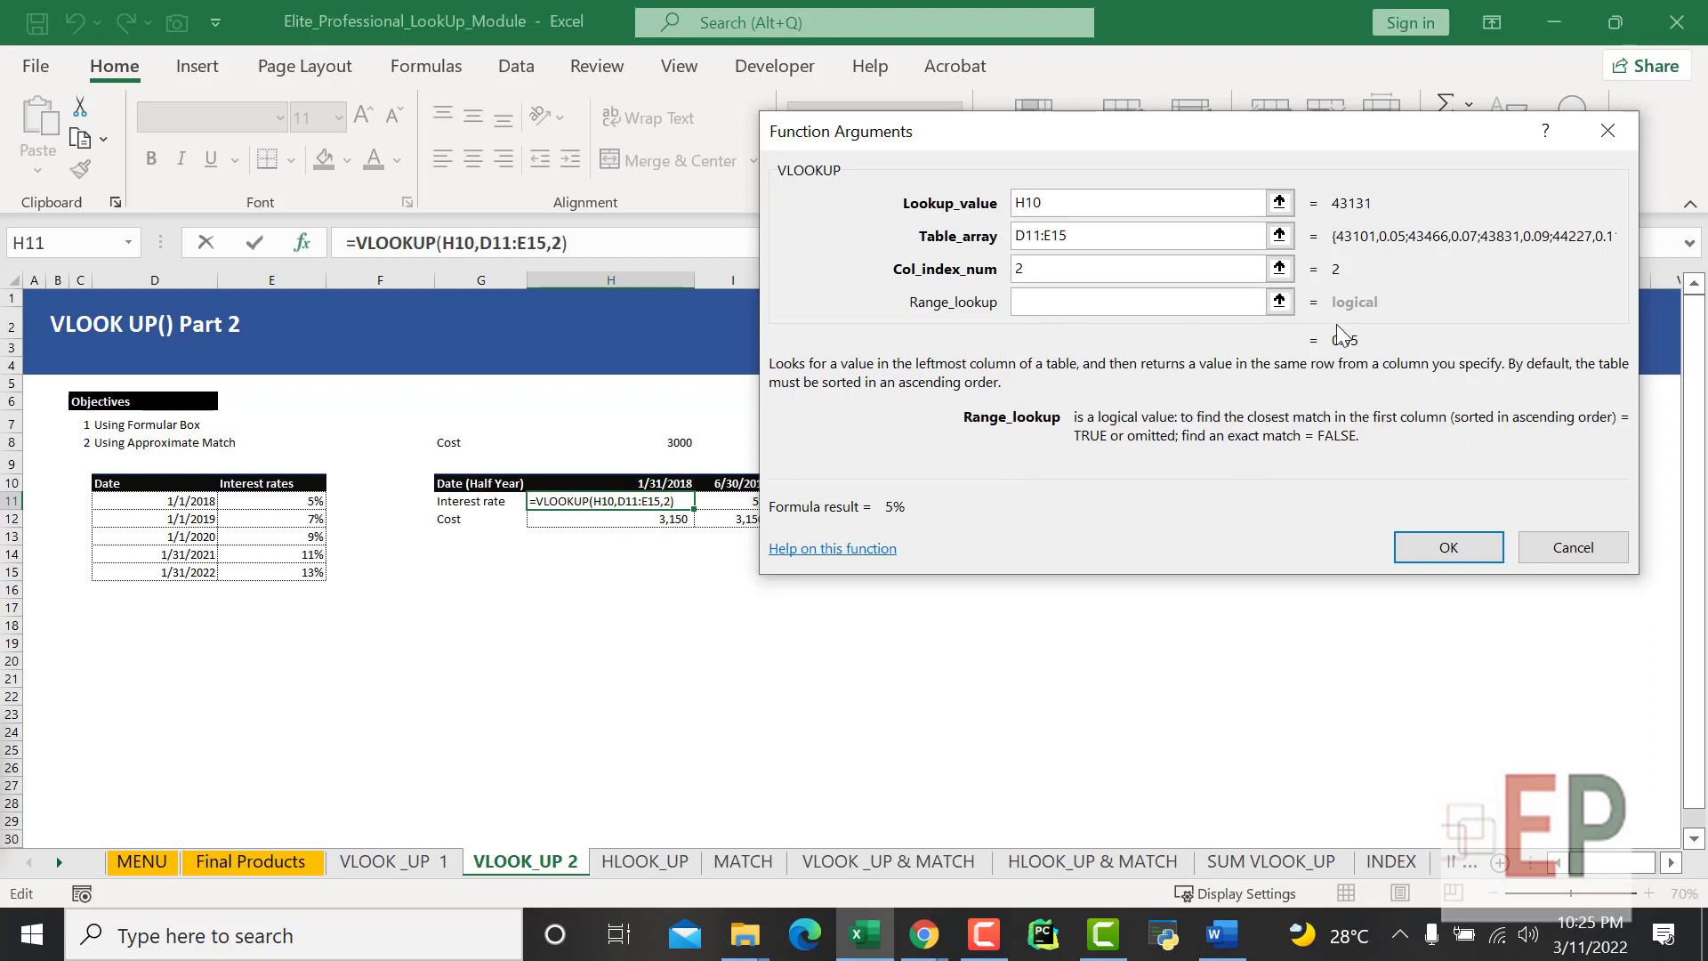
pyautogui.write('0')
pyautogui.press('BackSpace')
pyautogui.write('1')
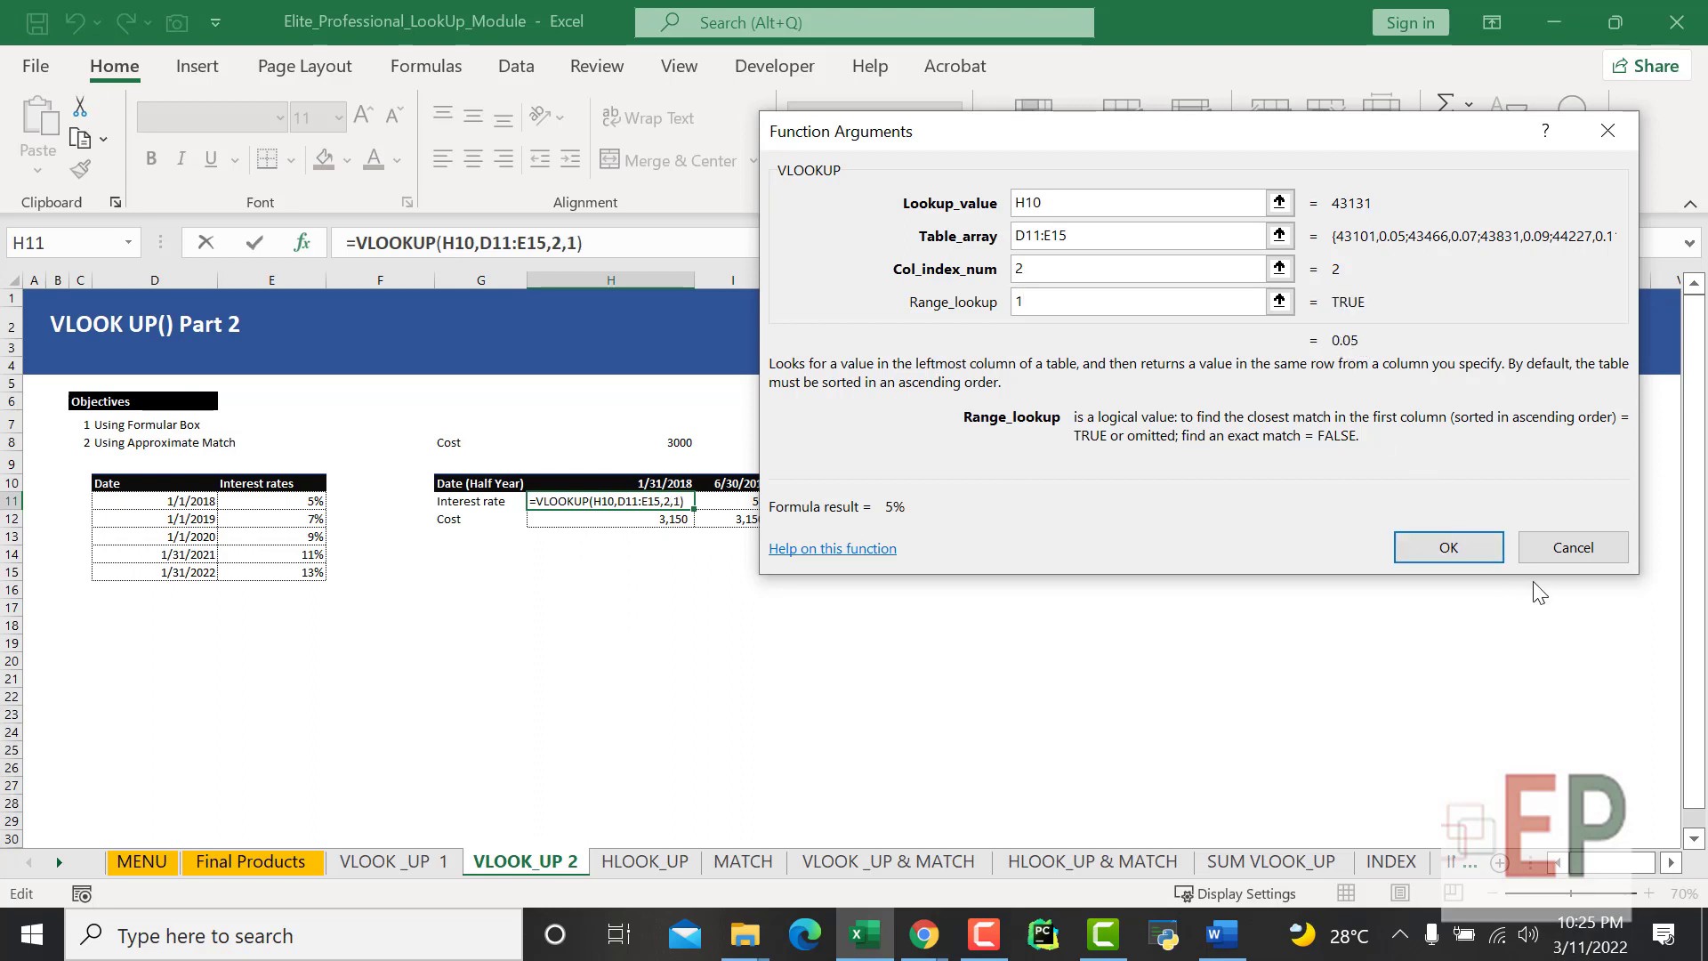
pyautogui.click(1571, 548)
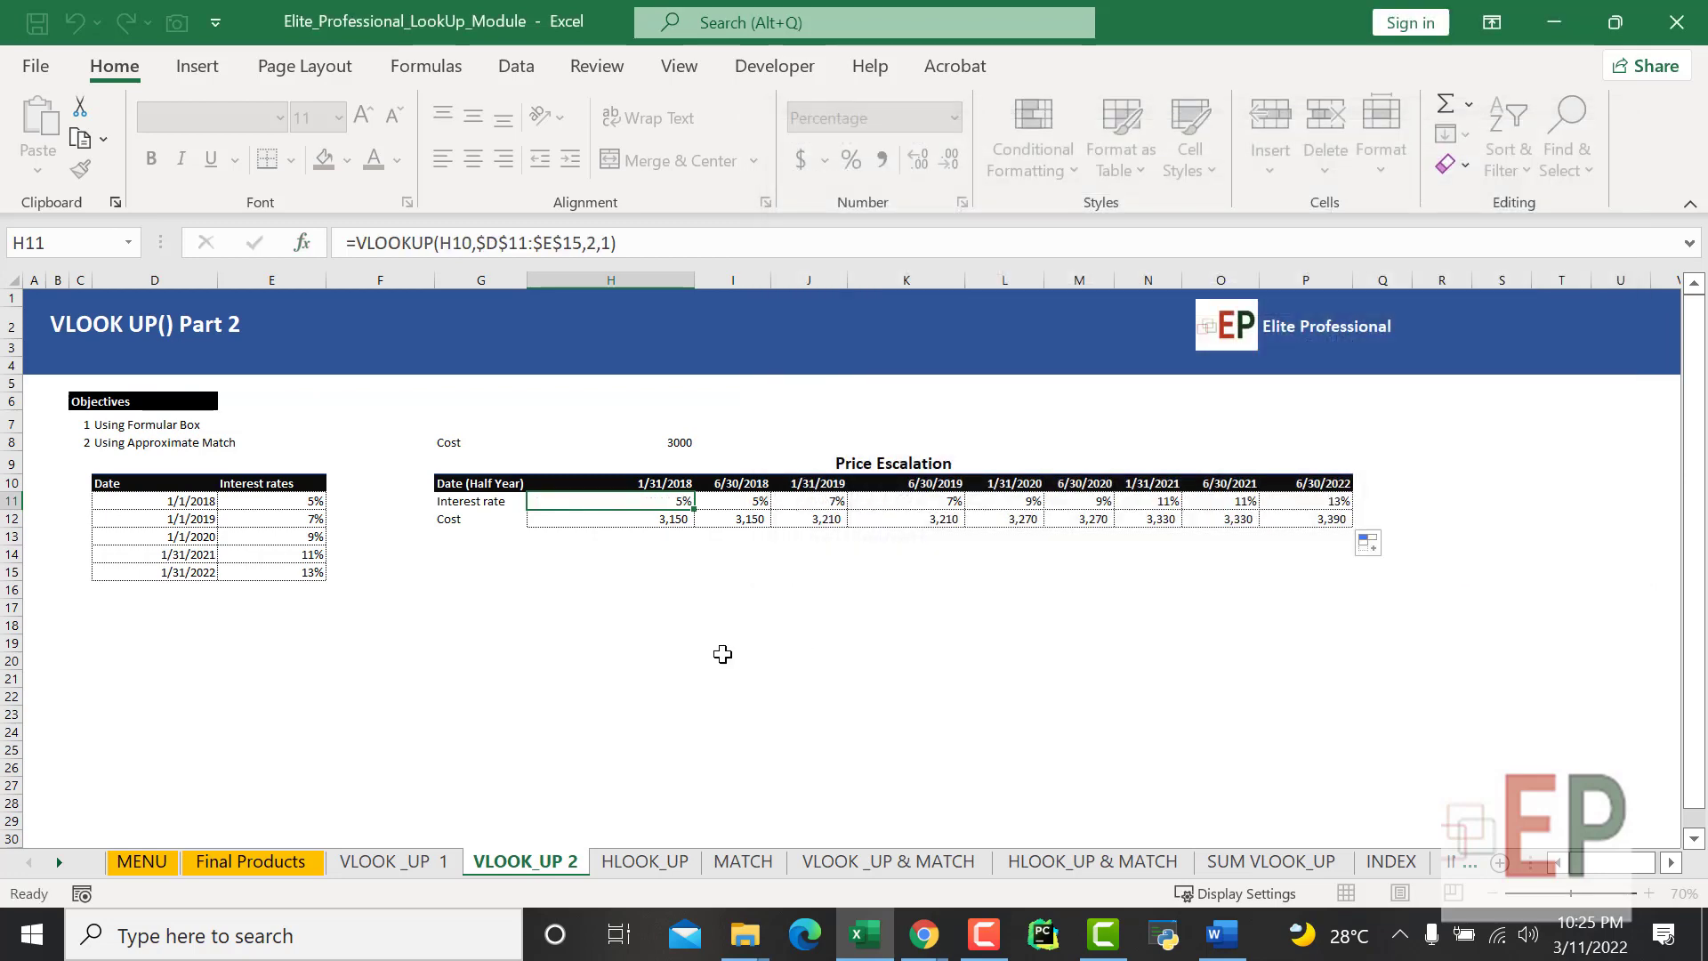
# Start a VLOOKUP formula in H11 with H10 as the lookup value and $D$11:$E$15 as the absolute table array.
pyautogui.click(683, 638)
pyautogui.click(660, 496)
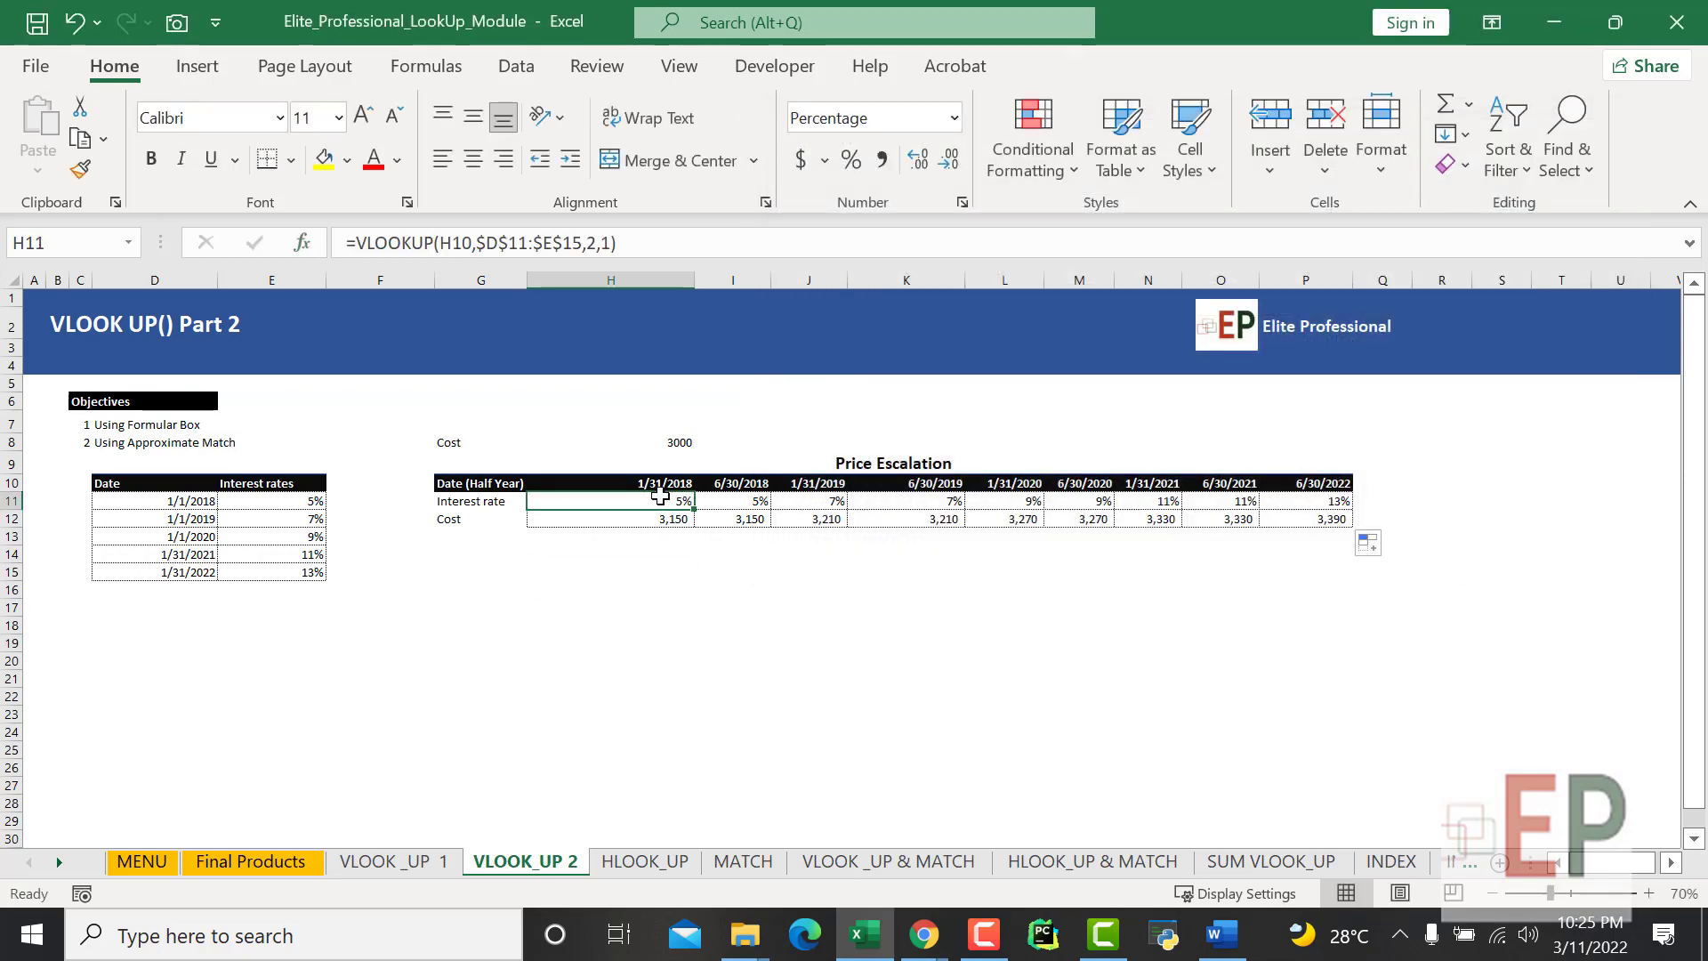
pyautogui.write('=vlo')
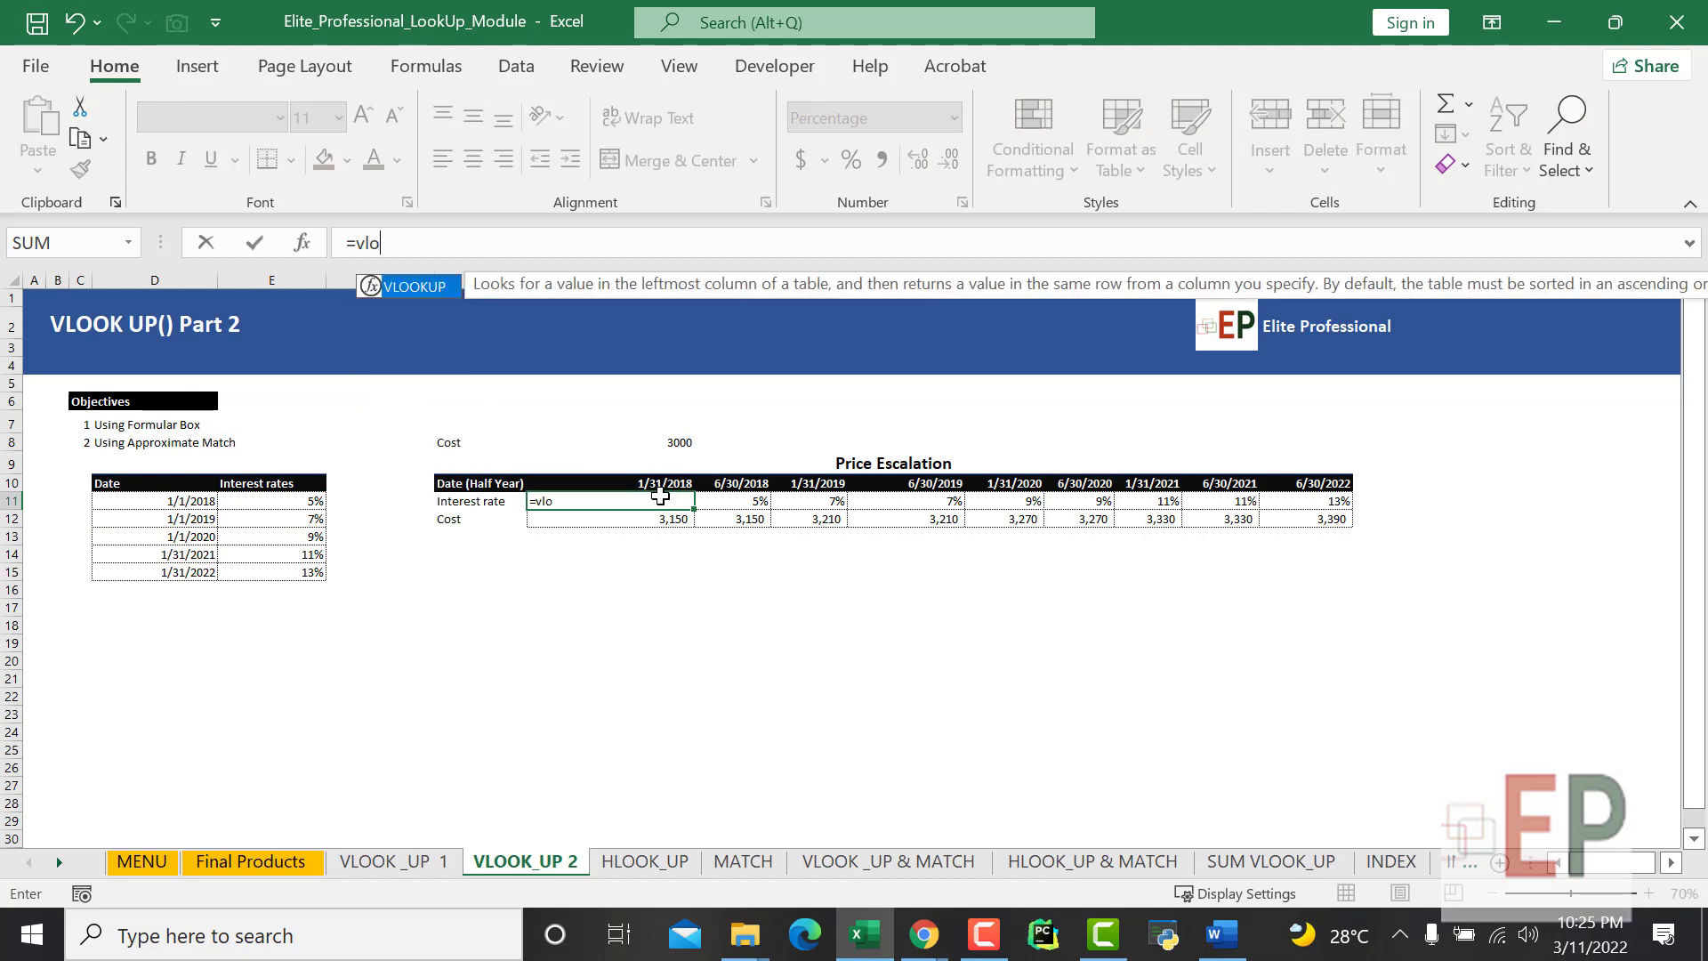
pyautogui.press('Tab')
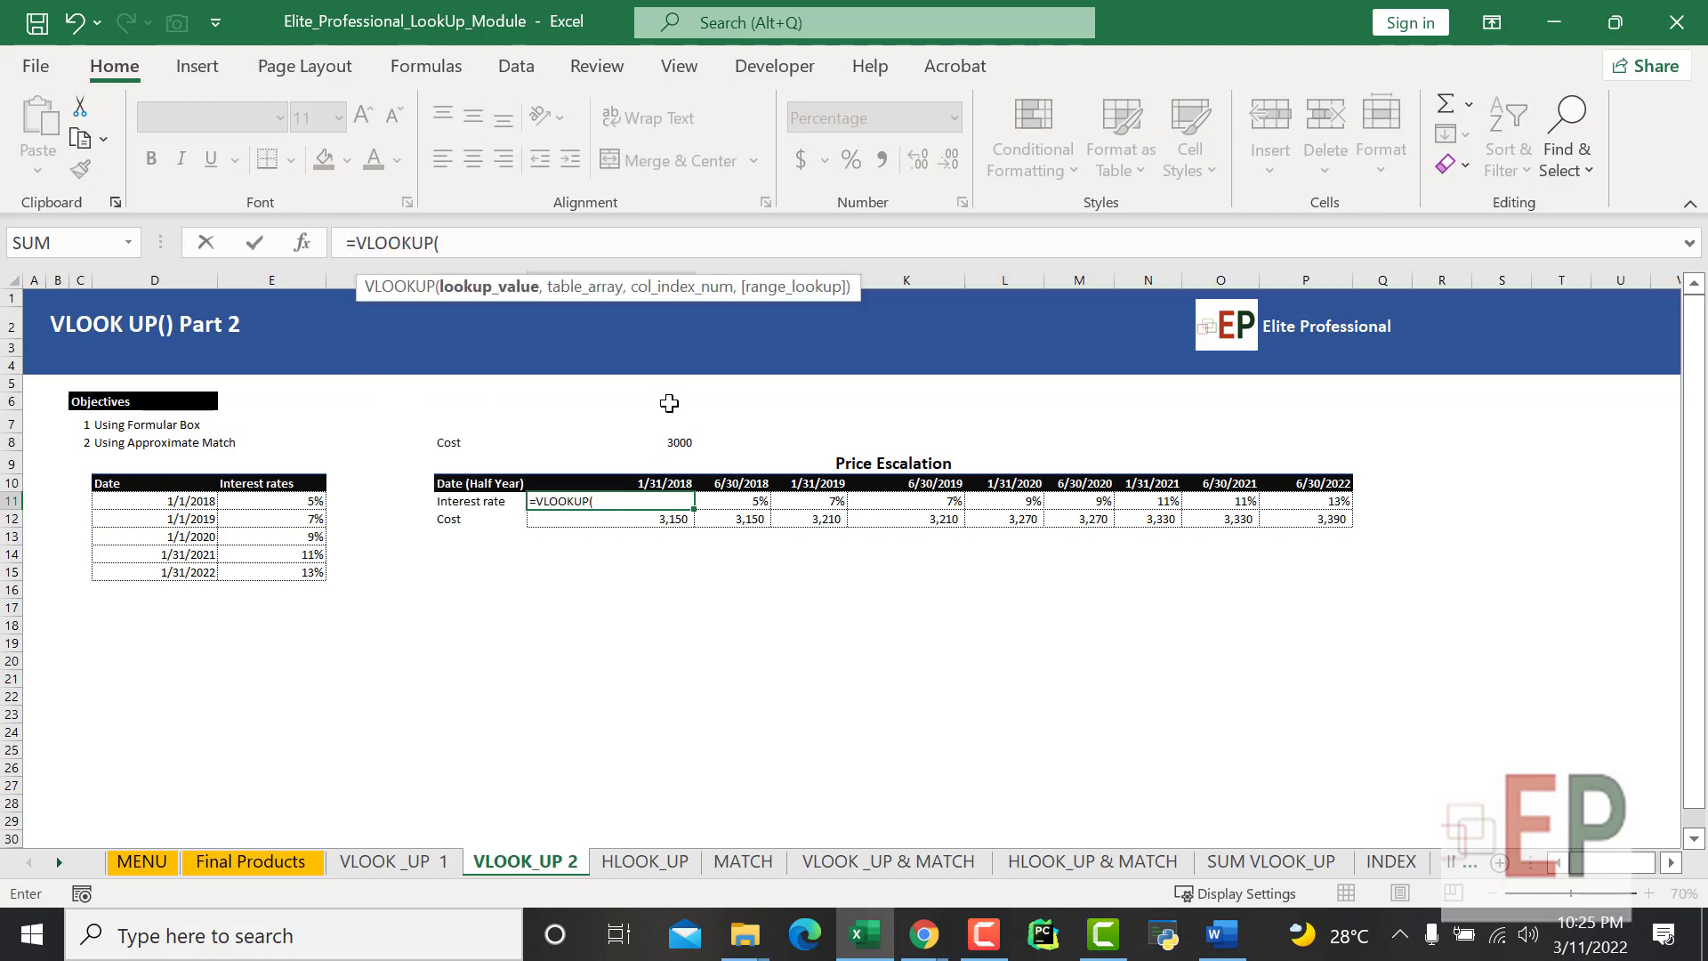
pyautogui.click(660, 481)
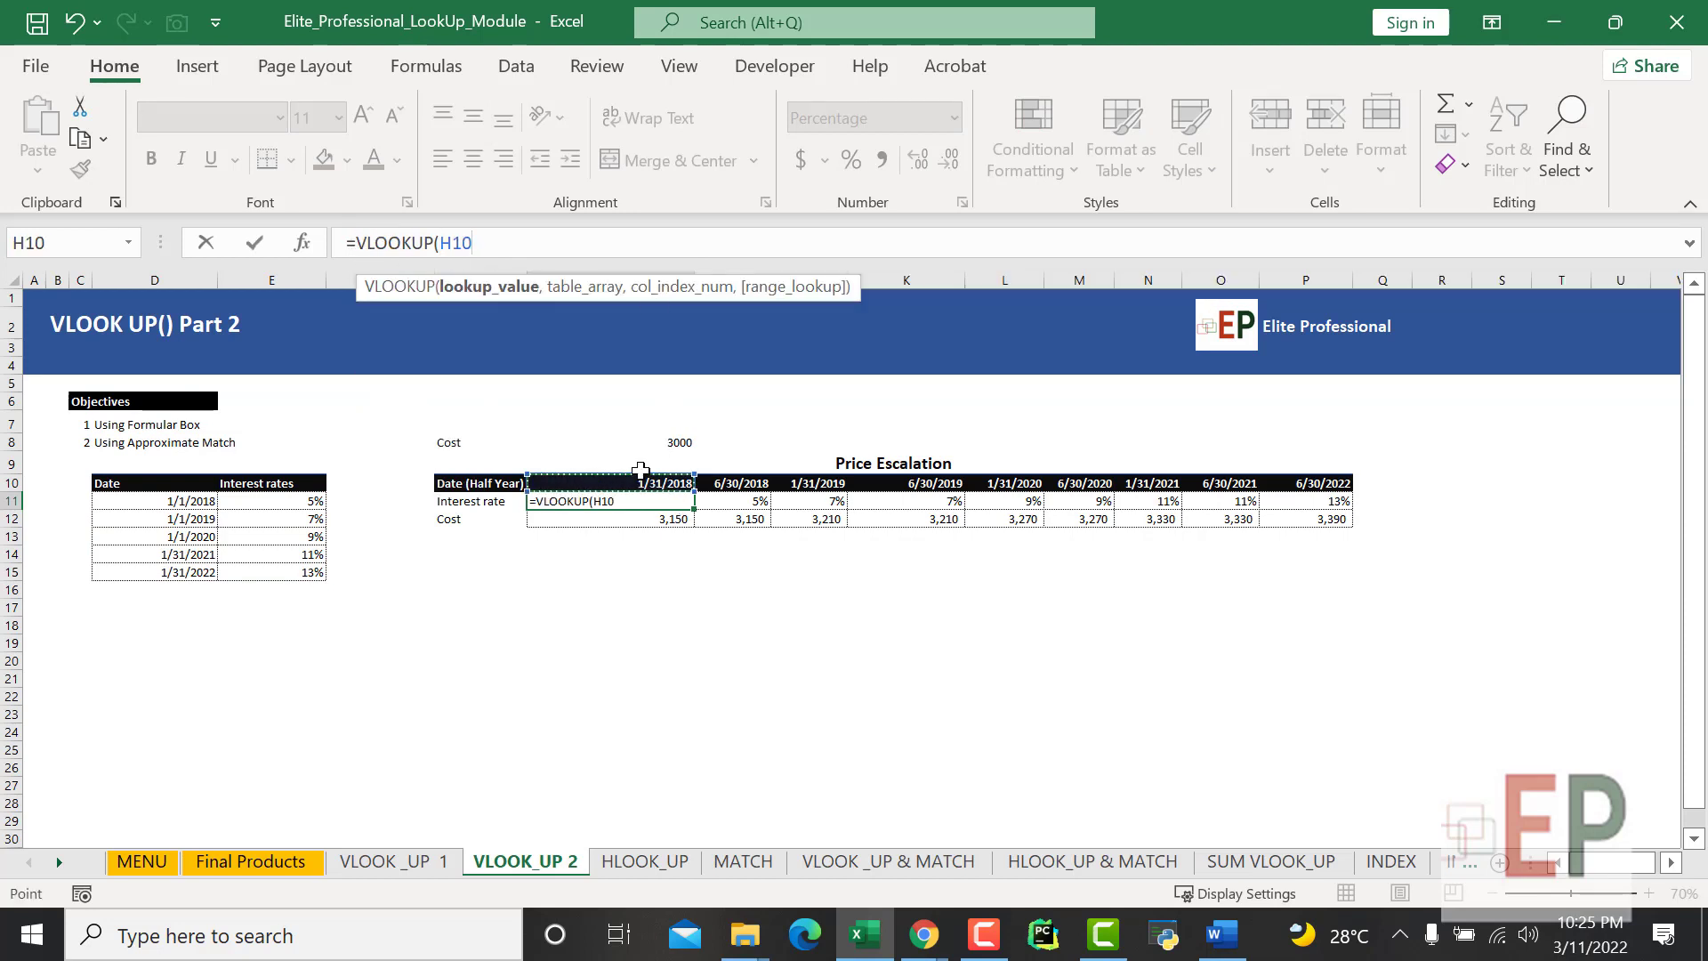
pyautogui.write(',')
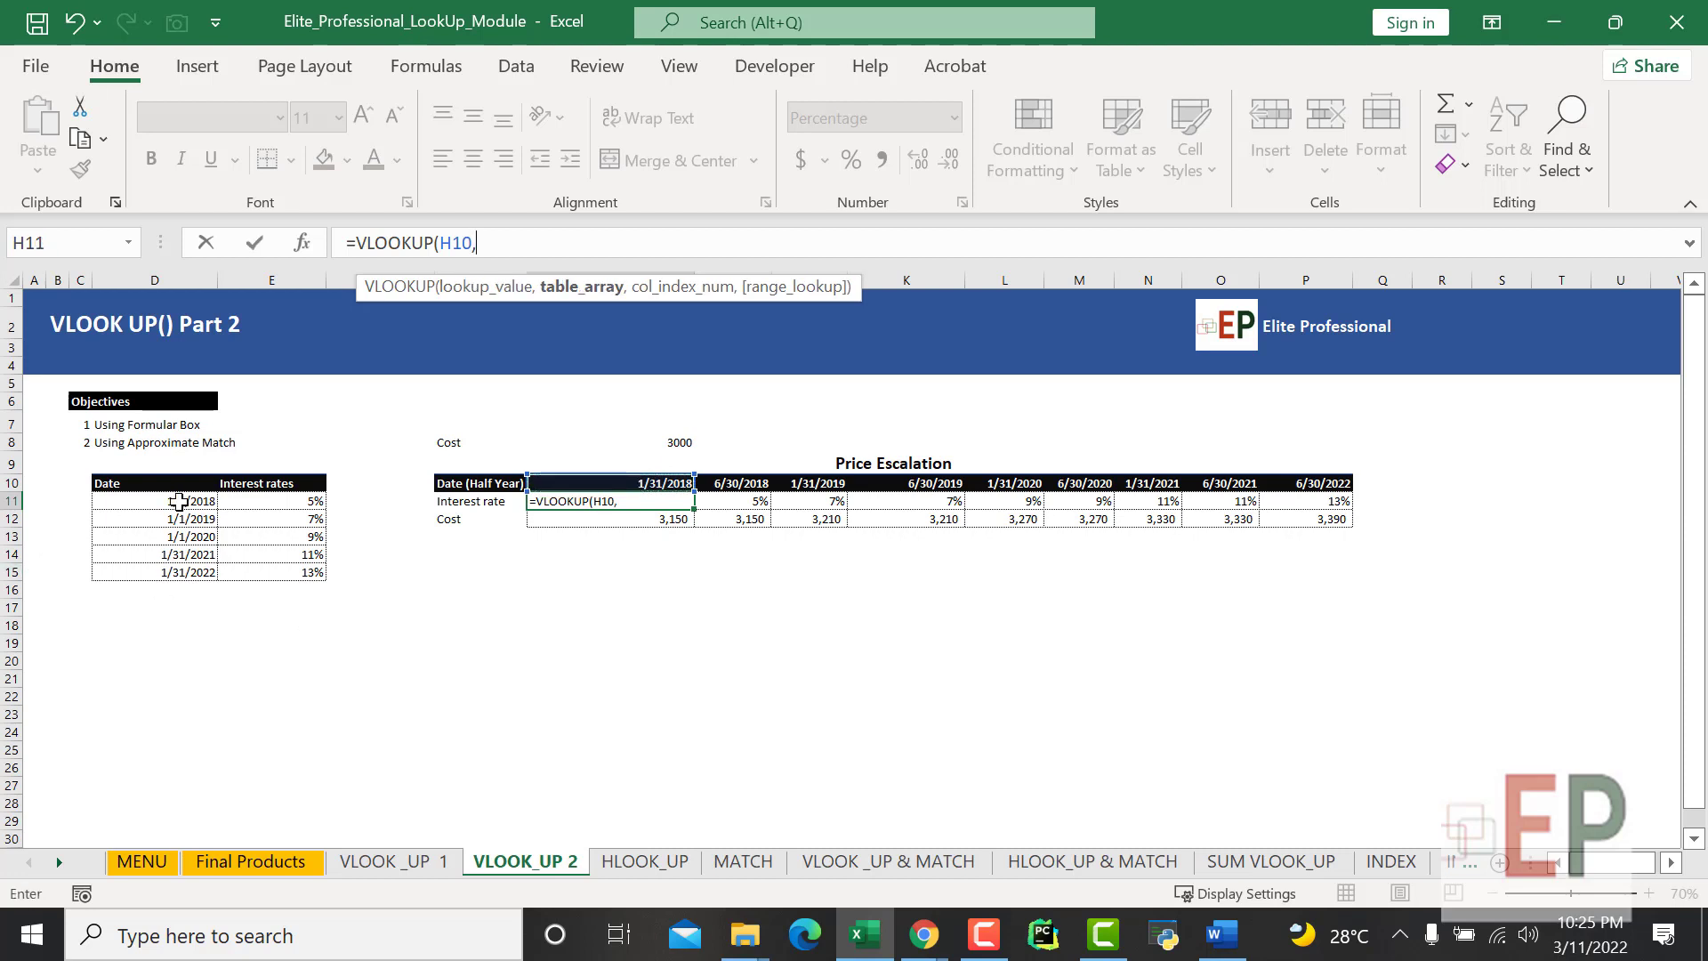
pyautogui.moveTo(179, 501); pyautogui.dragTo(254, 572)
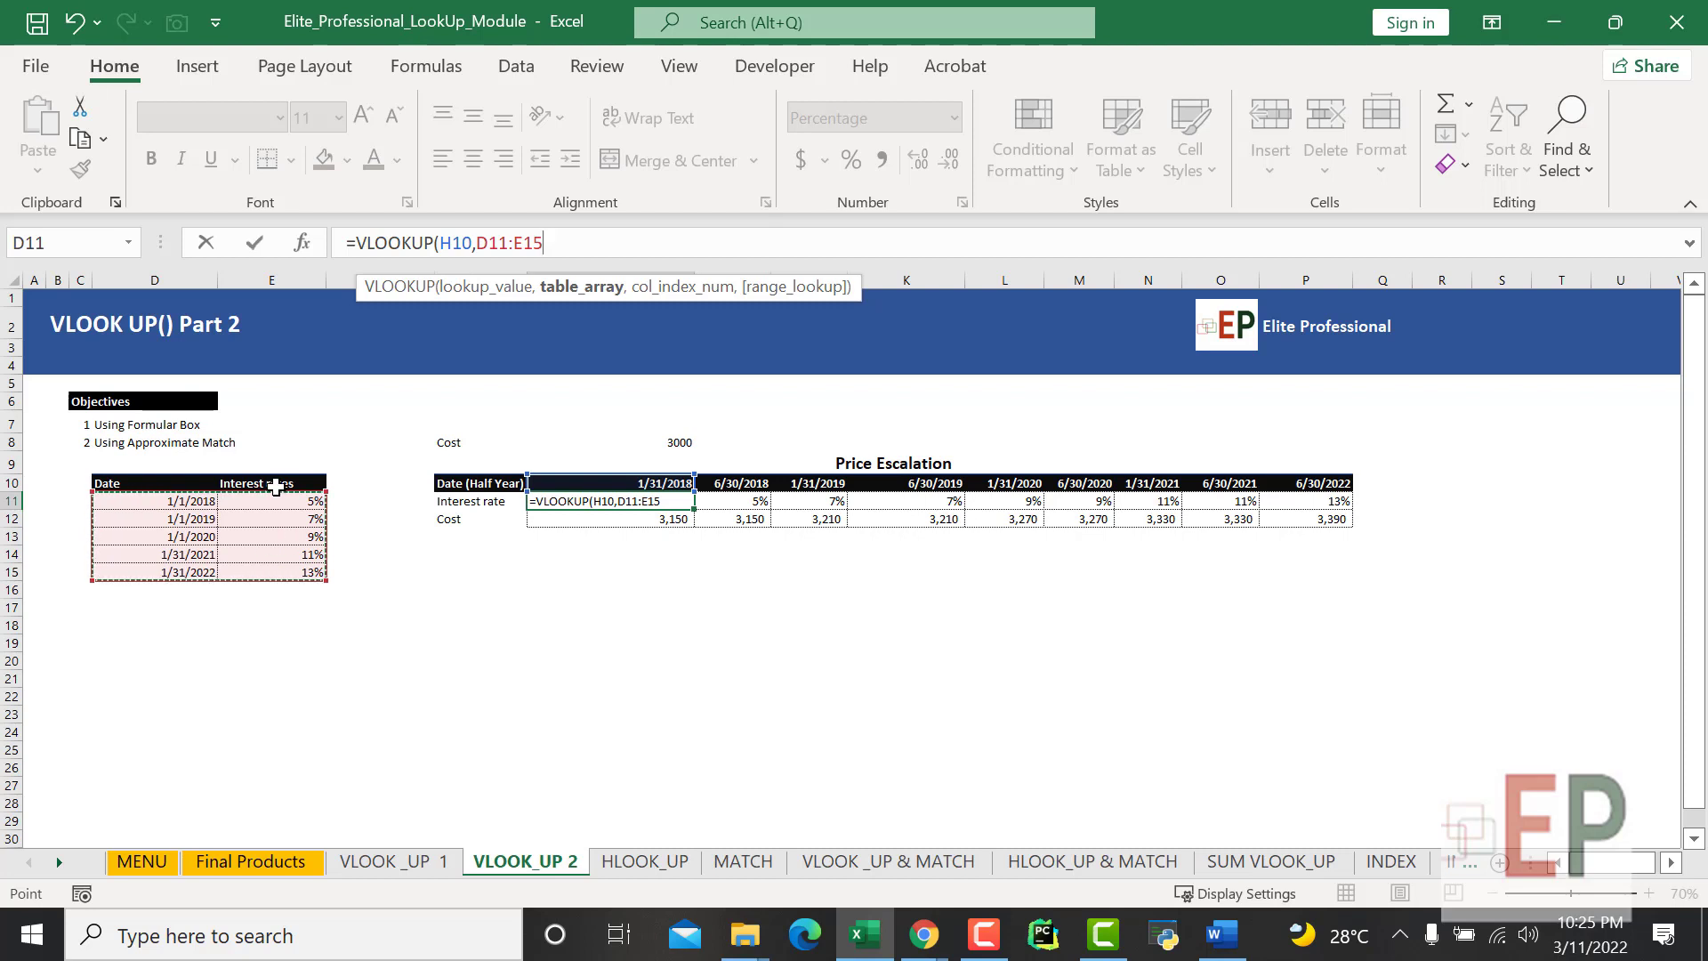
pyautogui.press('F4')
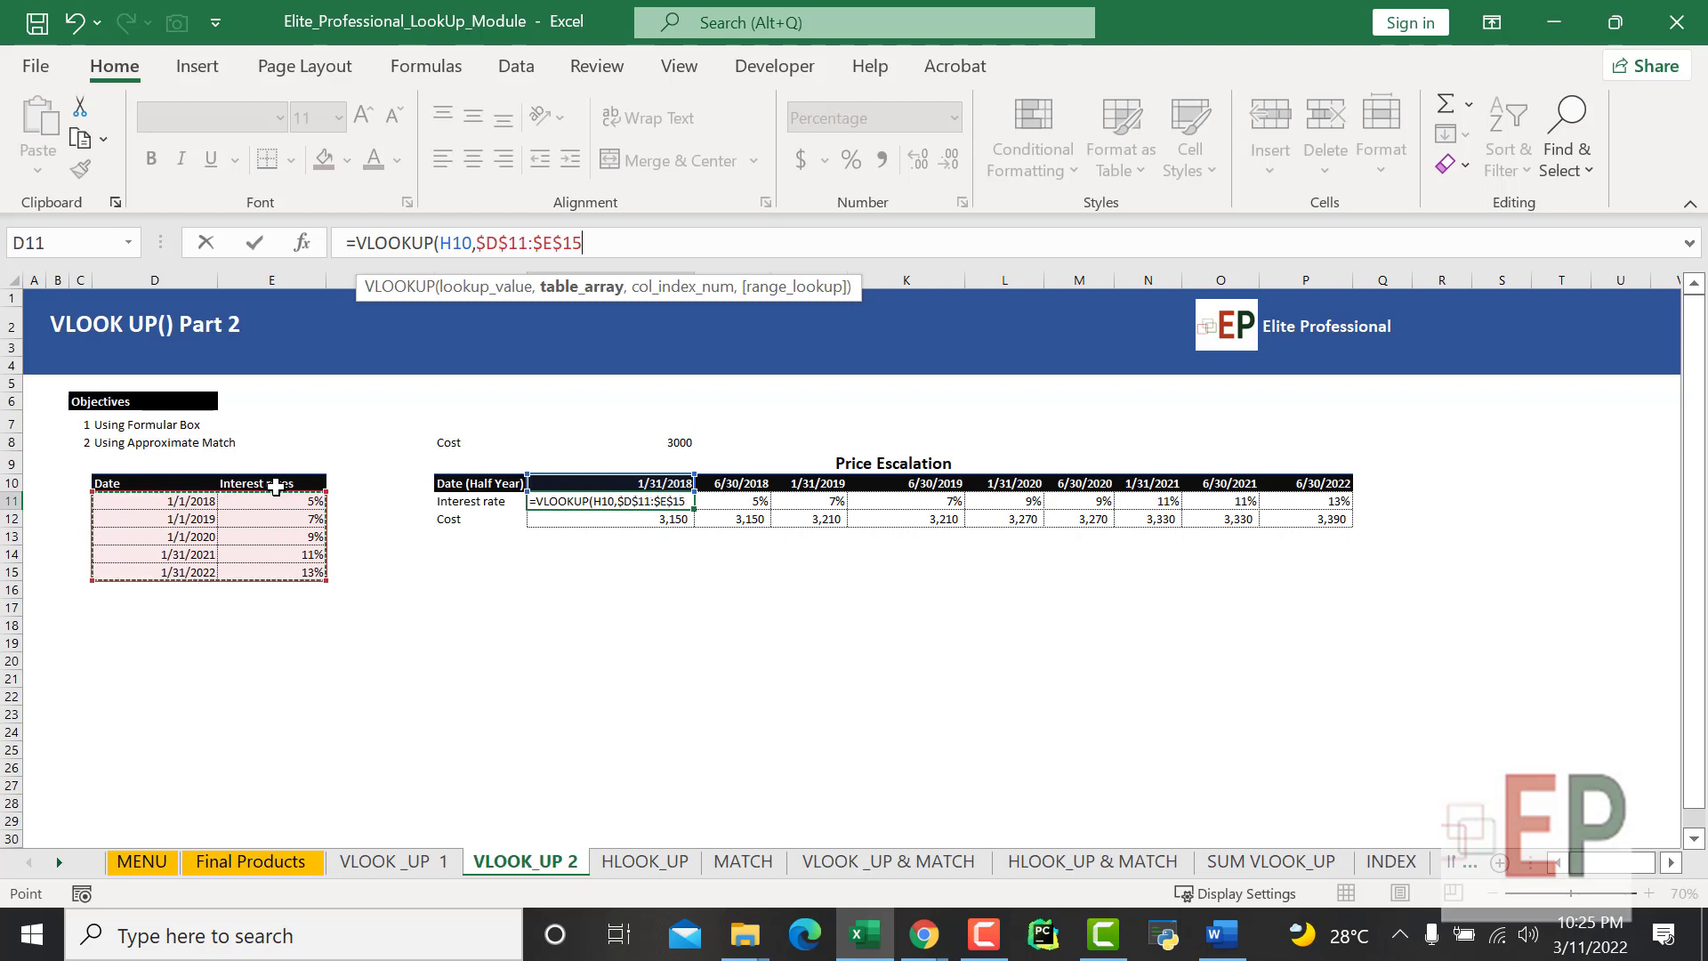
# Complete the H11 VLOOKUP with column index 2 and range lookup 1 for an approximate match.
pyautogui.click(621, 240)
pyautogui.write(',')
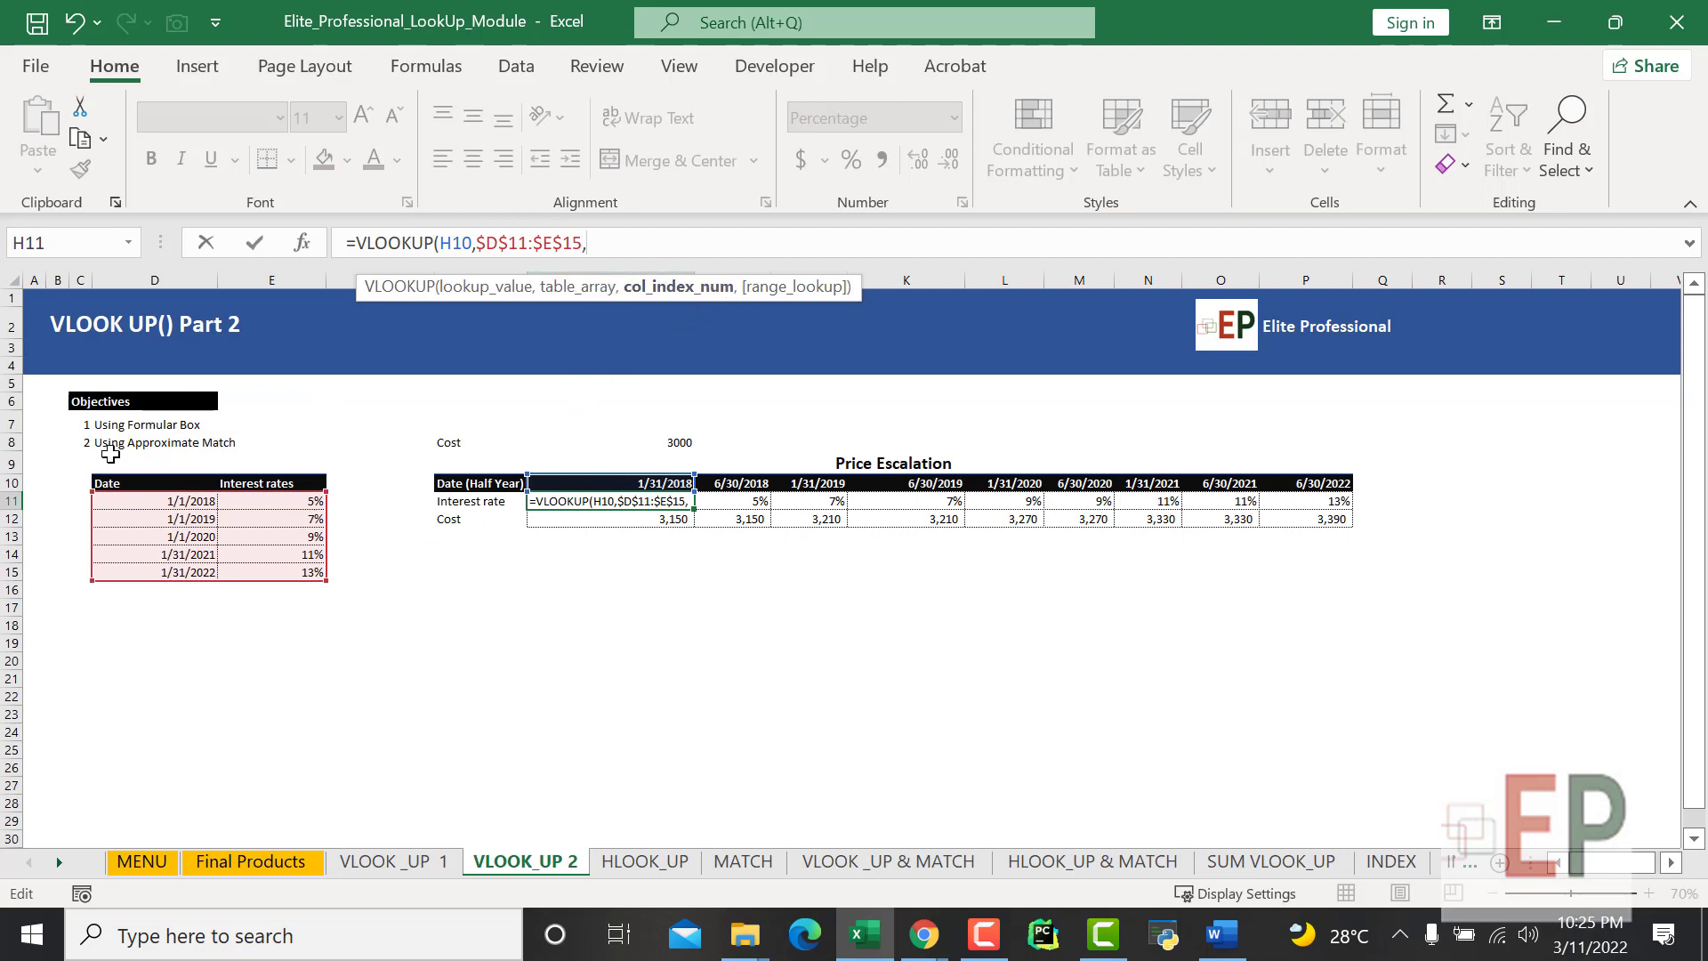
pyautogui.write('2')
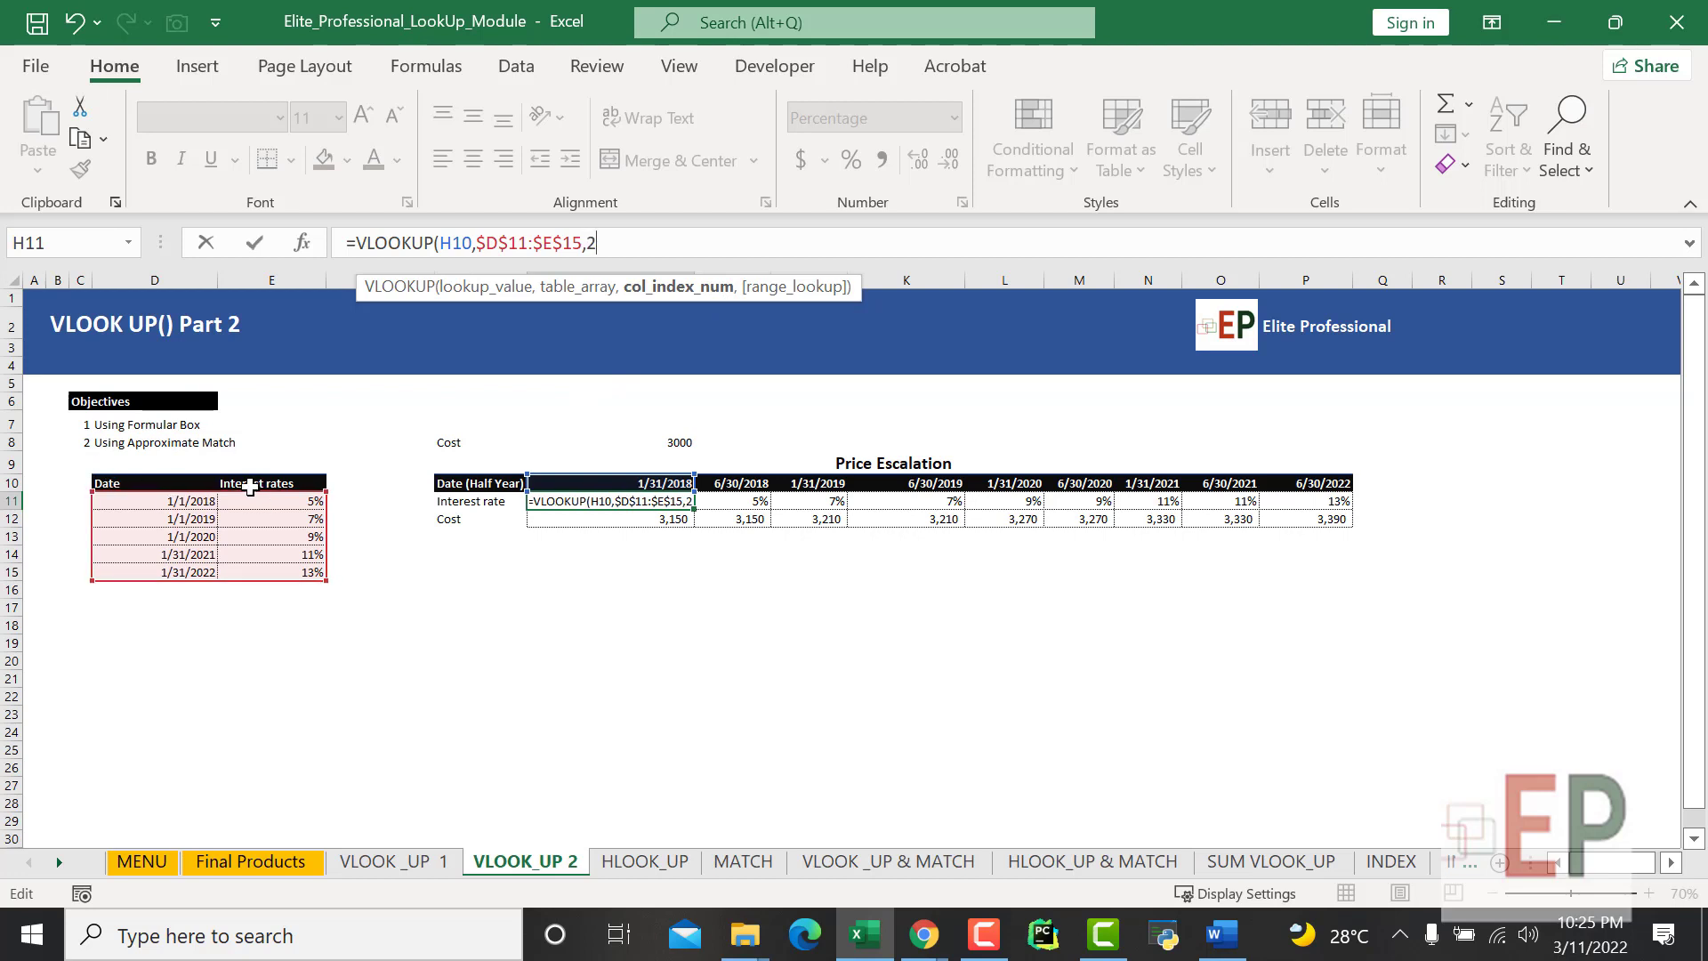
pyautogui.write(',1')
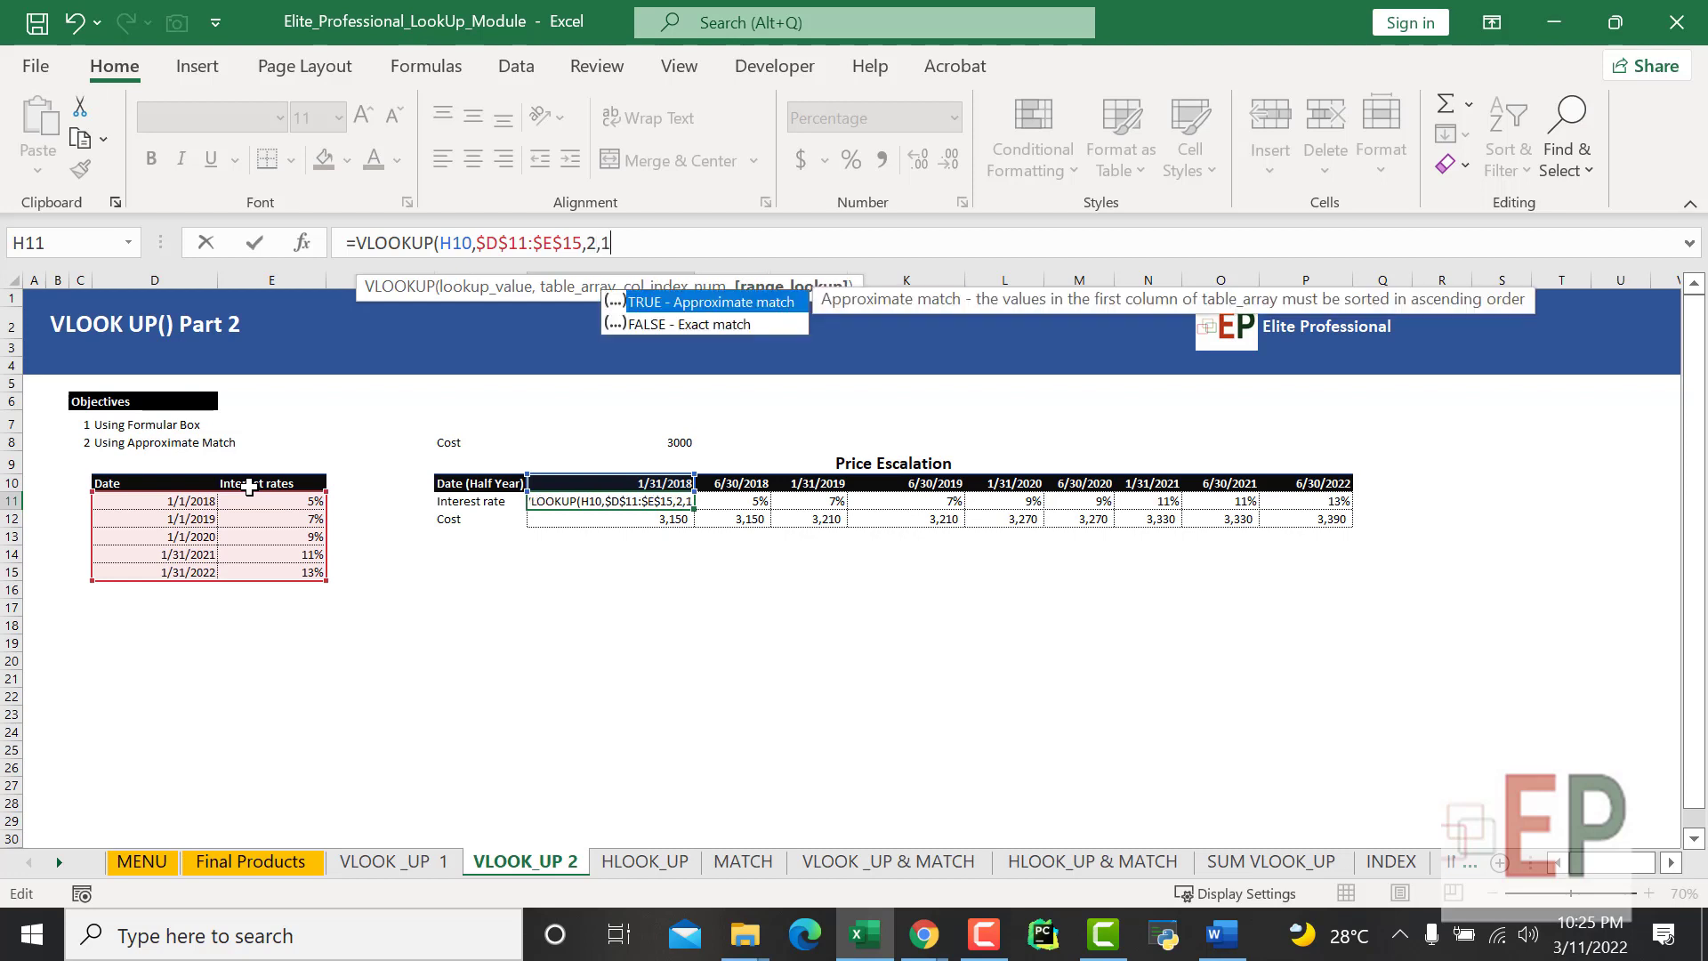
pyautogui.press('Tab')
pyautogui.press('Return')
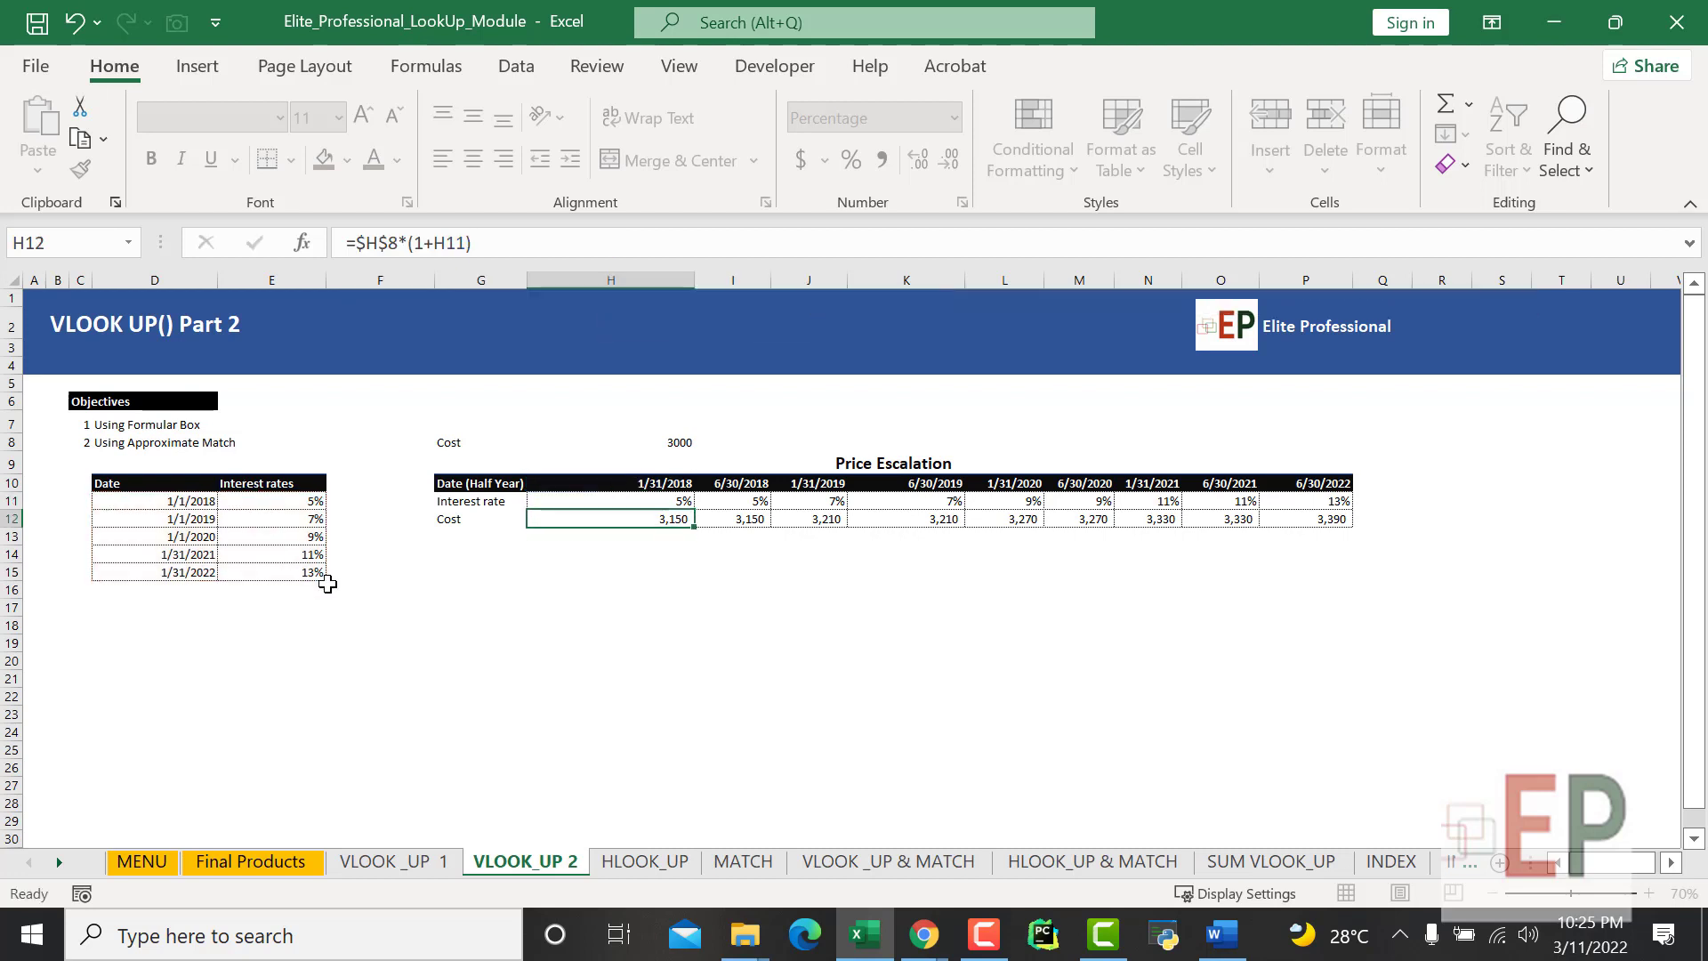
# Fill the VLOOKUP formula from H11 across the Interest rate row to P11.
pyautogui.click(663, 501)
pyautogui.moveTo(694, 510); pyautogui.dragTo(1343, 504)
pyautogui.click(1214, 590)
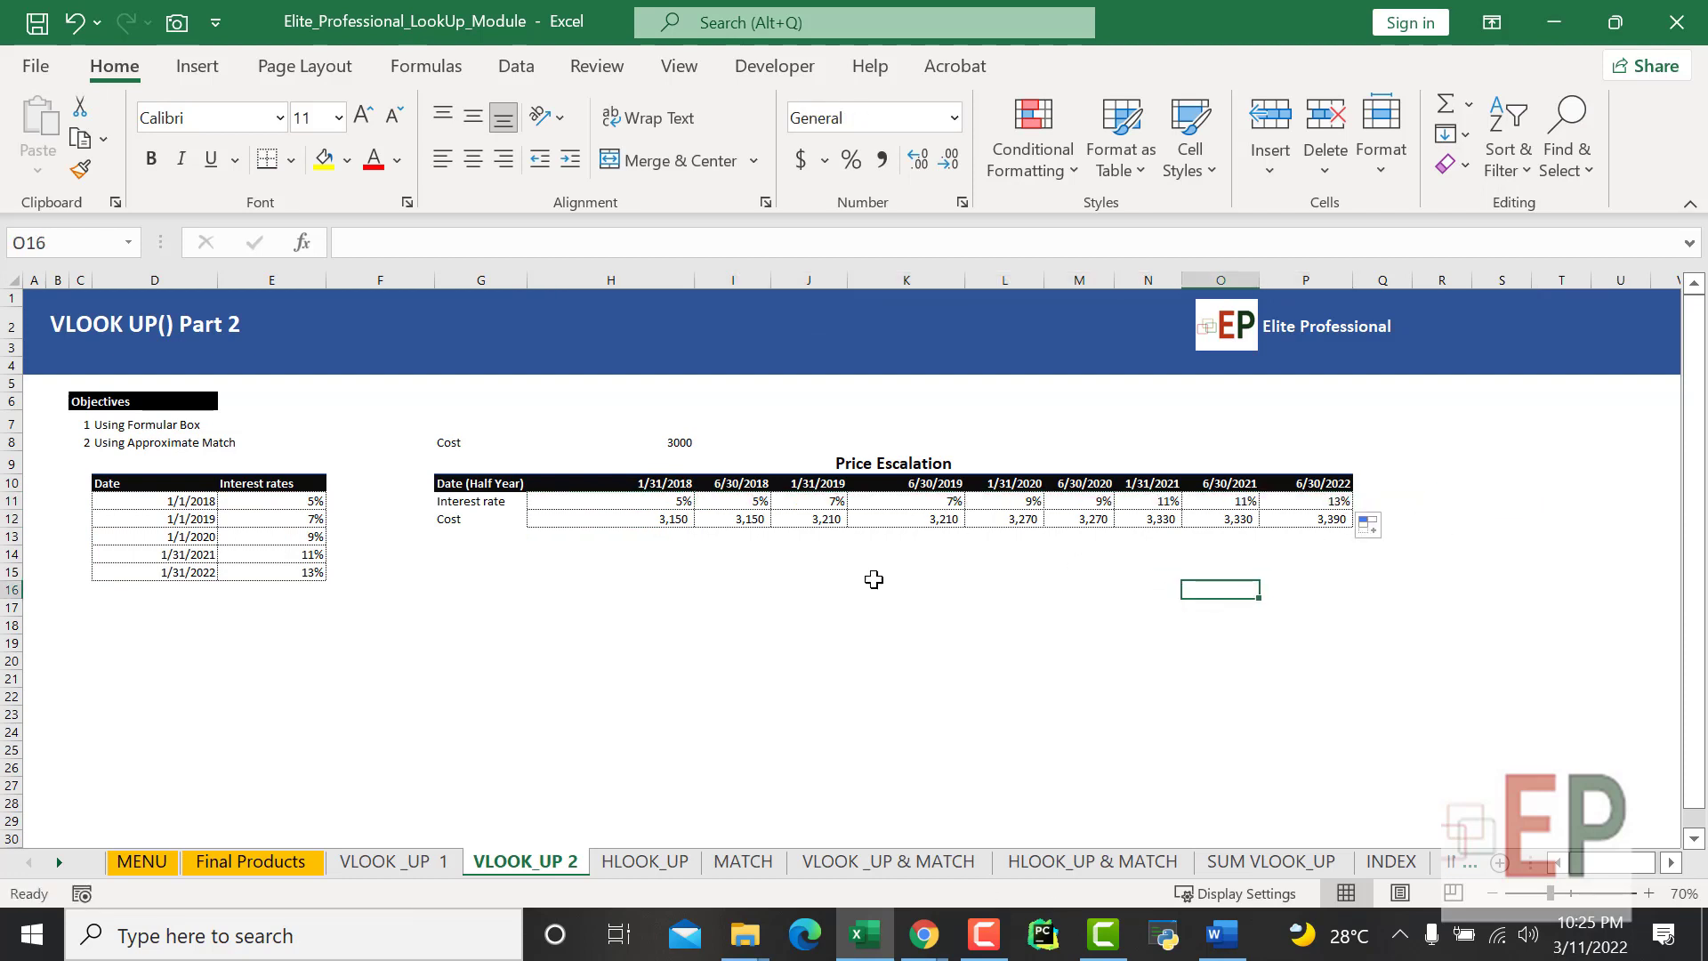